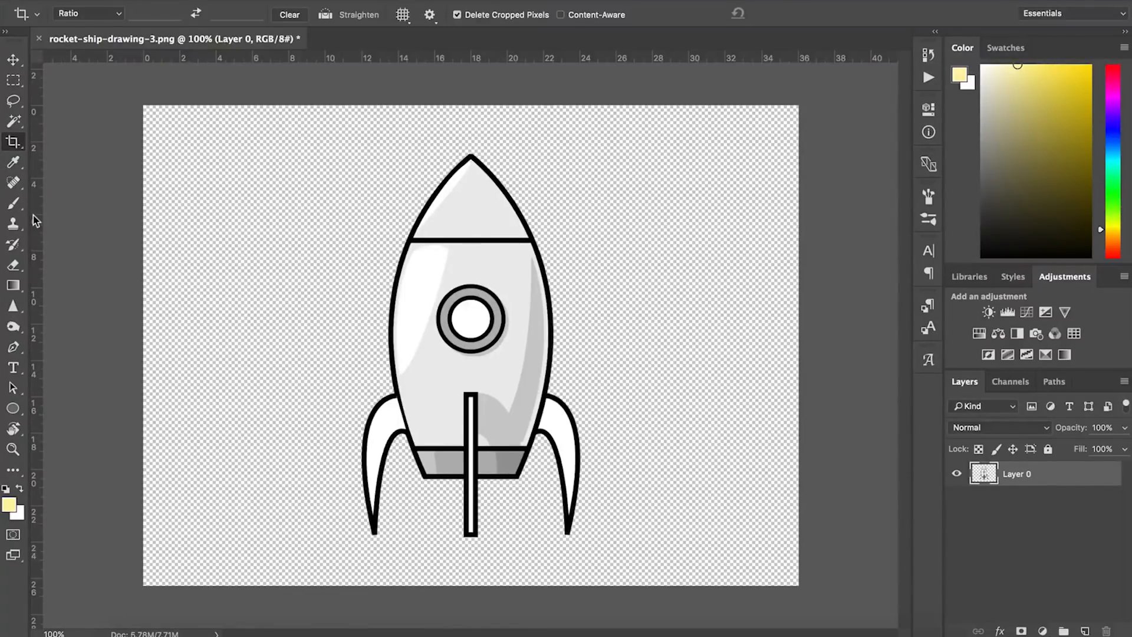
# Step: Place a vertical guide along the rocket's centreline and start a Pen path at the nose tip on that guide
pyautogui.moveTo(35, 230); pyautogui.dragTo(470, 234)
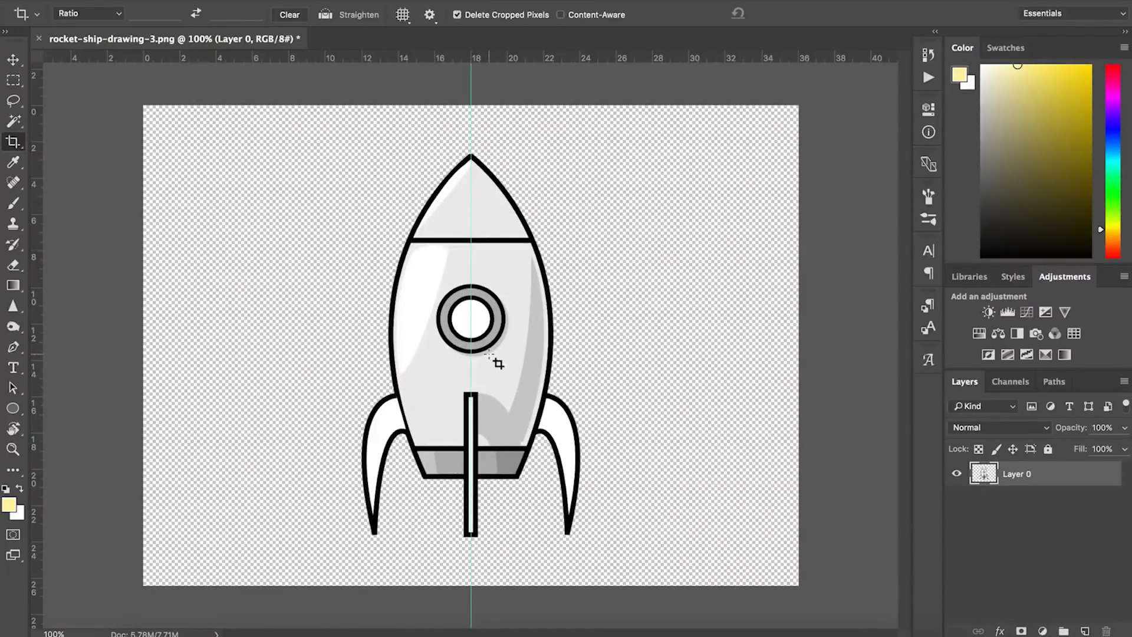
pyautogui.press('v')
pyautogui.press('z')
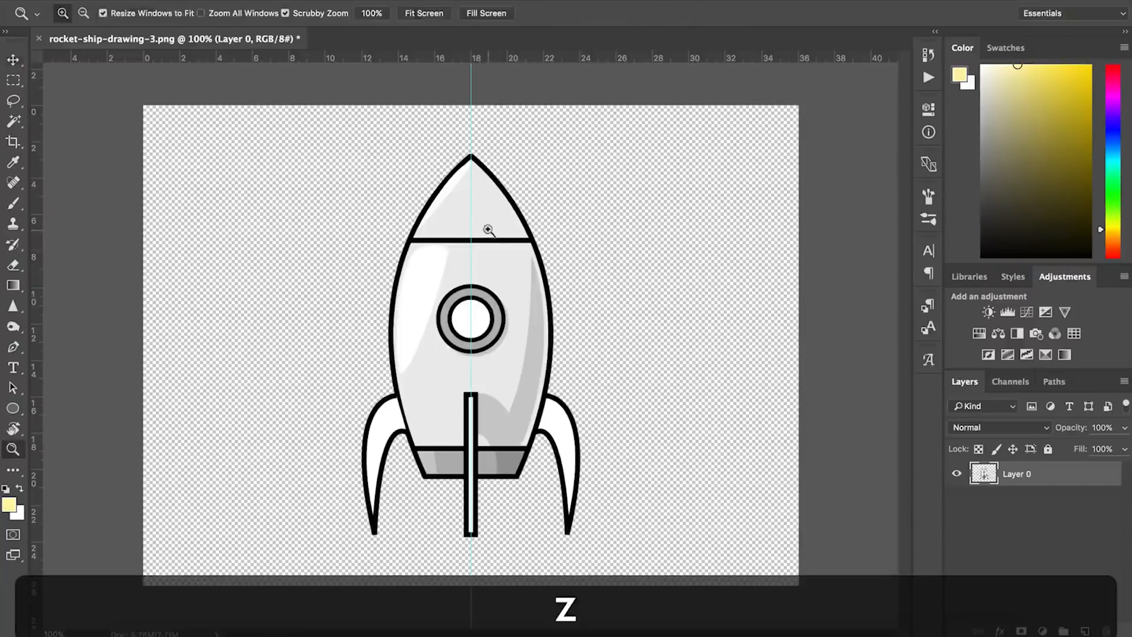
pyautogui.click(487, 231)
pyautogui.press('space')
pyautogui.scroll(3, 479, 229)
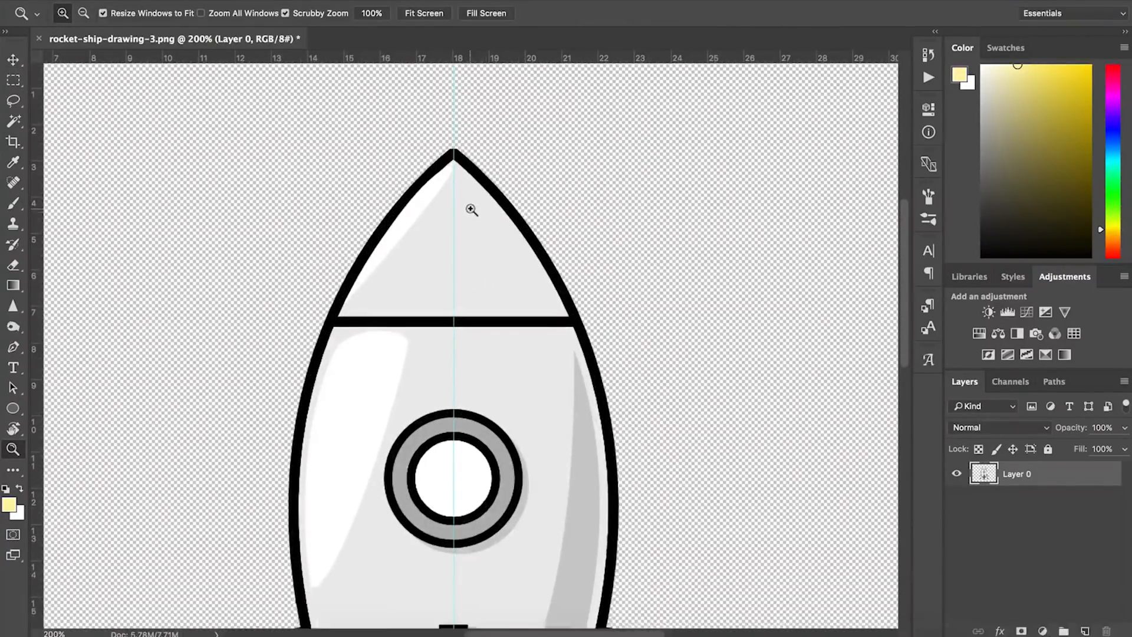
pyautogui.click(479, 223)
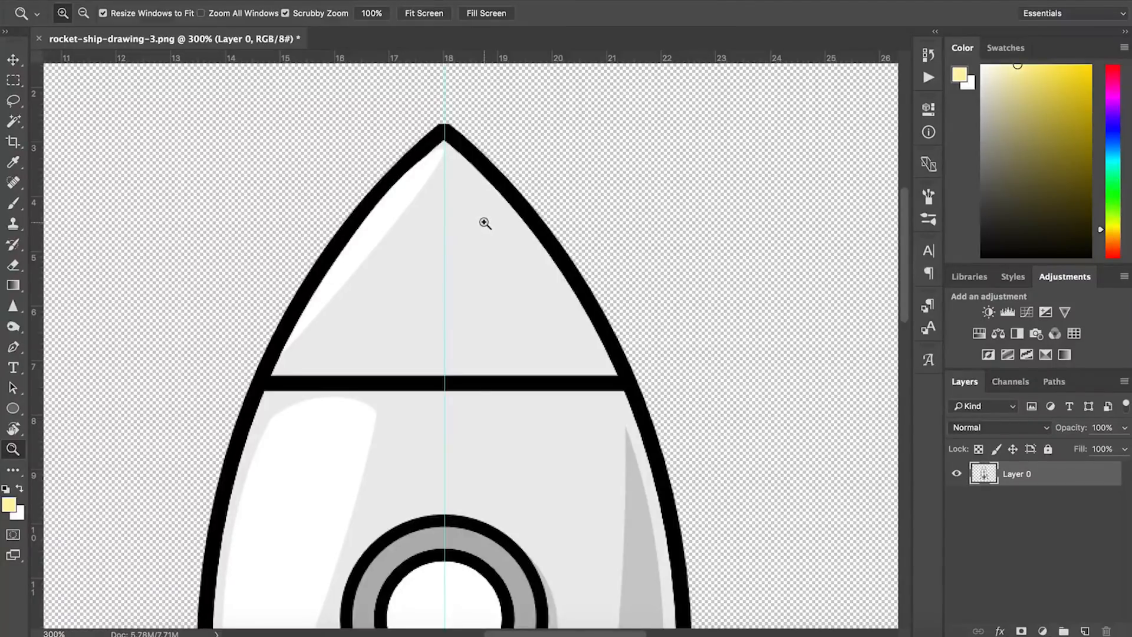
pyautogui.scroll(-3, 47, 246)
pyautogui.press('p')
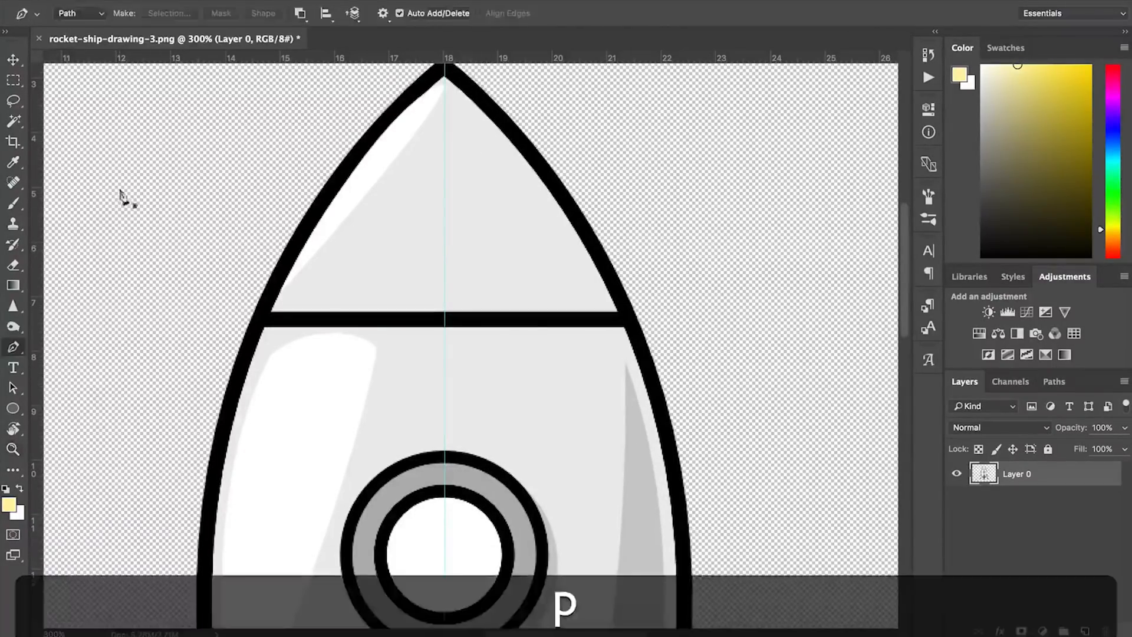
pyautogui.scroll(4, 240, 253)
pyautogui.click(445, 168)
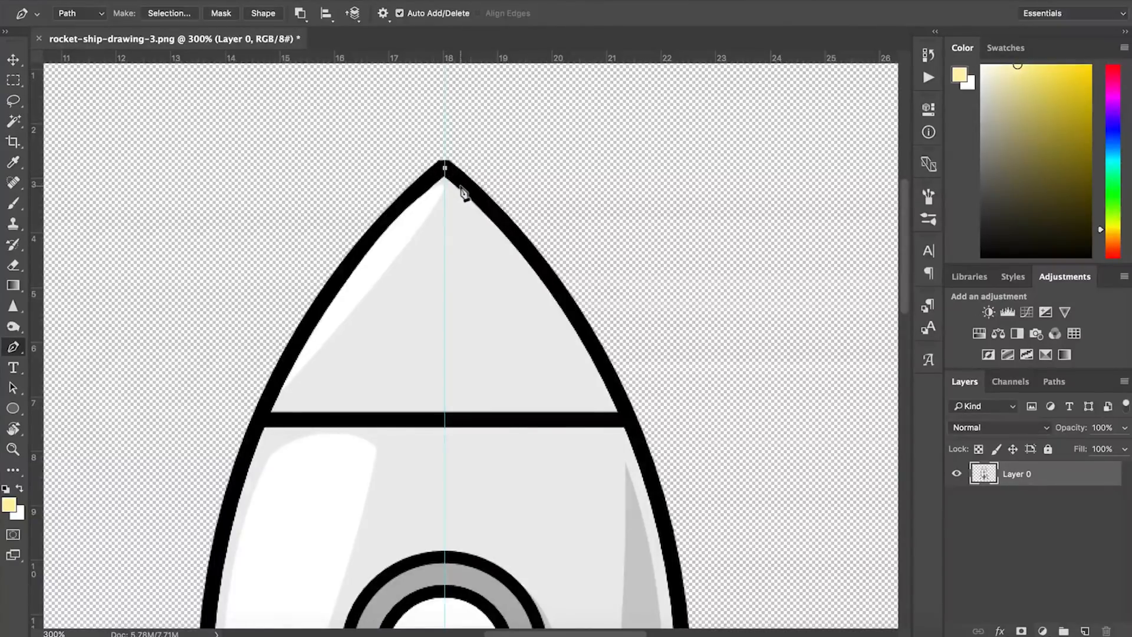
# Step: Trace the right side of the rocket body with curved Pen segments from the nose down to the base's lower right corner
pyautogui.press('z')
pyautogui.keyDown('alt'); pyautogui.click(513, 318); pyautogui.keyUp('alt')
pyautogui.press('p')
pyautogui.keyDown('shift'); pyautogui.moveTo(586, 398); pyautogui.dragTo(590, 350); pyautogui.keyUp('shift')
pyautogui.press('super+z')
pyautogui.moveTo(517, 551); pyautogui.dragTo(488, 591)
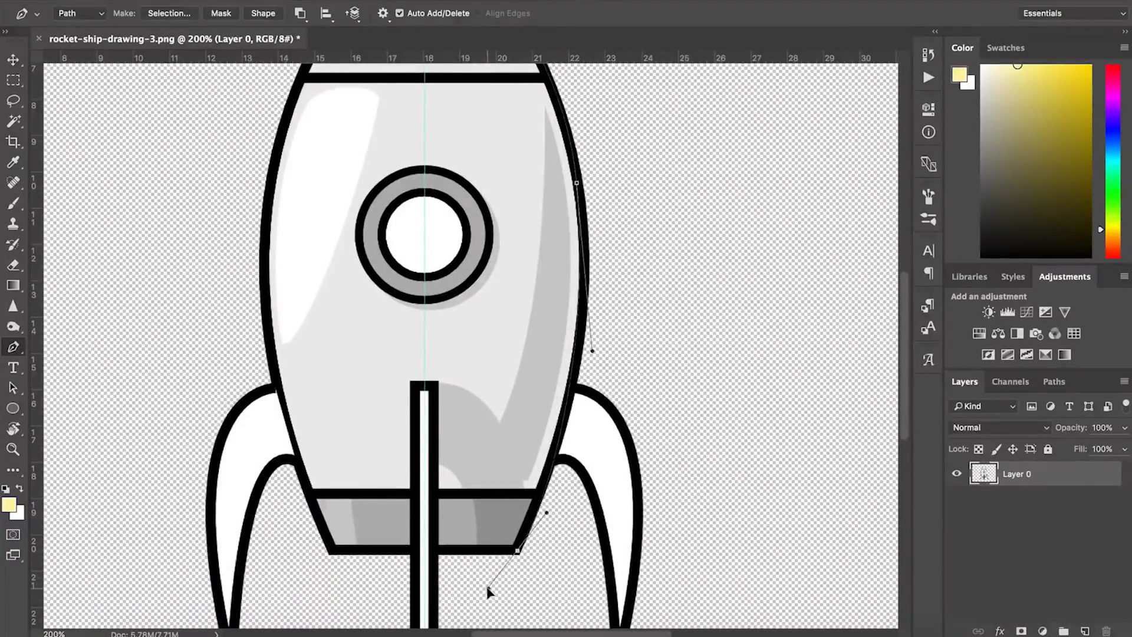
# Step: Add sharp, stepped Pen points below the base's lower right corner to outline the upper part of the engine nozzle
pyautogui.keyDown('alt'); pyautogui.click(514, 551); pyautogui.keyUp('alt')
pyautogui.press('alt+super+z')
pyautogui.keyDown('alt'); pyautogui.click(517, 550); pyautogui.keyUp('alt')
pyautogui.click(502, 550)
pyautogui.moveTo(495, 580); pyautogui.dragTo(489, 592)
pyautogui.keyDown('alt'); pyautogui.click(492, 582); pyautogui.keyUp('alt')
pyautogui.press('alt+super+z')
pyautogui.keyDown('alt'); pyautogui.click(495, 580); pyautogui.keyUp('alt')
pyautogui.click(479, 580)
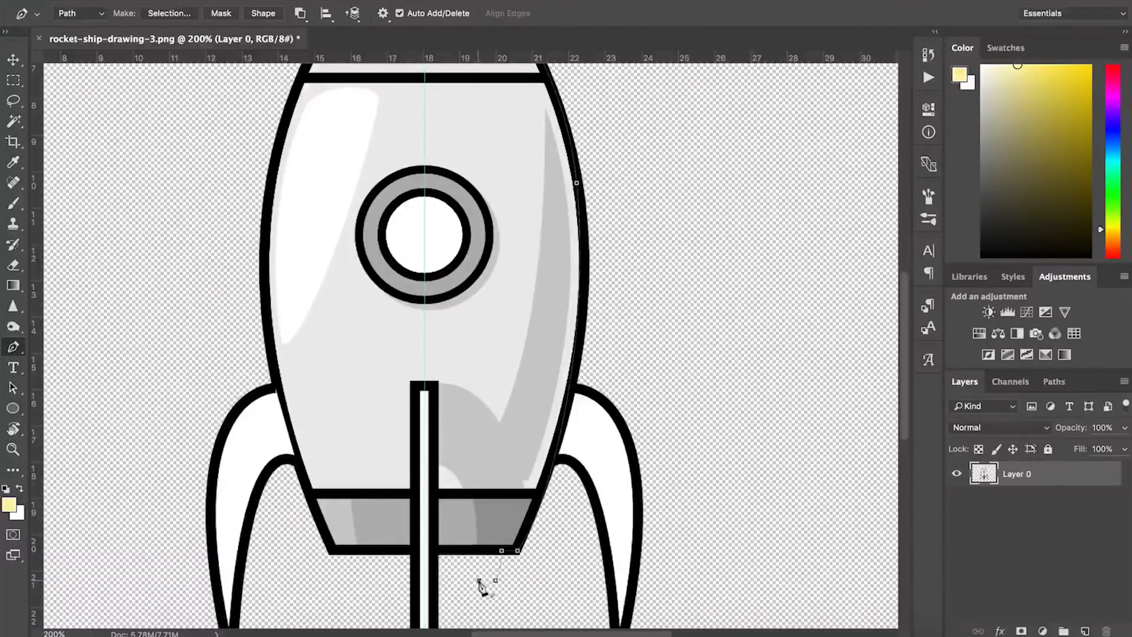
# Step: Continue the nozzle's profile path in toward the centre guide and hide the drawing layer
pyautogui.press('p')
pyautogui.moveTo(467, 609); pyautogui.dragTo(514, 511)
pyautogui.keyDown('alt'); pyautogui.click(513, 511); pyautogui.keyUp('alt')
pyautogui.keyDown('shift'); pyautogui.click(466, 512); pyautogui.keyUp('shift')
pyautogui.hotkey('alt', 'space')
pyautogui.keyDown('alt'); pyautogui.click(526, 499); pyautogui.keyUp('alt')
pyautogui.click(956, 473)
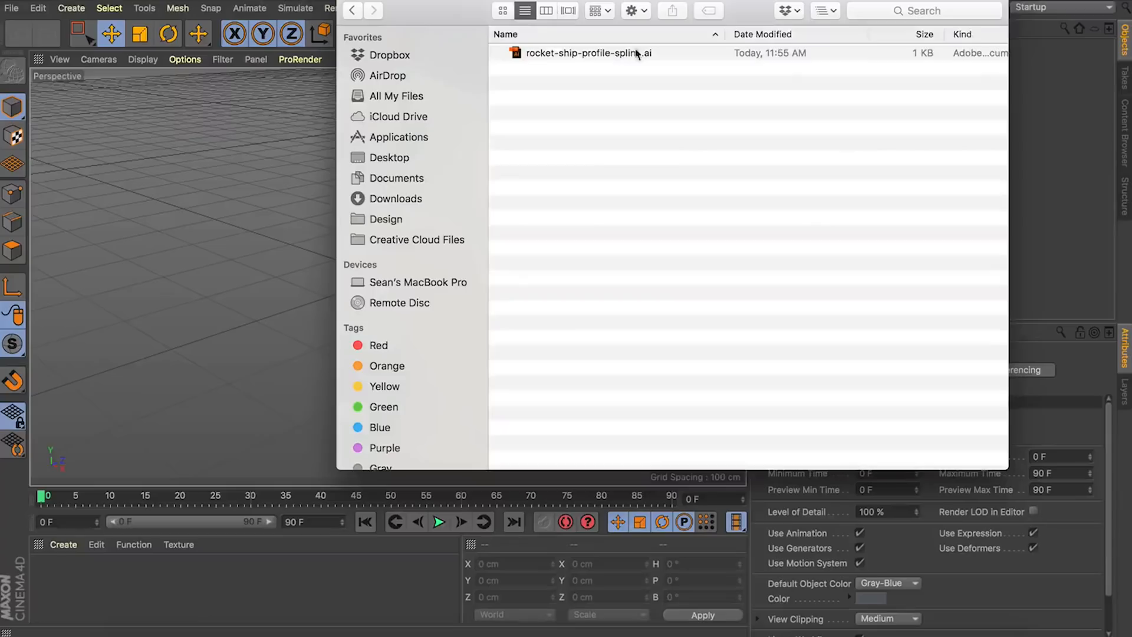
# Step: Import rocket-ship-profile-spline.ai at a scale of 1 centimeter and set the spline's X and Y positions to 0 cm
pyautogui.moveTo(607, 48); pyautogui.dragTo(318, 110)
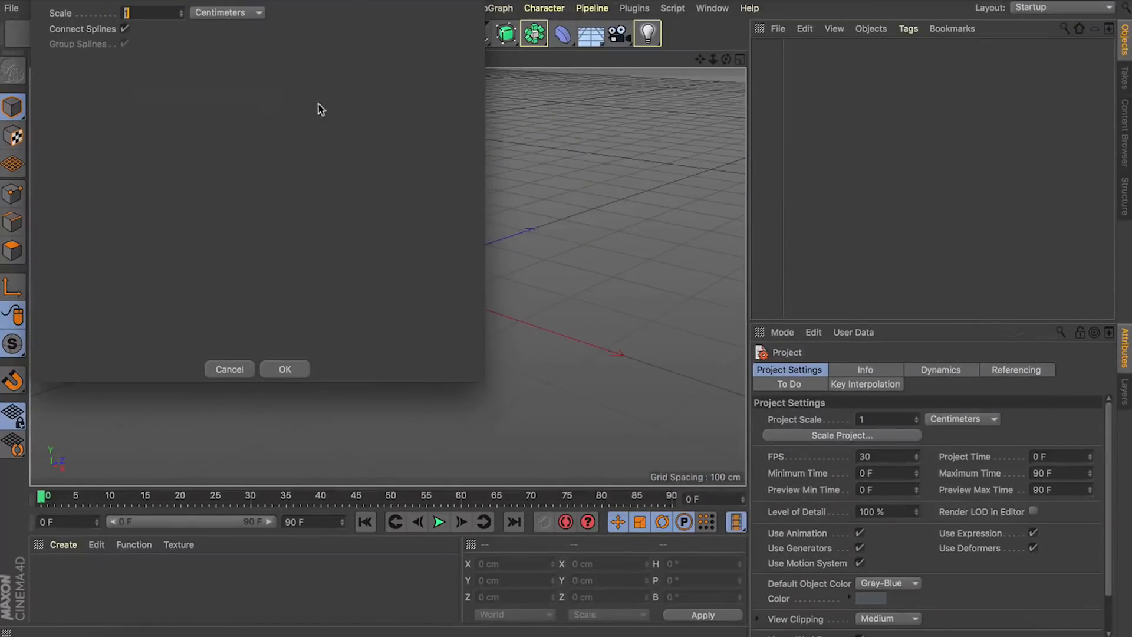
pyautogui.click(277, 368)
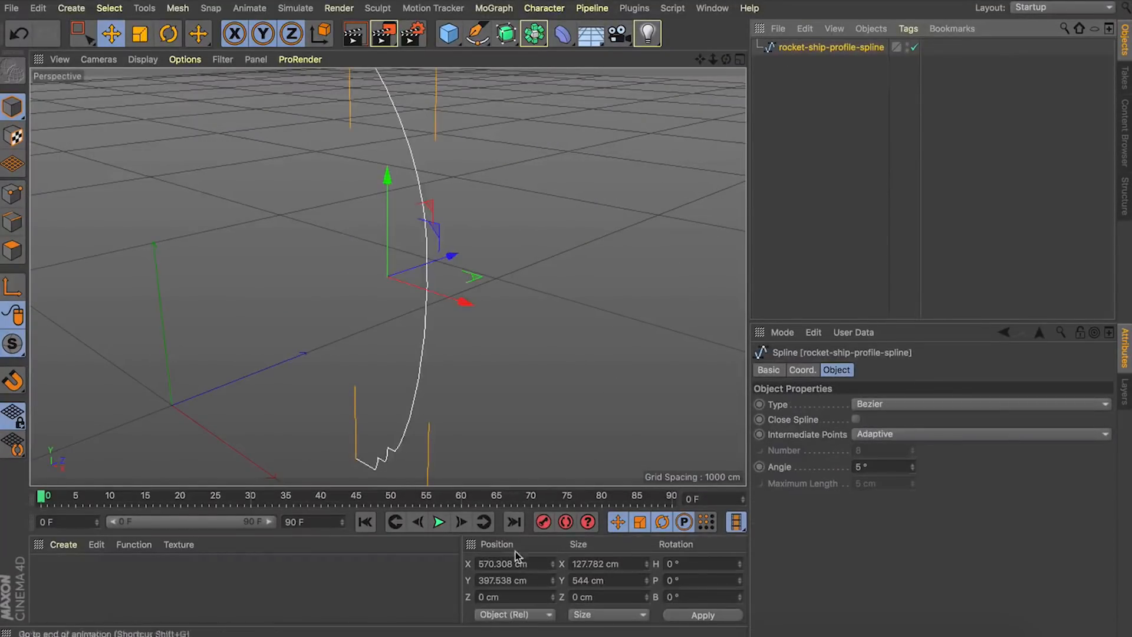
pyautogui.click(511, 561)
pyautogui.write('0')
pyautogui.press('Tab')
pyautogui.write('0')
pyautogui.press('Return')
pyautogui.press('s')
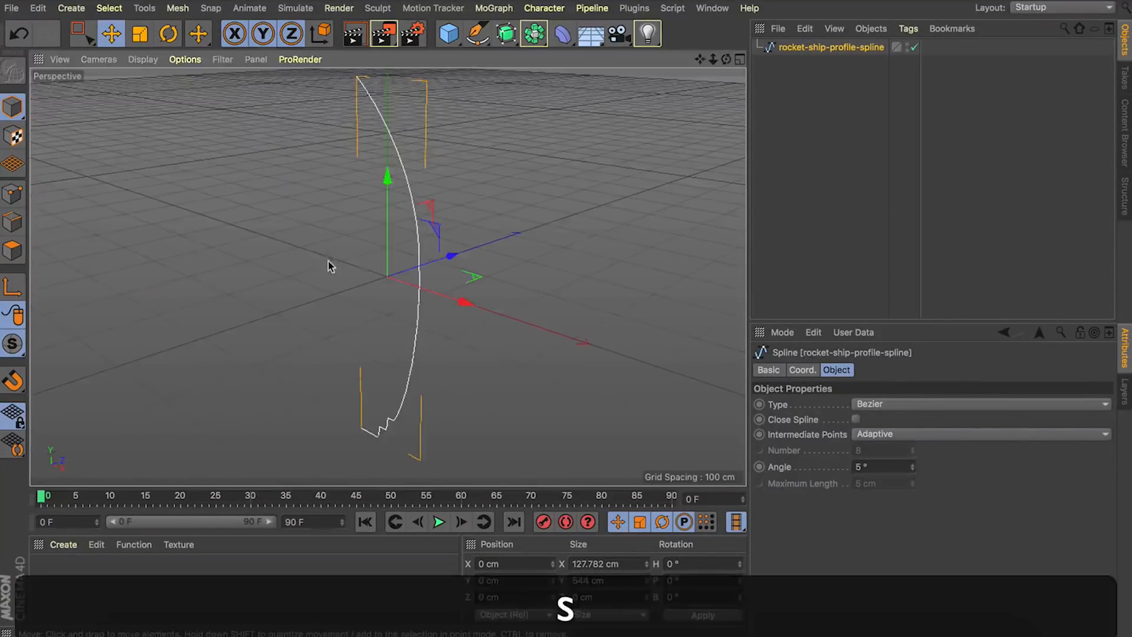
pyautogui.moveTo(726, 60); pyautogui.dragTo(726, 62)
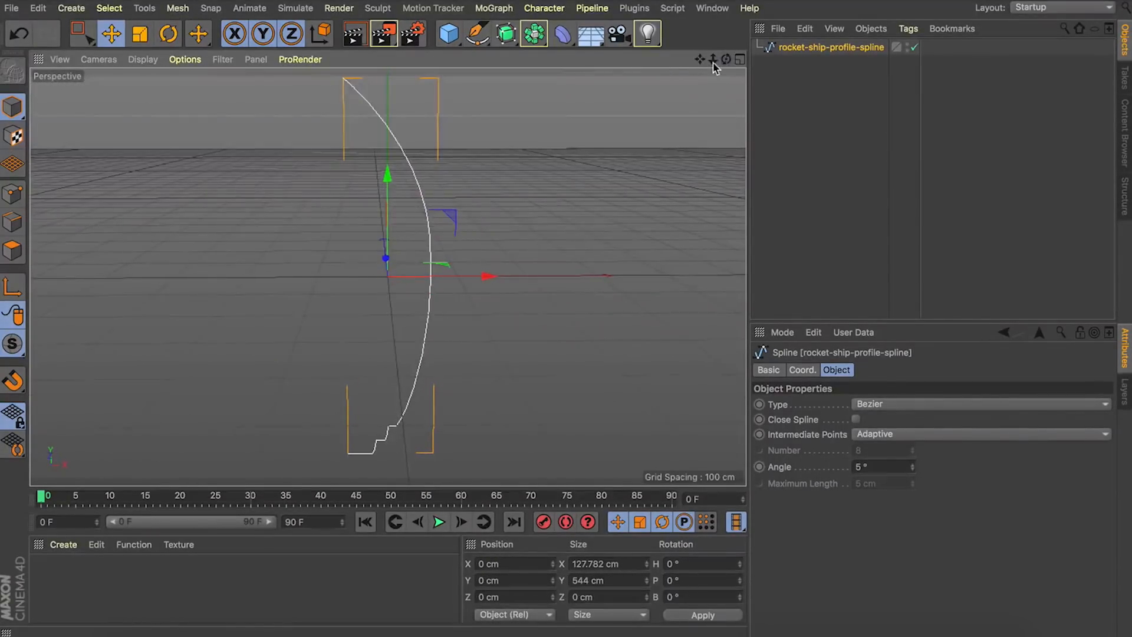
# Step: Add a Lathe generator and make rocket-ship-profile-spline its child
pyautogui.click(505, 34)
pyautogui.click(564, 81)
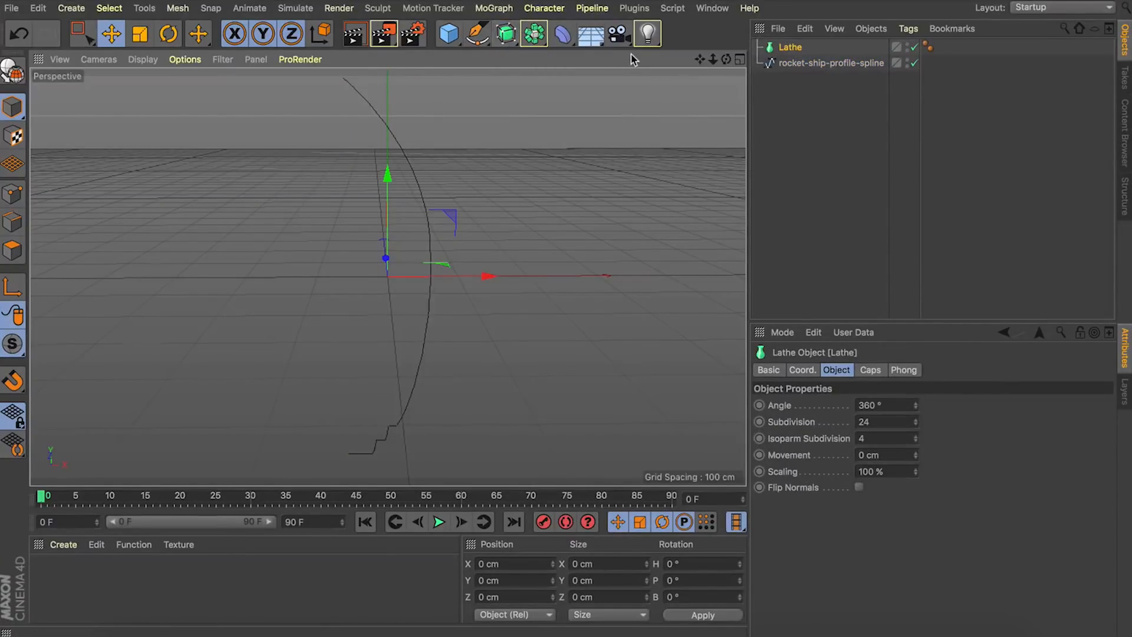
pyautogui.moveTo(862, 63); pyautogui.dragTo(793, 50)
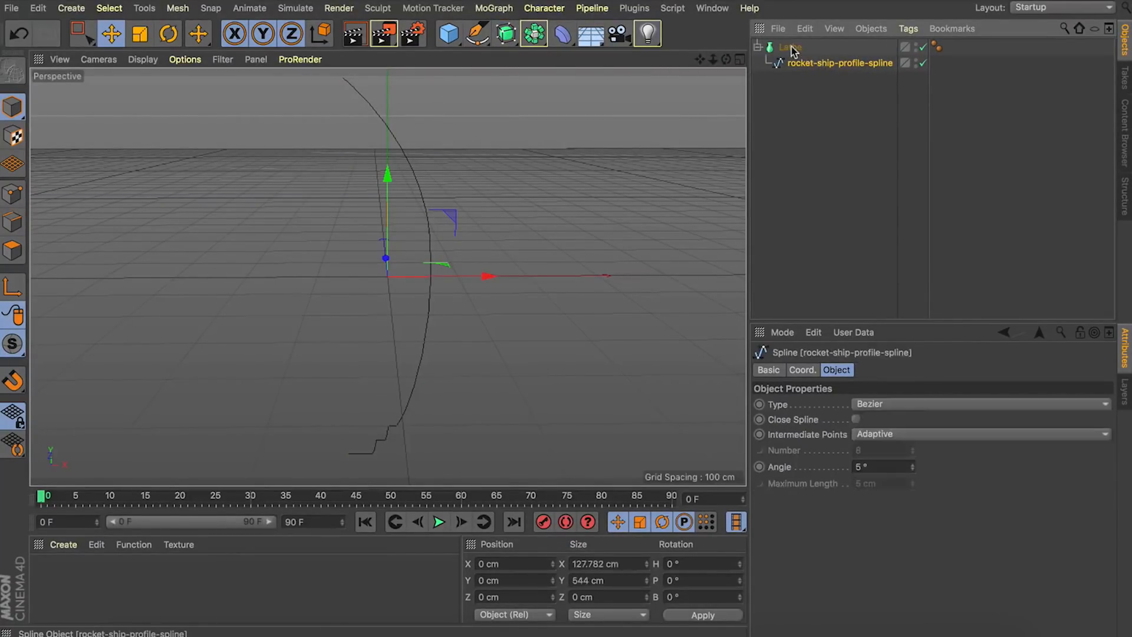
# Step: Rename the Lathe object as Rocket body
pyautogui.doubleClick(792, 47)
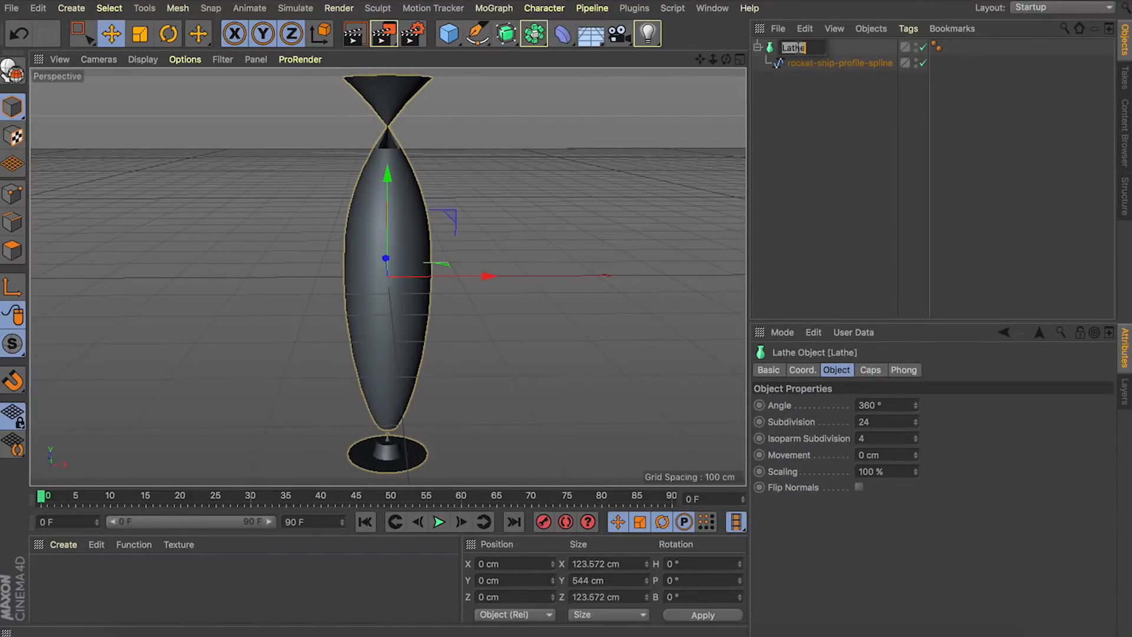
pyautogui.write('Rocket b')
pyautogui.write('ody')
pyautogui.press('Return')
pyautogui.click(802, 73)
pyautogui.click(806, 48)
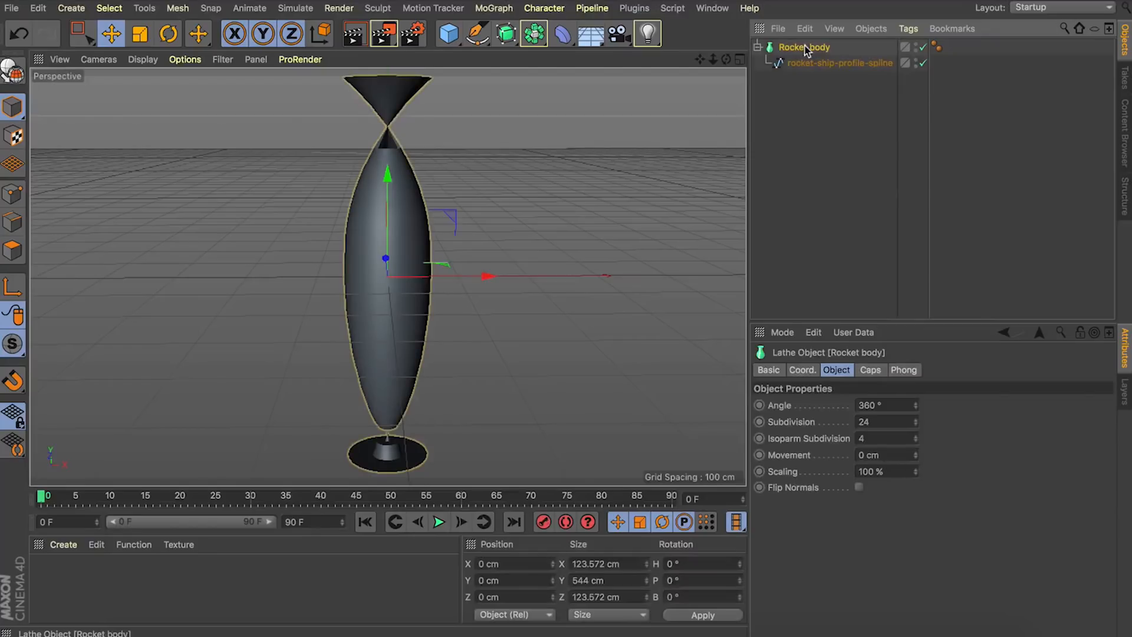
# Step: Move the profile spline along X in the Front view to about 61.8 cm, so the lathed body closes at the nose
pyautogui.click(740, 60)
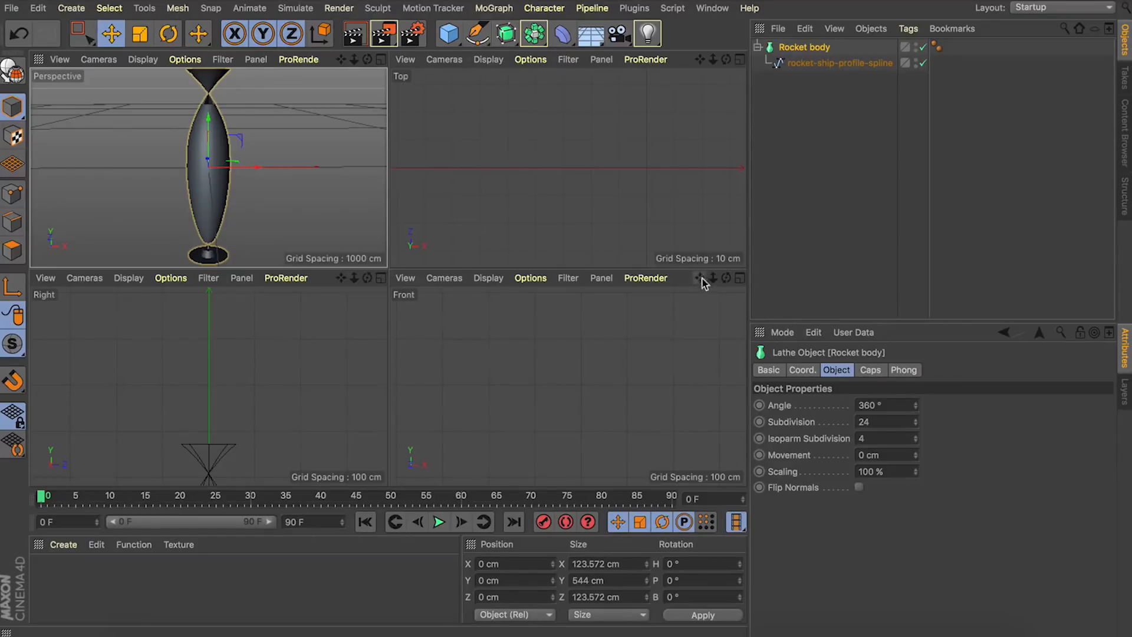
pyautogui.press('s')
pyautogui.press('s')
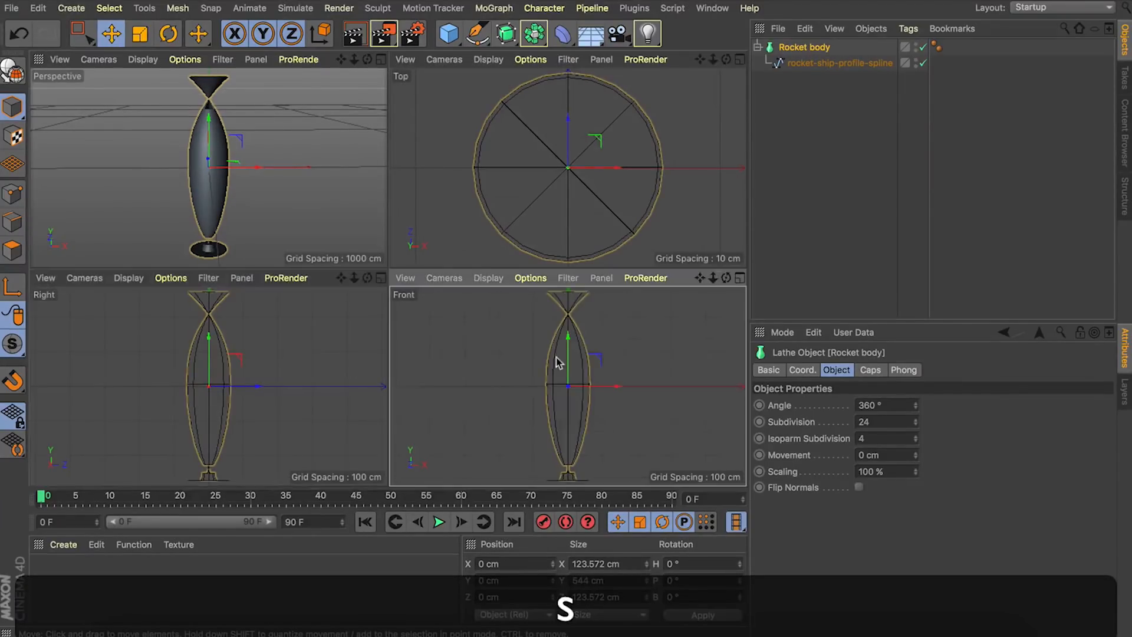
pyautogui.moveTo(712, 277)
pyautogui.mouseDown()
pyautogui.moveTo(698, 279)
pyautogui.moveTo(711, 286)
pyautogui.mouseUp()
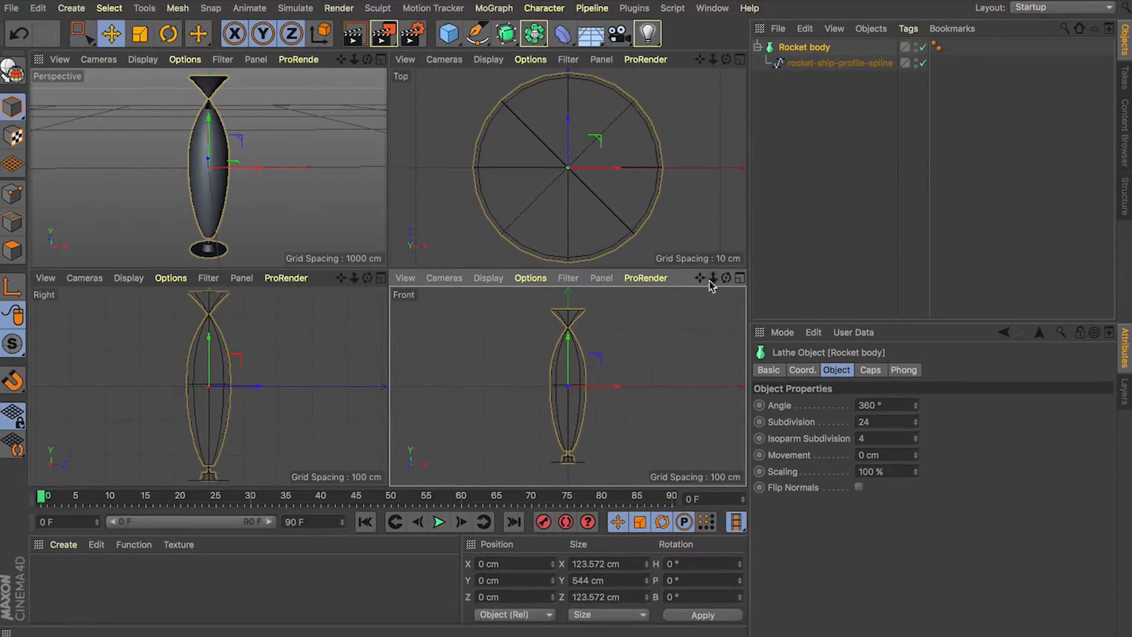
pyautogui.click(837, 63)
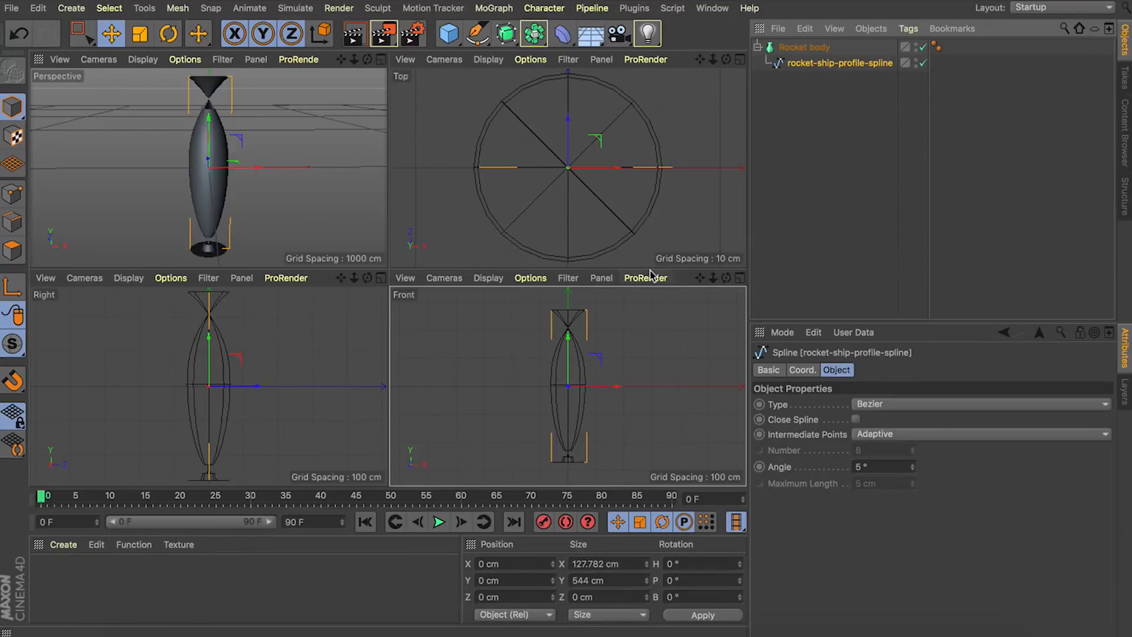
pyautogui.moveTo(613, 386); pyautogui.dragTo(629, 386)
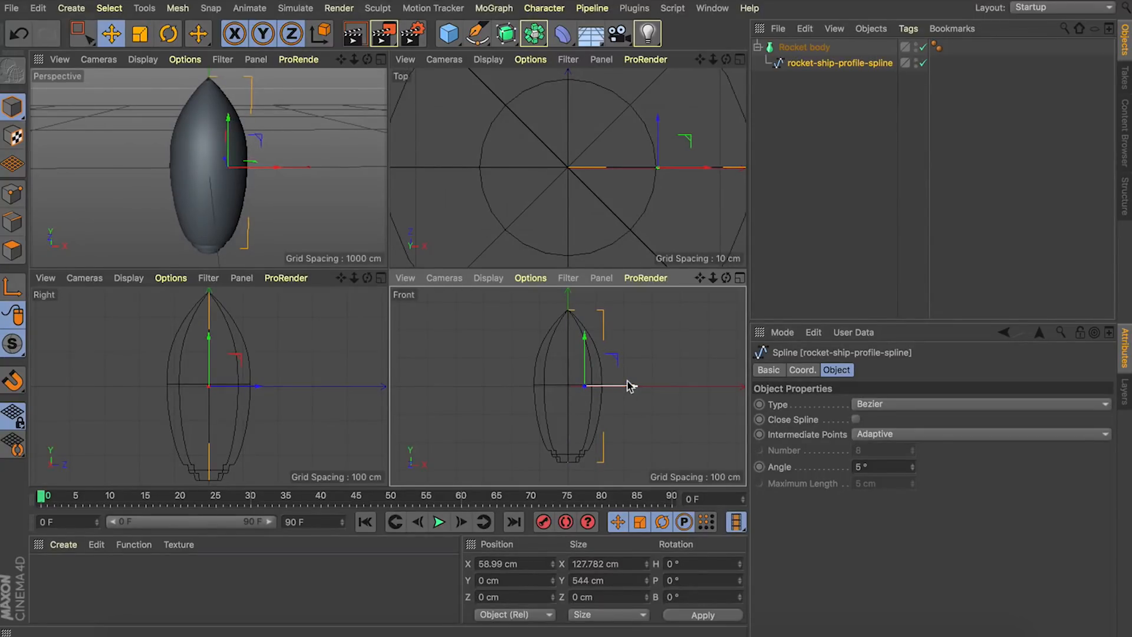
pyautogui.moveTo(629, 386); pyautogui.dragTo(631, 387)
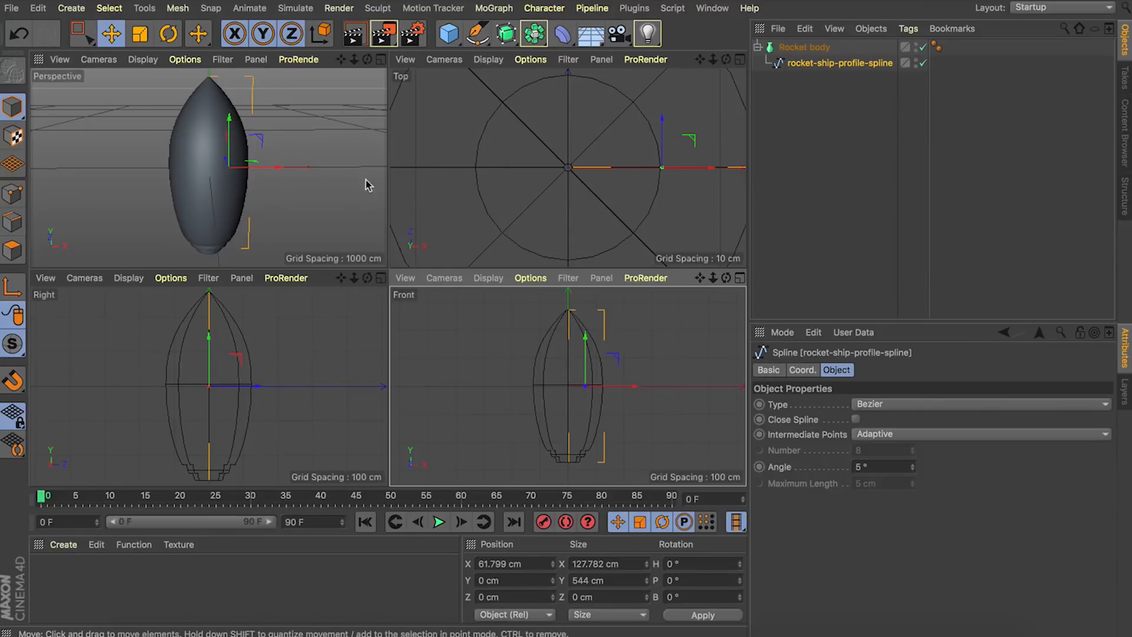
pyautogui.click(381, 60)
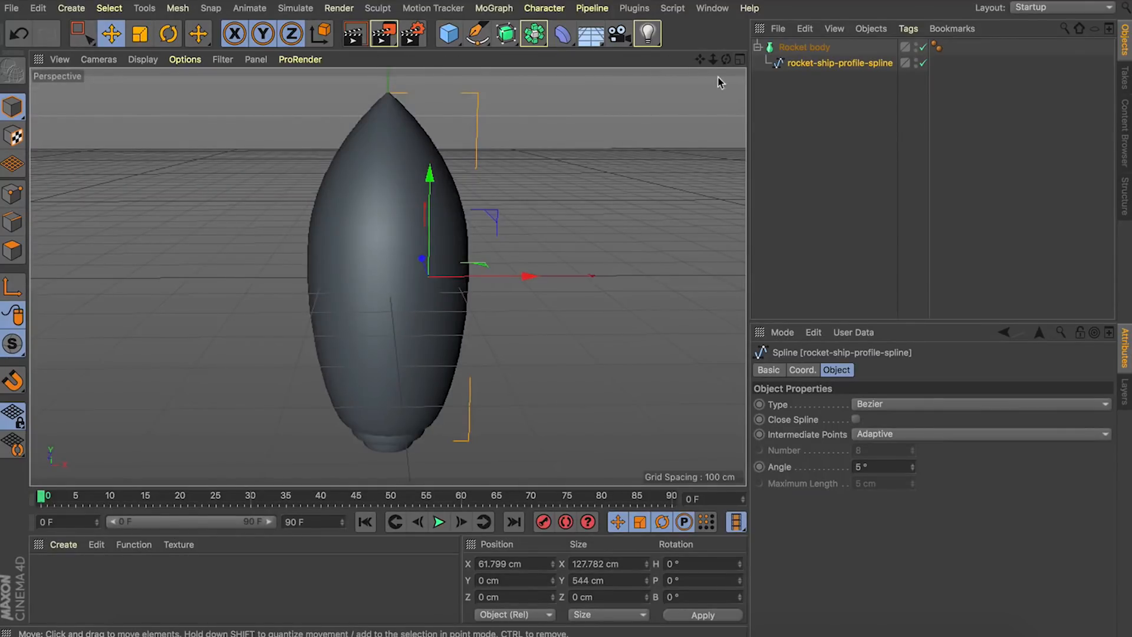
pyautogui.moveTo(701, 60); pyautogui.dragTo(725, 66)
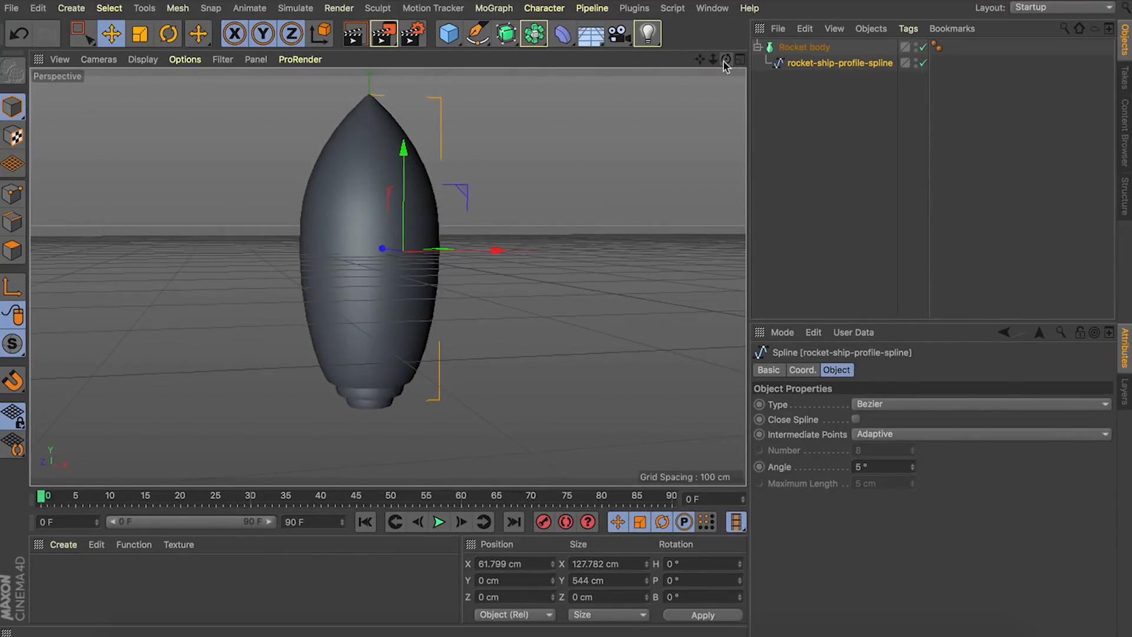
pyautogui.moveTo(724, 62); pyautogui.dragTo(703, 64)
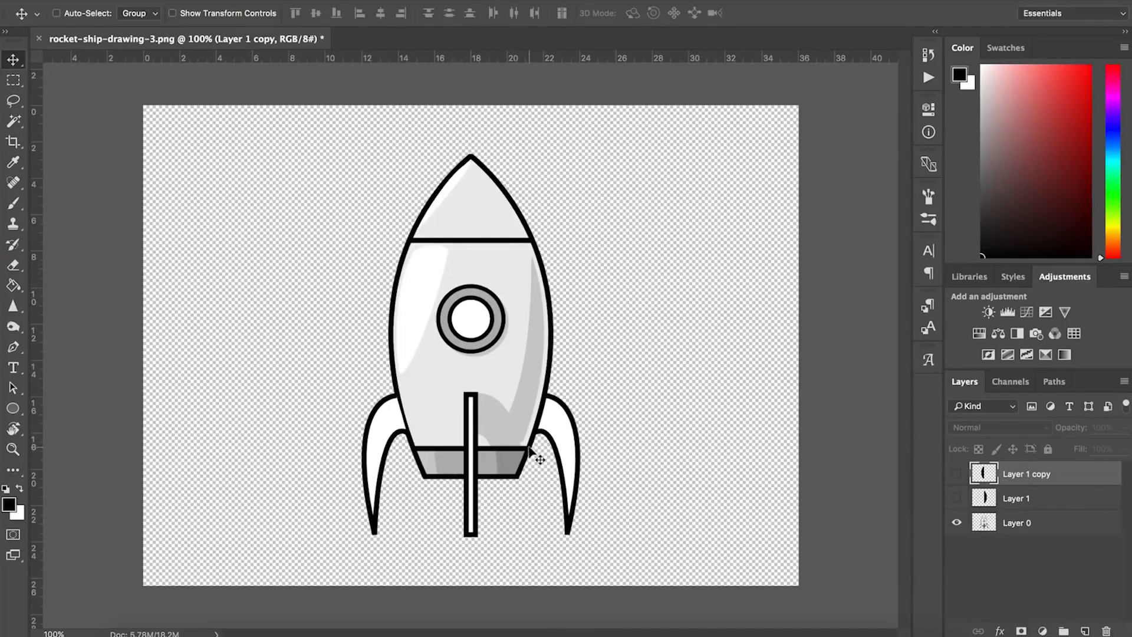
# Step: Trace the outer edge of the rocket's right wing with a curved Pen path from inside the body to the wing's tip
pyautogui.press('p')
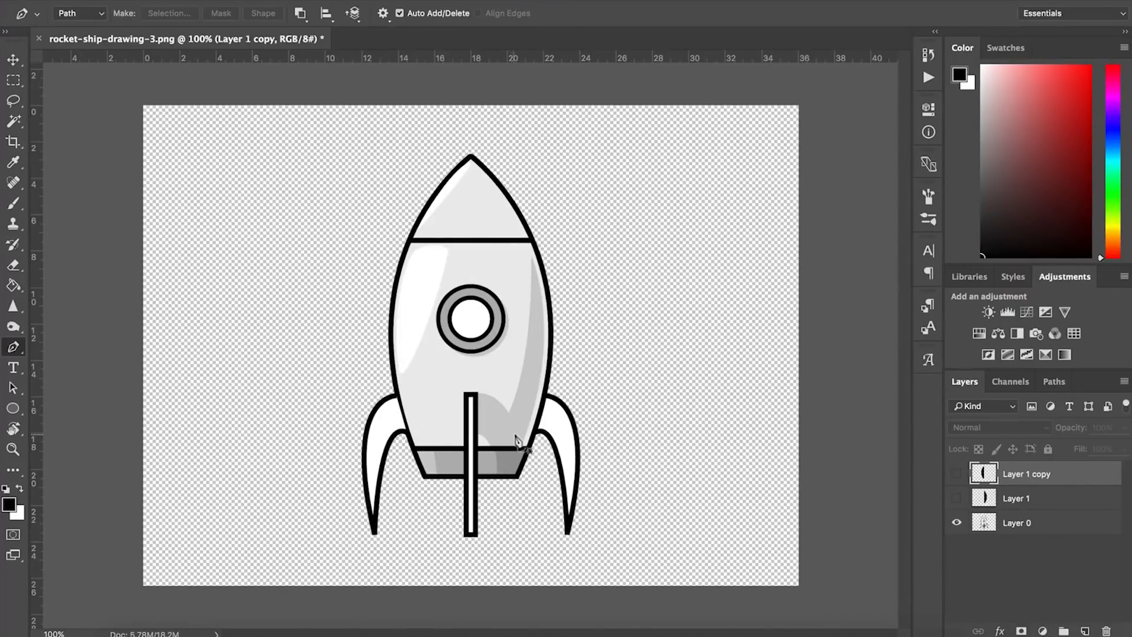
pyautogui.press('z')
pyautogui.click(534, 446)
pyautogui.press('space')
pyautogui.moveTo(534, 445); pyautogui.dragTo(487, 395)
pyautogui.click(482, 399)
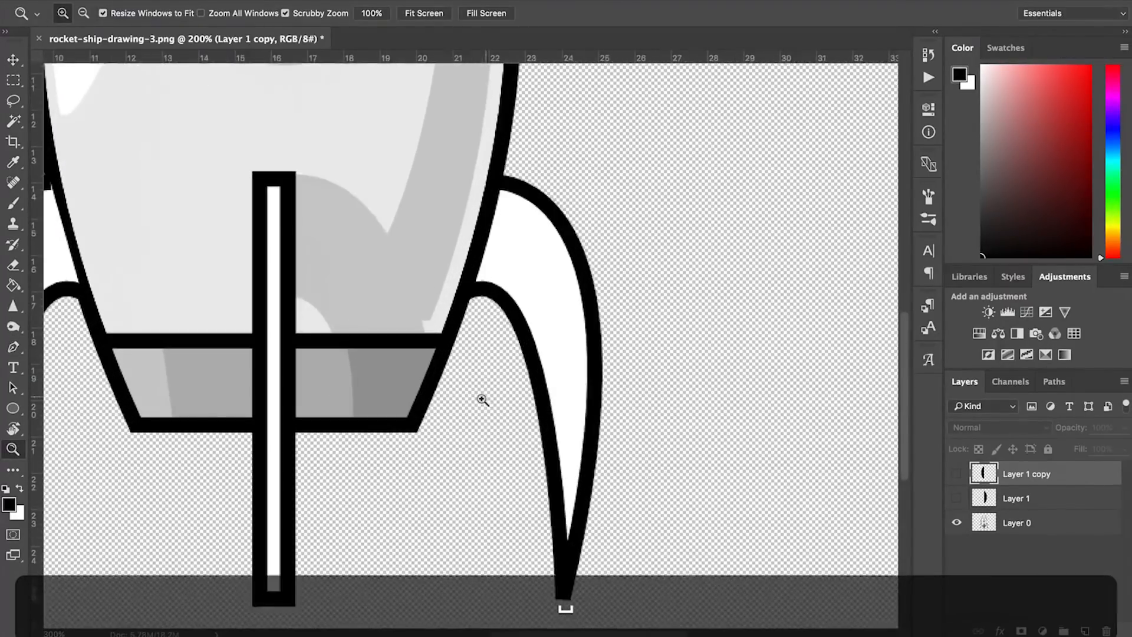
pyautogui.press('p')
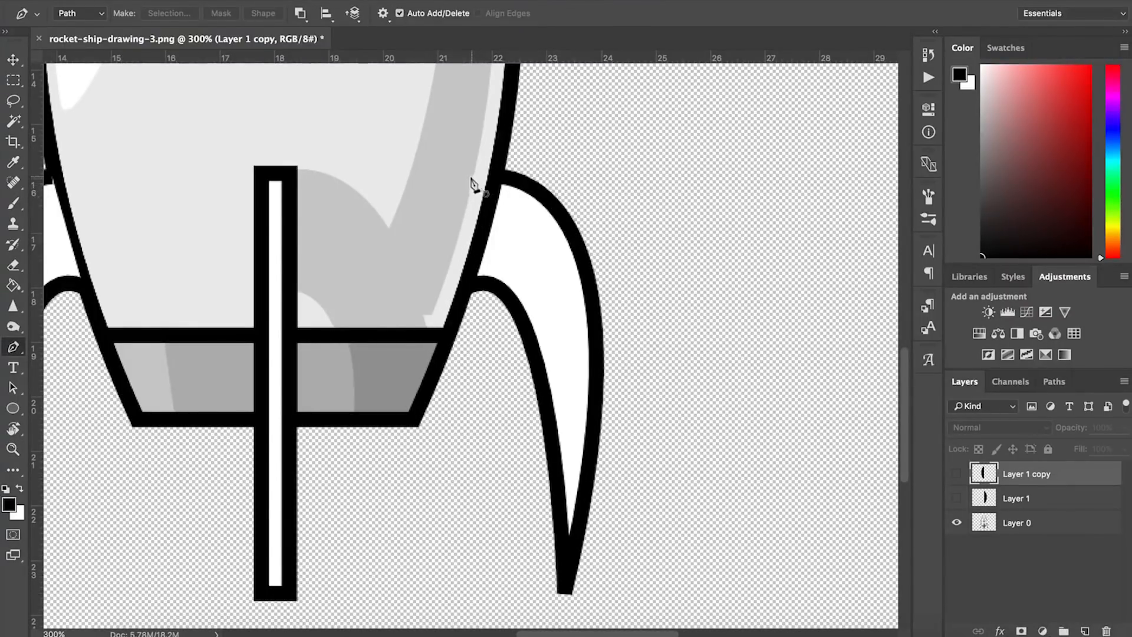
pyautogui.click(469, 183)
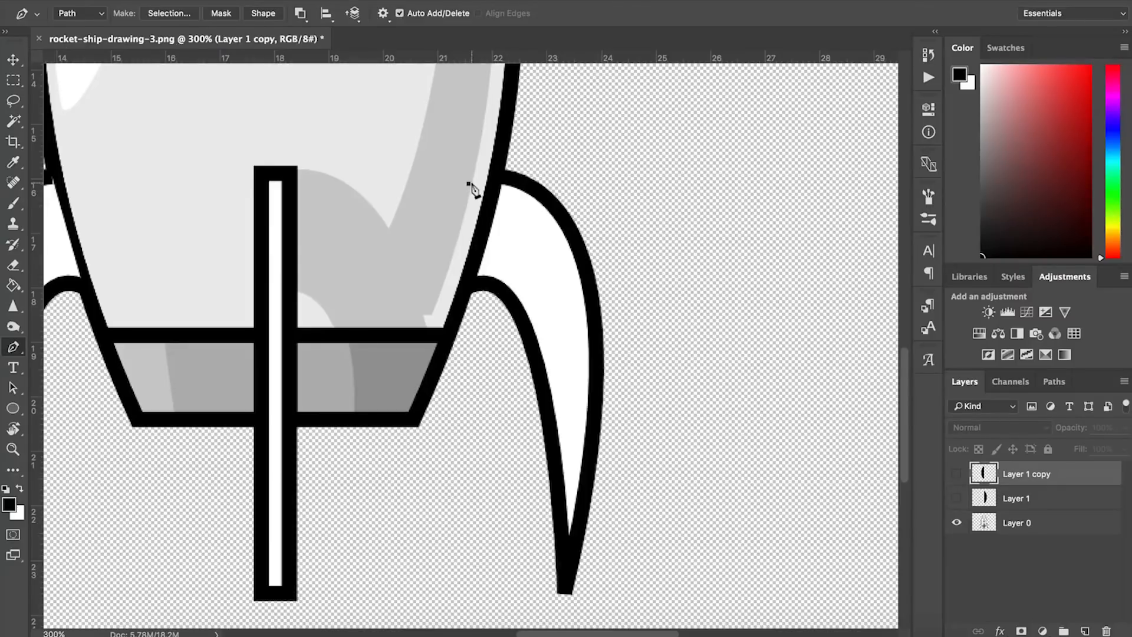
pyautogui.moveTo(601, 357); pyautogui.dragTo(613, 570)
pyautogui.press('super+z')
pyautogui.moveTo(577, 248); pyautogui.dragTo(611, 339)
pyautogui.click(568, 584)
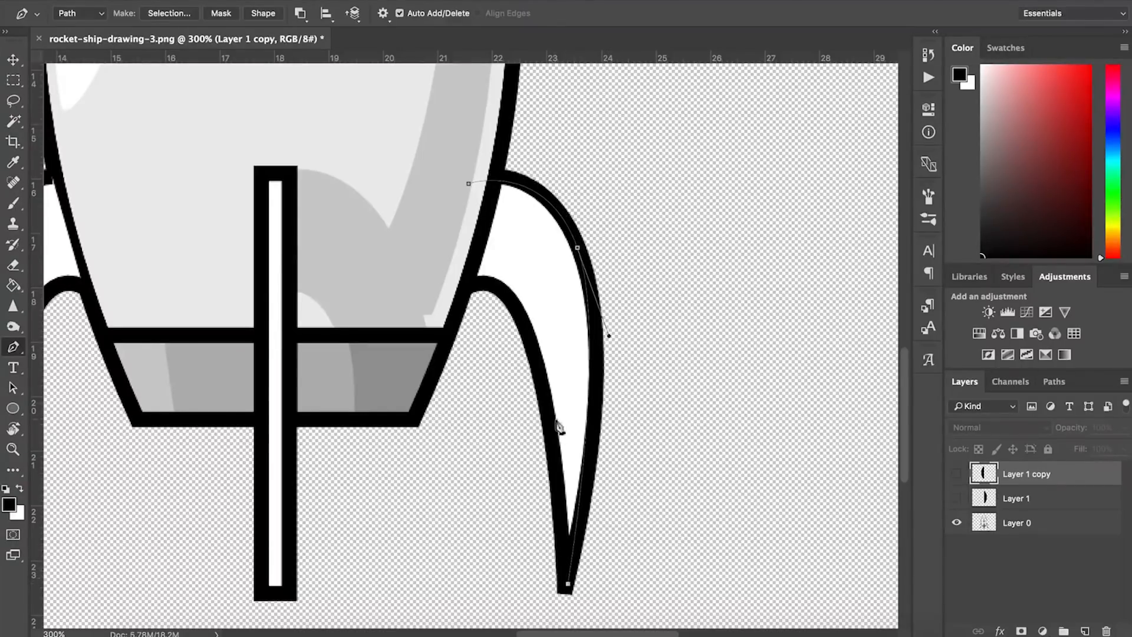
pyautogui.keyDown('super'); pyautogui.moveTo(577, 248); pyautogui.dragTo(583, 249); pyautogui.keyUp('super')
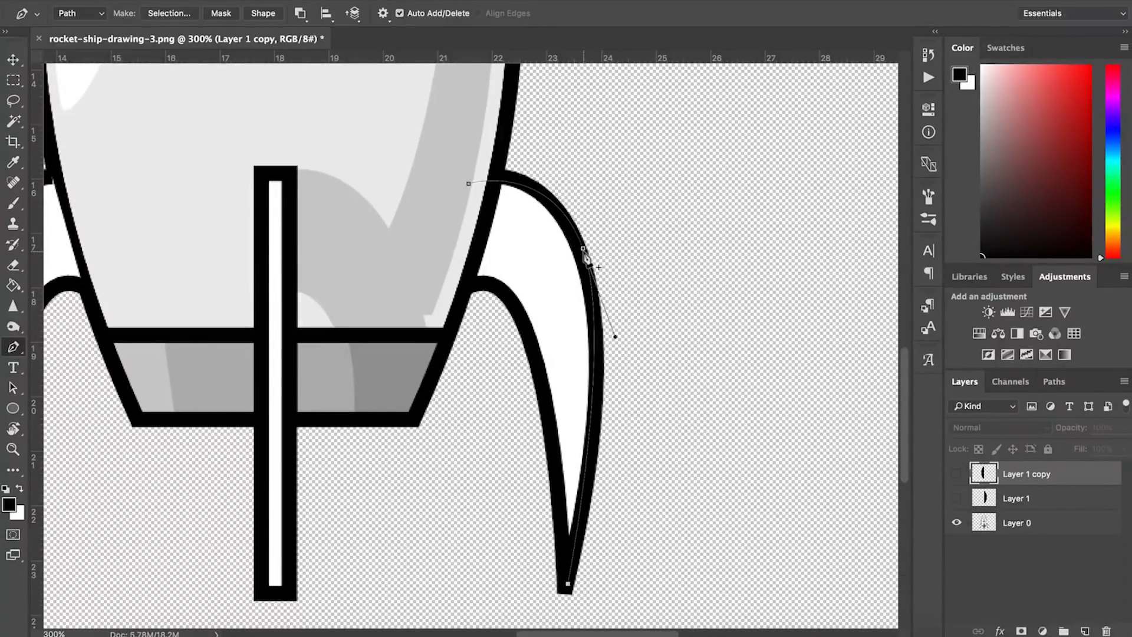
# Step: Trace the right wing's inner edge from the tip back into the rocket body and close the path
pyautogui.moveTo(459, 290)
pyautogui.mouseDown()
pyautogui.moveTo(409, 303)
pyautogui.moveTo(357, 339)
pyautogui.moveTo(465, 287)
pyautogui.mouseUp()
pyautogui.keyDown('alt'); pyautogui.moveTo(362, 337); pyautogui.dragTo(453, 293); pyautogui.keyUp('alt')
pyautogui.click(439, 301)
pyautogui.click(468, 184)
# Step: Export the wing path as the Illustrator file rocket-ship-wing-spline.ai
pyautogui.click(170, 1)
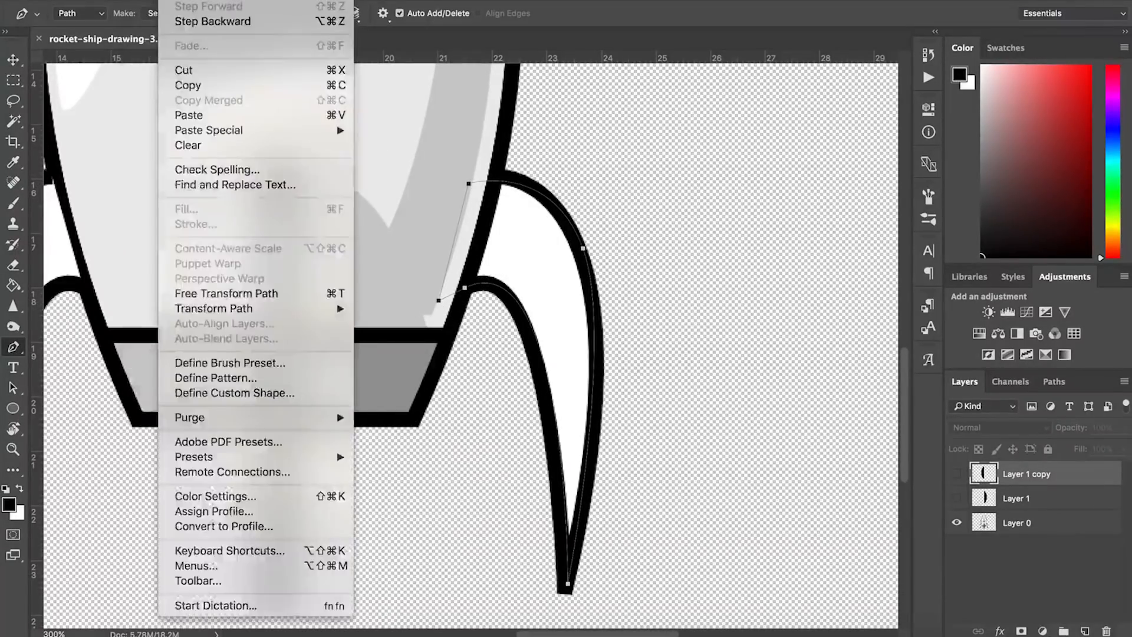
pyautogui.moveTo(283, 190)
pyautogui.click(406, 396)
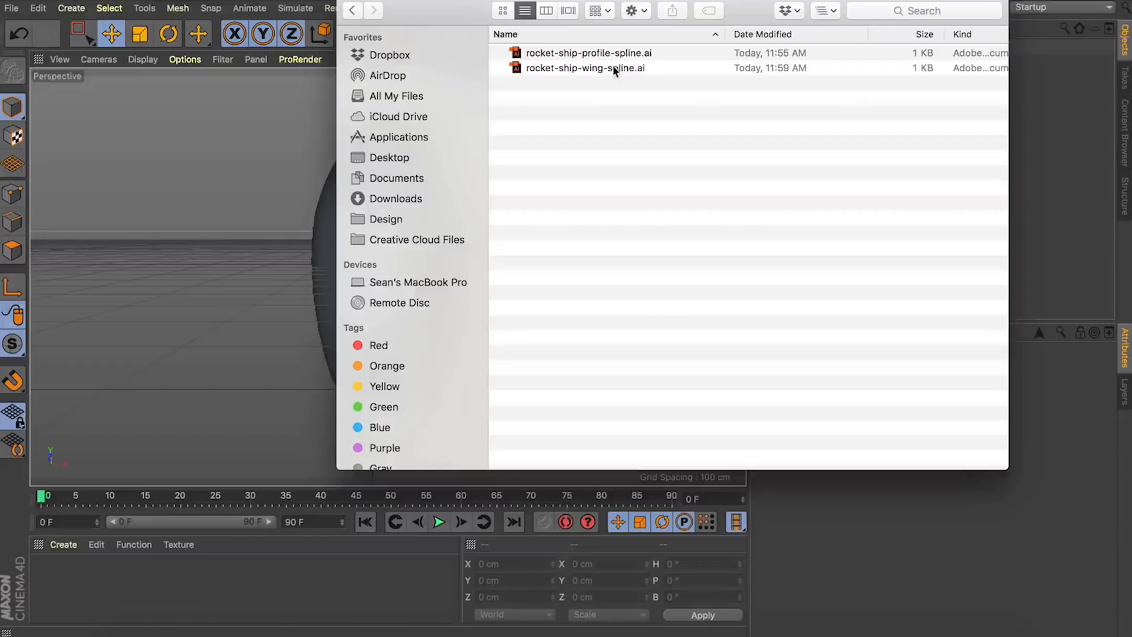
# Step: Open rocket-ship-wing-spline.ai in Cinema 4D and copy its wing spline into the rocket body scene
pyautogui.moveTo(614, 68); pyautogui.dragTo(86, 191)
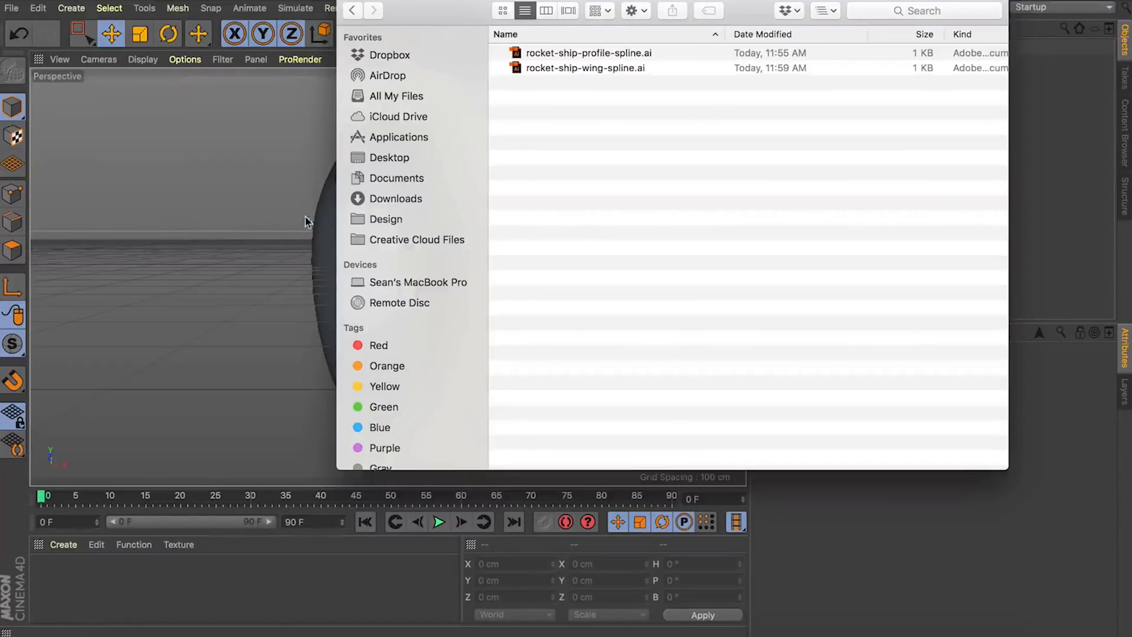
pyautogui.click(332, 405)
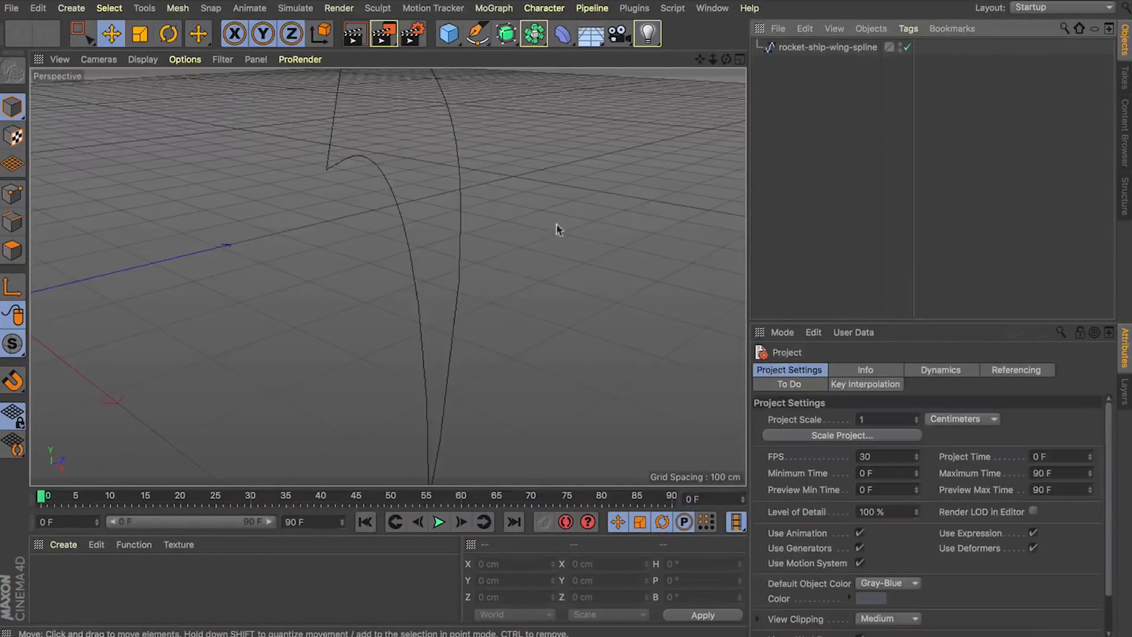
pyautogui.click(790, 47)
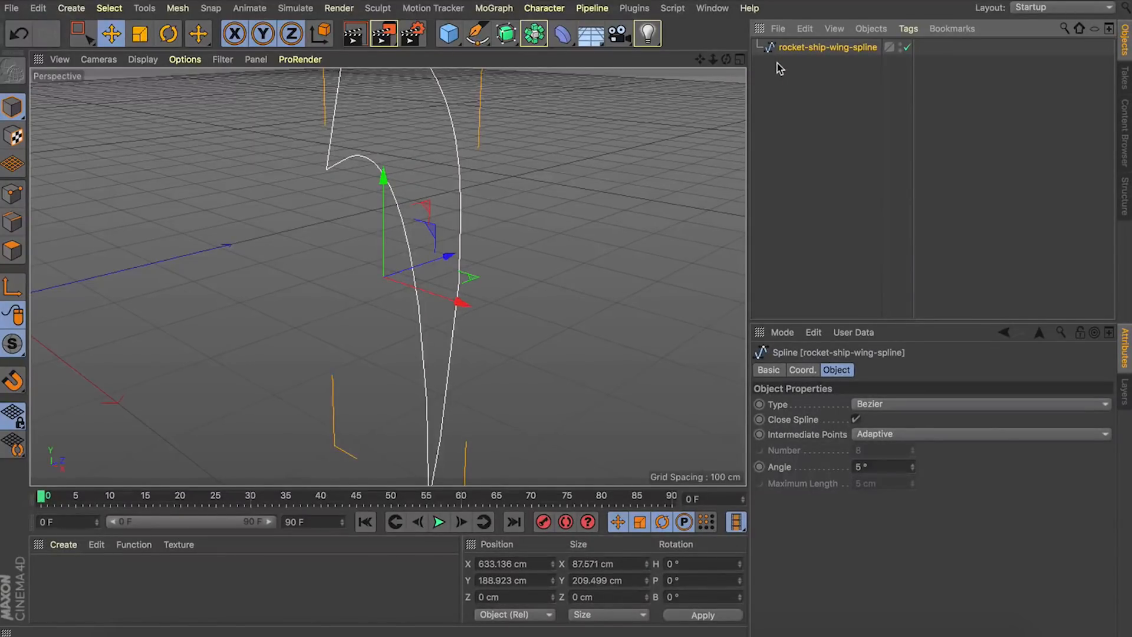
pyautogui.press('super+c')
pyautogui.click(717, 9)
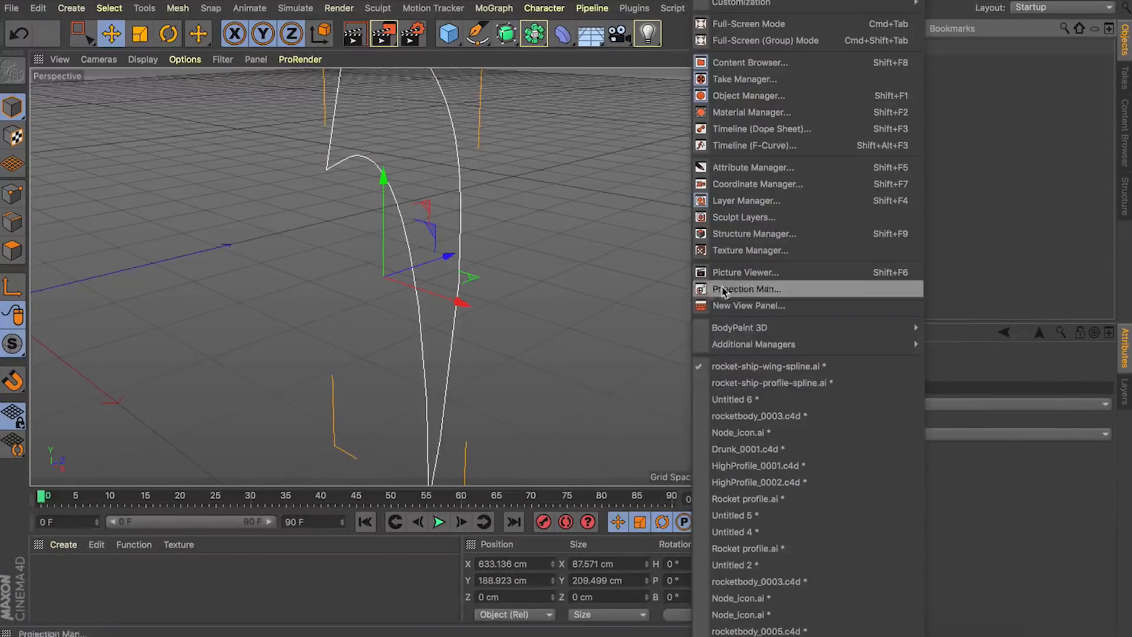
pyautogui.click(724, 383)
pyautogui.press('super+v')
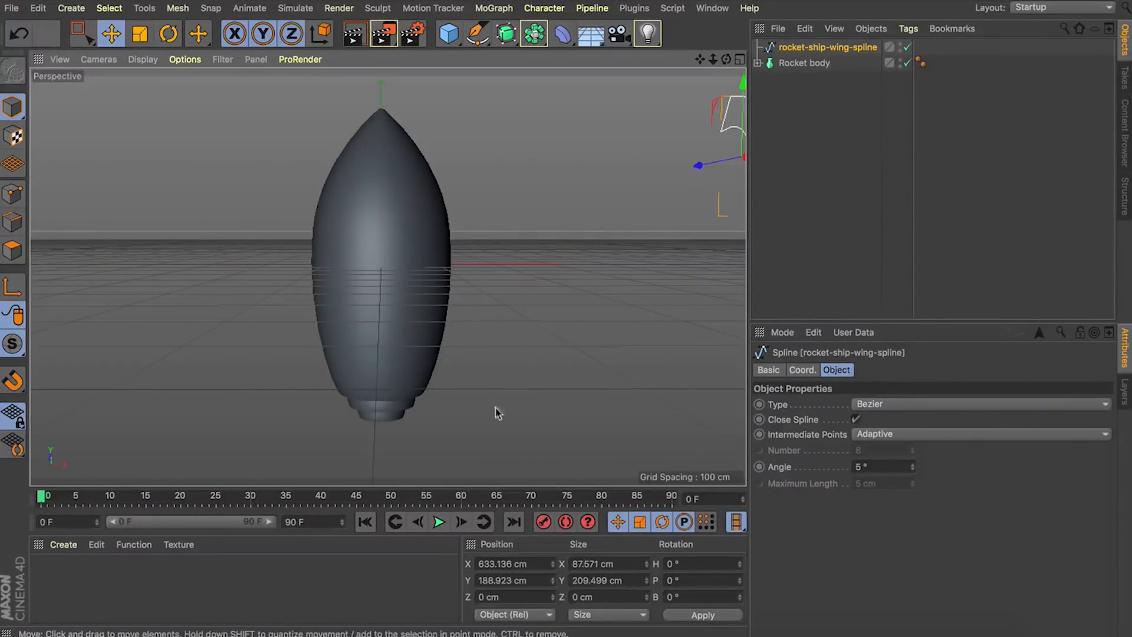
# Step: Set the wing spline's X and Y position to 0 cm to bring it to the scene origin
pyautogui.click(507, 563)
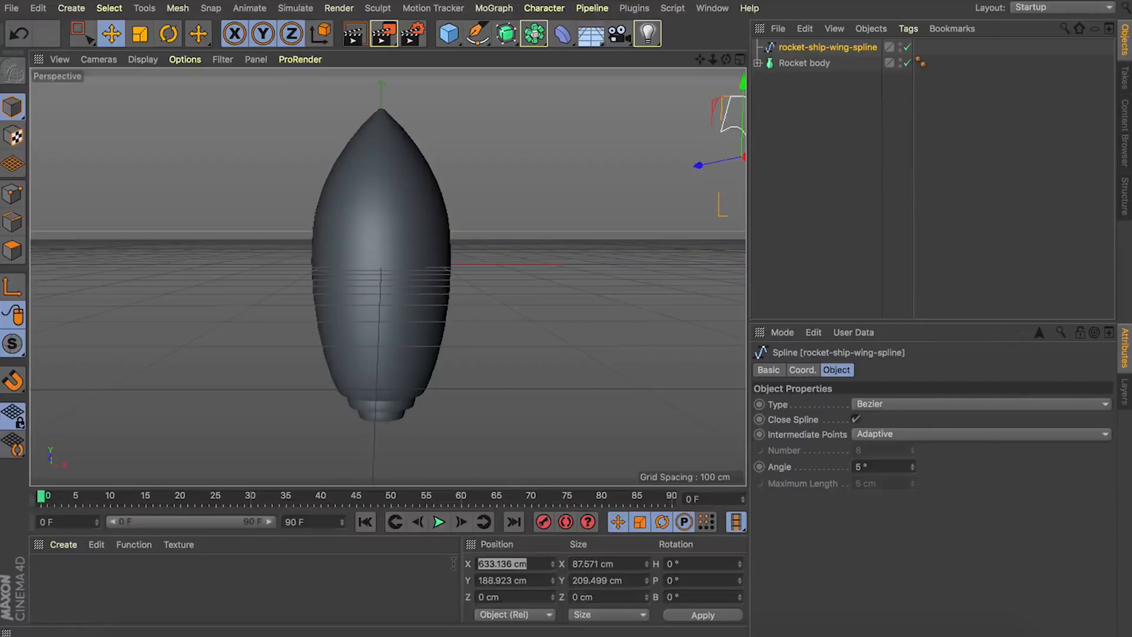
pyautogui.write('0')
pyautogui.press('Tab')
pyautogui.write('0')
pyautogui.press('Return')
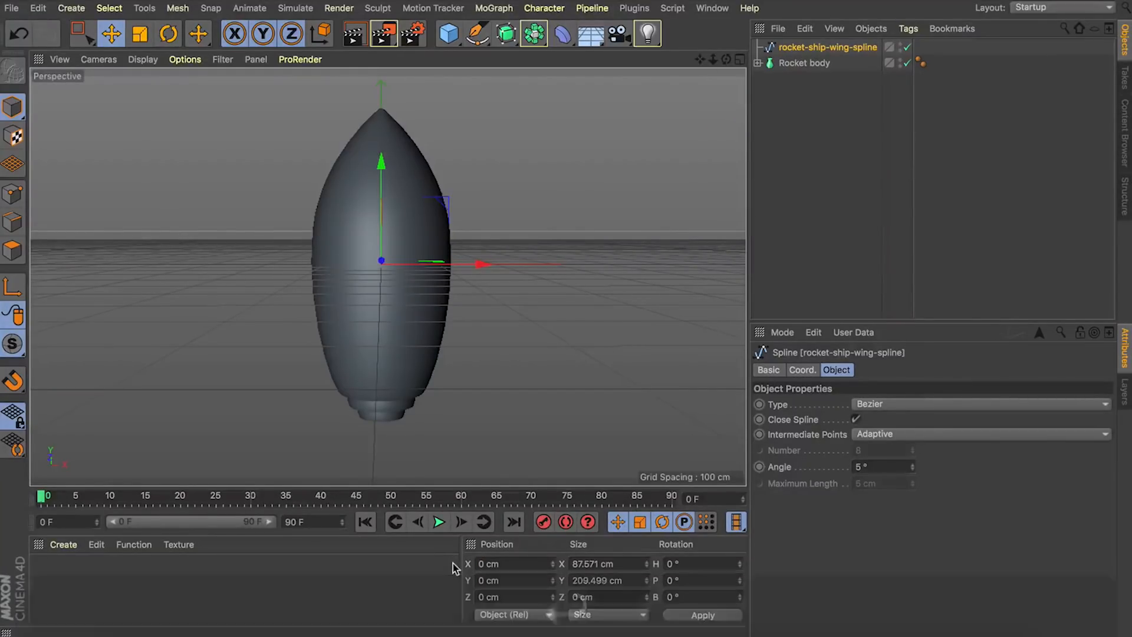
# Step: Move the wing spline along X to about 209.5 cm, clear of the rocket body's side
pyautogui.press('t')
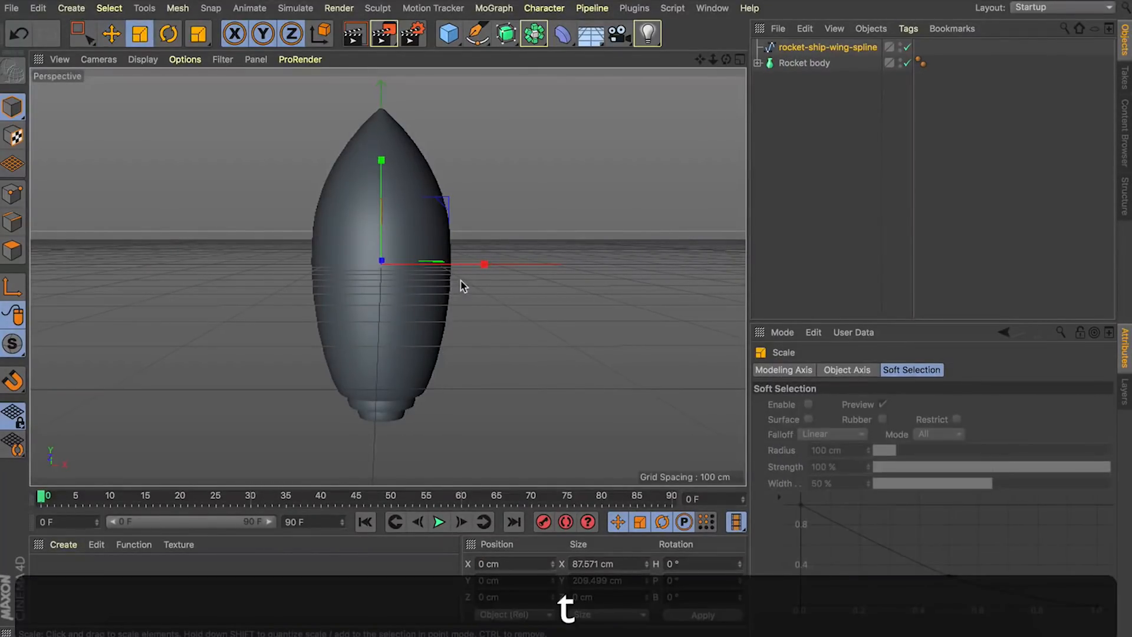
pyautogui.press('e')
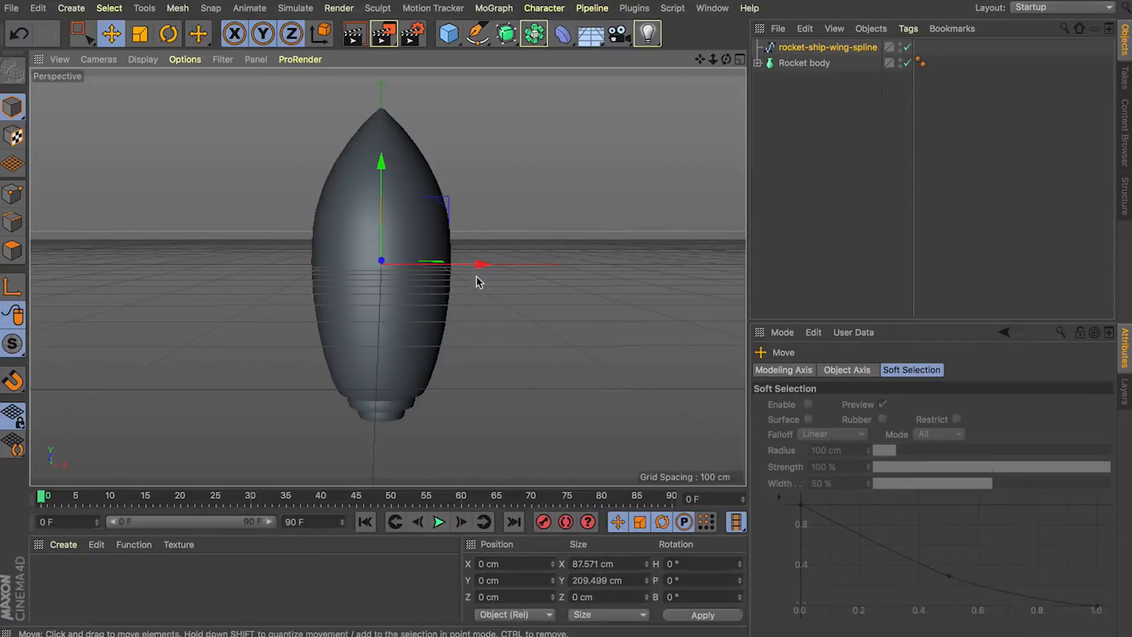
pyautogui.moveTo(480, 266); pyautogui.dragTo(601, 268)
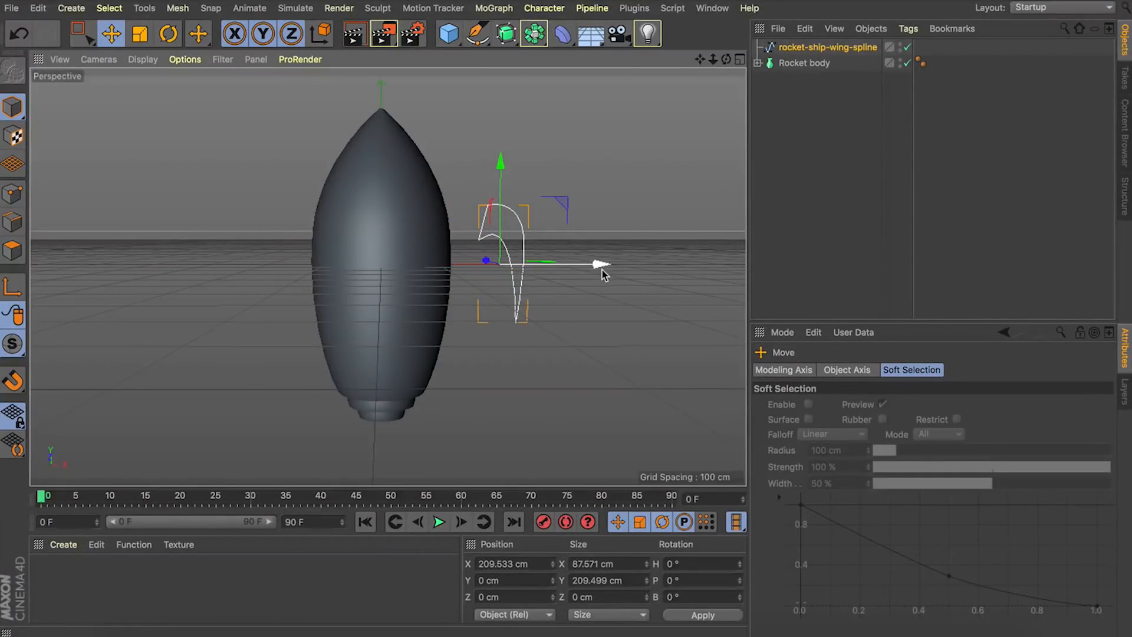
# Step: Extrude the wing spline 20 cm deep by making it a child of an Extrude object, and collapse the group
pyautogui.click(534, 34)
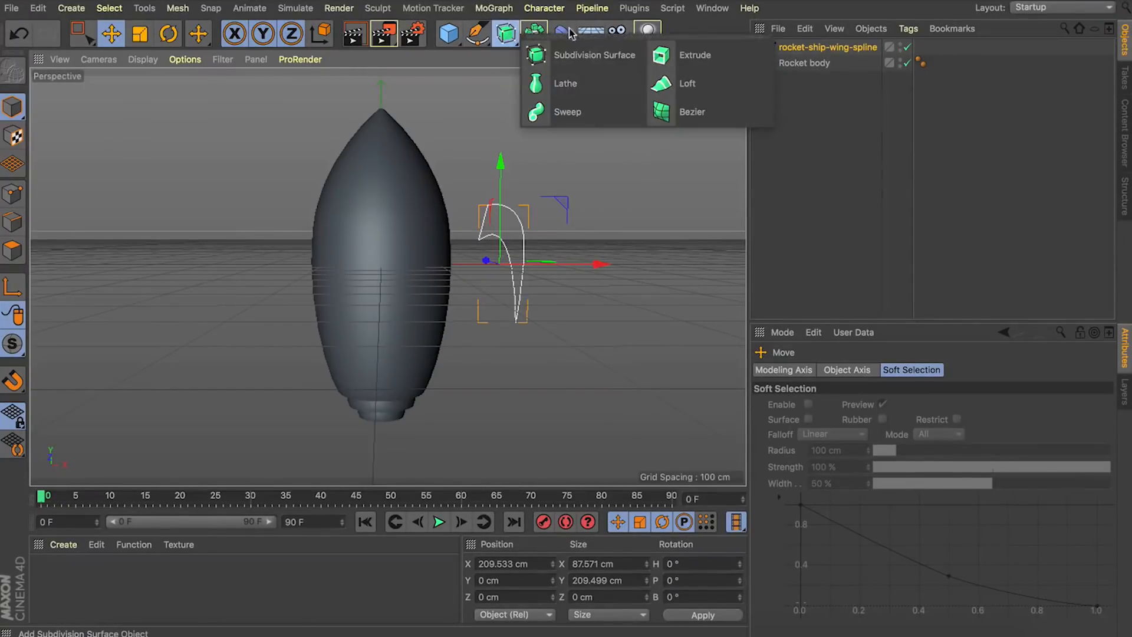
pyautogui.keyDown('alt'); pyautogui.click(660, 55); pyautogui.keyUp('alt')
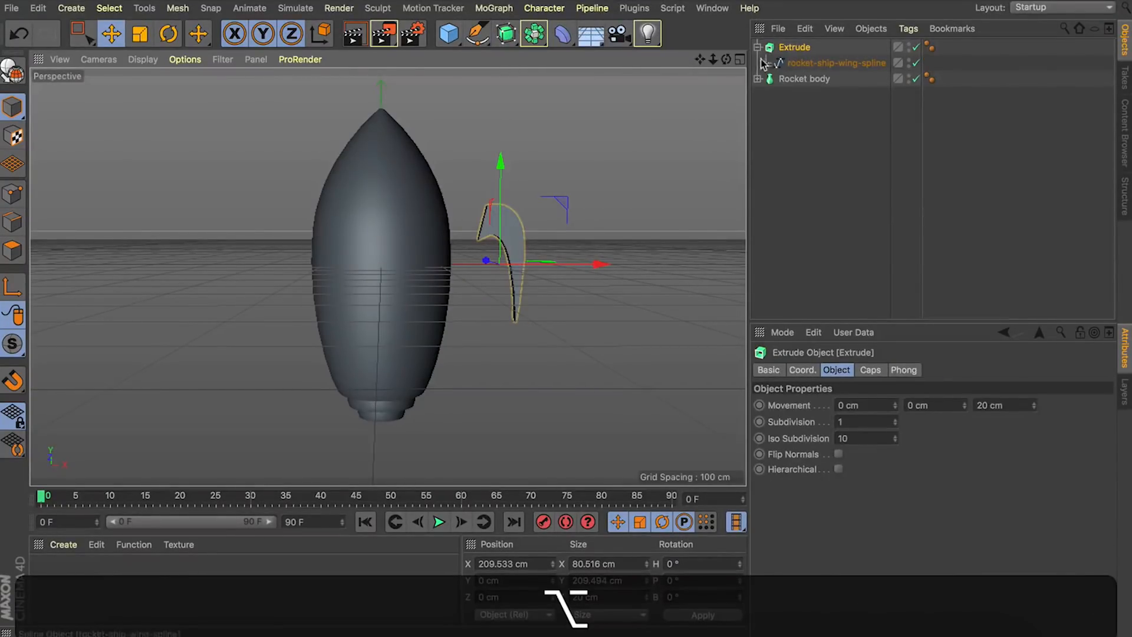
pyautogui.press('s')
pyautogui.moveTo(725, 59); pyautogui.dragTo(687, 65)
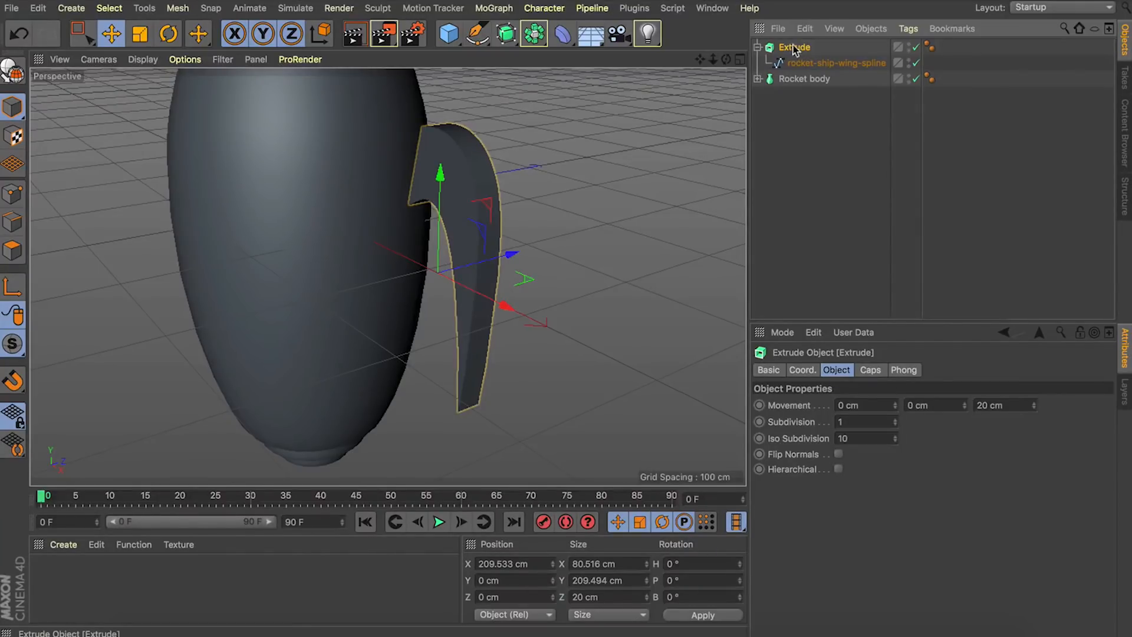
pyautogui.click(757, 49)
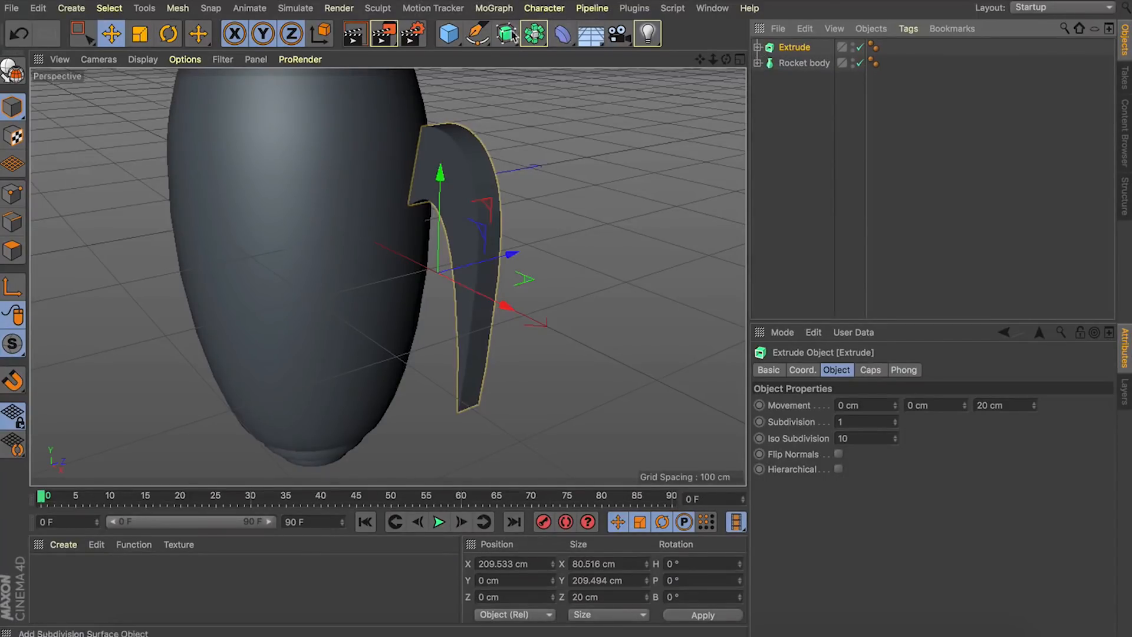
# Step: Add a MoGraph Cloner and nest the wing's Extrude object inside it
pyautogui.click(494, 8)
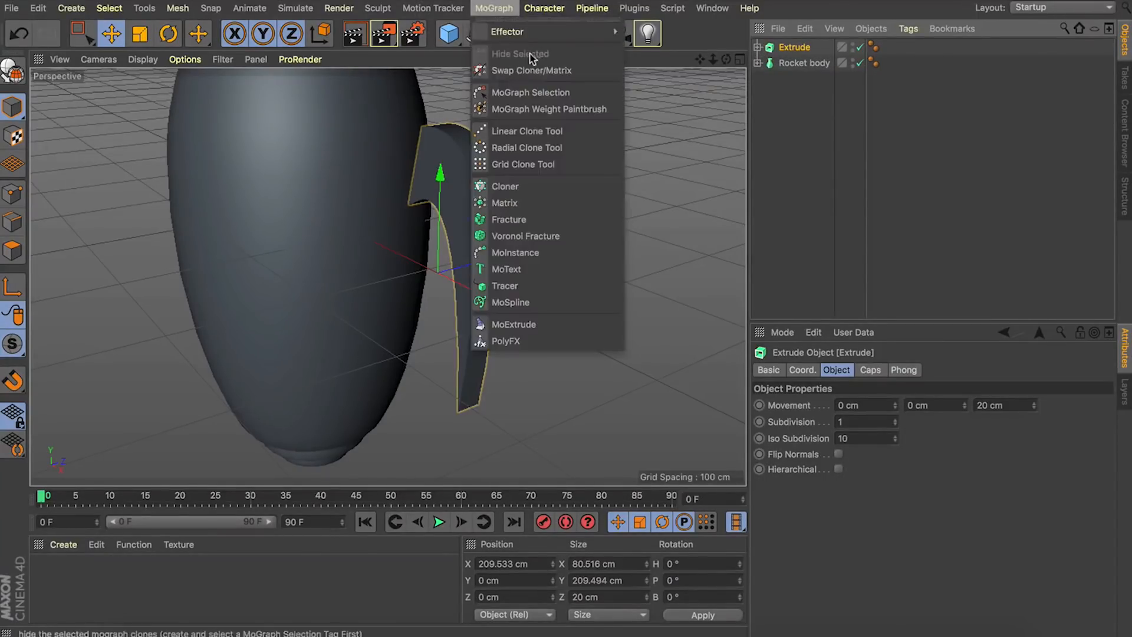
pyautogui.click(523, 186)
pyautogui.moveTo(794, 62)
pyautogui.mouseDown()
pyautogui.moveTo(834, 59)
pyautogui.moveTo(796, 49)
pyautogui.mouseUp()
pyautogui.click(802, 47)
# Step: Set the Cloner's mode to Radial with the whole rocket body framed in view
pyautogui.click(784, 78)
pyautogui.press('s')
pyautogui.moveTo(726, 59); pyautogui.dragTo(686, 62)
pyautogui.click(795, 49)
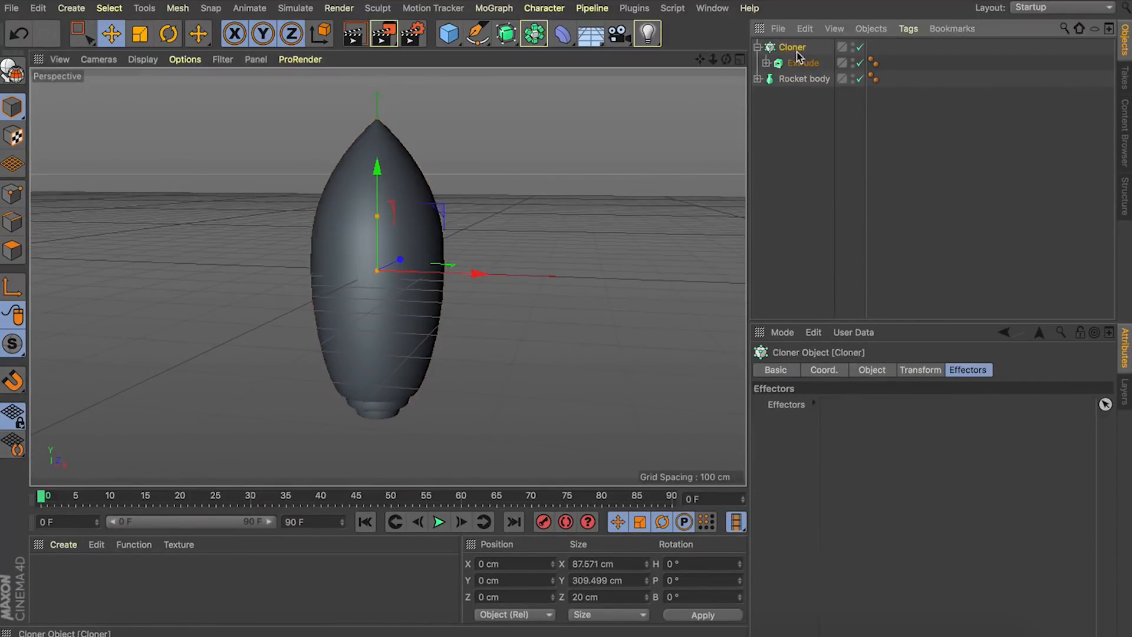
pyautogui.click(881, 370)
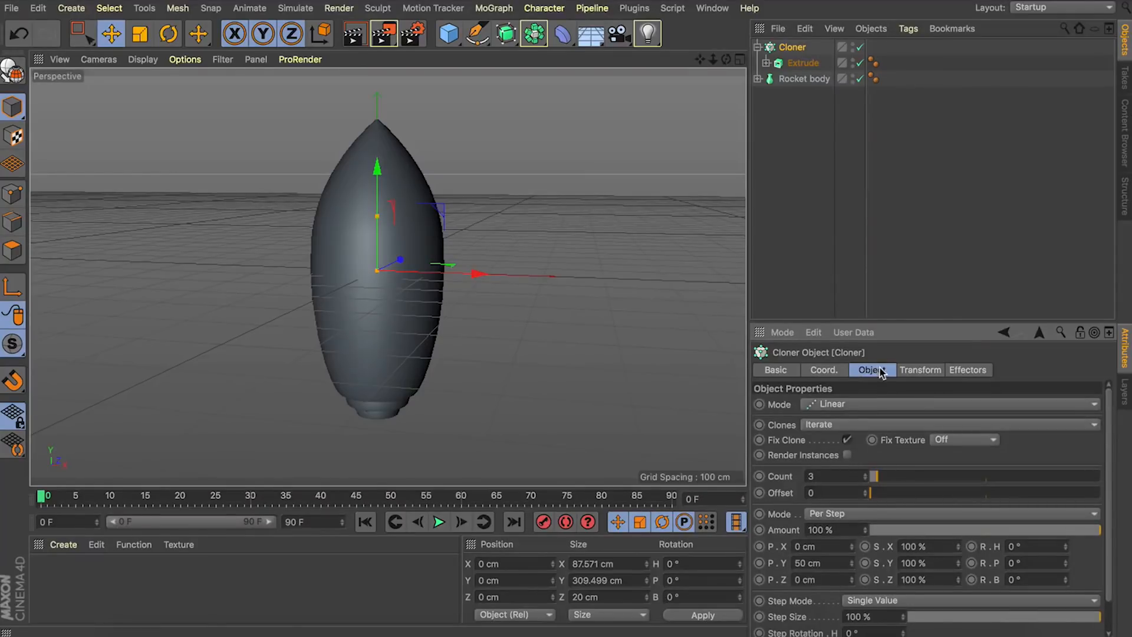
pyautogui.click(828, 404)
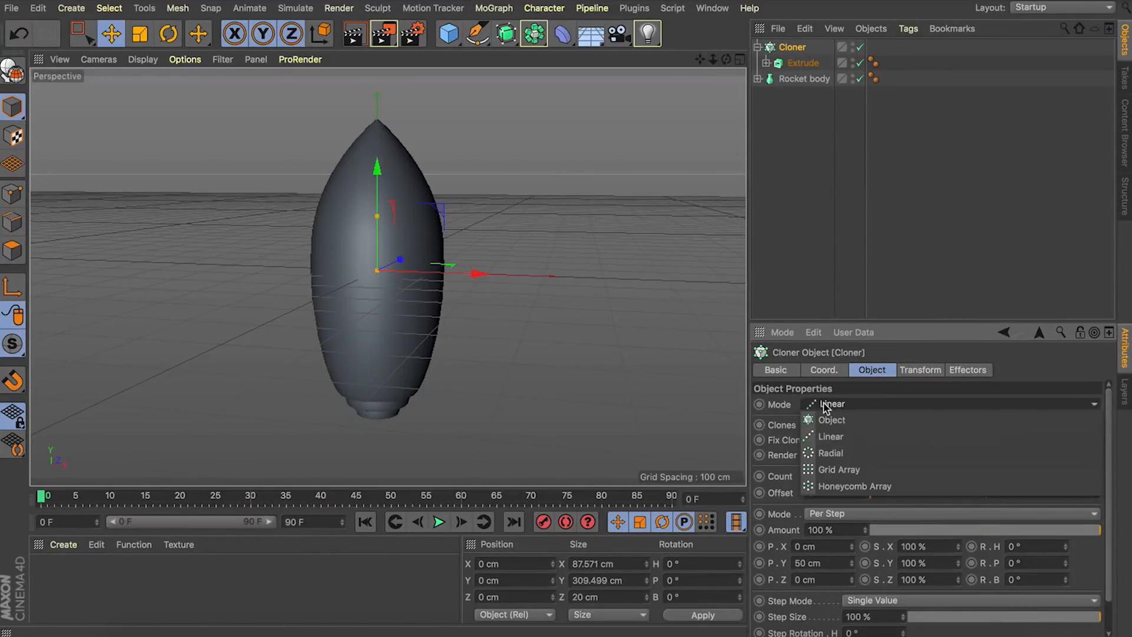
pyautogui.click(812, 453)
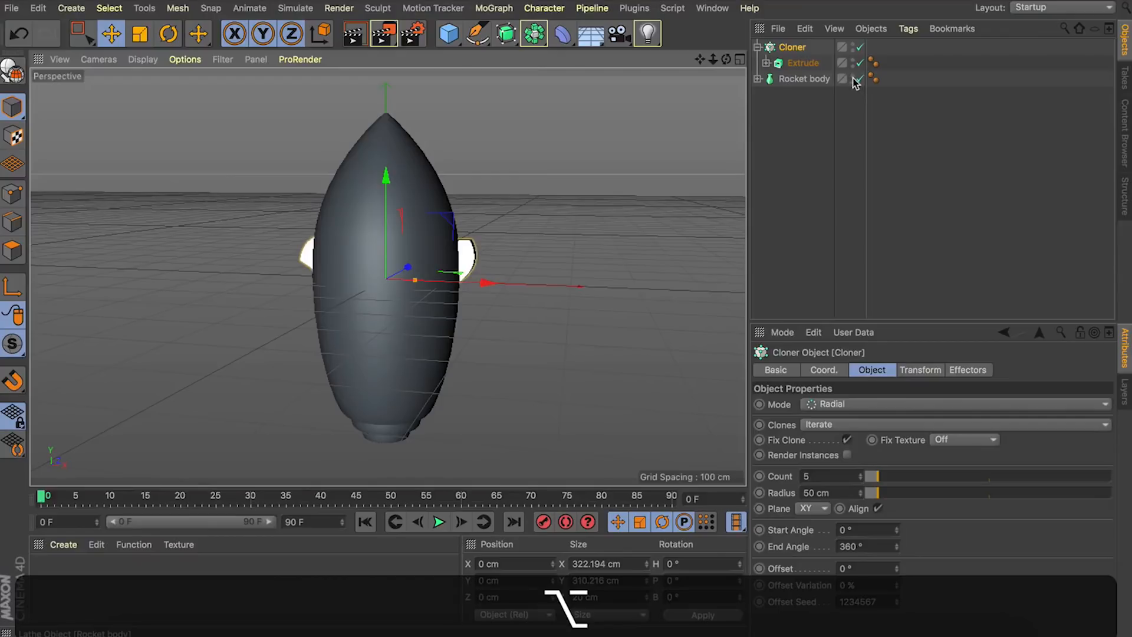
# Step: Hide the rocket body in the viewport and set the radial Cloner's plane to XZ
pyautogui.keyDown('alt'); pyautogui.click(852, 79); pyautogui.keyUp('alt')
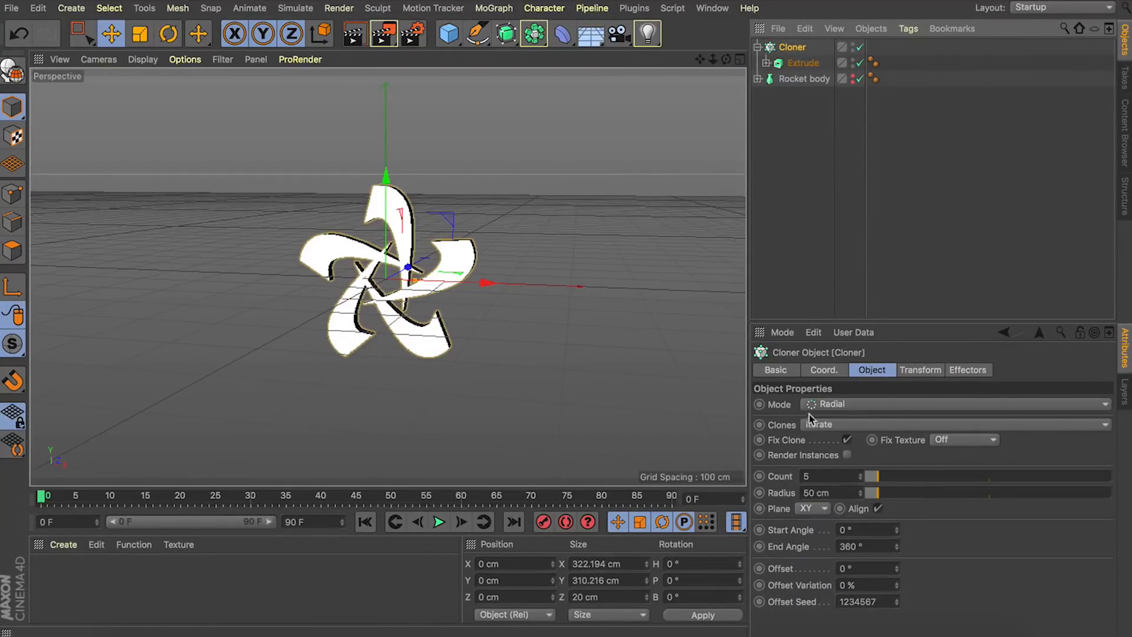
pyautogui.click(823, 508)
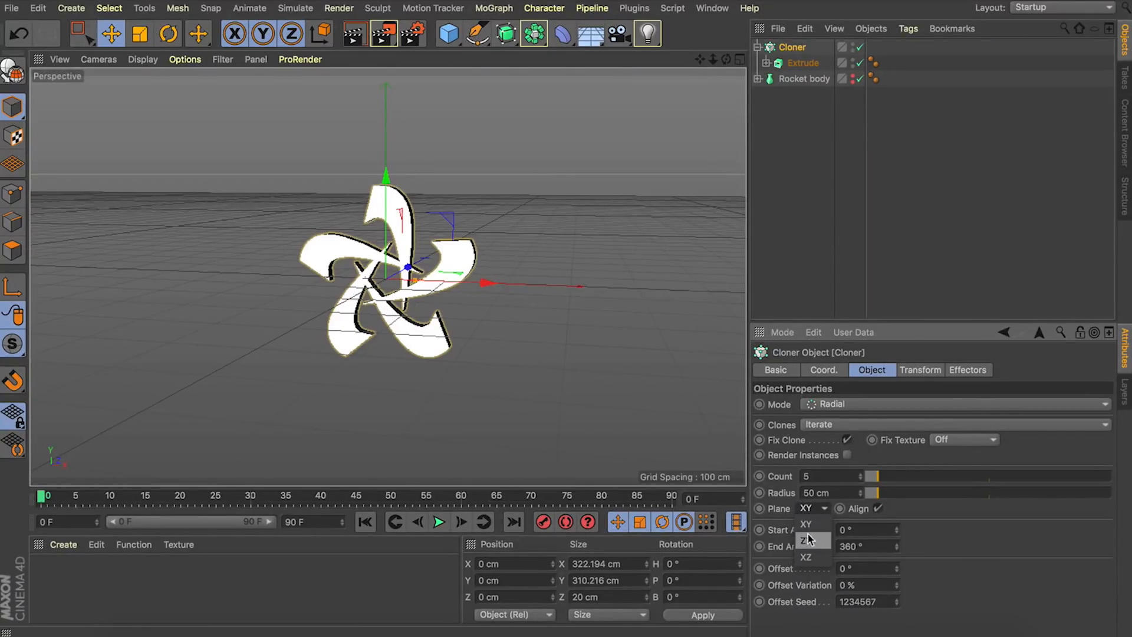
pyautogui.click(807, 541)
pyautogui.click(813, 510)
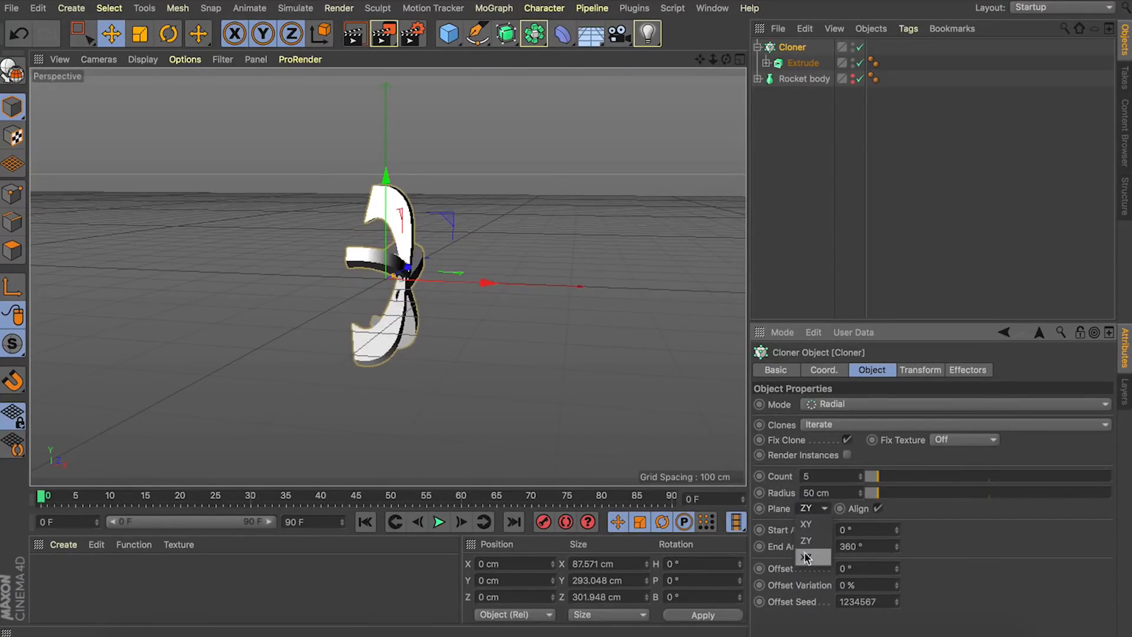
pyautogui.click(805, 554)
pyautogui.click(817, 510)
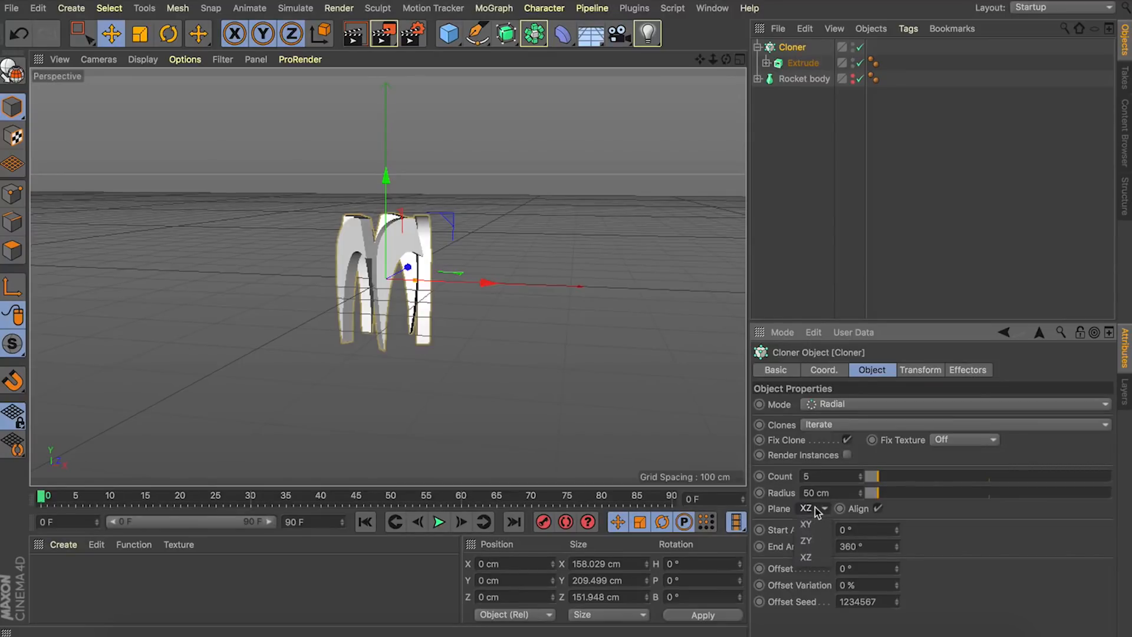
# Step: Reduce the Cloner's count to 3 wings and widen its radius to about 139 cm
pyautogui.click(860, 479)
pyautogui.click(860, 479)
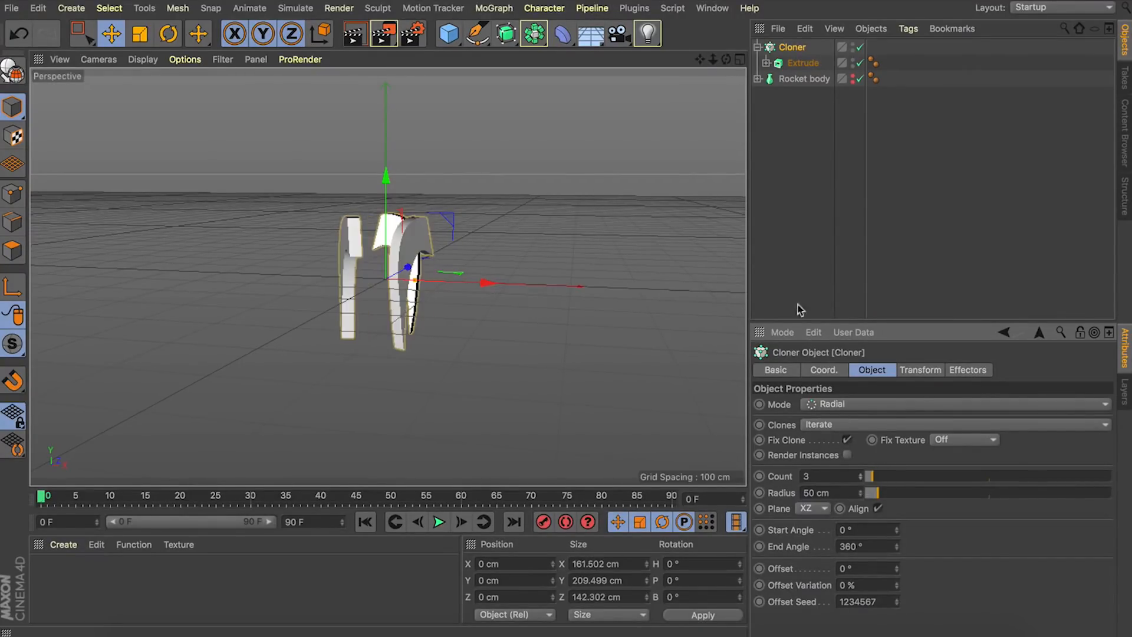
pyautogui.keyDown('alt'); pyautogui.moveTo(691, 108); pyautogui.dragTo(624, 147); pyautogui.keyUp('alt')
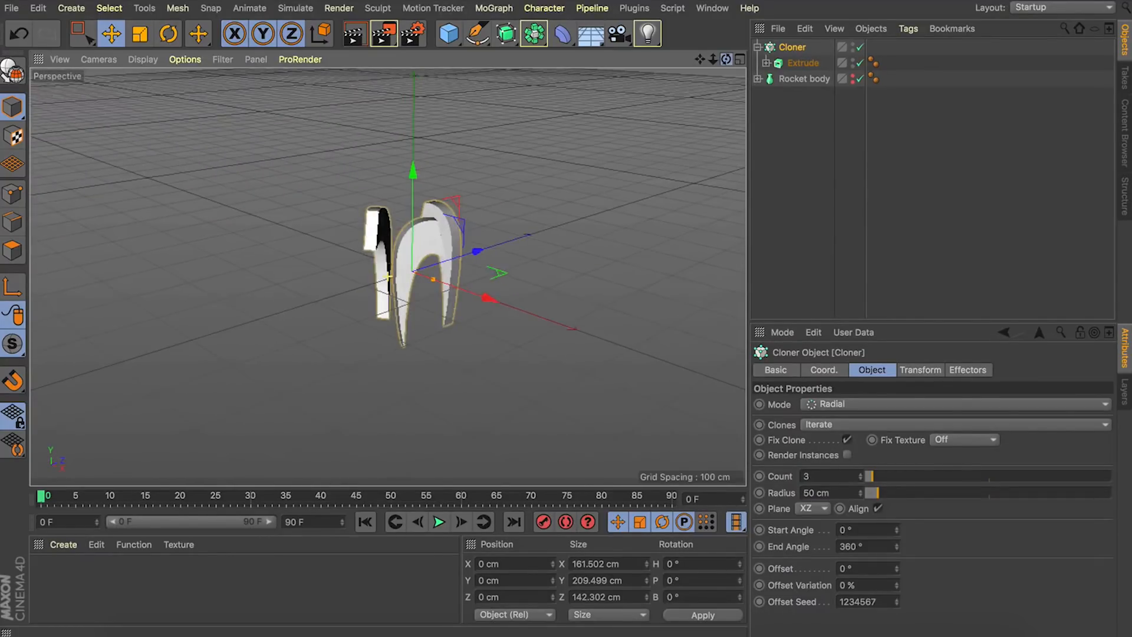
pyautogui.moveTo(879, 493); pyautogui.dragTo(900, 494)
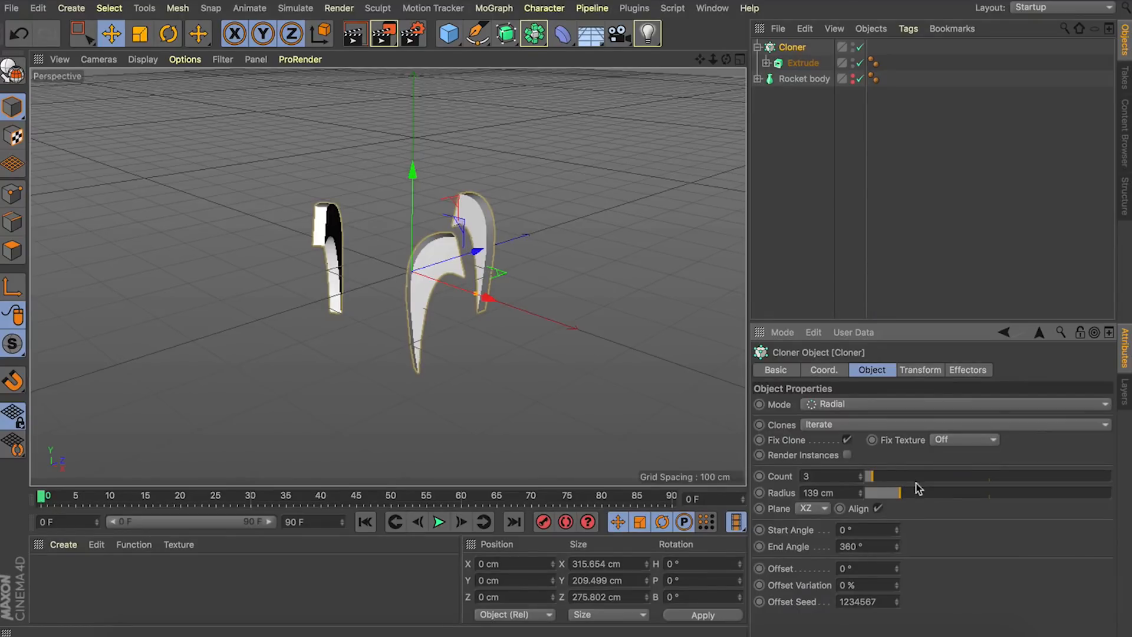
# Step: Set the clones' heading rotation (R.H) to 90° in the Cloner's transform so the wings point inward
pyautogui.click(918, 370)
pyautogui.moveTo(1067, 442); pyautogui.dragTo(1068, 445)
pyautogui.press('super+z')
pyautogui.press('super+z')
pyautogui.press('super+z')
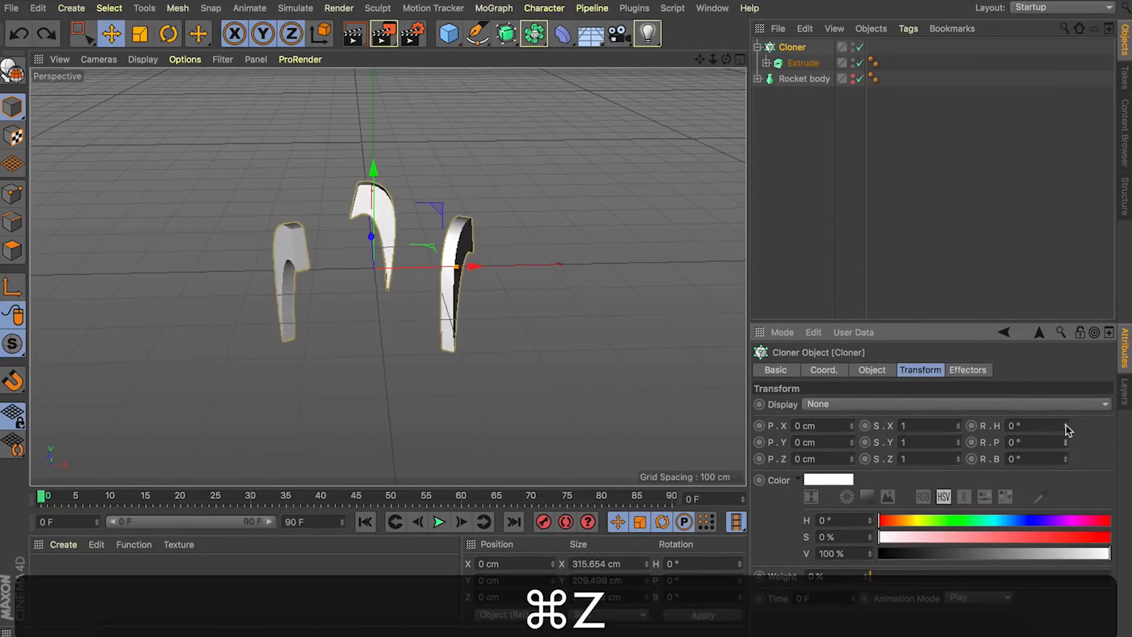
pyautogui.press('super+z')
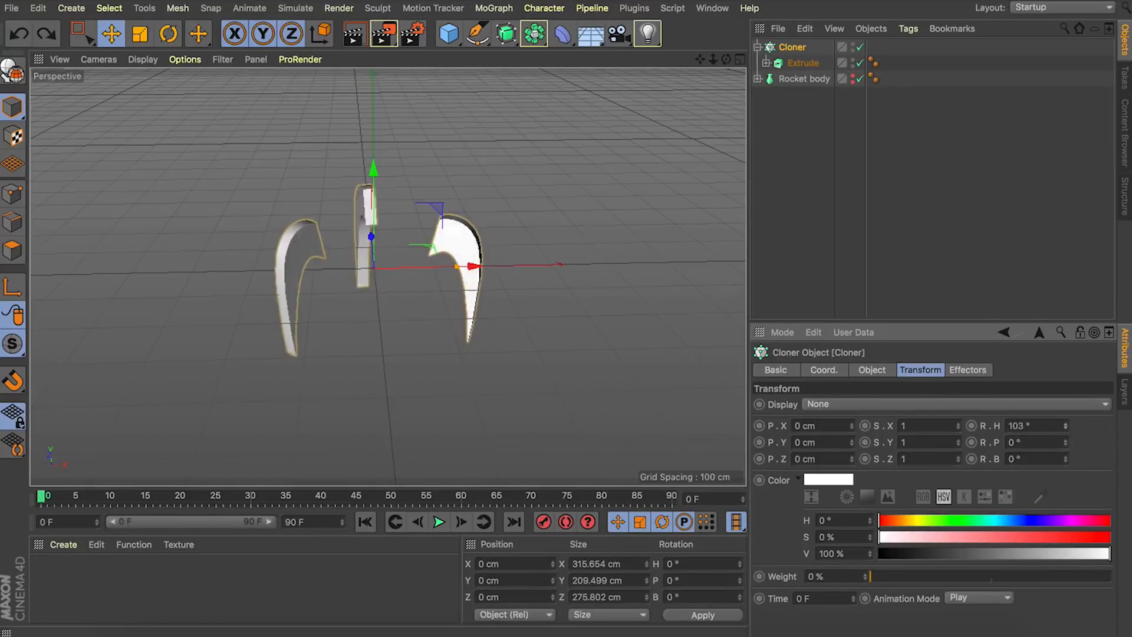
pyautogui.moveTo(1049, 426); pyautogui.dragTo(971, 427)
pyautogui.write('90')
pyautogui.press('Return')
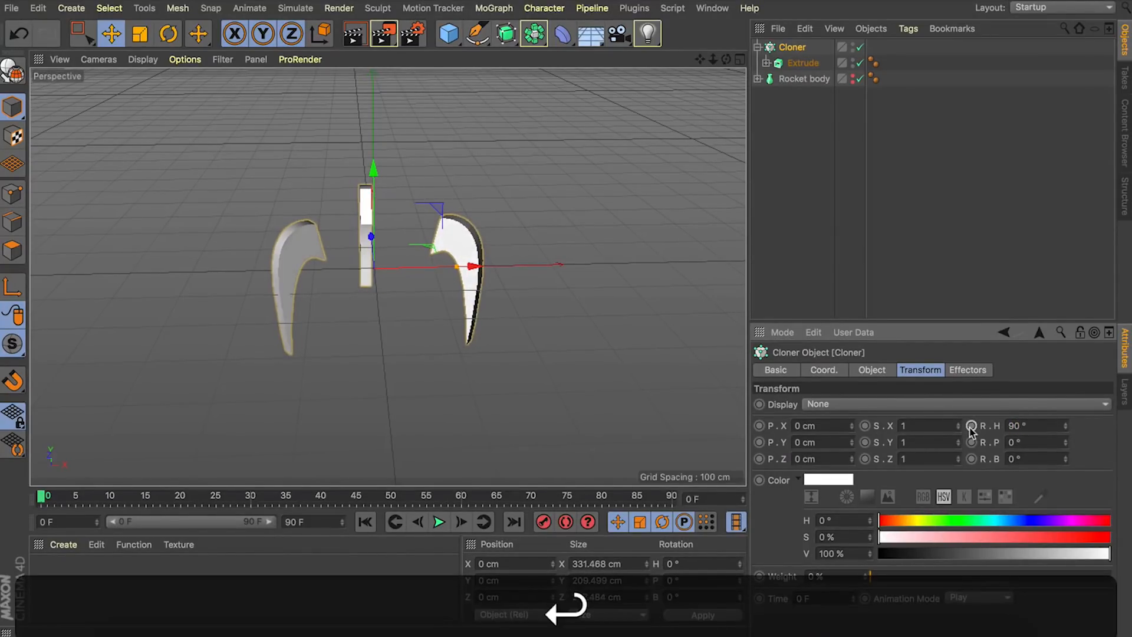
# Step: Show the rocket body again and lower the Cloner along Y to about -244.7 cm, near the rocket's base
pyautogui.keyDown('alt'); pyautogui.click(853, 80); pyautogui.keyUp('alt')
pyautogui.moveTo(726, 59); pyautogui.dragTo(726, 64)
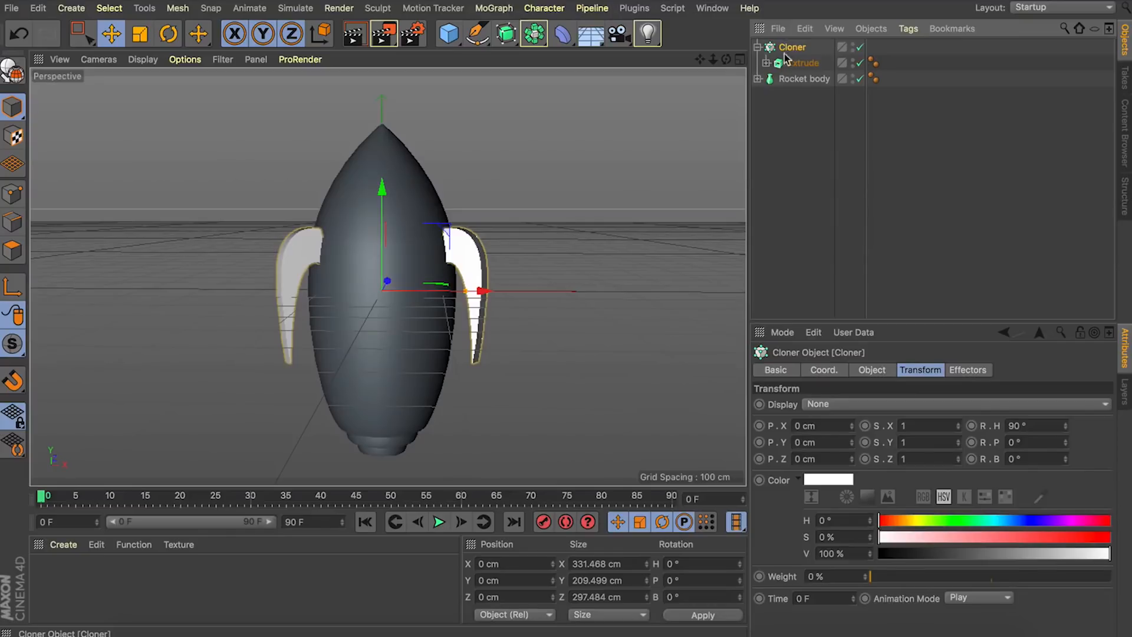
pyautogui.moveTo(383, 187); pyautogui.dragTo(382, 332)
pyautogui.moveTo(714, 59); pyautogui.dragTo(694, 60)
pyautogui.moveTo(384, 303); pyautogui.dragTo(386, 302)
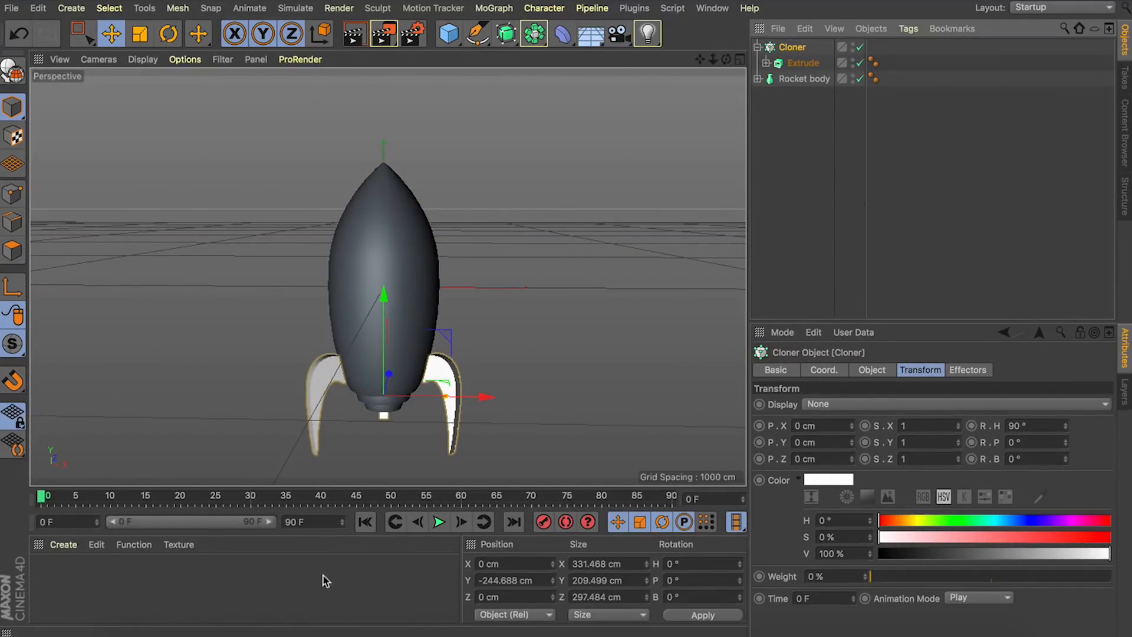
# Step: Reduce the Cloner's radius to 120 cm so the wings' inner edges sink into the rocket body
pyautogui.scroll(5, 343, 386)
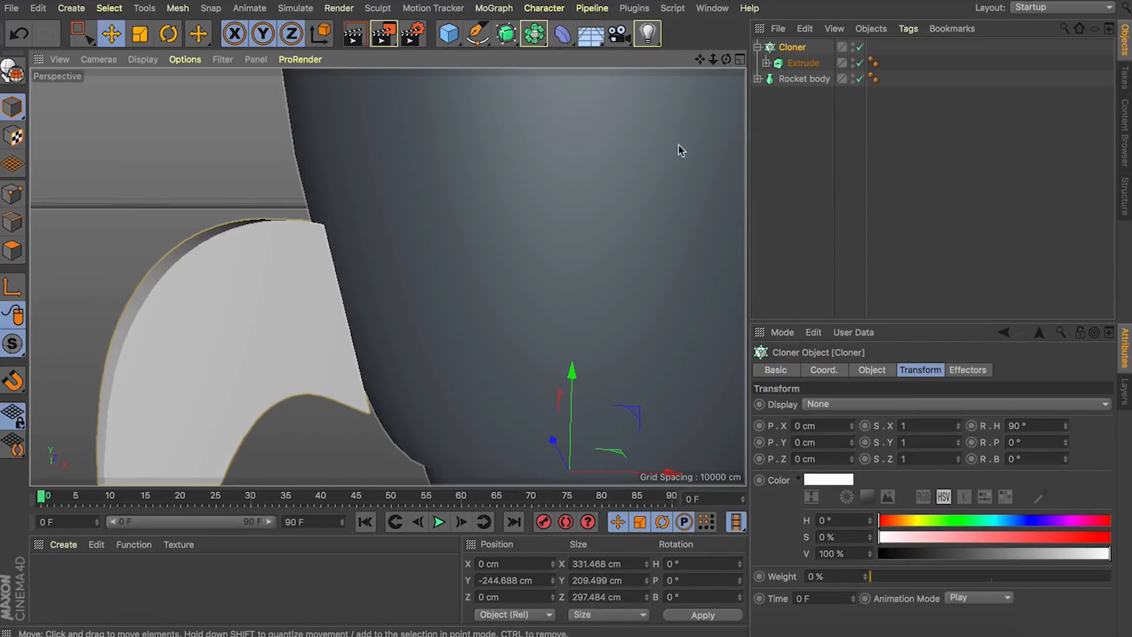
pyautogui.moveTo(725, 59)
pyautogui.mouseDown()
pyautogui.moveTo(687, 65)
pyautogui.moveTo(722, 60)
pyautogui.mouseUp()
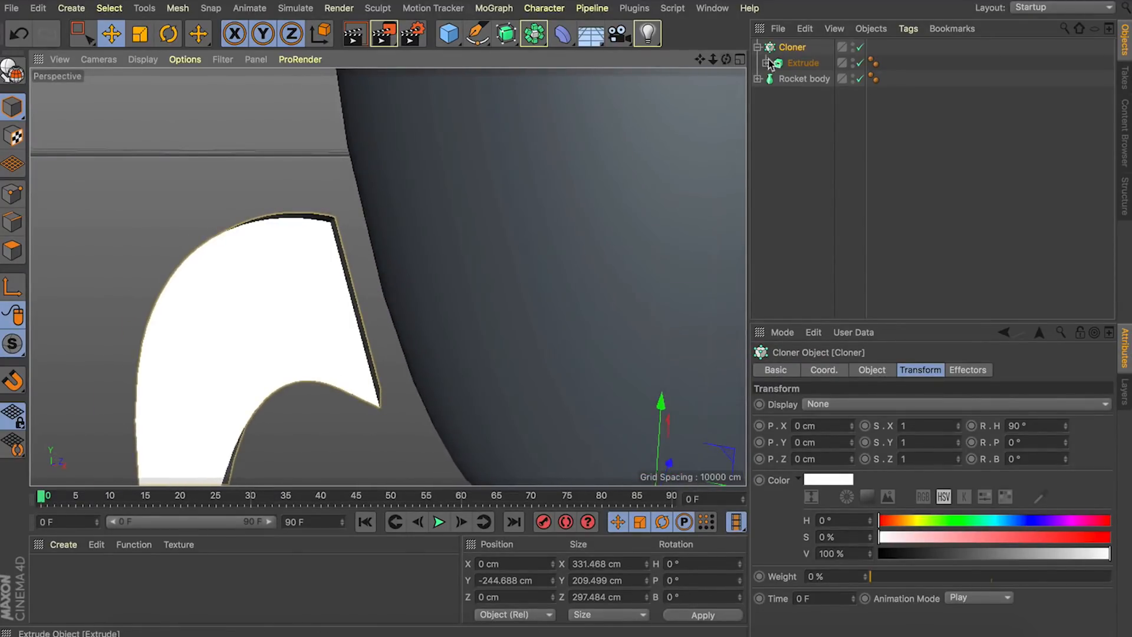
pyautogui.click(871, 370)
pyautogui.moveTo(860, 495); pyautogui.dragTo(860, 500)
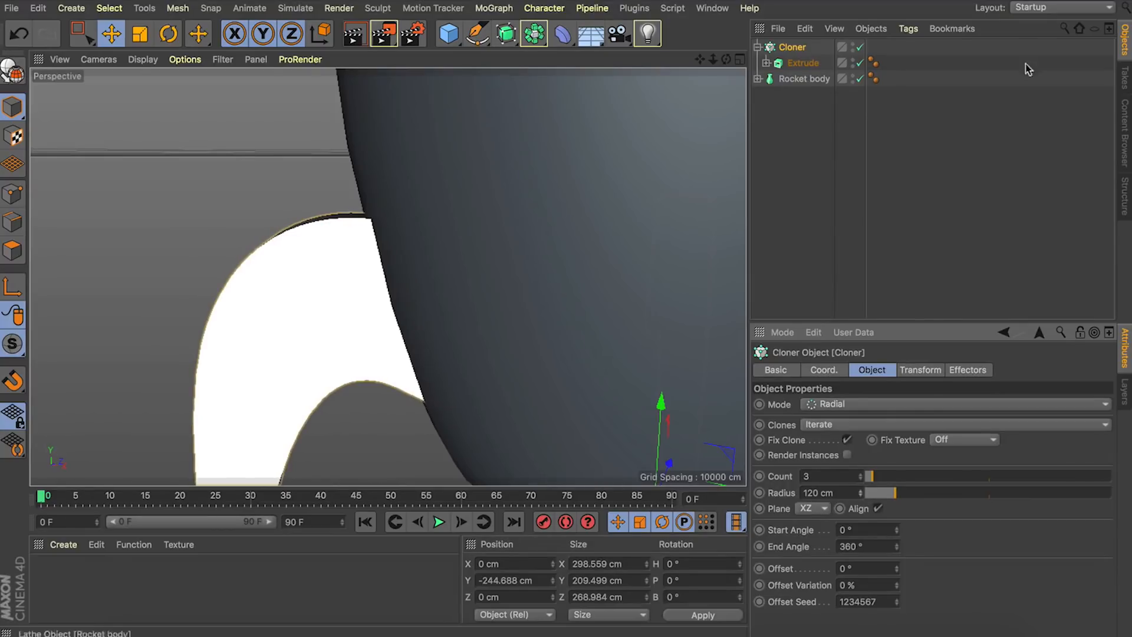
# Step: Collapse the Rocket body and Cloner hierarchies and rename the Cloner as "rocket wings"
pyautogui.click(804, 79)
pyautogui.press('s')
pyautogui.moveTo(714, 59)
pyautogui.mouseDown()
pyautogui.moveTo(696, 64)
pyautogui.moveTo(730, 23)
pyautogui.moveTo(704, 85)
pyautogui.moveTo(714, 60)
pyautogui.moveTo(734, 77)
pyautogui.moveTo(702, 61)
pyautogui.mouseUp()
pyautogui.moveTo(726, 60); pyautogui.dragTo(731, 61)
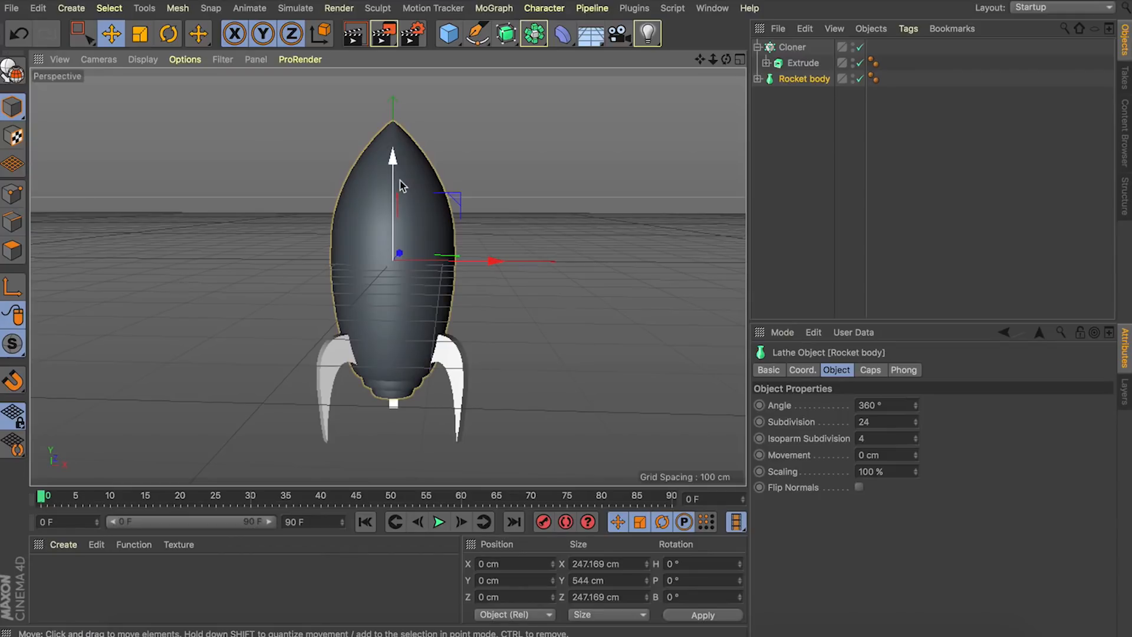
pyautogui.click(777, 120)
pyautogui.click(758, 78)
pyautogui.click(758, 47)
pyautogui.click(758, 63)
pyautogui.doubleClick(791, 47)
pyautogui.write('rocket wings')
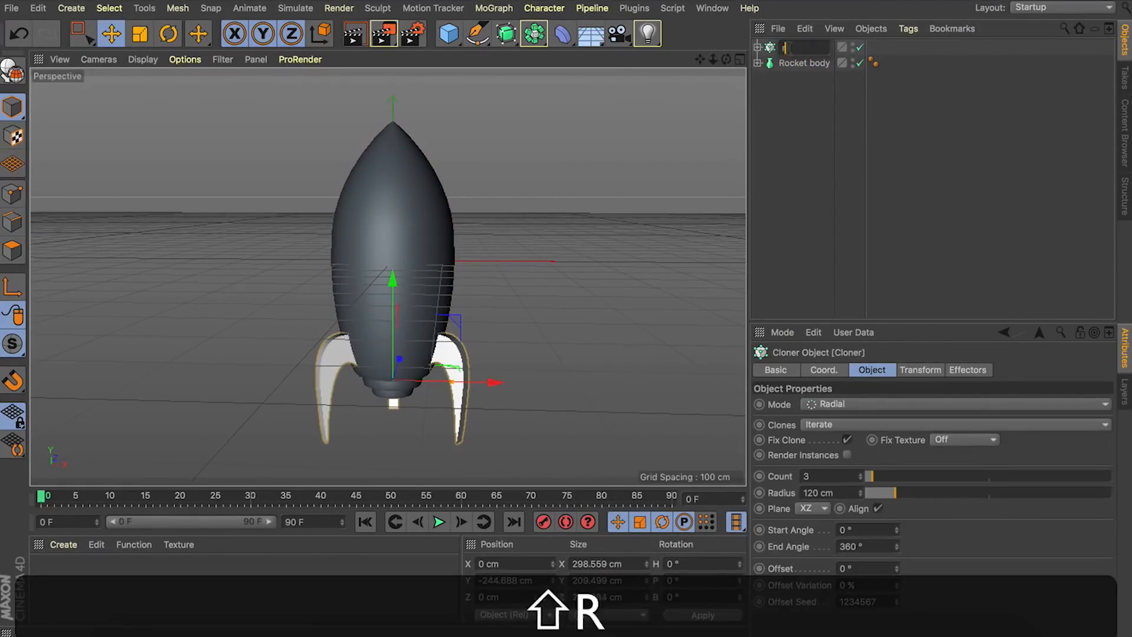
pyautogui.press('Return')
# Step: Add a Boole object as the parent of the Rocket body
pyautogui.click(791, 63)
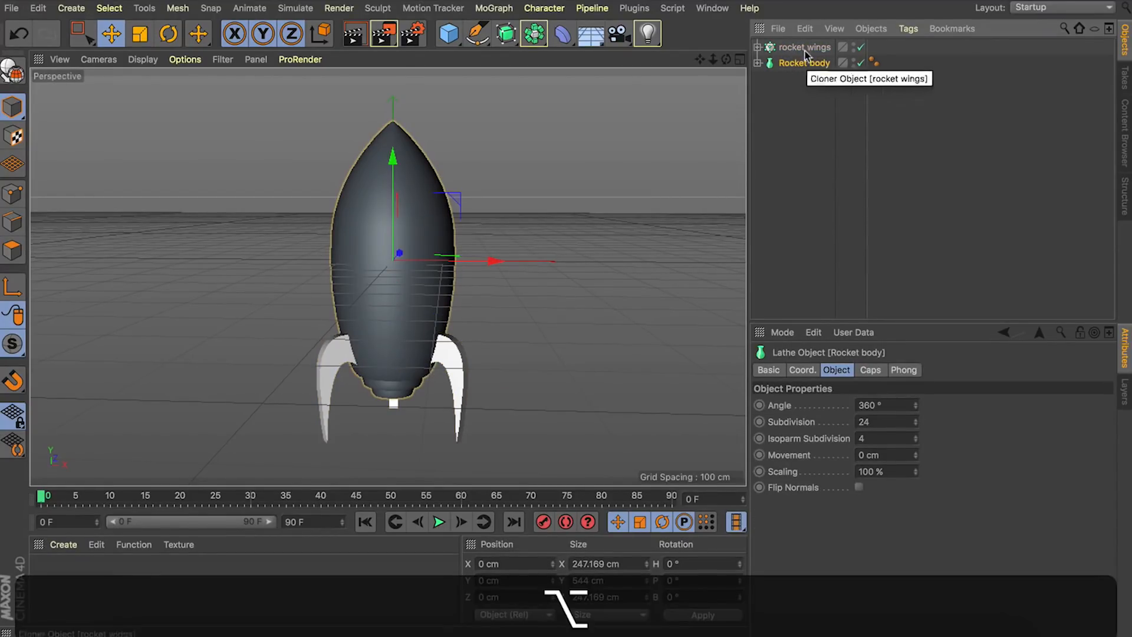
pyautogui.click(530, 29)
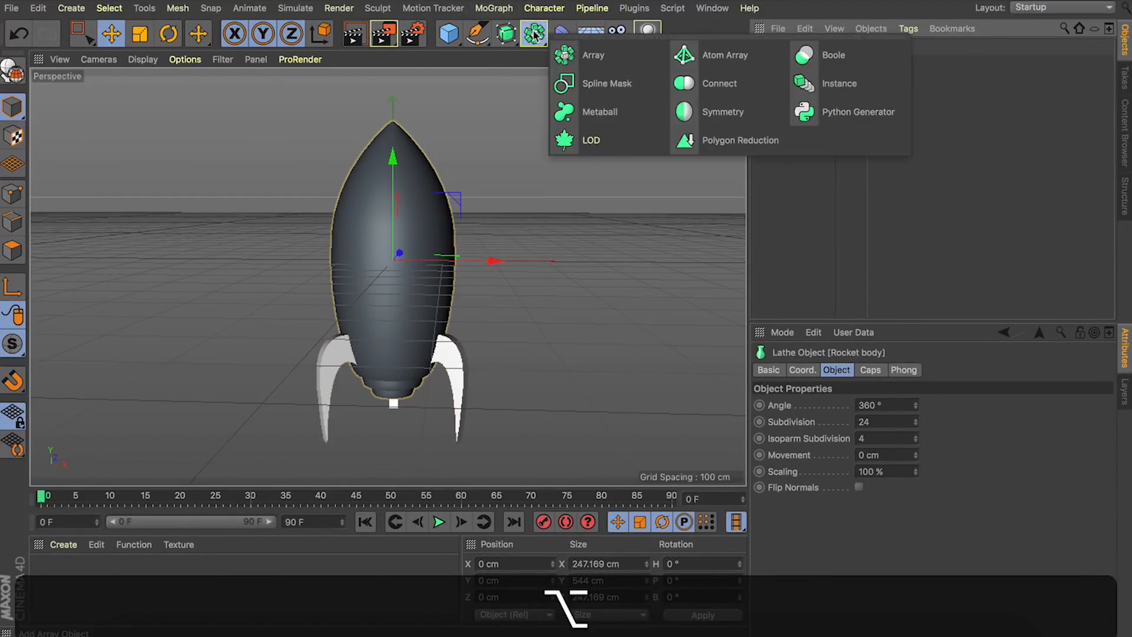
pyautogui.keyDown('alt'); pyautogui.click(822, 57); pyautogui.keyUp('alt')
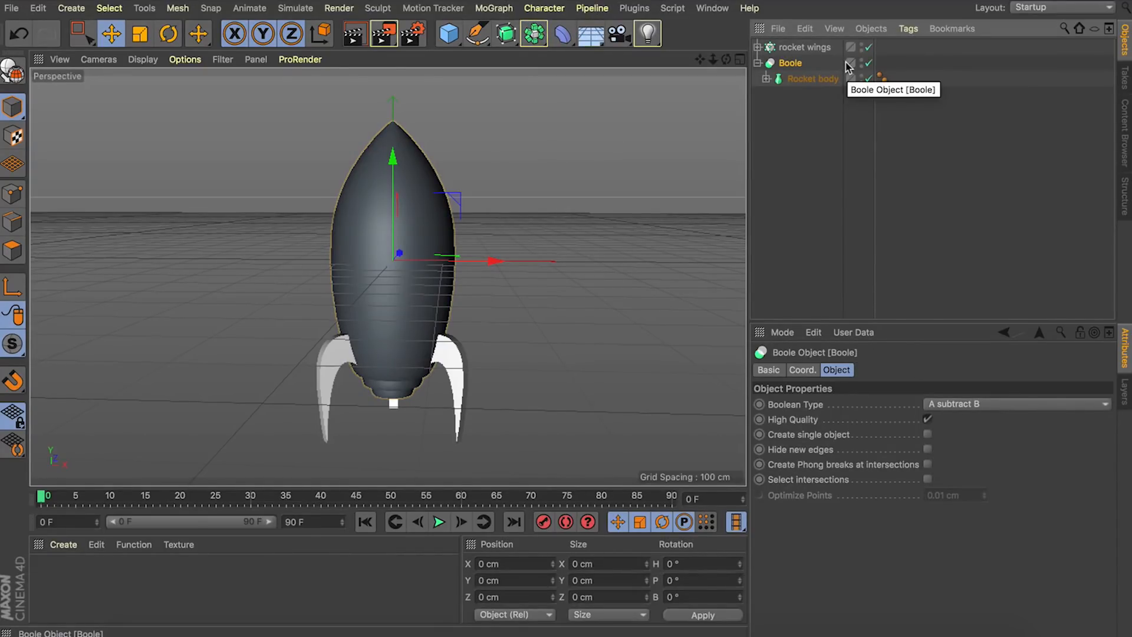
pyautogui.click(808, 95)
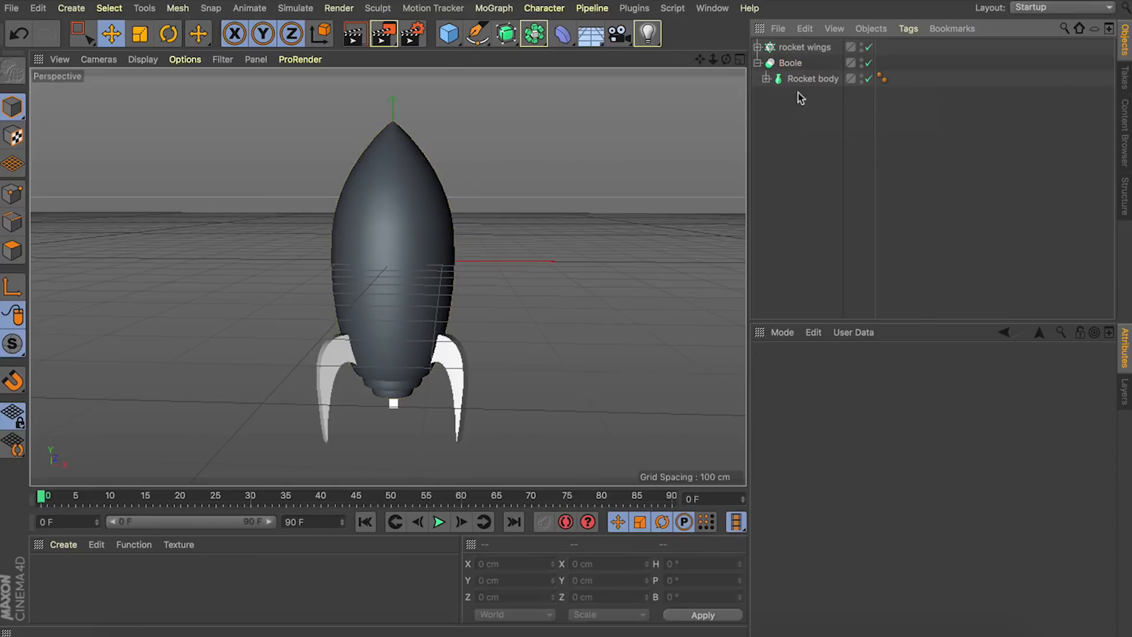
pyautogui.click(803, 63)
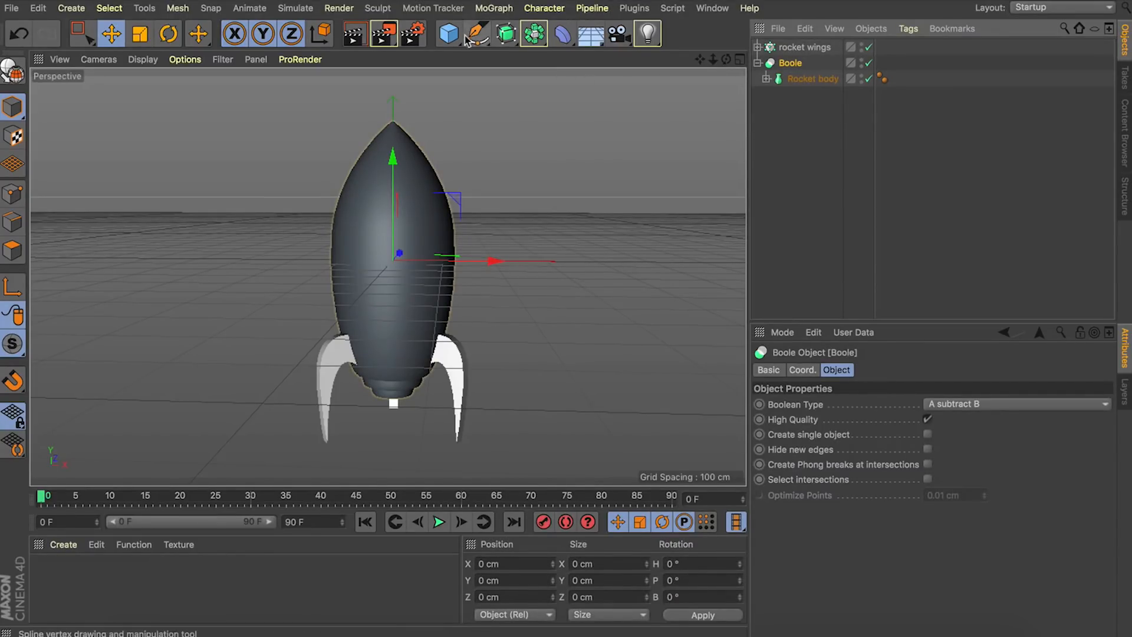
# Step: Add a Cylinder primitive and set its orientation to +Z
pyautogui.moveTo(448, 33); pyautogui.dragTo(751, 56)
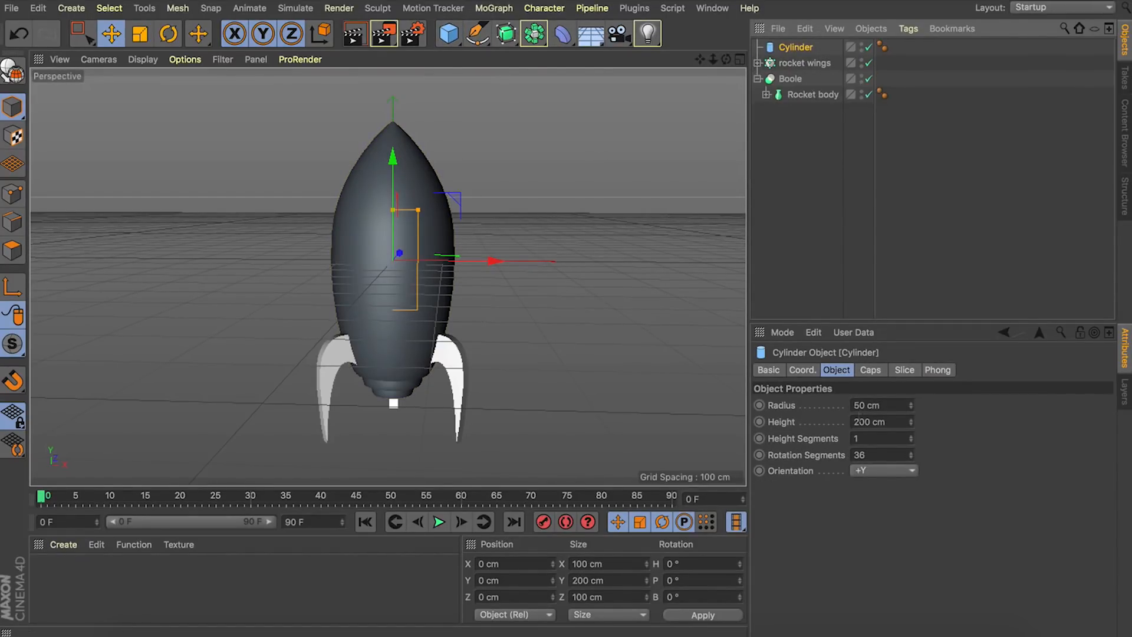
pyautogui.click(879, 472)
pyautogui.click(866, 552)
# Step: Move the cylinder out through the rocket's front to about -61.3 cm in Z and raise it to about 63.6 cm in Y
pyautogui.moveTo(726, 60); pyautogui.dragTo(706, 78)
pyautogui.moveTo(491, 245); pyautogui.dragTo(471, 248)
pyautogui.moveTo(411, 209); pyautogui.dragTo(413, 183)
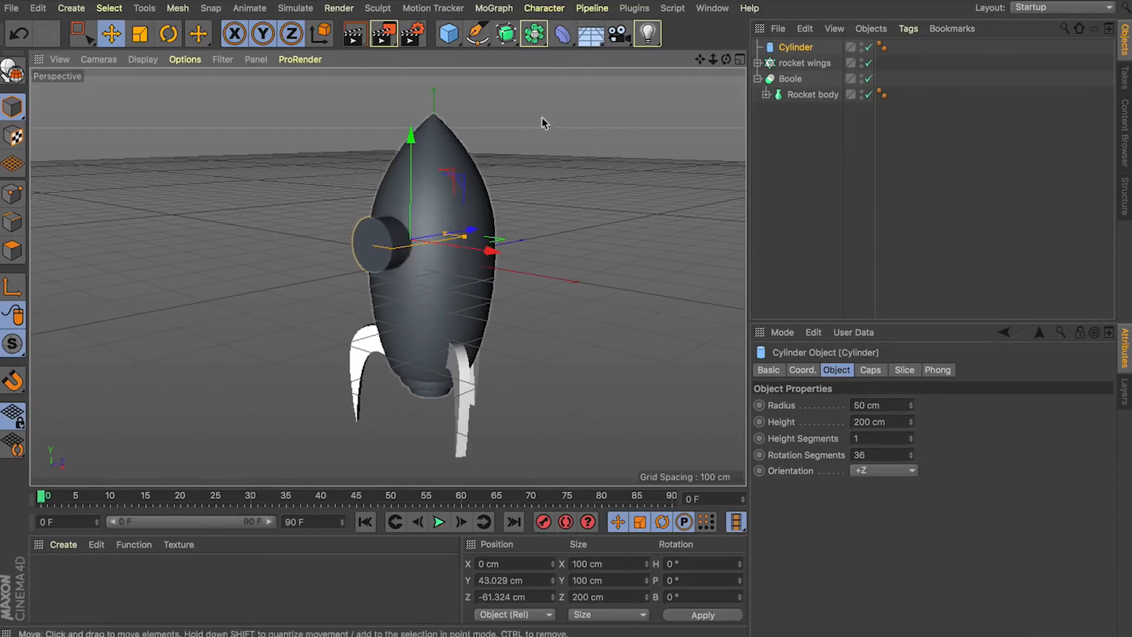
pyautogui.moveTo(727, 59); pyautogui.dragTo(745, 49)
pyautogui.moveTo(389, 174); pyautogui.dragTo(400, 156)
# Step: Scale the cylinder uniformly to a 45 cm radius and 180 cm height, and nest it in the Boole below the Rocket body
pyautogui.moveTo(727, 60); pyautogui.dragTo(696, 53)
pyautogui.press('t')
pyautogui.moveTo(625, 149); pyautogui.dragTo(603, 160)
pyautogui.moveTo(727, 61); pyautogui.dragTo(695, 56)
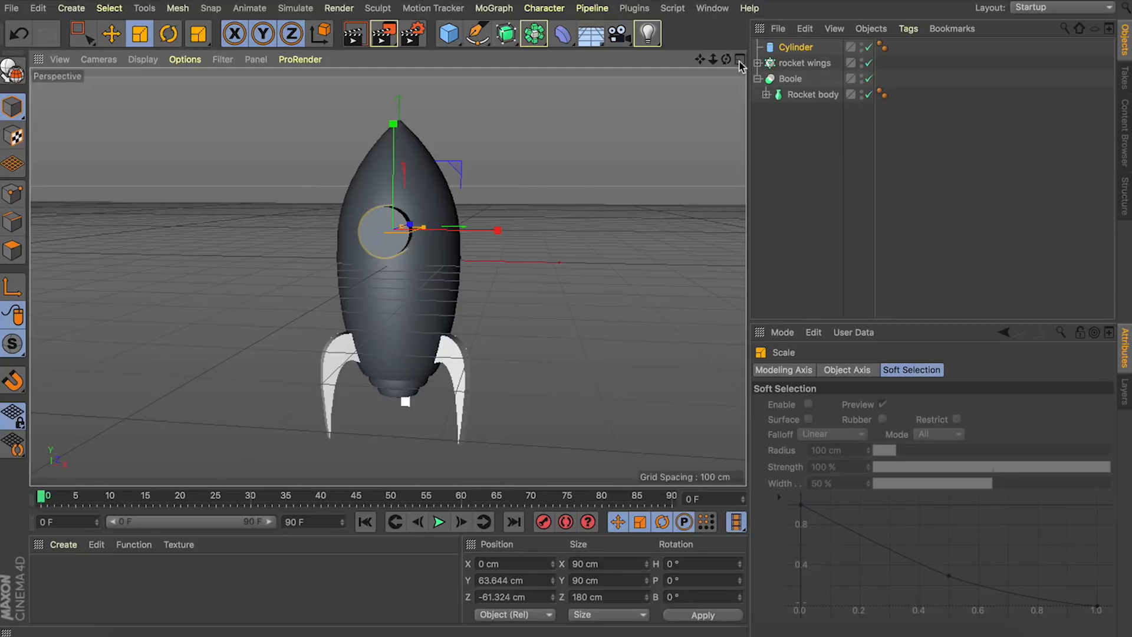
pyautogui.moveTo(784, 50); pyautogui.dragTo(787, 105)
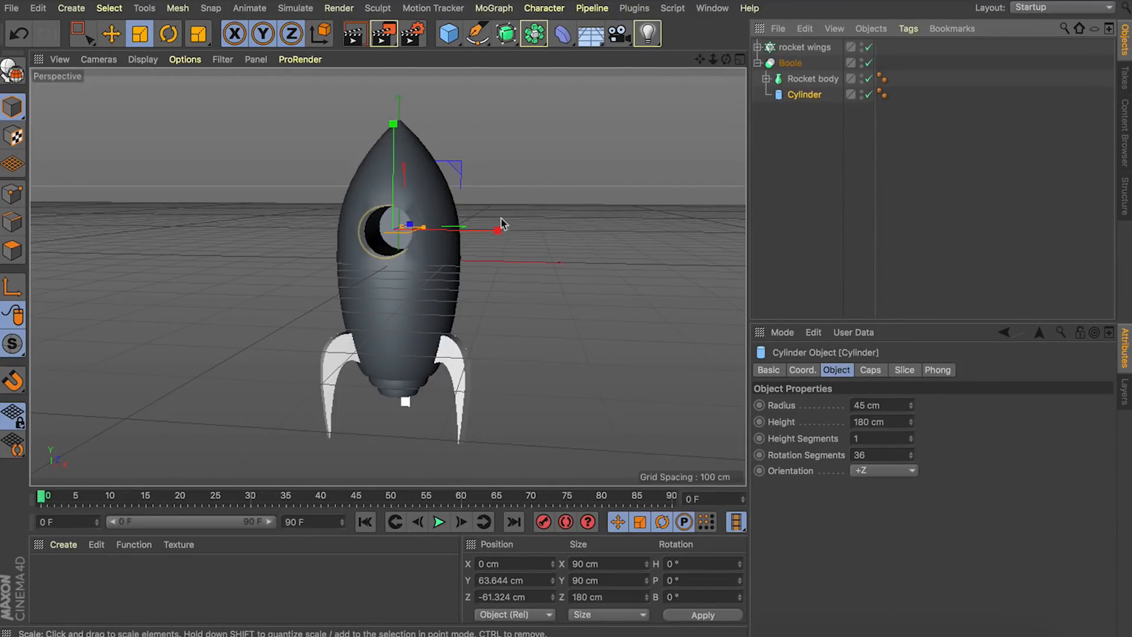
# Step: Add a camera at the current view and examine the porthole cut's mesh up close with shading lines temporarily displayed
pyautogui.click(620, 36)
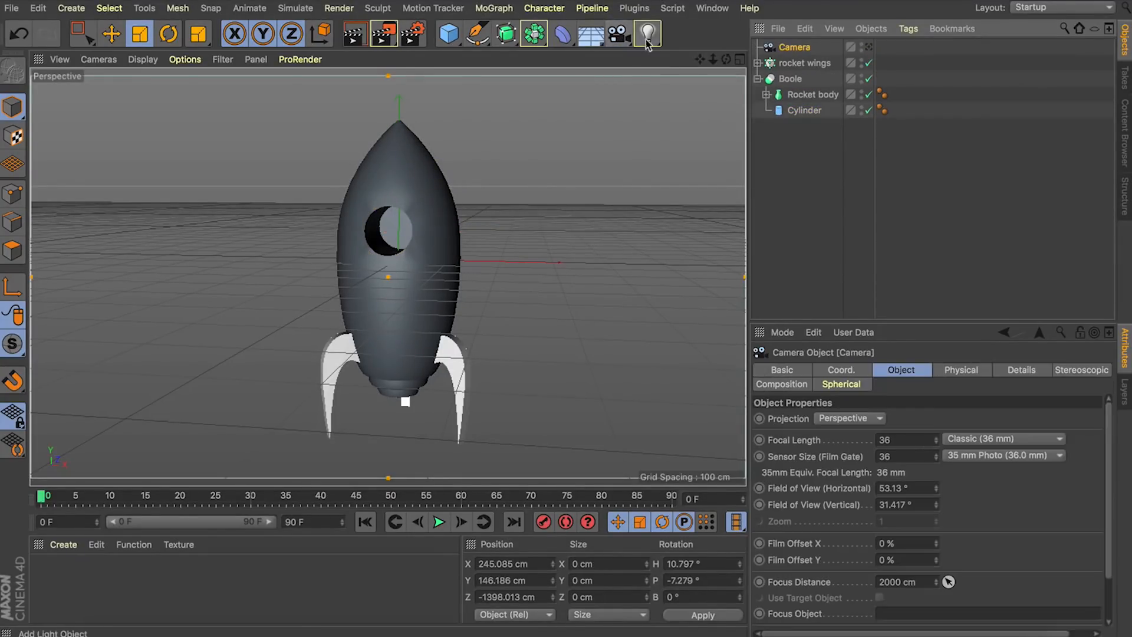
pyautogui.moveTo(714, 60); pyautogui.dragTo(645, 130)
pyautogui.scroll(5, 377, 247)
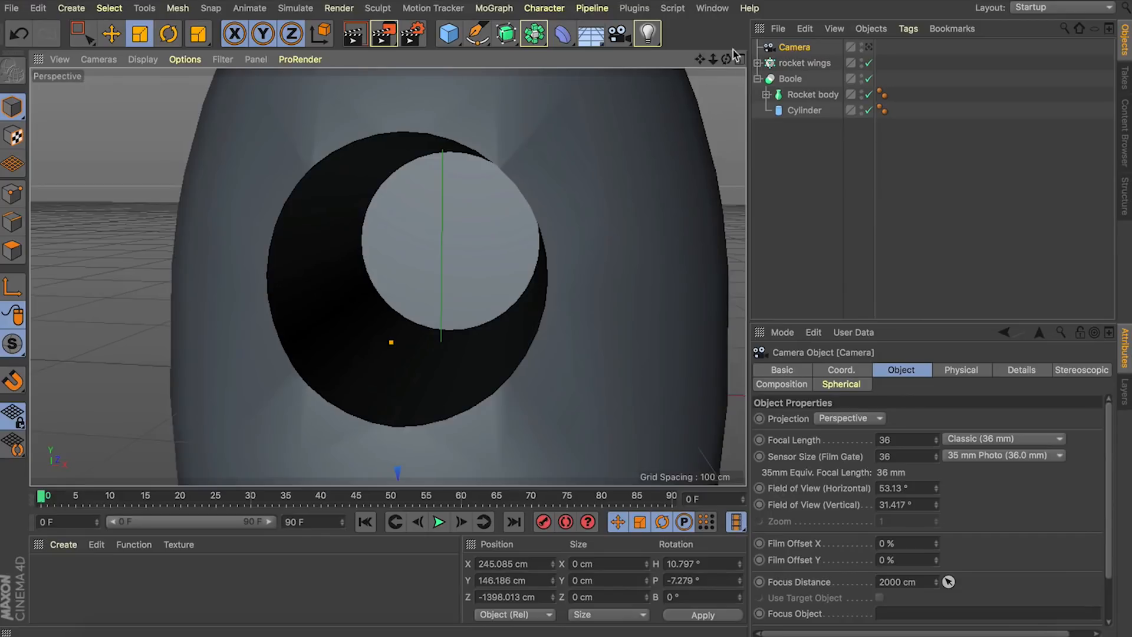
pyautogui.moveTo(726, 59); pyautogui.dragTo(387, 273)
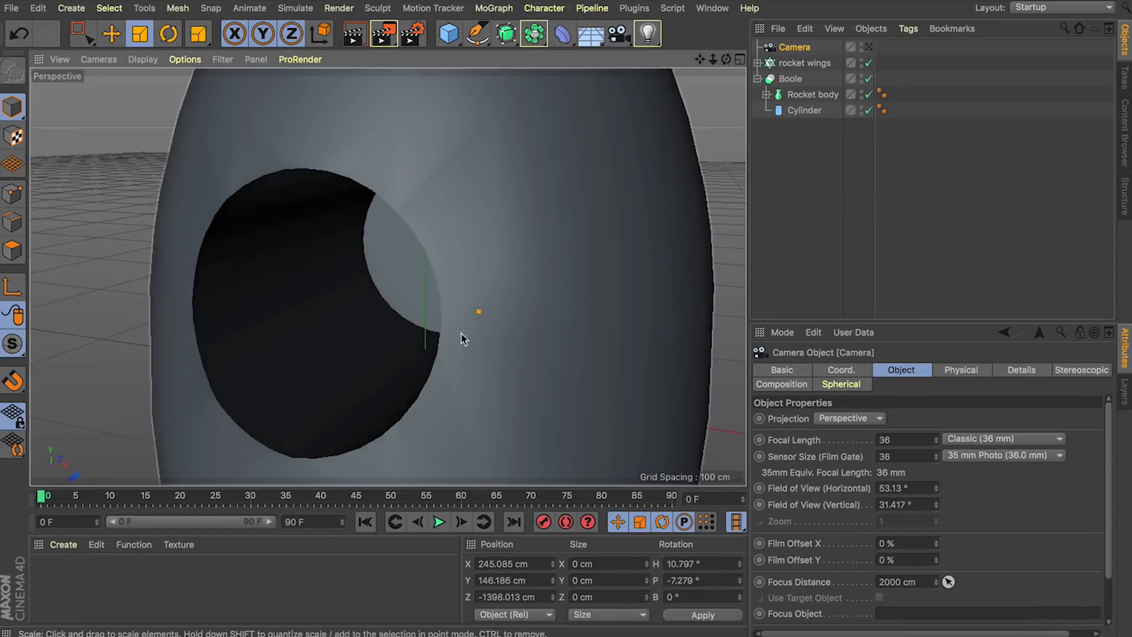
pyautogui.press('n')
pyautogui.press('b')
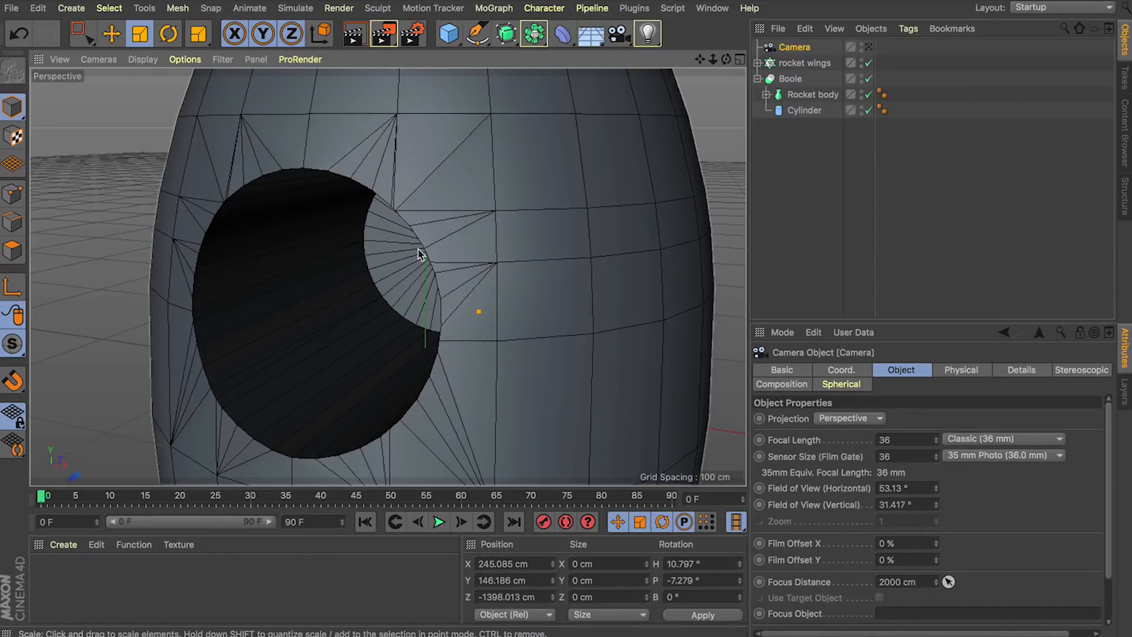
pyautogui.press('n')
pyautogui.press('a')
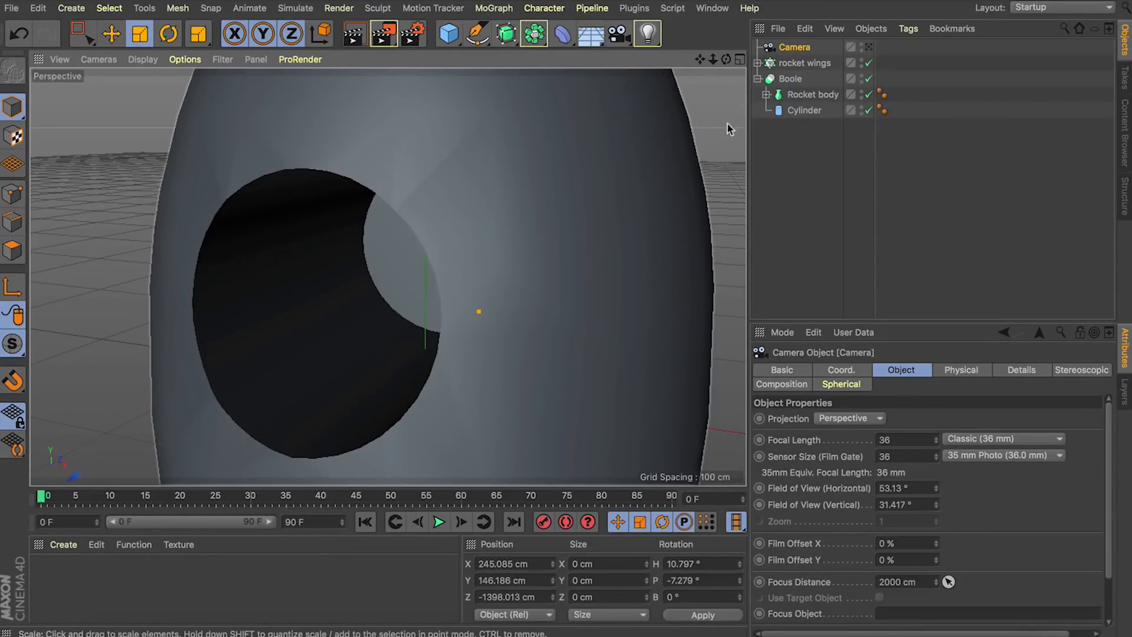
# Step: Set the Boole's Boolean Type to A without B and check the porthole cut-out
pyautogui.click(787, 79)
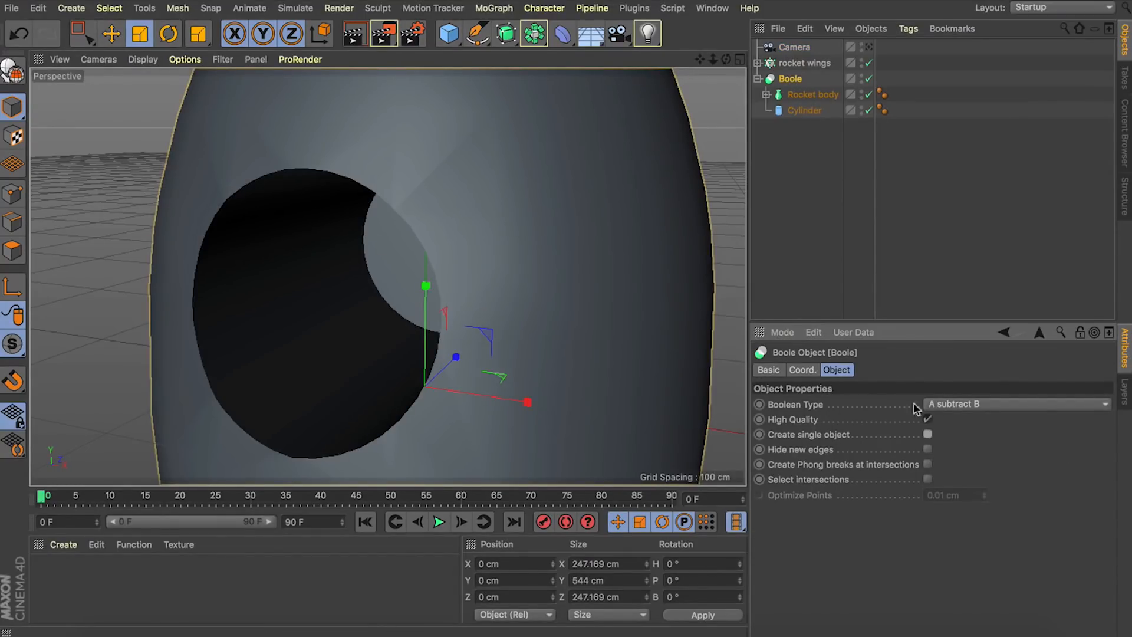
pyautogui.click(979, 405)
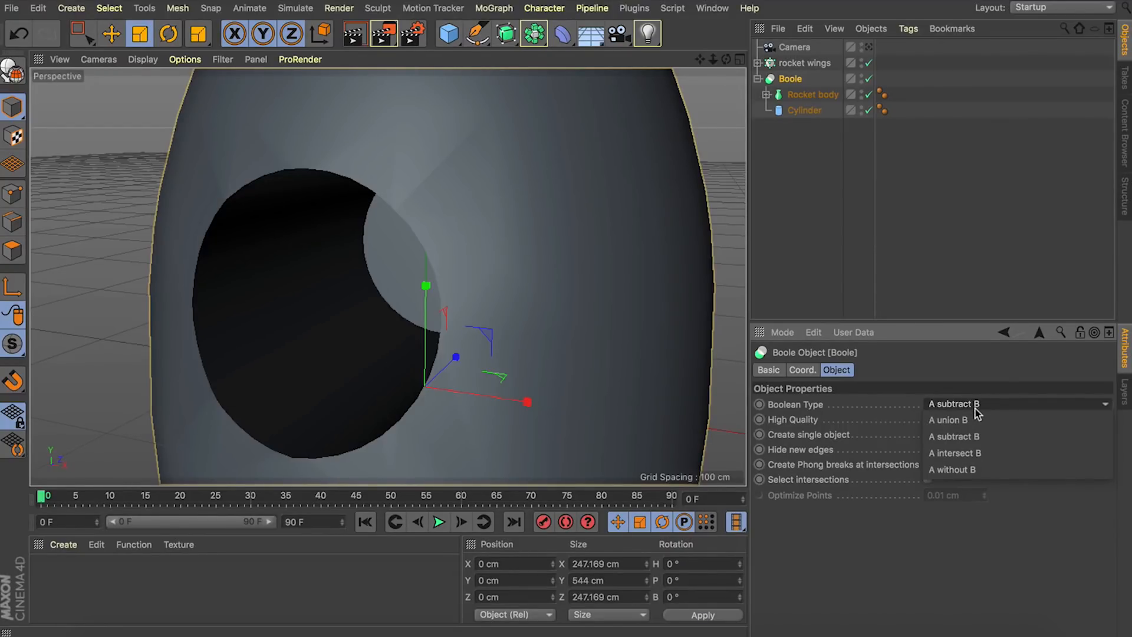
pyautogui.click(966, 469)
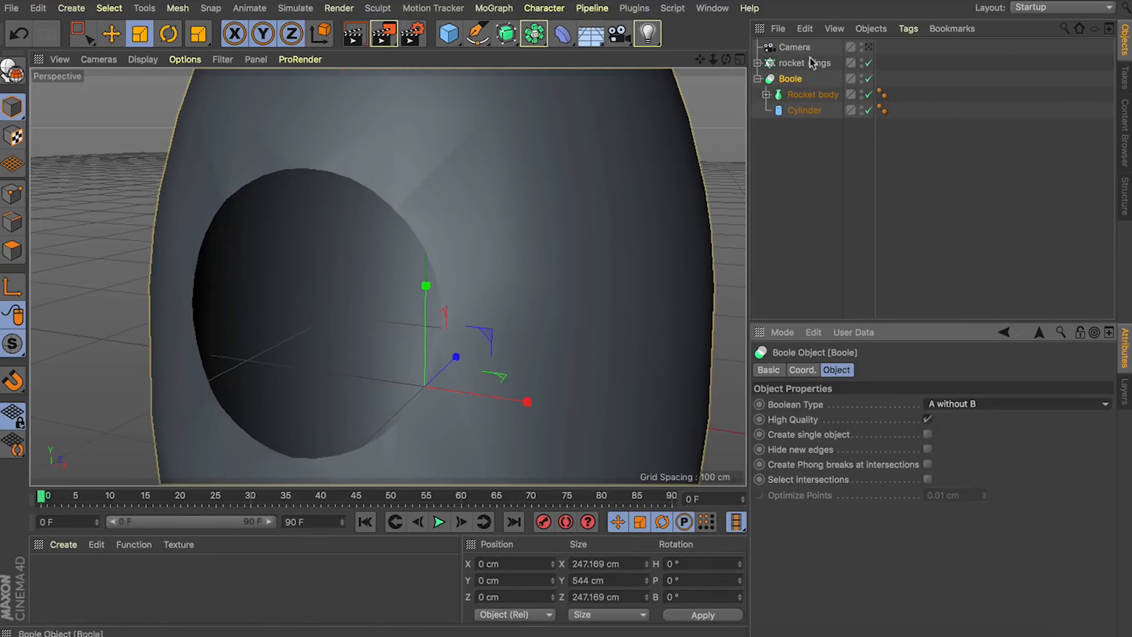
pyautogui.moveTo(726, 59)
pyautogui.mouseDown()
pyautogui.moveTo(707, 65)
pyautogui.moveTo(716, 53)
pyautogui.mouseUp()
pyautogui.moveTo(387, 276); pyautogui.dragTo(463, 305)
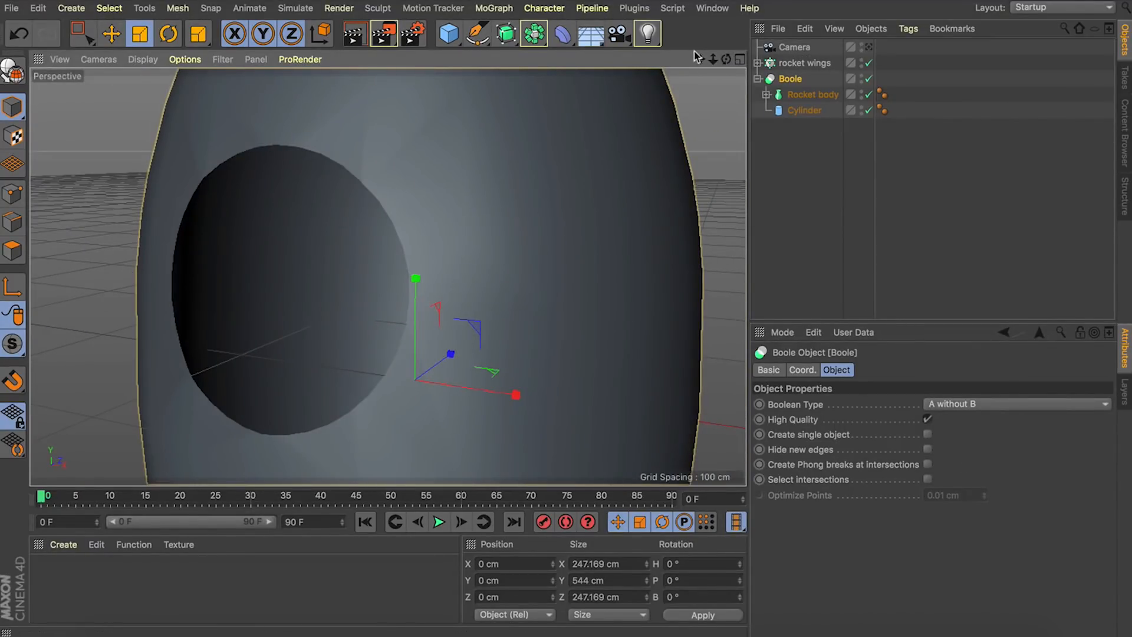
pyautogui.moveTo(725, 59); pyautogui.dragTo(727, 63)
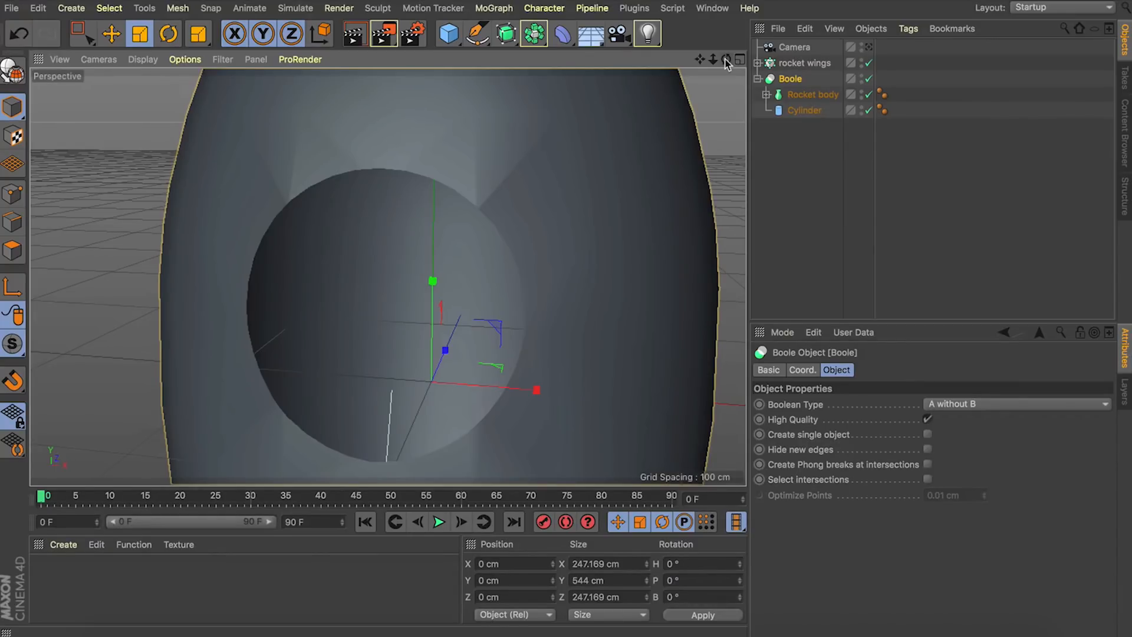
# Step: Set the Rocket body Lathe's subdivision to 100 to smooth the shading around the porthole
pyautogui.click(791, 95)
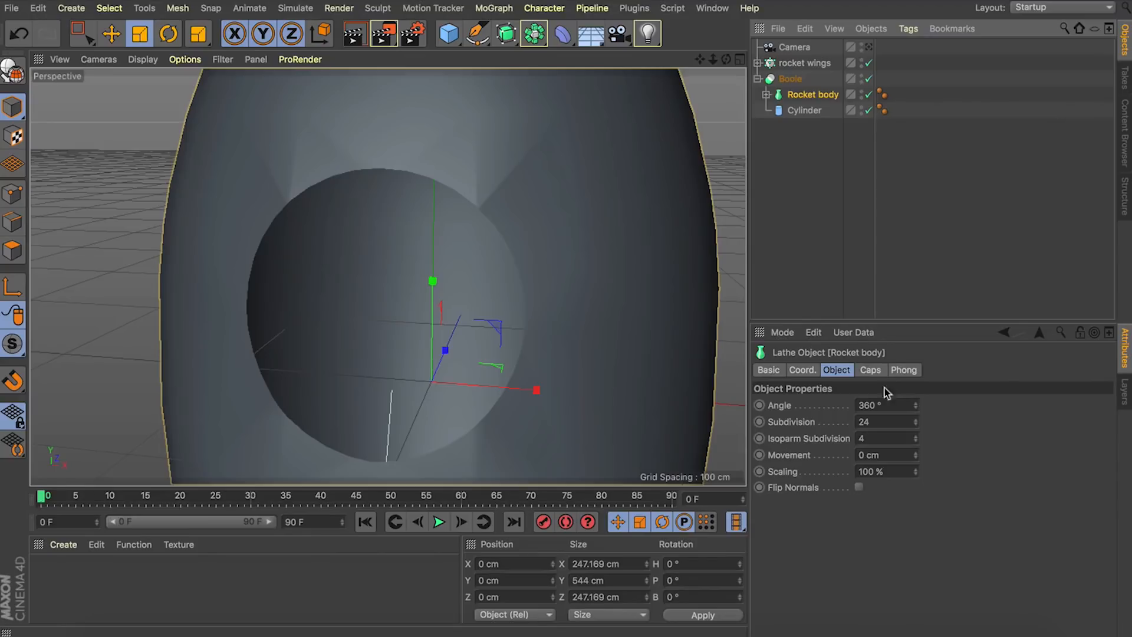
pyautogui.click(867, 421)
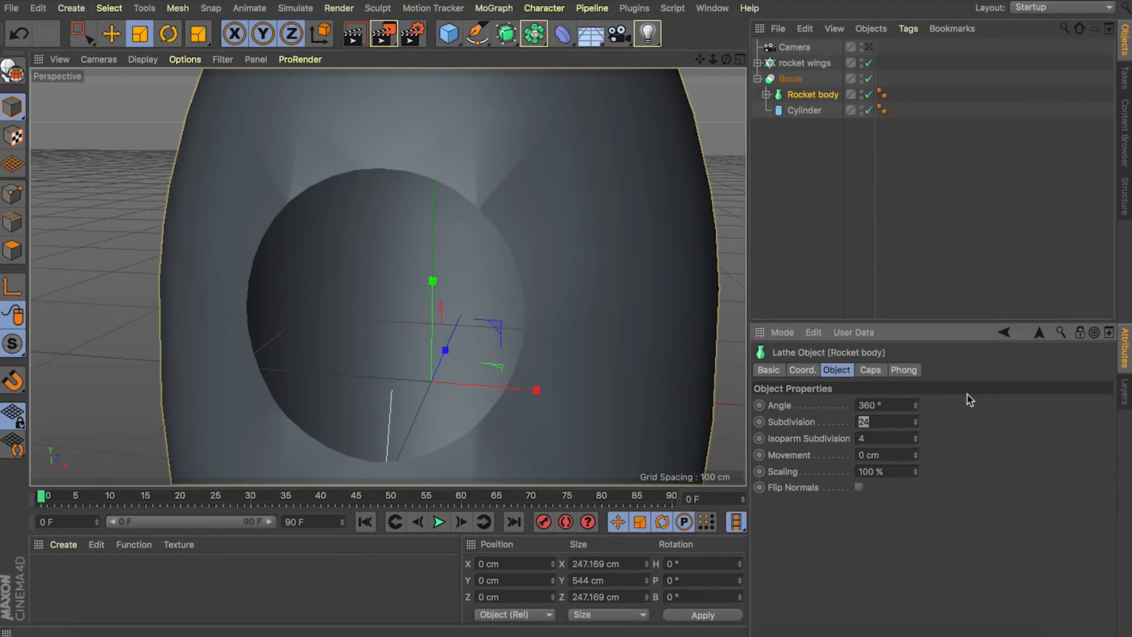
pyautogui.write('50')
pyautogui.press('Return')
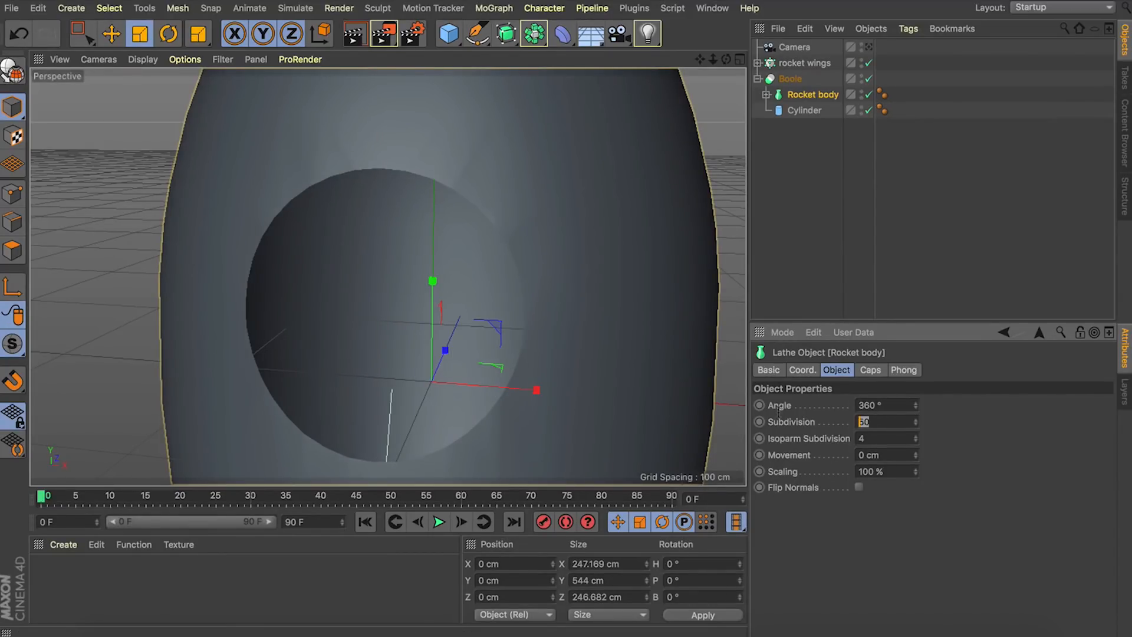
pyautogui.write('100')
pyautogui.press('Return')
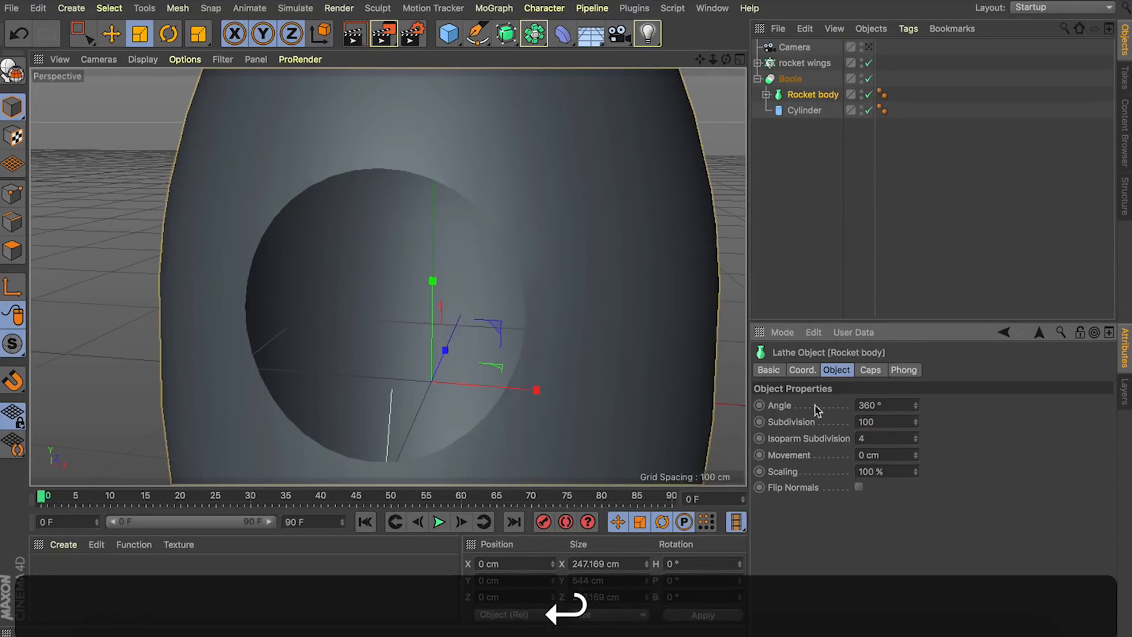
# Step: Set the intermediate points of rocket-ship-profile-spline to Subdivided and return to the saved camera view
pyautogui.click(766, 95)
pyautogui.click(837, 111)
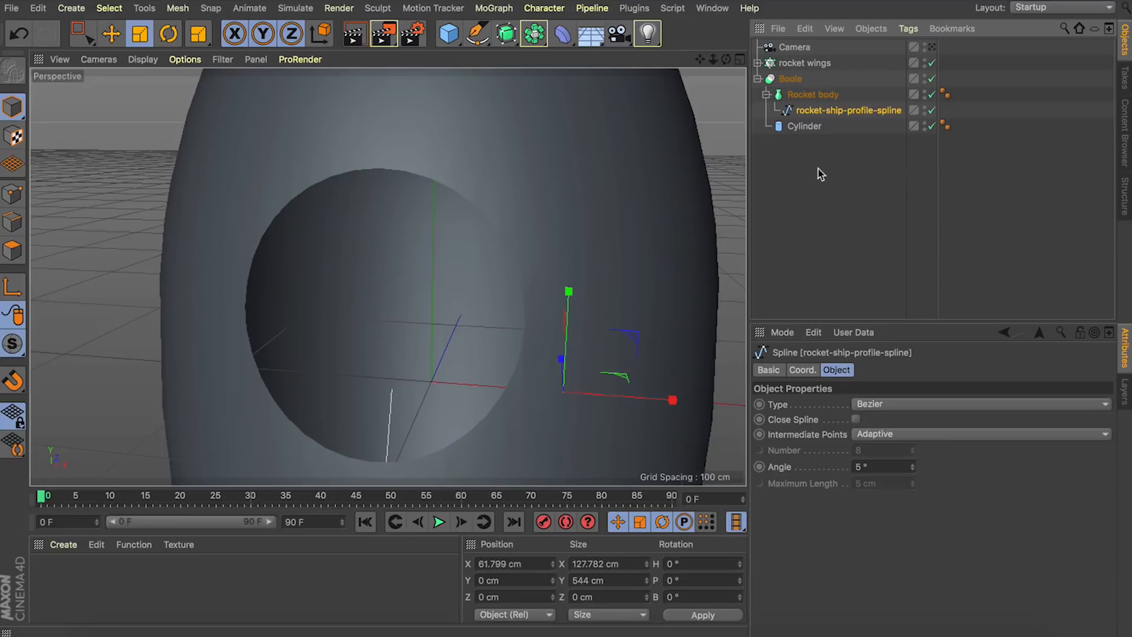
pyautogui.click(882, 435)
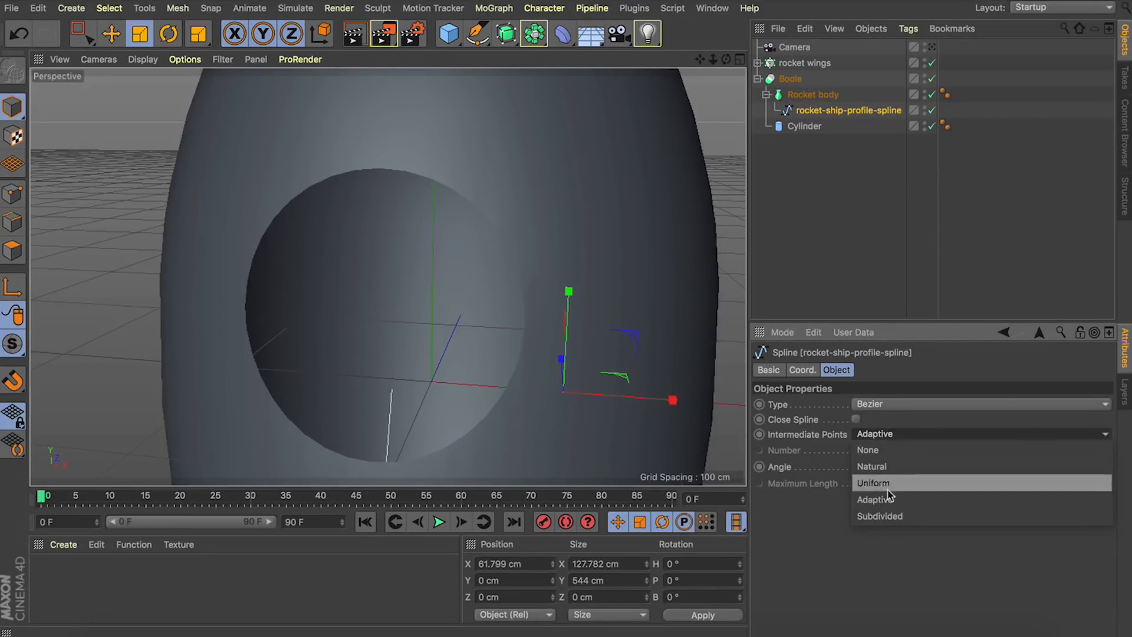
pyautogui.click(884, 515)
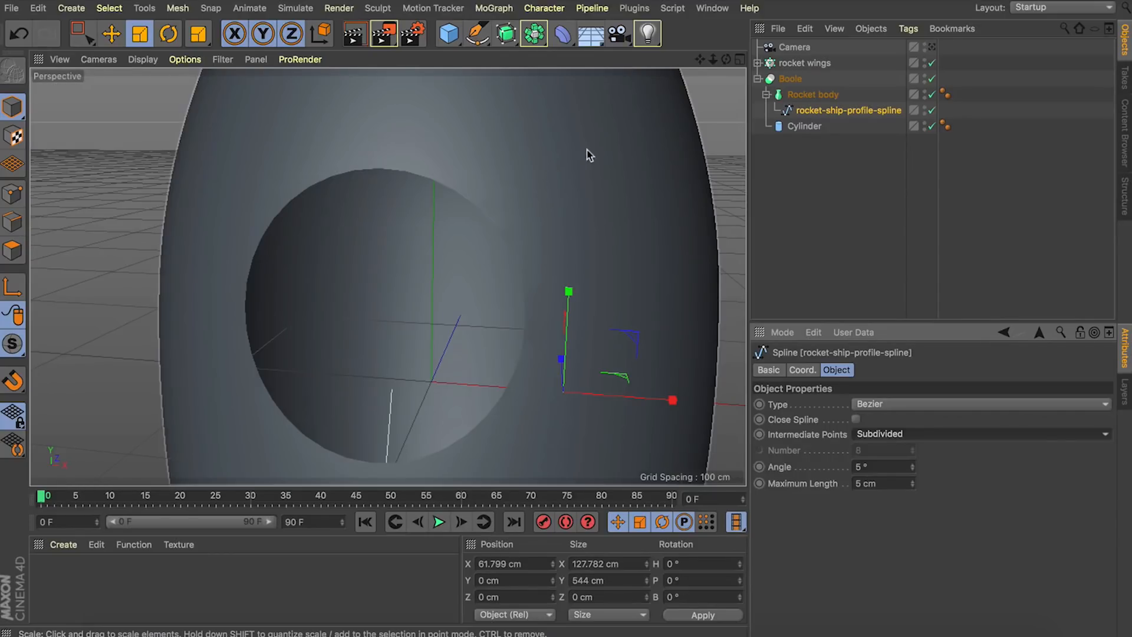
pyautogui.click(933, 48)
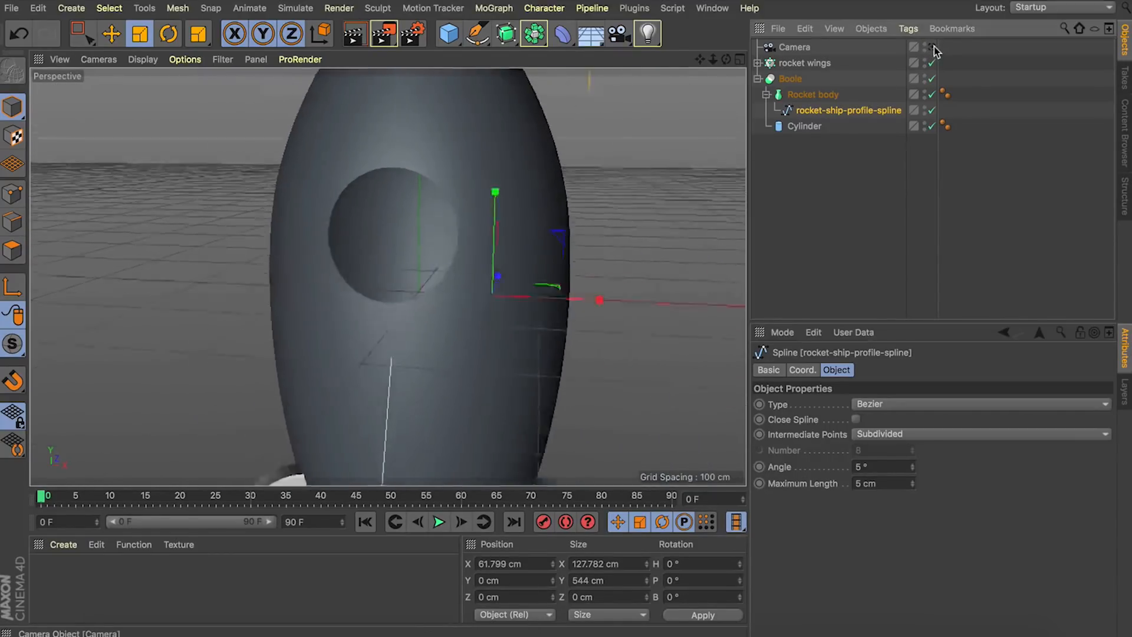
pyautogui.click(847, 196)
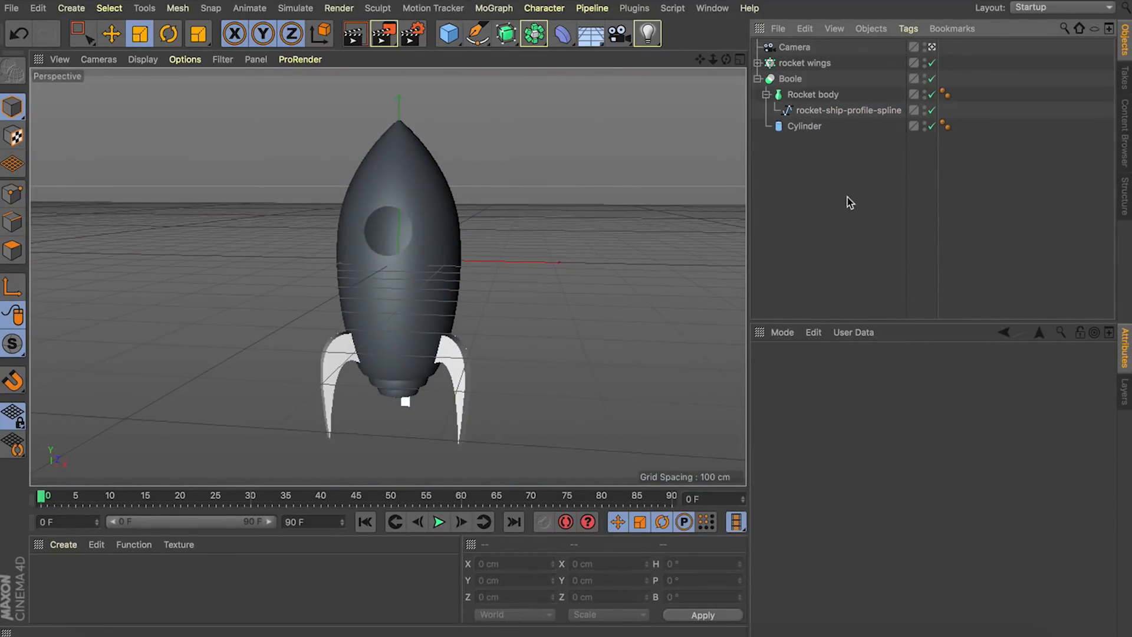
# Step: Duplicate the Boole with its contents, and collapse and hide the original
pyautogui.click(773, 80)
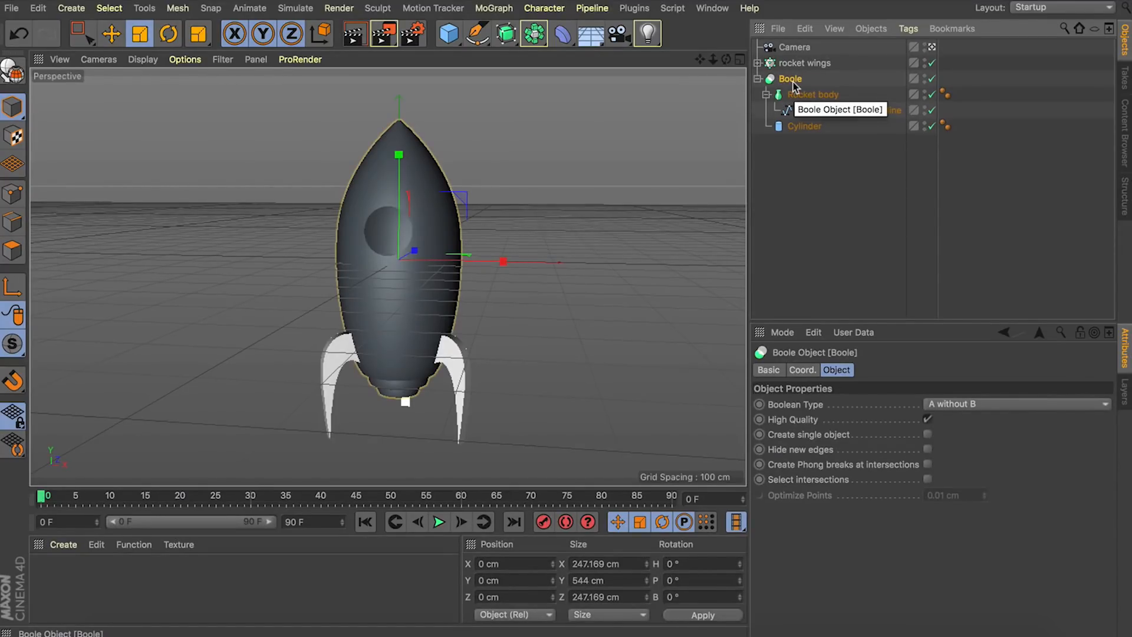
pyautogui.press('super+v')
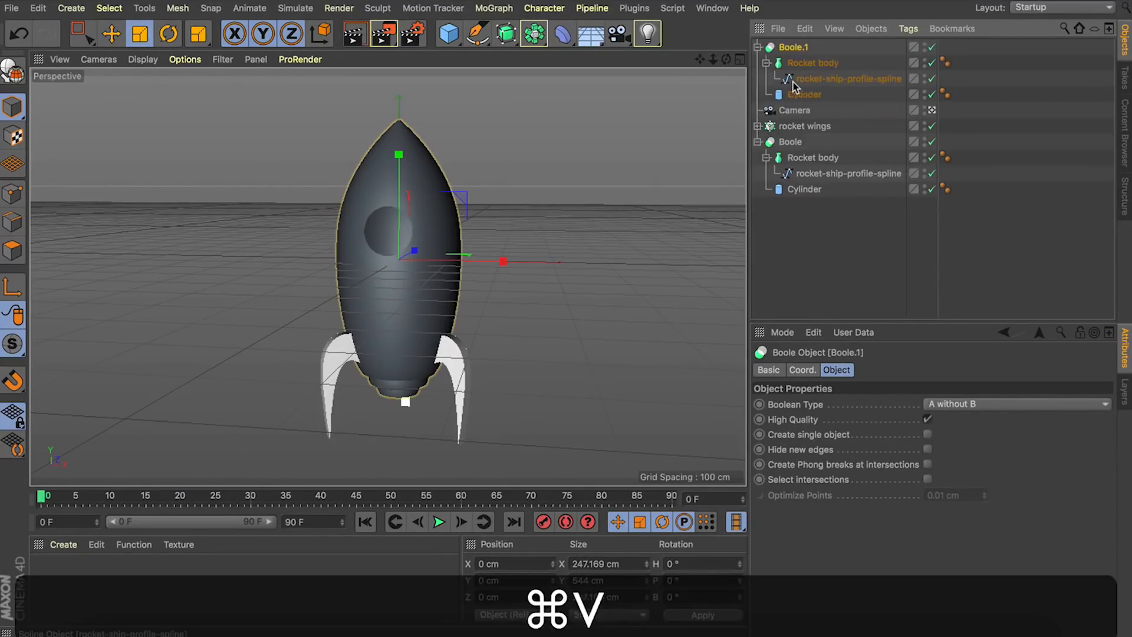
pyautogui.click(758, 142)
pyautogui.click(925, 140)
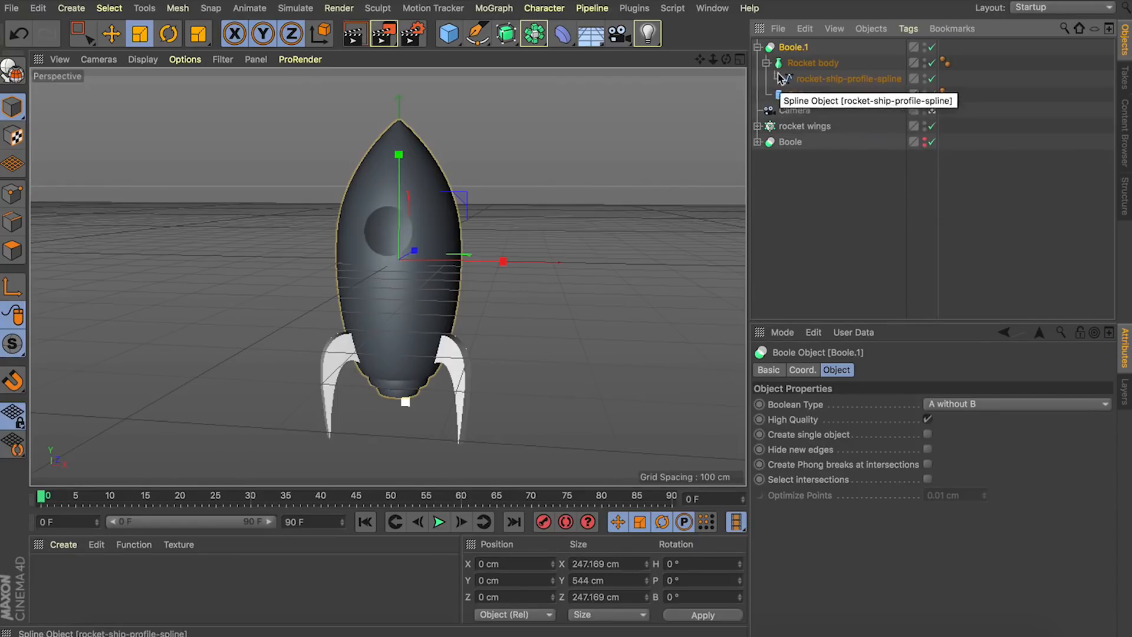
# Step: Place the cylinder above the Rocket body in the duplicated Boole so the body is subtracted from it, and inspect the resulting piece
pyautogui.click(766, 62)
pyautogui.click(792, 80)
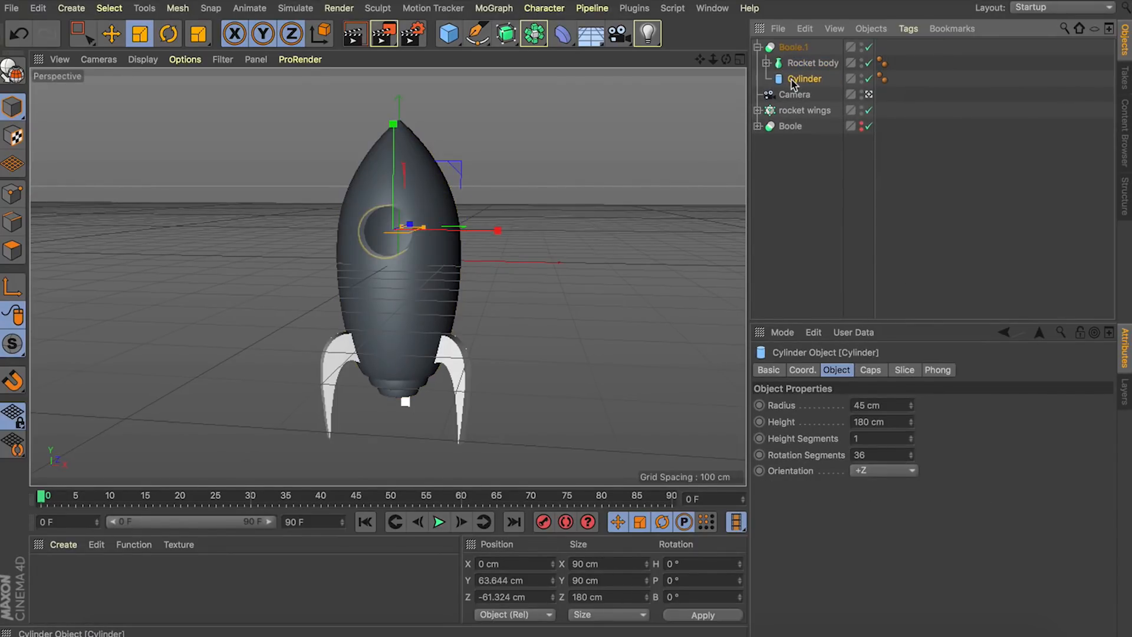
pyautogui.moveTo(790, 79); pyautogui.dragTo(788, 54)
pyautogui.click(789, 48)
pyautogui.press('o')
pyautogui.keyDown('alt'); pyautogui.moveTo(387, 273); pyautogui.dragTo(407, 277); pyautogui.keyUp('alt')
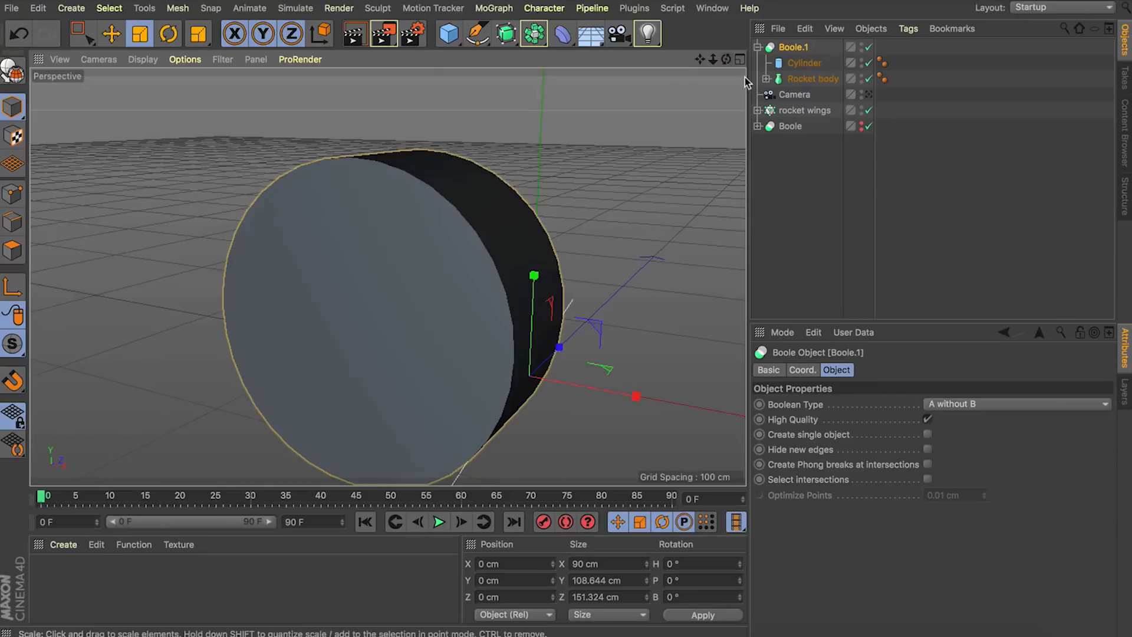
# Step: Set the duplicated Boole's Boolean type to A intersect B and compare the result with the original Boole temporarily shown
pyautogui.click(953, 404)
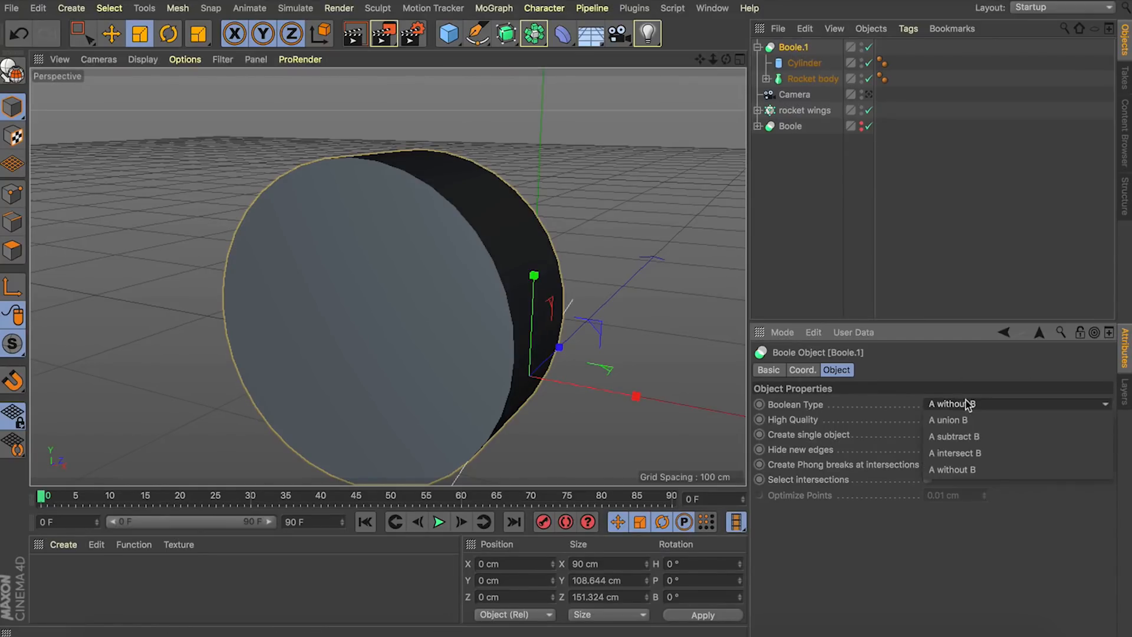
pyautogui.click(971, 449)
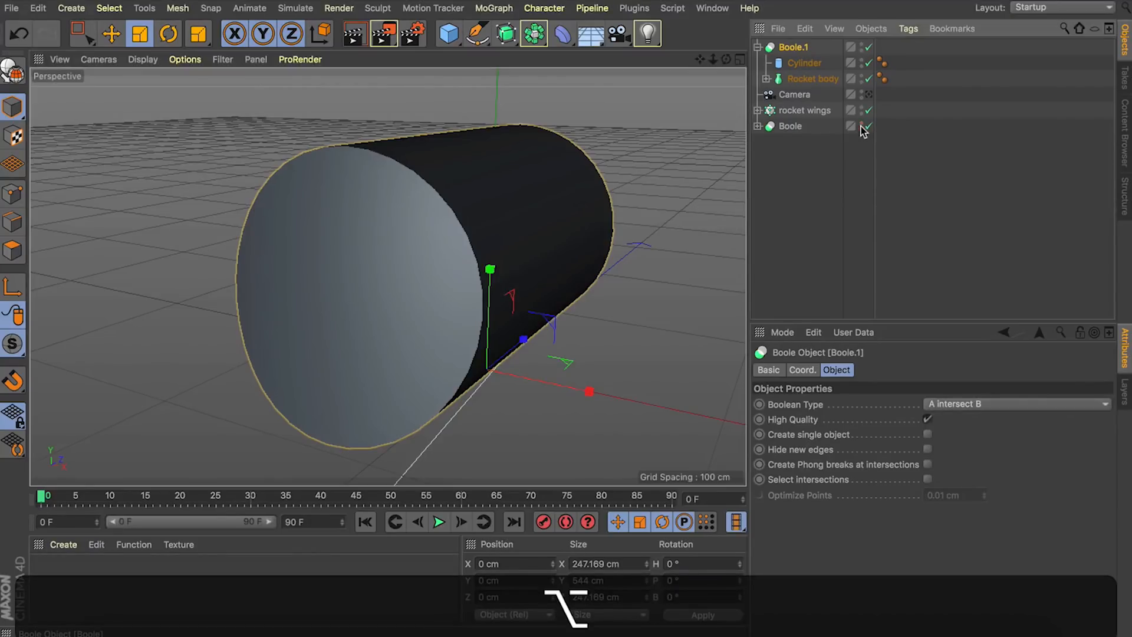
pyautogui.keyDown('alt'); pyautogui.click(861, 125); pyautogui.keyUp('alt')
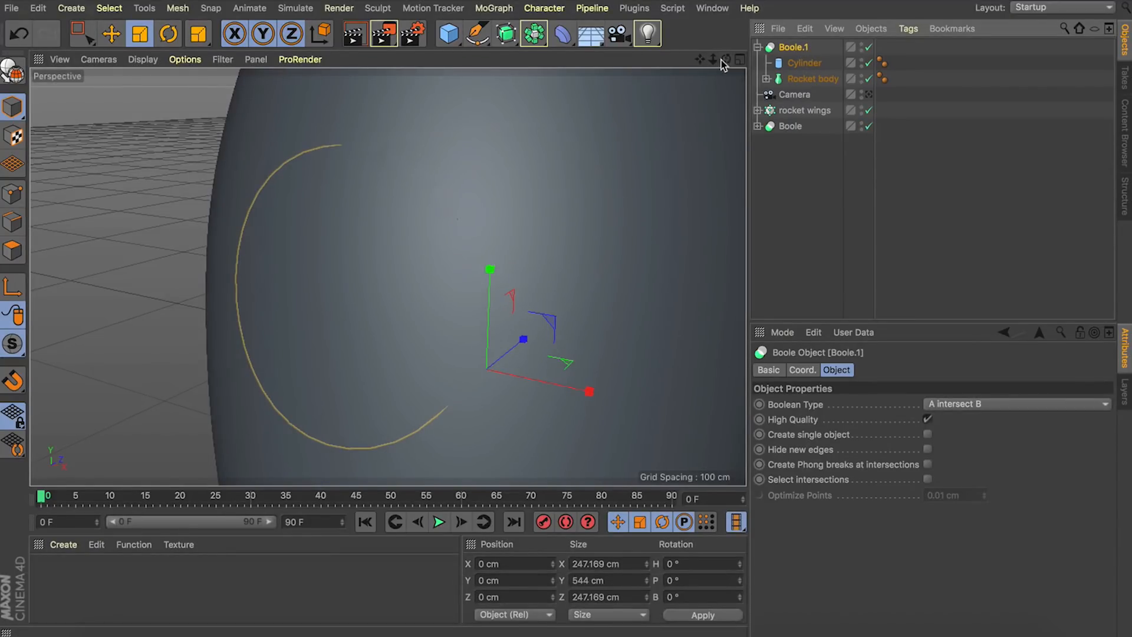
pyautogui.moveTo(726, 59); pyautogui.dragTo(648, 73)
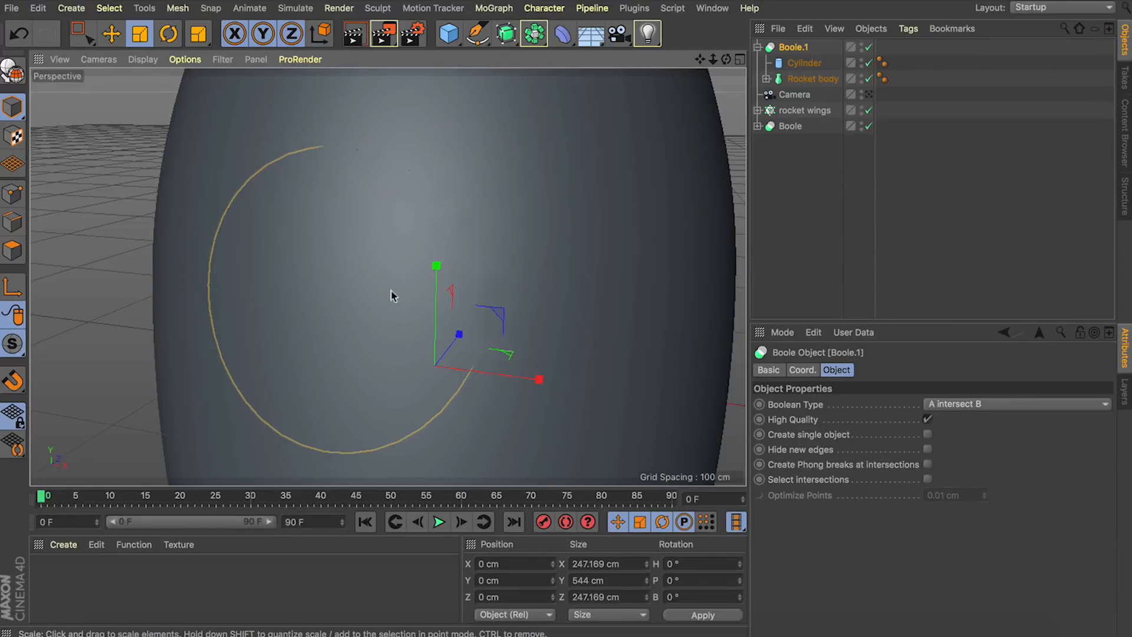
pyautogui.press('alt')
pyautogui.keyDown('alt'); pyautogui.click(863, 126); pyautogui.keyUp('alt')
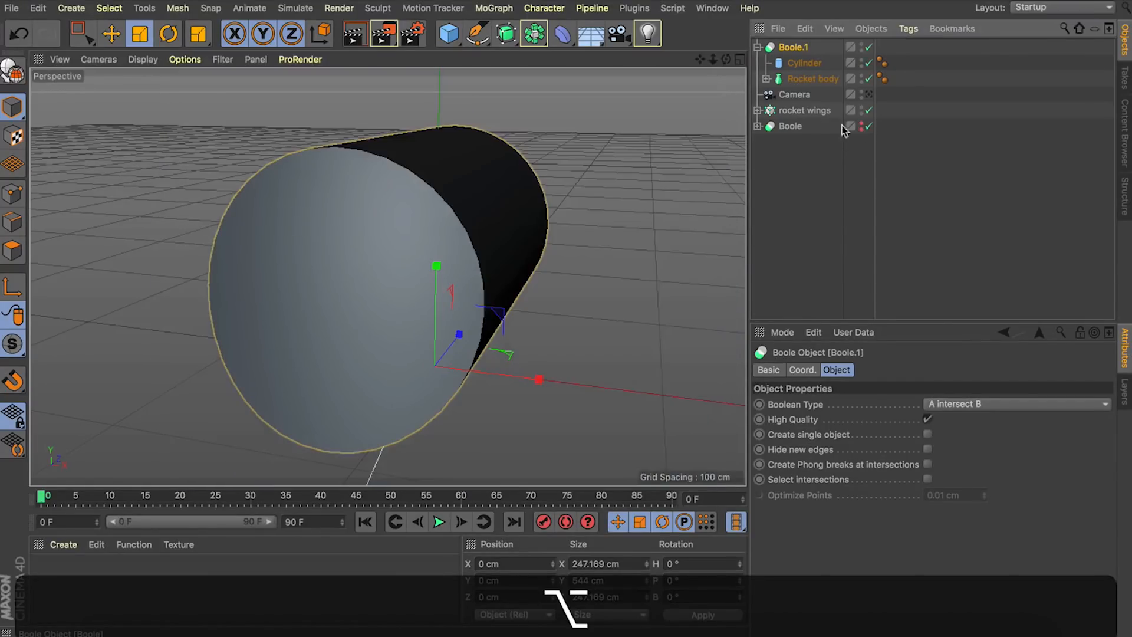
# Step: Make the duplicated Boole editable, expand it and inspect the polygons of its Cylinder and Rocket body pieces
pyautogui.click(783, 126)
pyautogui.click(791, 47)
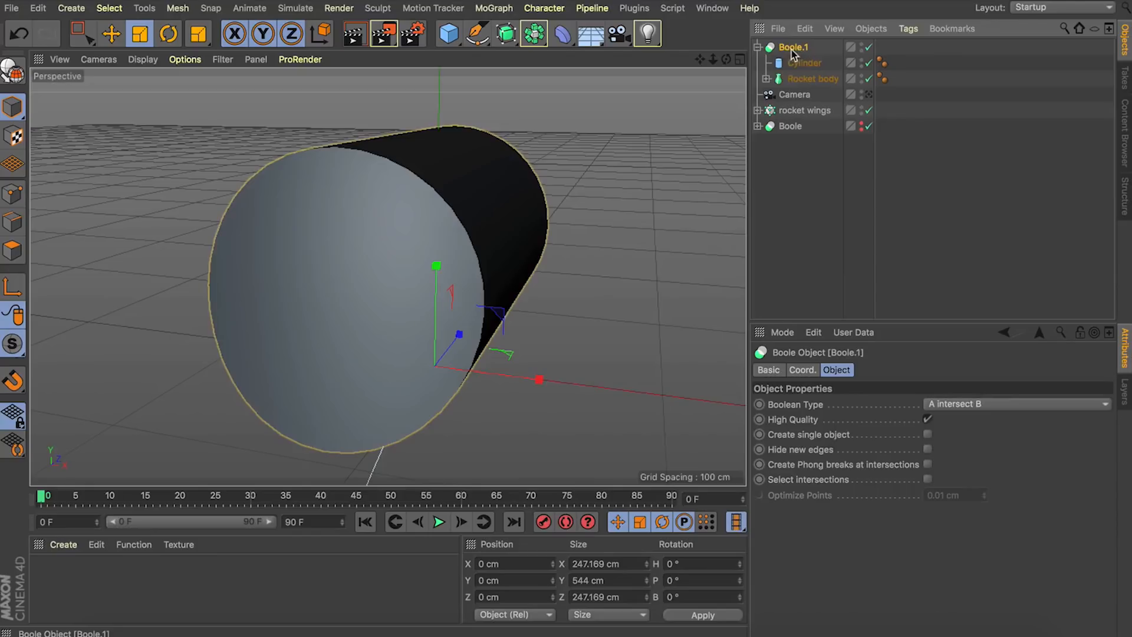
pyautogui.press('c')
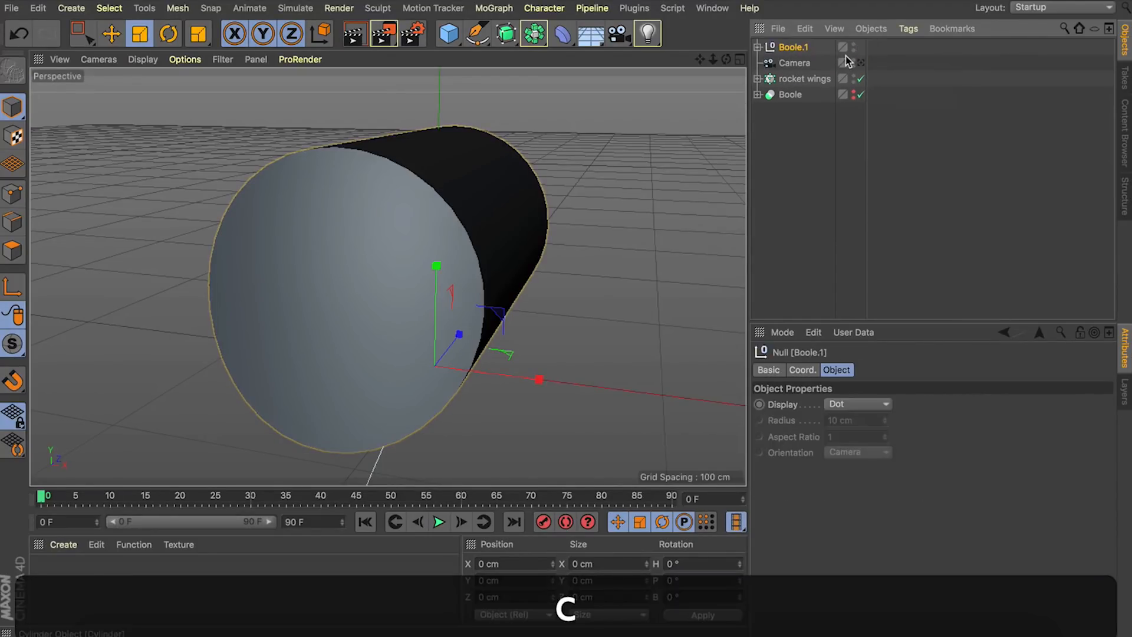
pyautogui.click(758, 47)
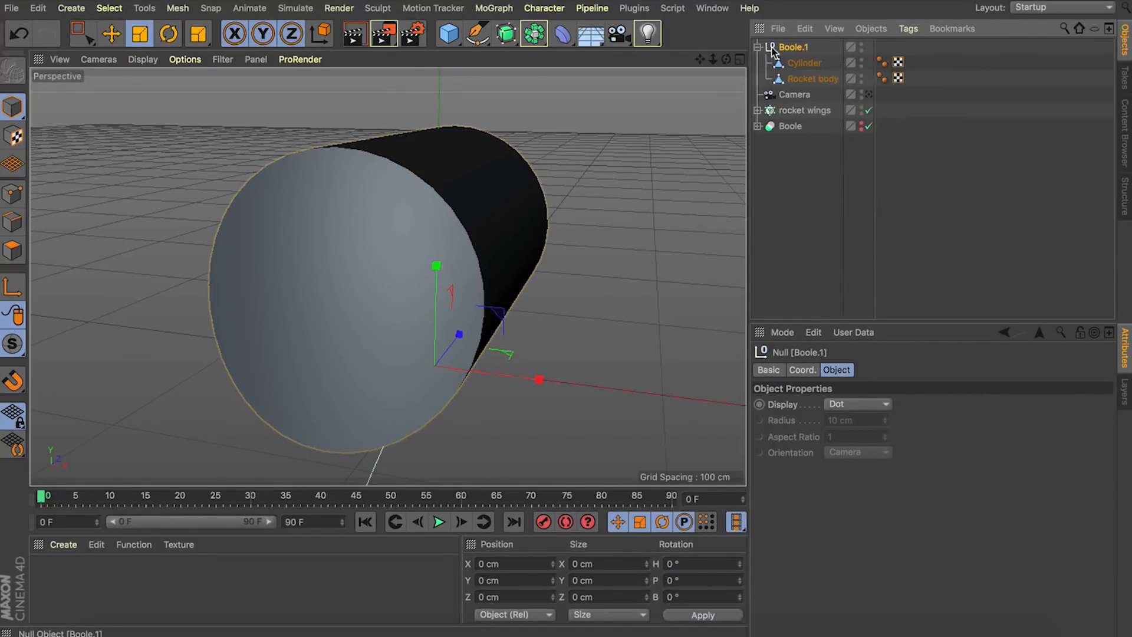
pyautogui.click(797, 63)
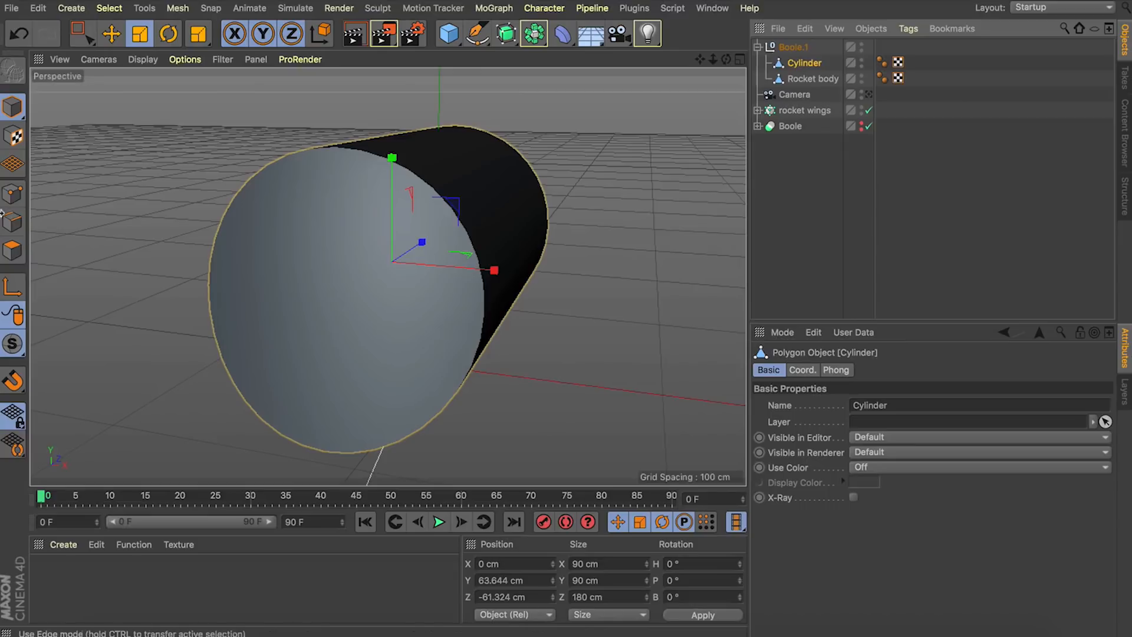
pyautogui.click(12, 250)
pyautogui.click(813, 79)
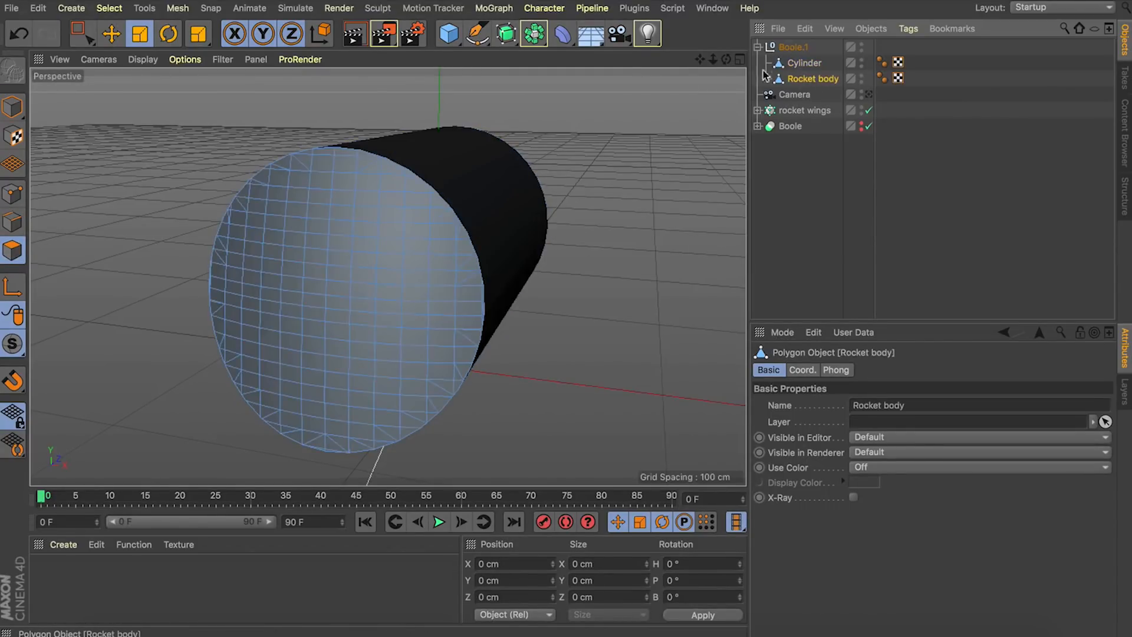
pyautogui.click(784, 62)
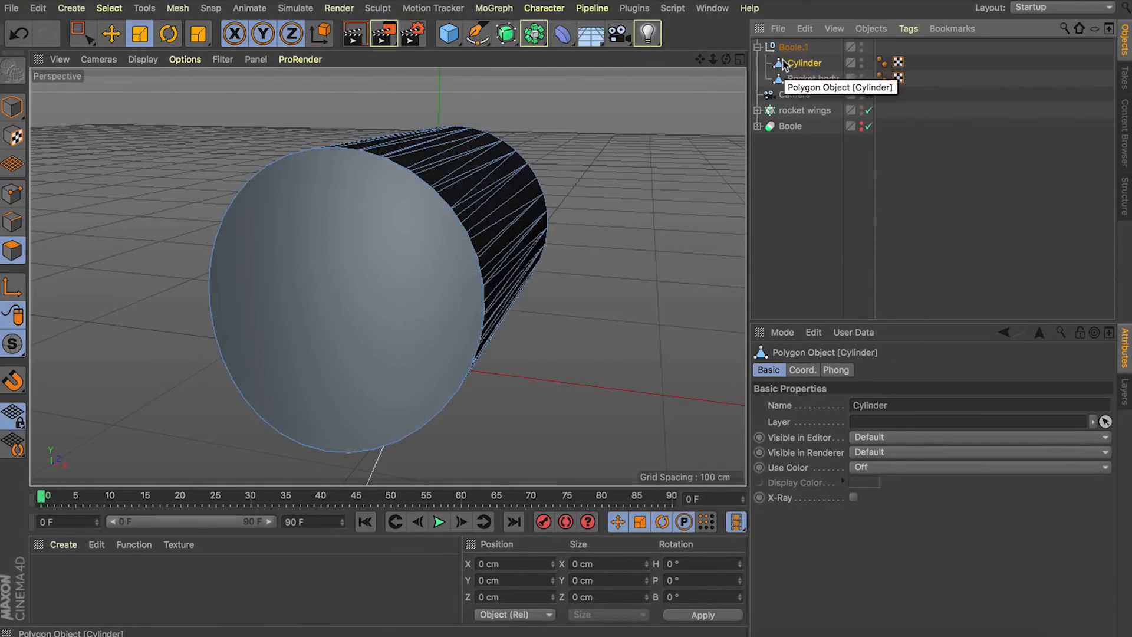
# Step: Delete the Cylinder piece and take the curved Rocket body piece out of the Boole.1 null to the top level
pyautogui.press('BackSpace')
pyautogui.click(807, 65)
pyautogui.moveTo(726, 59)
pyautogui.mouseDown()
pyautogui.moveTo(666, 60)
pyautogui.moveTo(727, 60)
pyautogui.mouseUp()
pyautogui.press('super+x')
pyautogui.press('super+v')
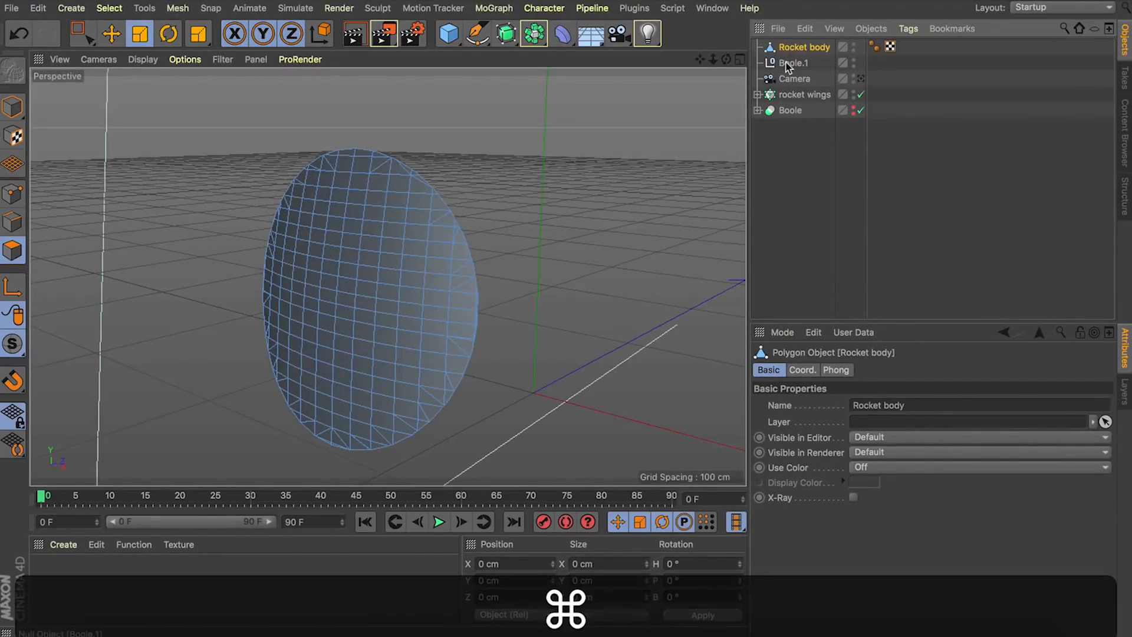
# Step: Delete the empty Boole.1 null and rename the remaining Rocket body piece as Window
pyautogui.click(787, 63)
pyautogui.press('BackSpace')
pyautogui.click(791, 47)
pyautogui.press('Return')
pyautogui.write('Window')
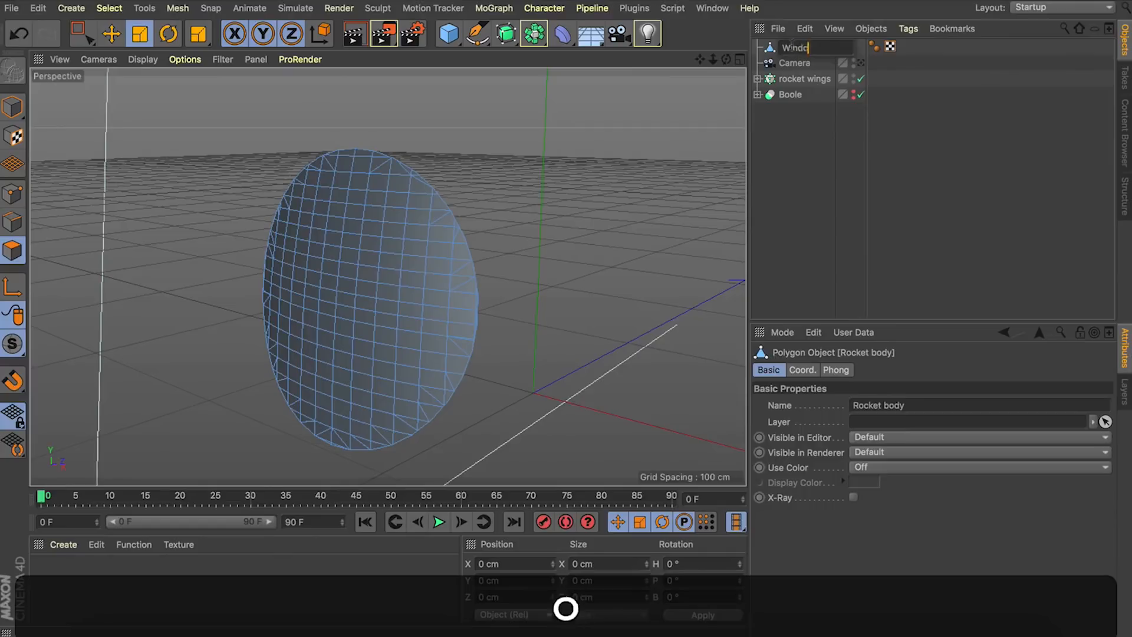
pyautogui.press('Return')
pyautogui.moveTo(726, 60); pyautogui.dragTo(730, 62)
# Step: Select the outer edge of the Window using Loop Selection in edge mode with Select Boundary Loop enabled
pyautogui.click(12, 221)
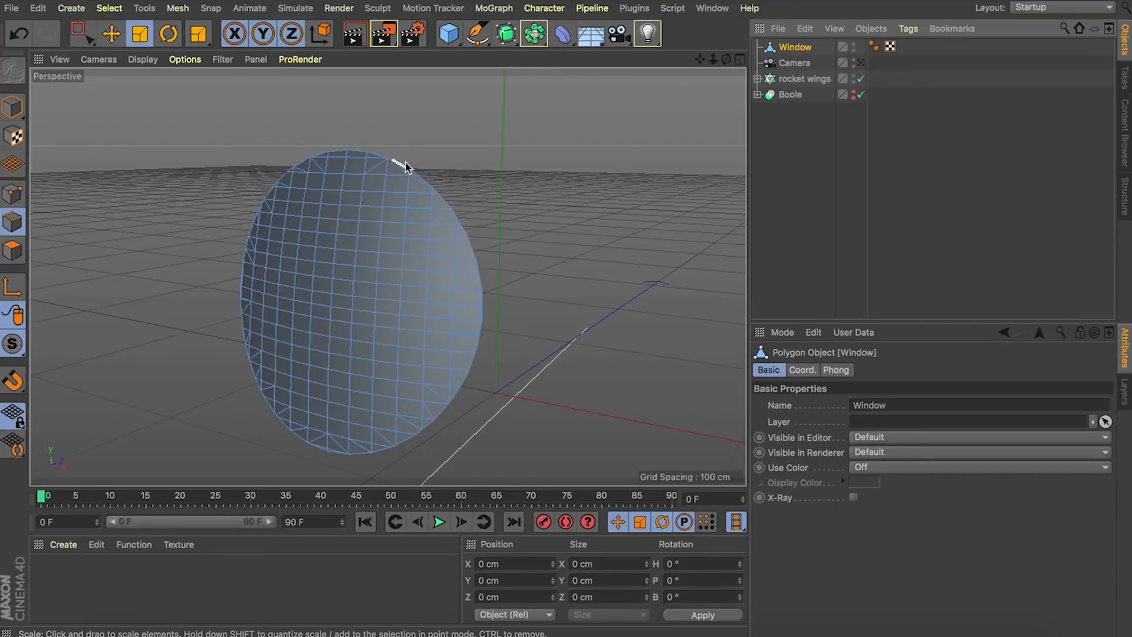
pyautogui.press('u')
pyautogui.press('l')
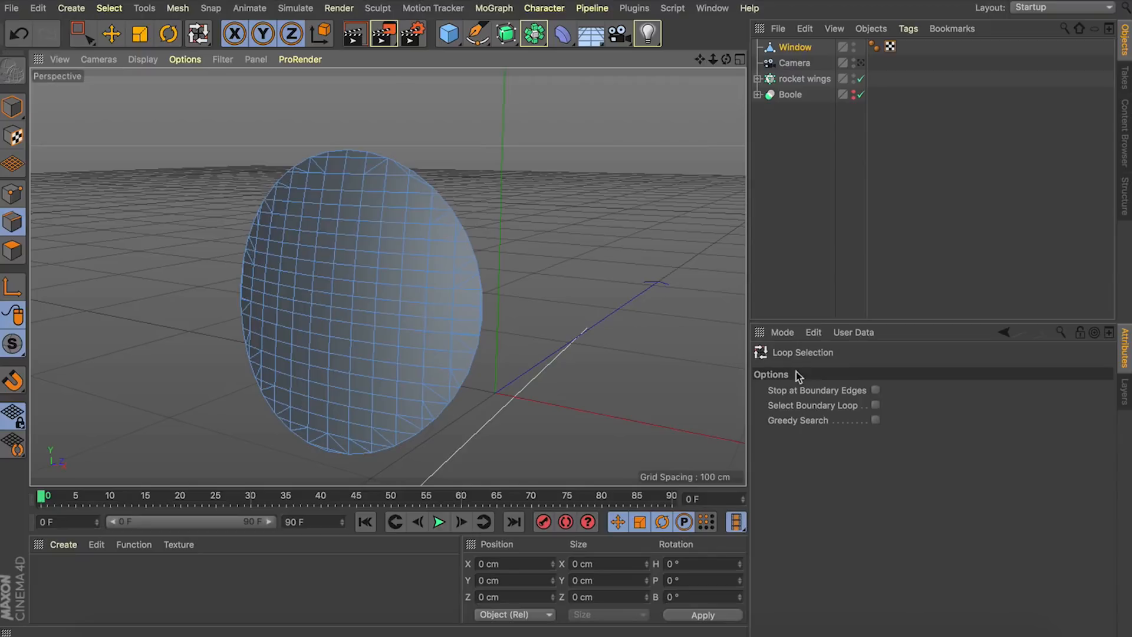
pyautogui.click(875, 405)
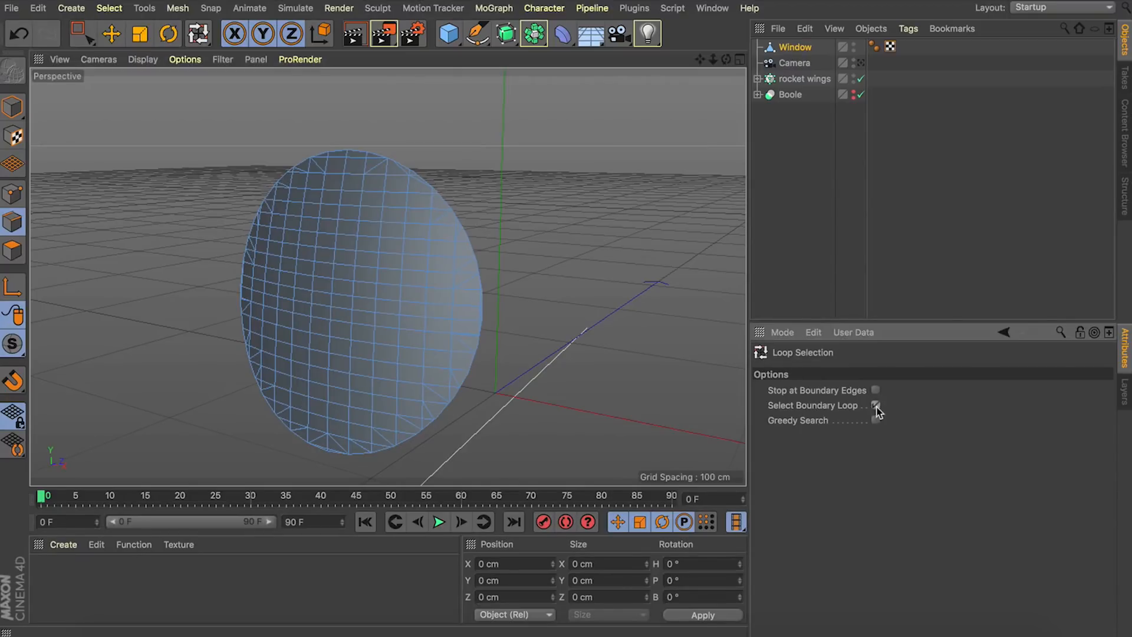
pyautogui.click(444, 211)
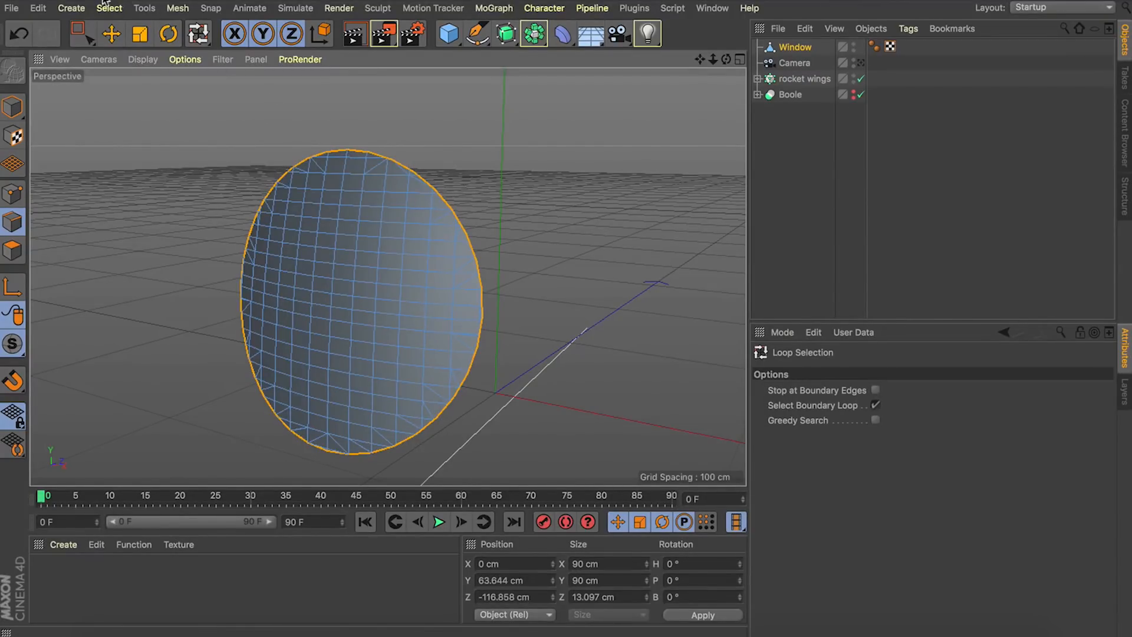
# Step: Convert the selected edge loop with Edge to Spline and place Window.Spline outside the Window object, above it
pyautogui.click(177, 7)
pyautogui.moveTo(185, 48)
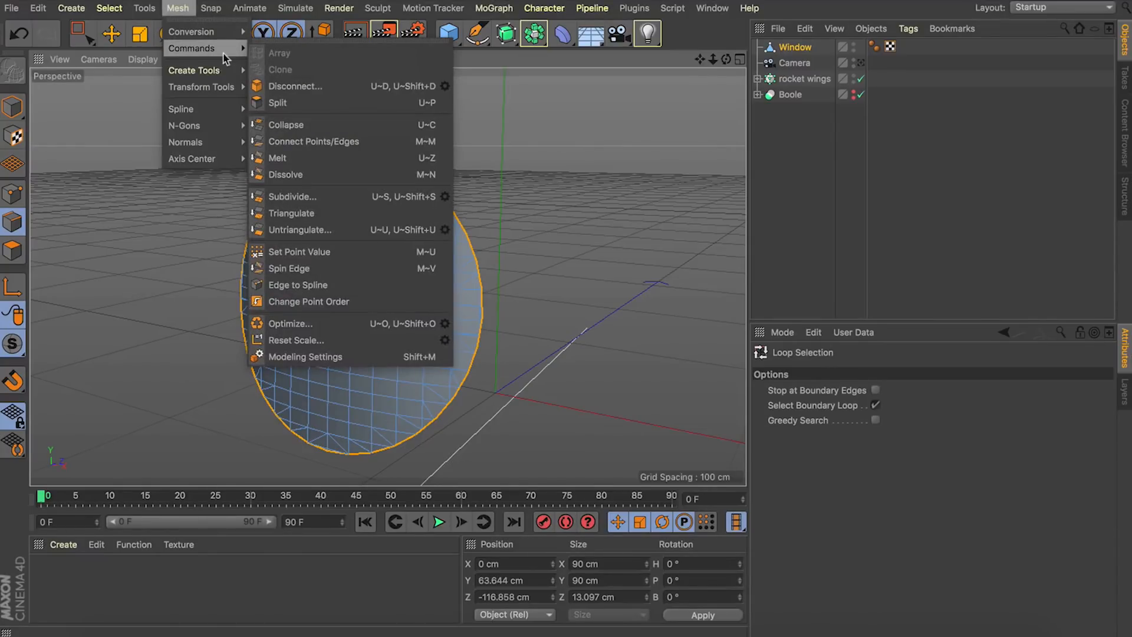
pyautogui.click(327, 285)
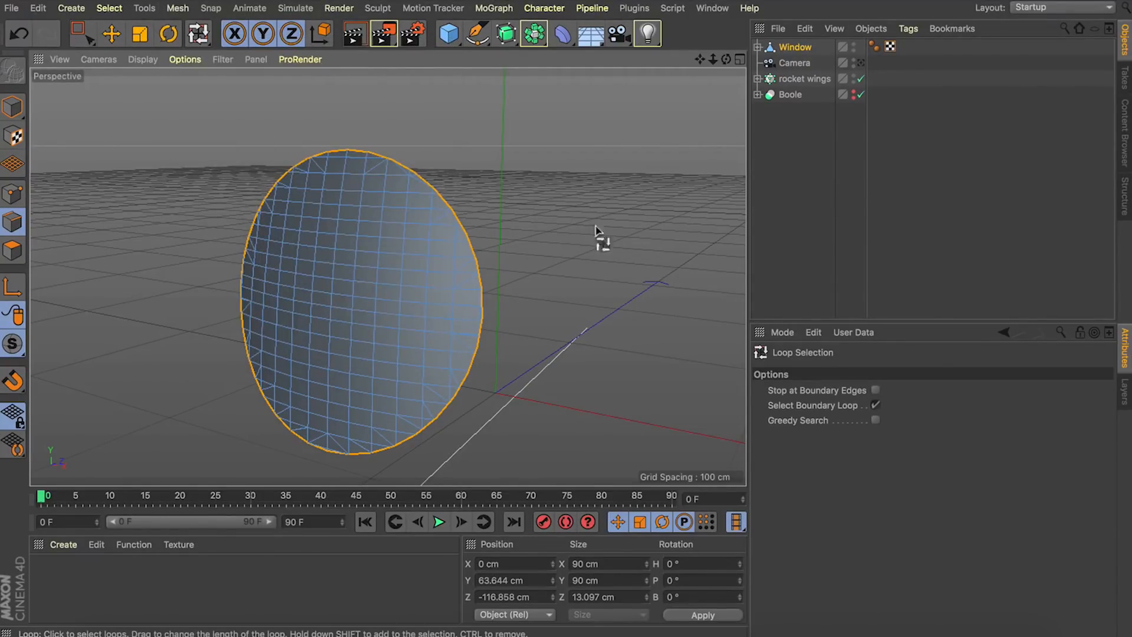
pyautogui.click(757, 47)
pyautogui.click(791, 63)
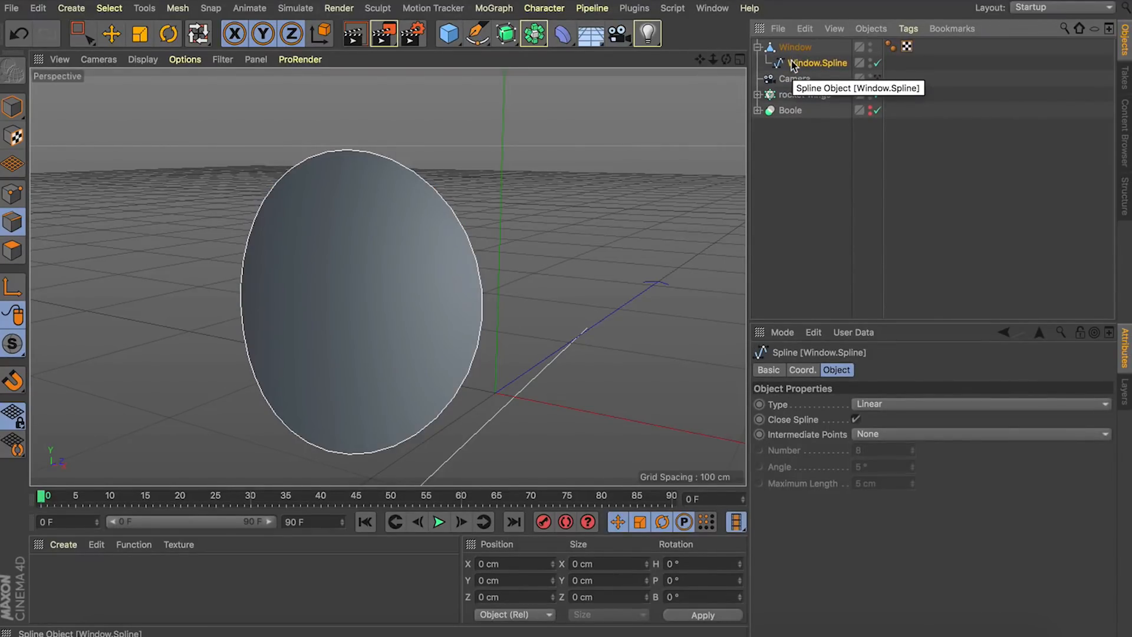
pyautogui.moveTo(791, 64); pyautogui.dragTo(791, 42)
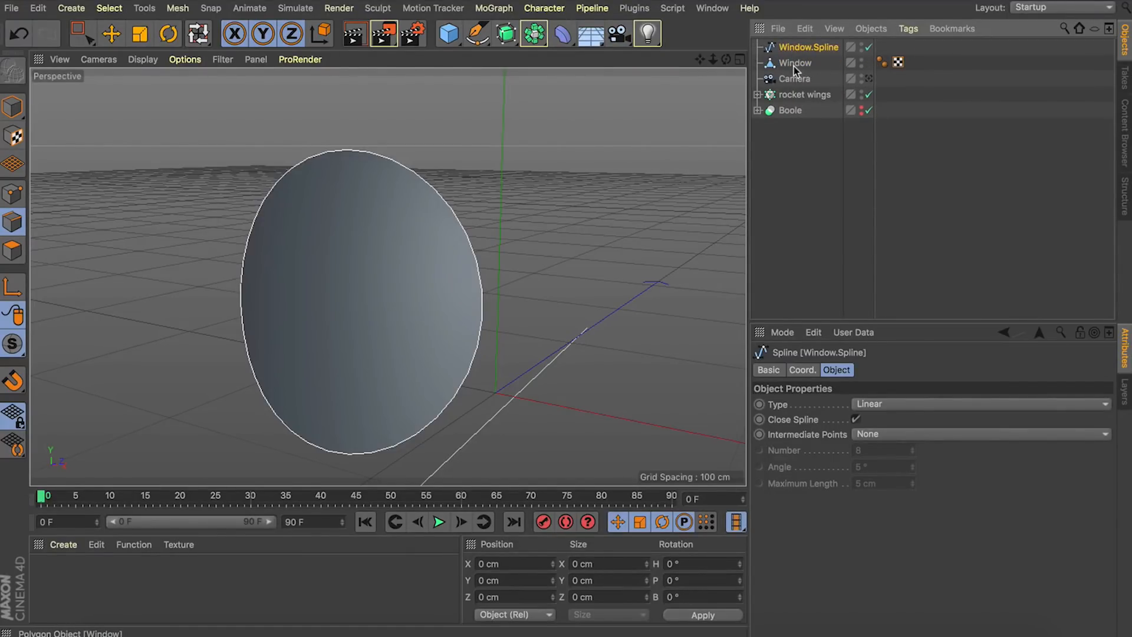
# Step: Put Window.Spline inside a Sweep object and add a Circle spline above it as the sweep profile
pyautogui.keyDown('alt'); pyautogui.click(506, 37); pyautogui.keyUp('alt')
pyautogui.keyDown('alt'); pyautogui.click(538, 106); pyautogui.keyUp('alt')
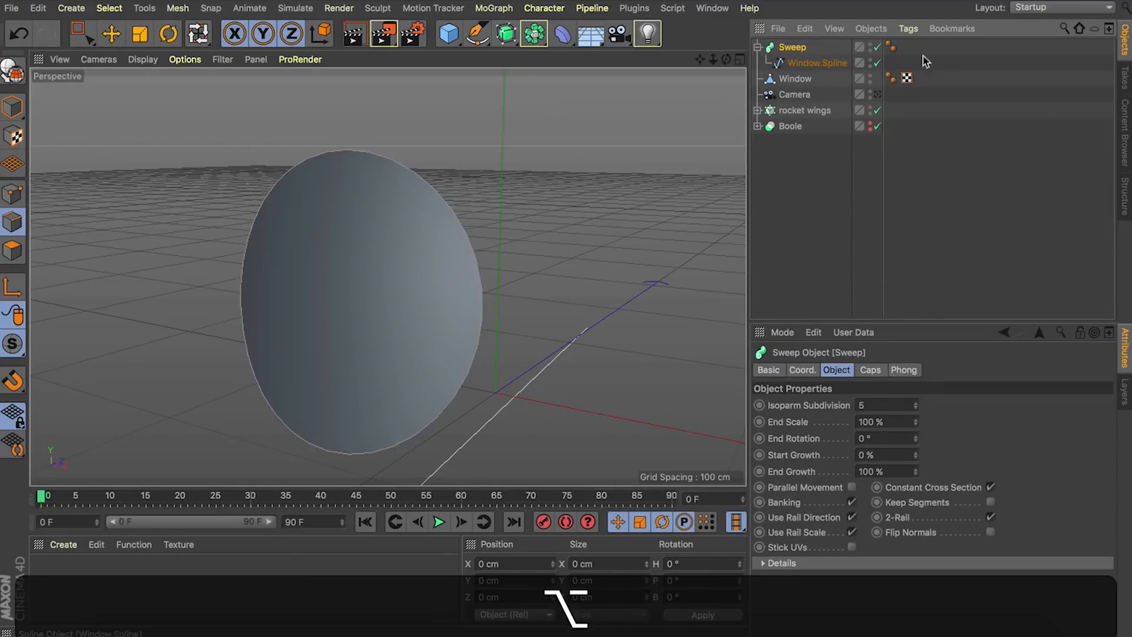
pyautogui.click(811, 61)
pyautogui.click(476, 33)
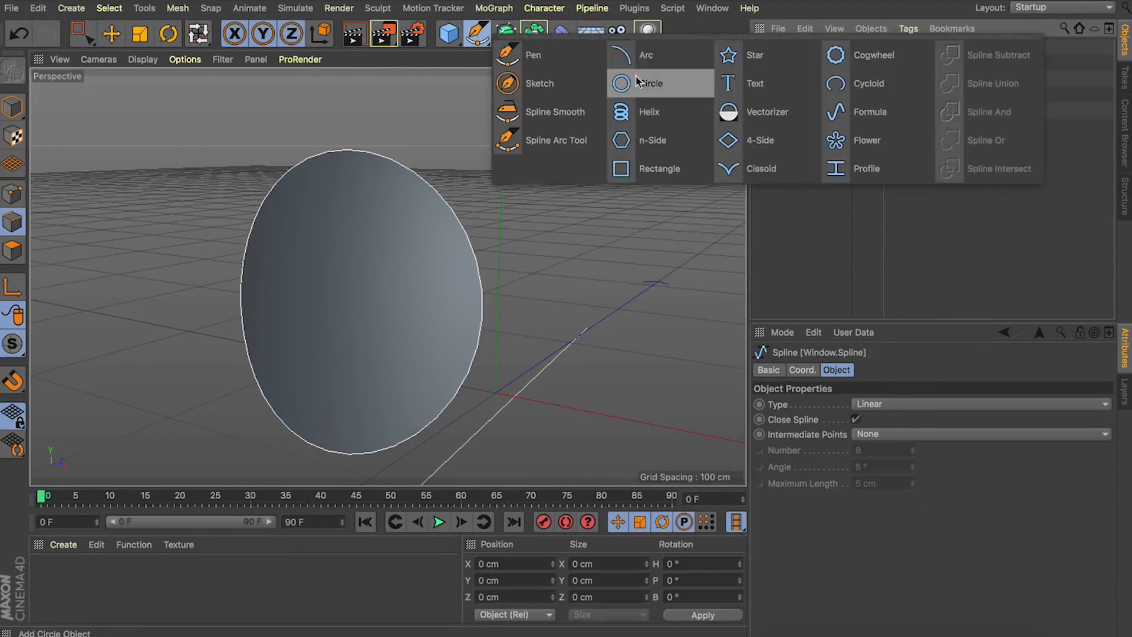
pyautogui.click(637, 87)
pyautogui.moveTo(794, 45); pyautogui.dragTo(788, 68)
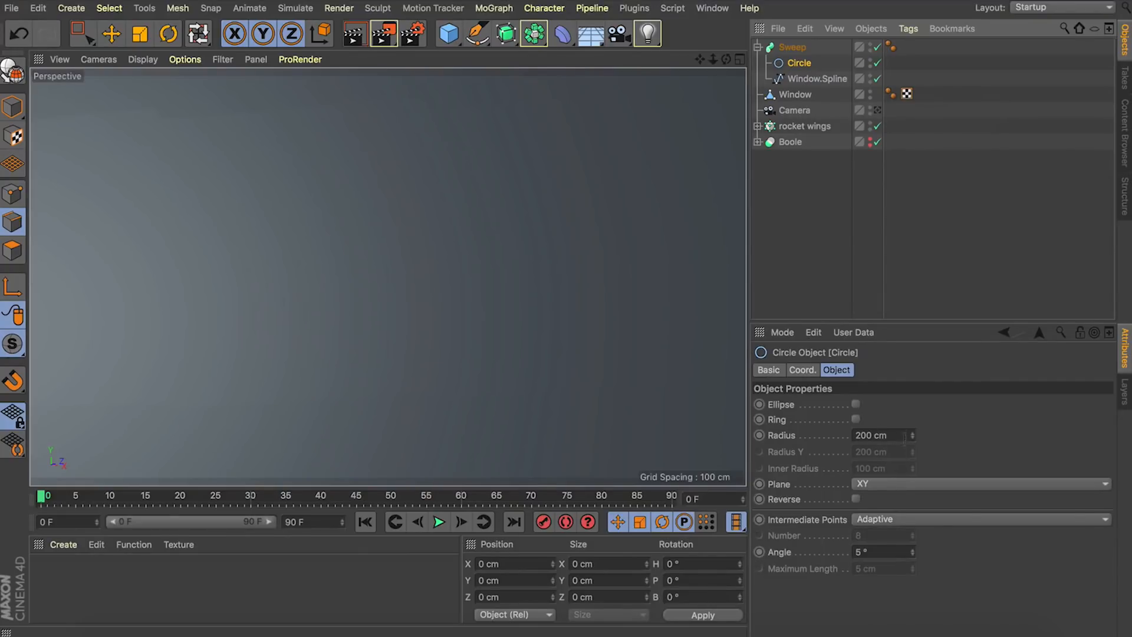
# Step: Set the sweep Circle's radius to 5 cm, show the original Boole again and return to the saved camera view
pyautogui.moveTo(913, 436); pyautogui.dragTo(862, 439)
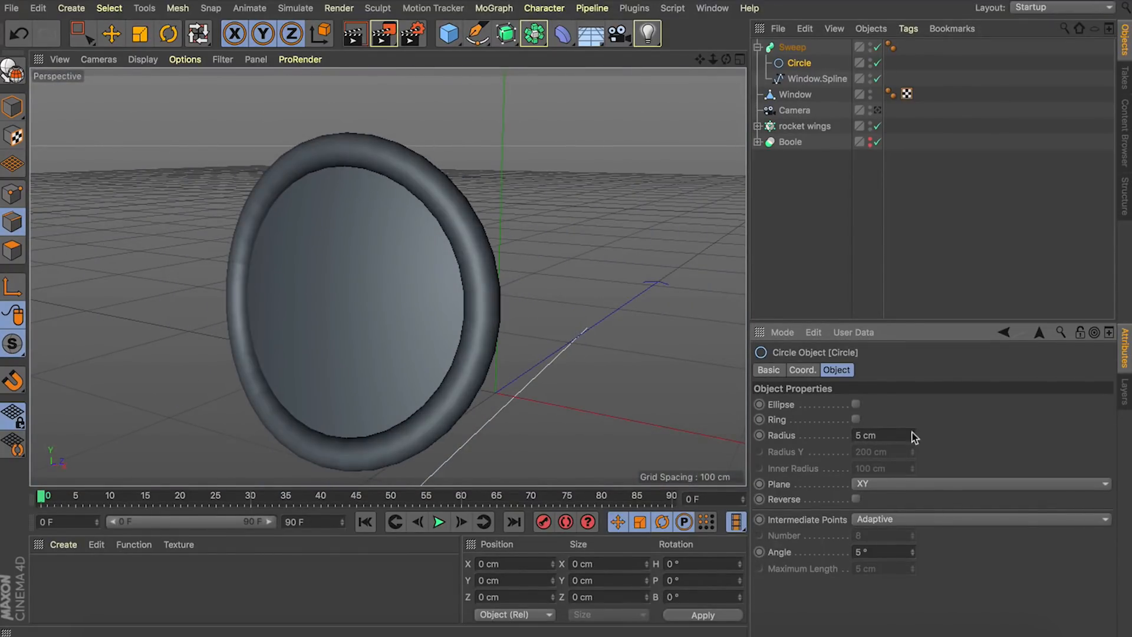
pyautogui.keyDown('alt'); pyautogui.click(870, 139); pyautogui.keyUp('alt')
pyautogui.keyDown('alt'); pyautogui.click(871, 141); pyautogui.keyUp('alt')
pyautogui.click(877, 111)
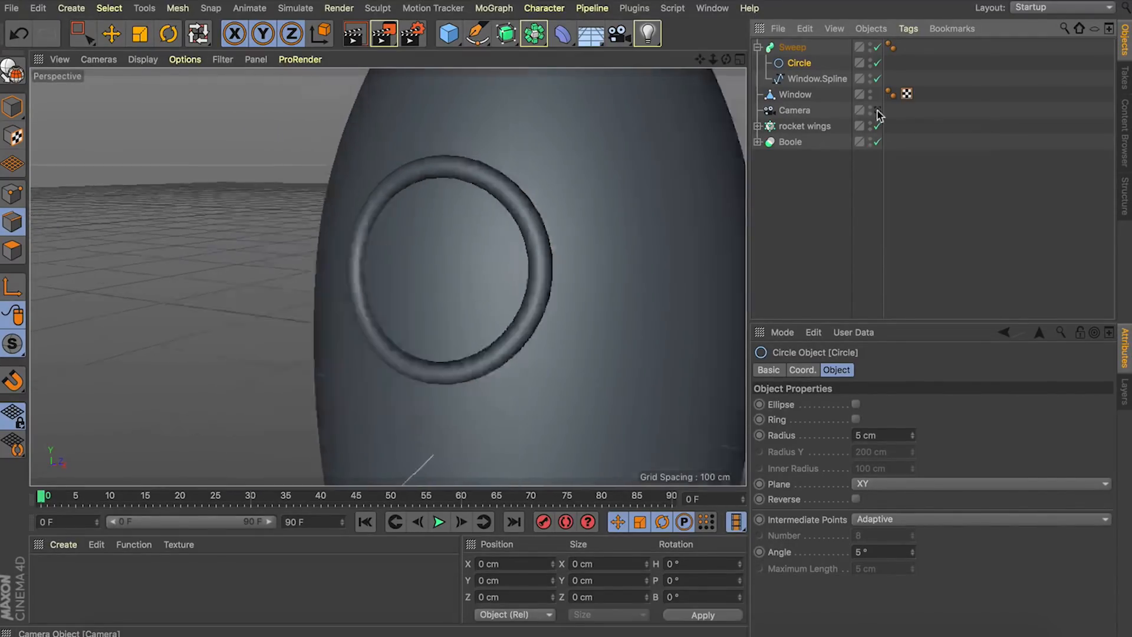
pyautogui.click(816, 189)
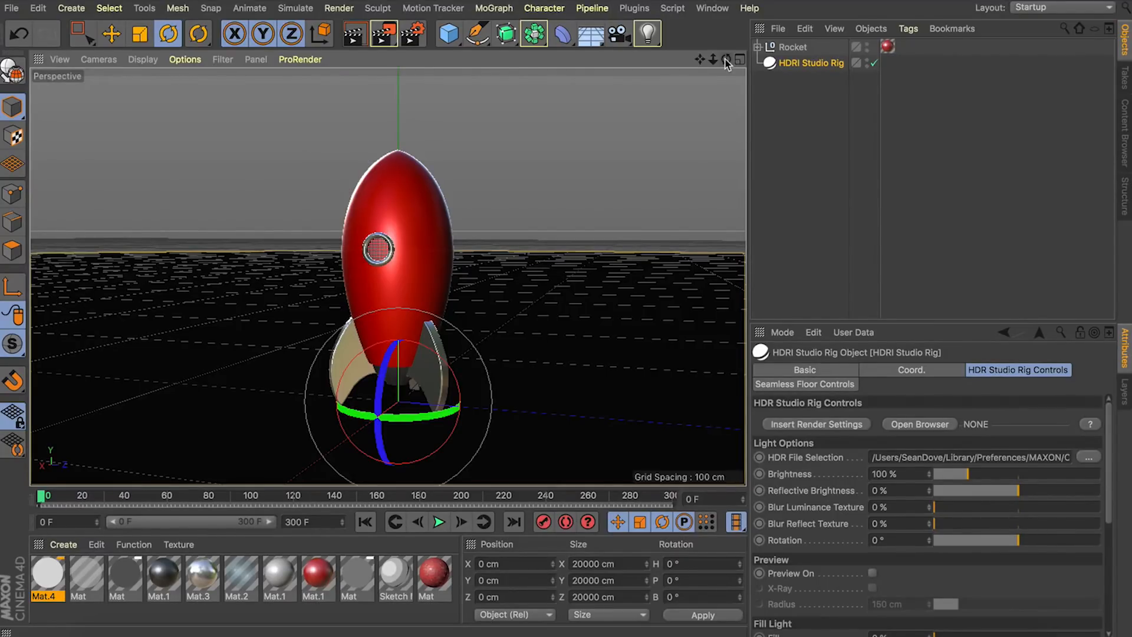
# Step: Add a particle Emitter to the scene with the finished rocket
pyautogui.moveTo(699, 59)
pyautogui.mouseDown()
pyautogui.moveTo(723, 50)
pyautogui.moveTo(752, 64)
pyautogui.moveTo(715, 55)
pyautogui.mouseUp()
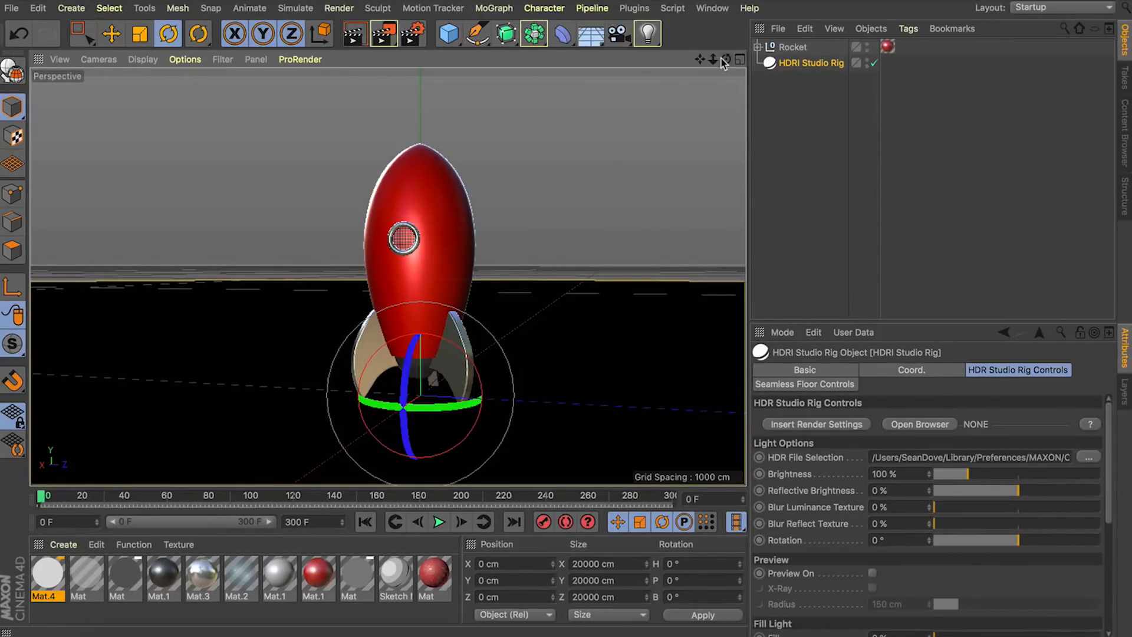
pyautogui.moveTo(700, 60); pyautogui.dragTo(702, 64)
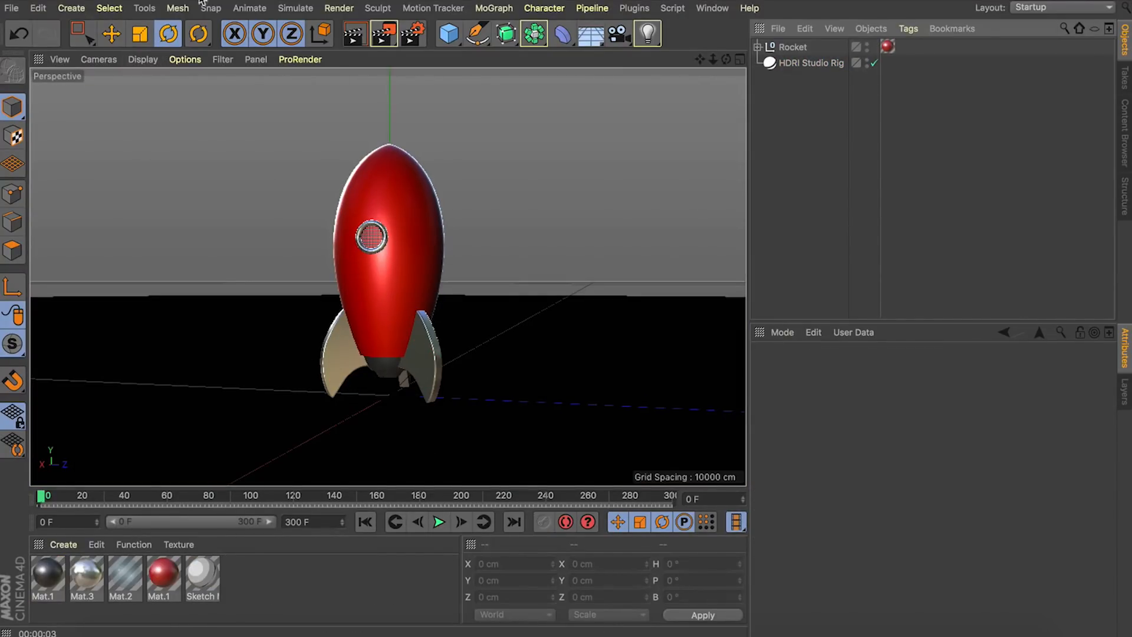
pyautogui.click(297, 8)
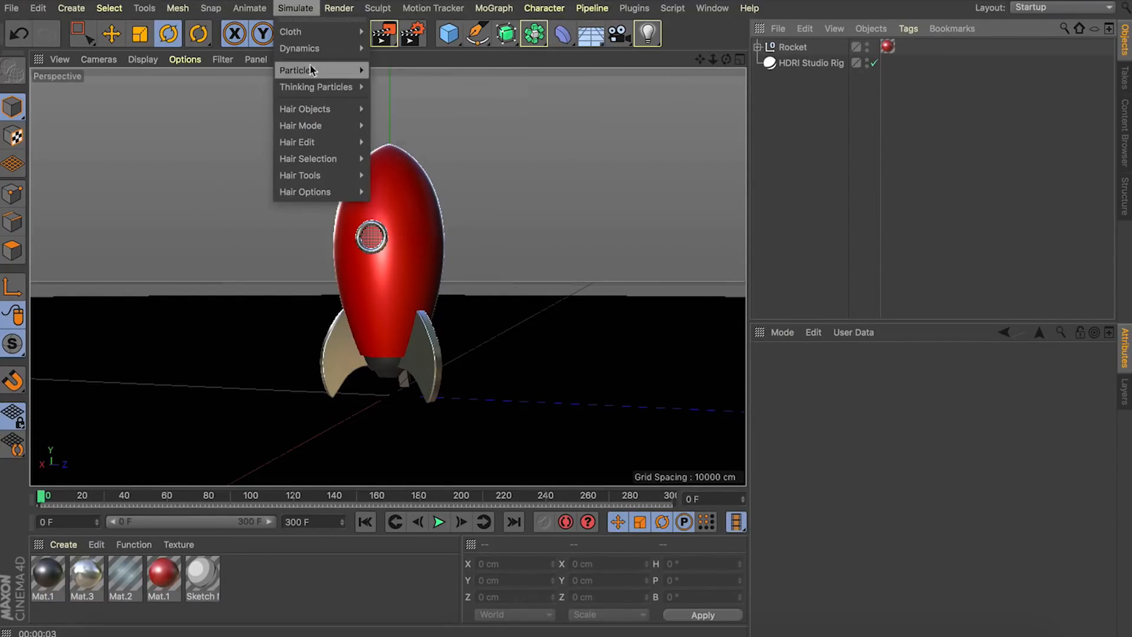
pyautogui.moveTo(321, 73)
pyautogui.click(395, 75)
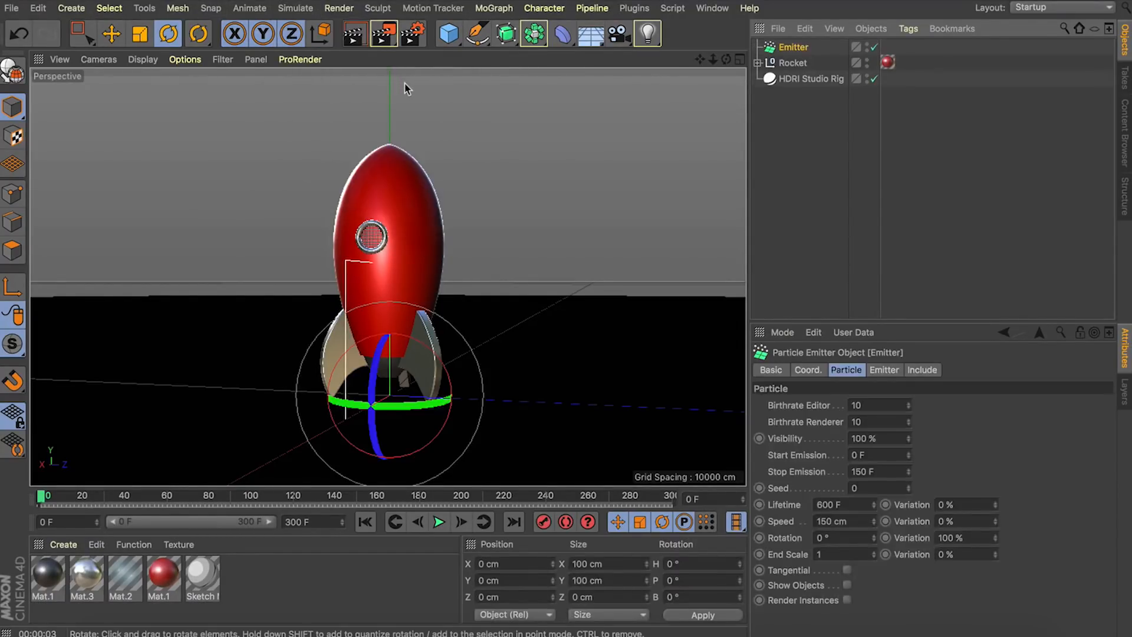
# Step: Frame the Emitter in the four views, return to the perspective view and play the animation to preview the particles
pyautogui.middleClick(717, 125)
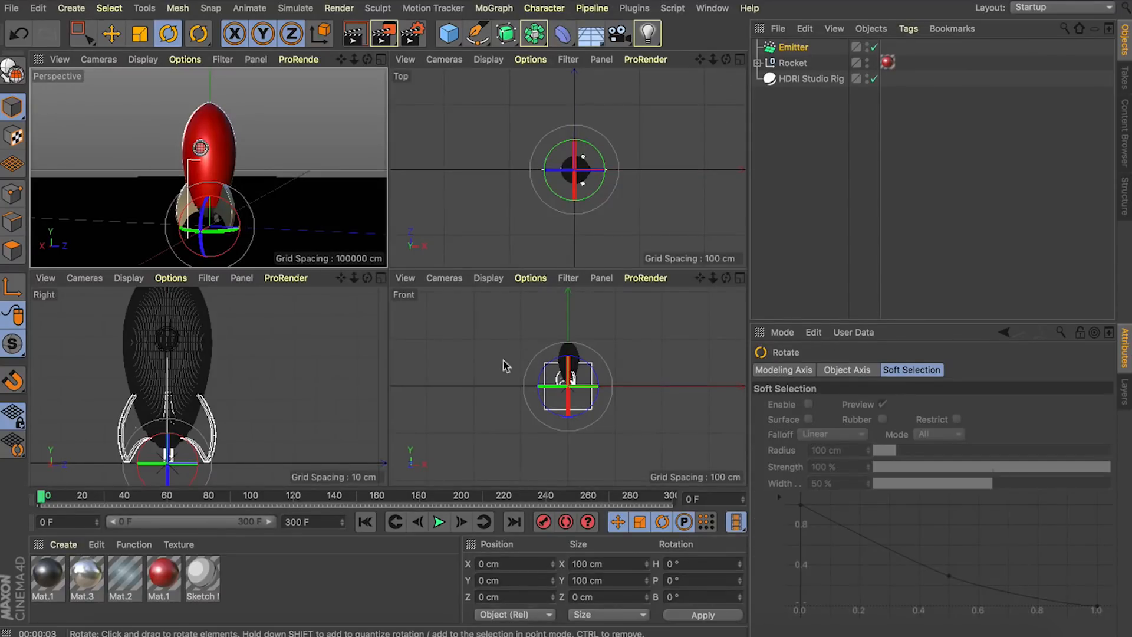
pyautogui.press('s')
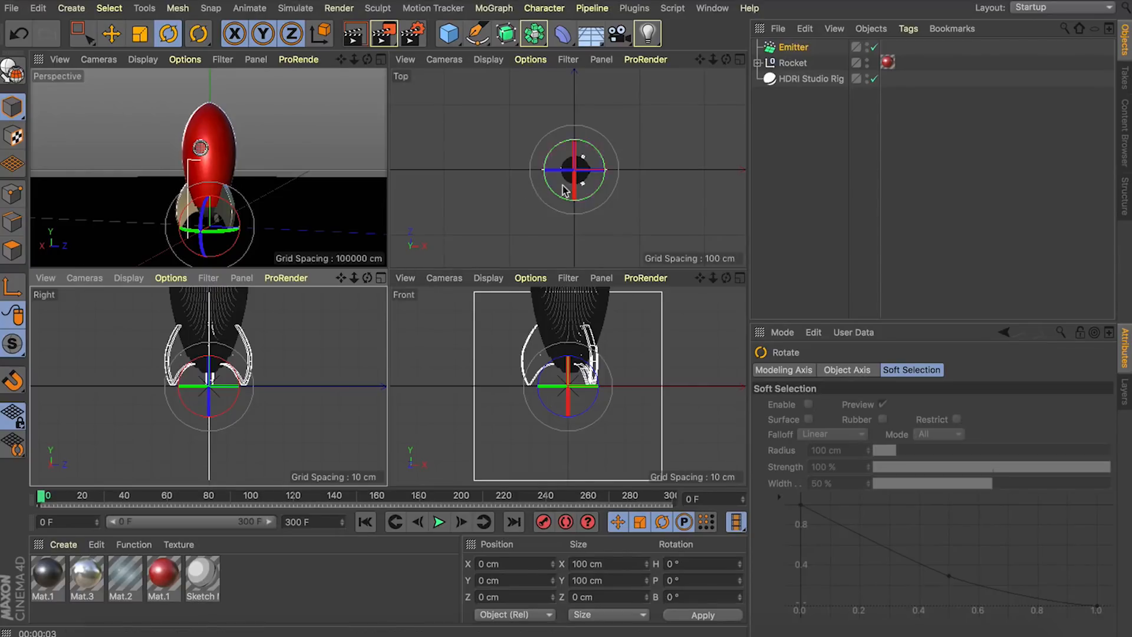
pyautogui.press('s')
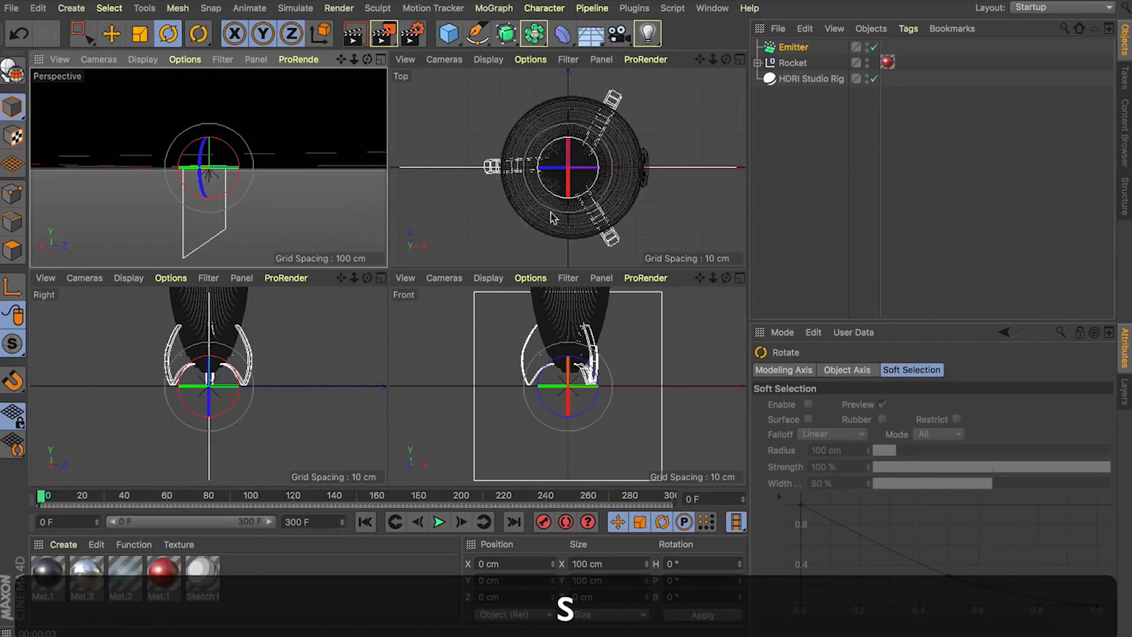
pyautogui.press('F1')
pyautogui.click(438, 521)
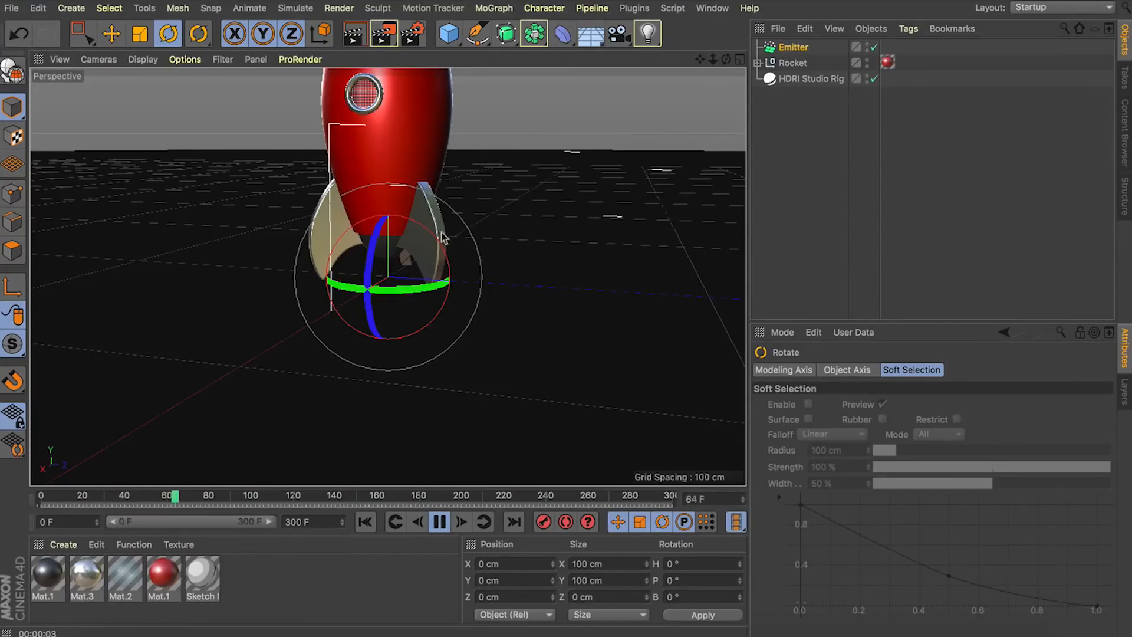
# Step: Rotate the Emitter to a pitch of -90° and raise it to Y 9 cm under the rocket
pyautogui.moveTo(430, 236); pyautogui.dragTo(390, 283)
pyautogui.press('e')
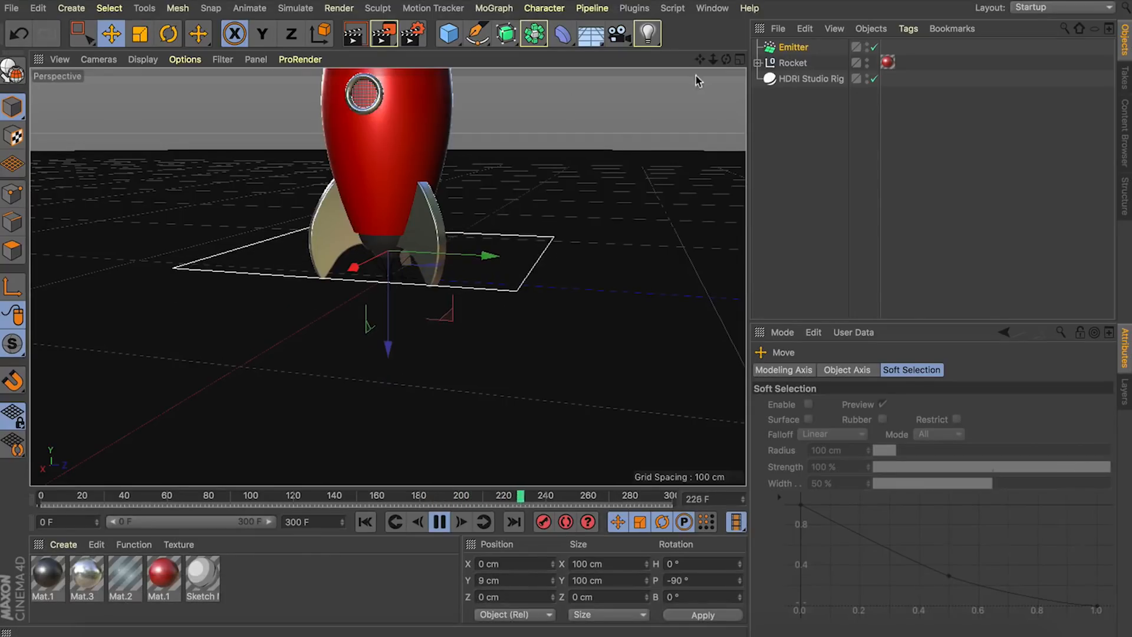
# Step: Stop and rewind the animation, scale the Emitter to 10 × 10 cm and lower it to Y 6.661 cm below the rocket's nozzle
pyautogui.click(740, 58)
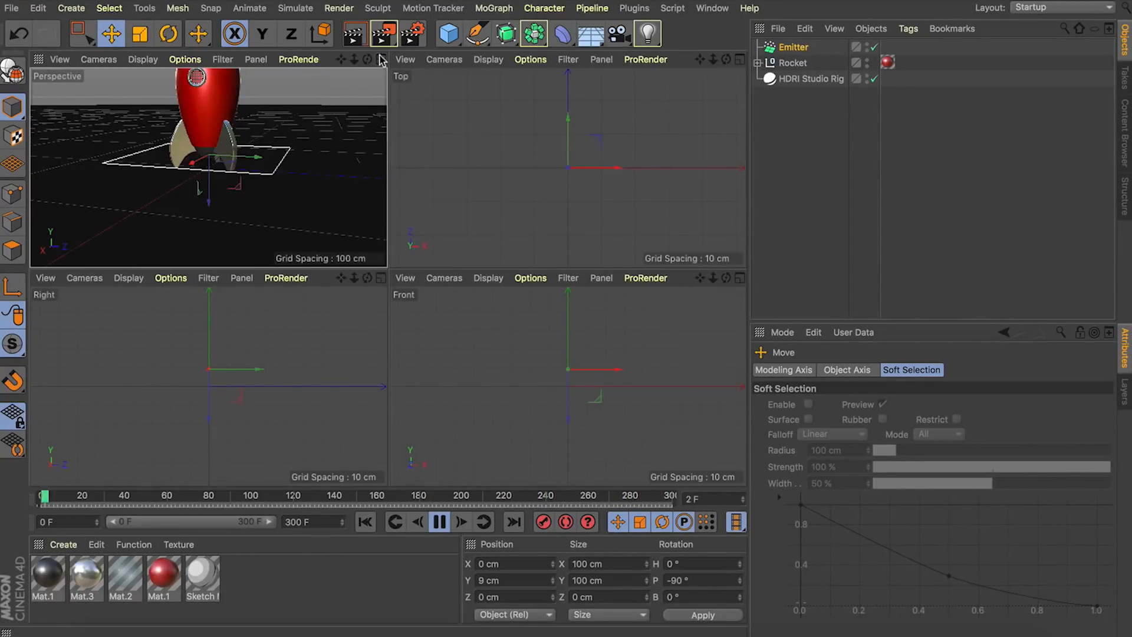
pyautogui.press('s')
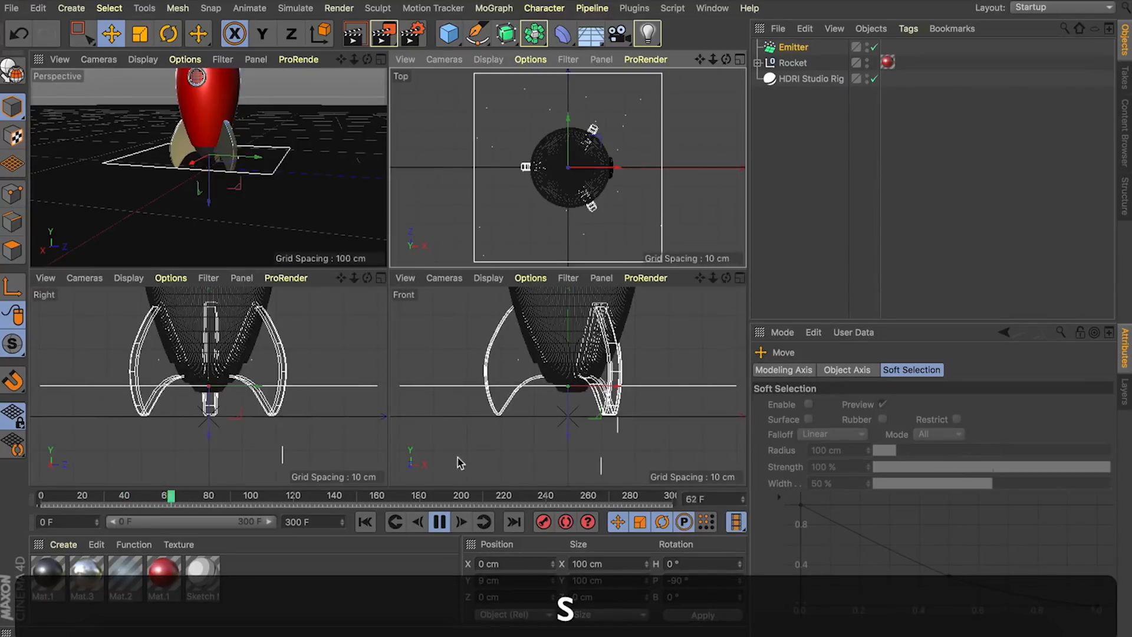
pyautogui.click(440, 522)
pyautogui.click(365, 521)
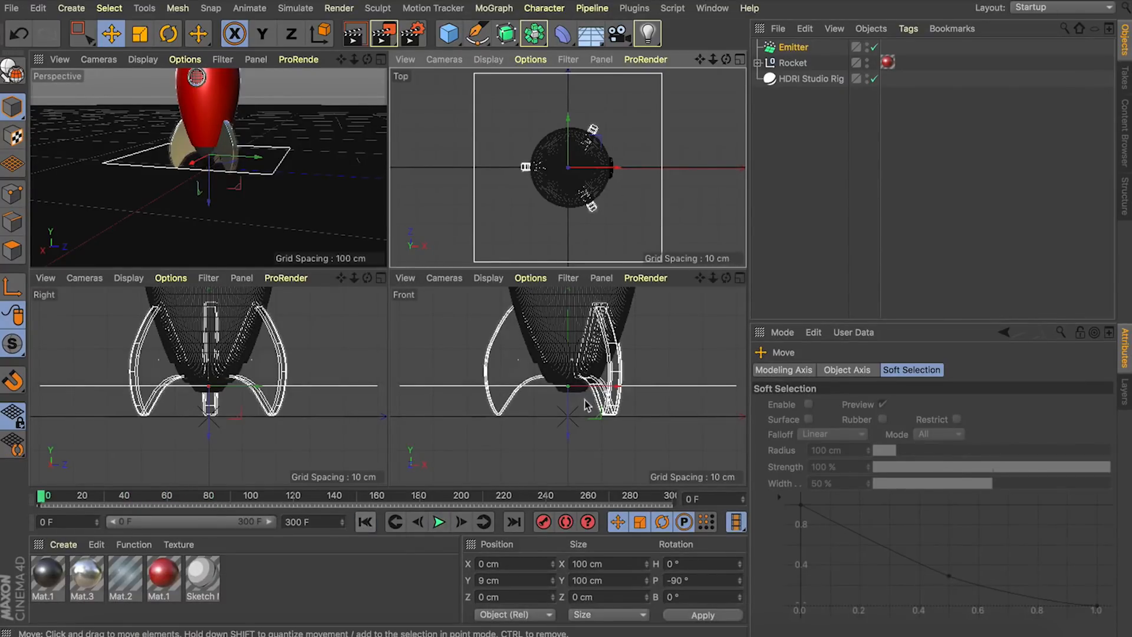
pyautogui.press('t')
pyautogui.moveTo(681, 191); pyautogui.dragTo(558, 367)
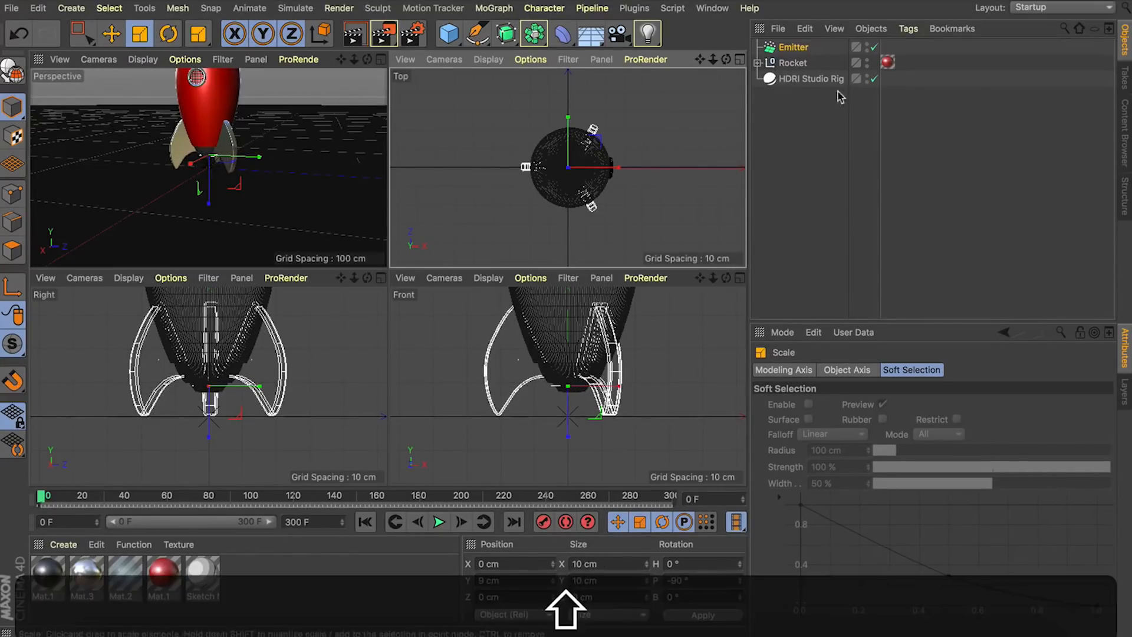
pyautogui.press('e')
pyautogui.moveTo(568, 425); pyautogui.dragTo(566, 433)
pyautogui.click(380, 59)
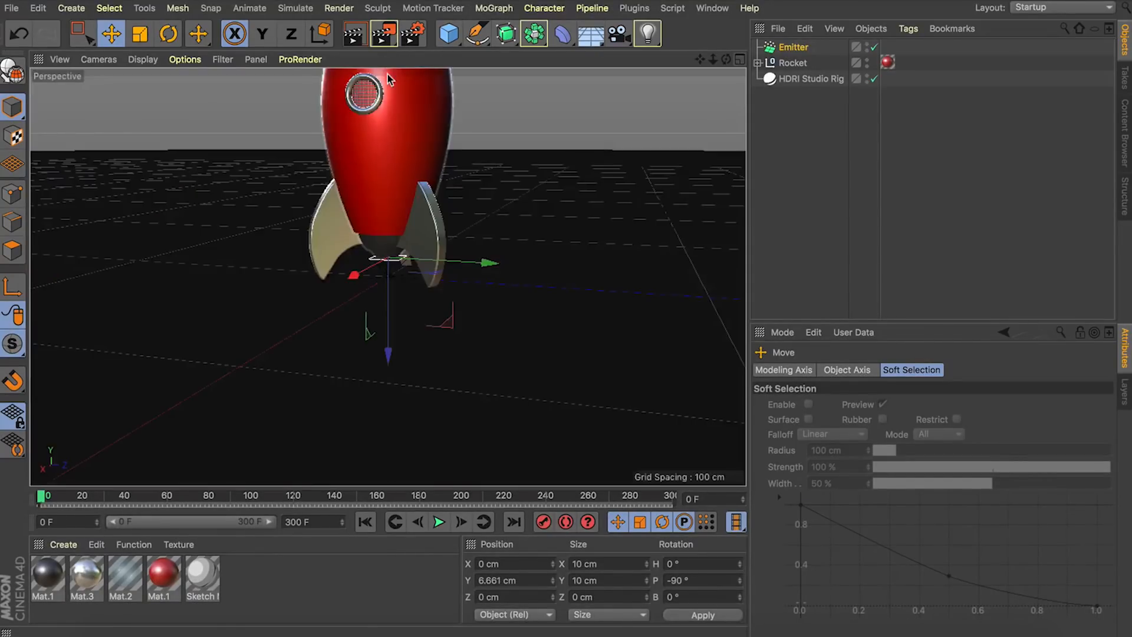
# Step: Add a Sphere as a child of the Emitter and set its radius to 10 cm
pyautogui.moveTo(699, 60); pyautogui.dragTo(716, 139)
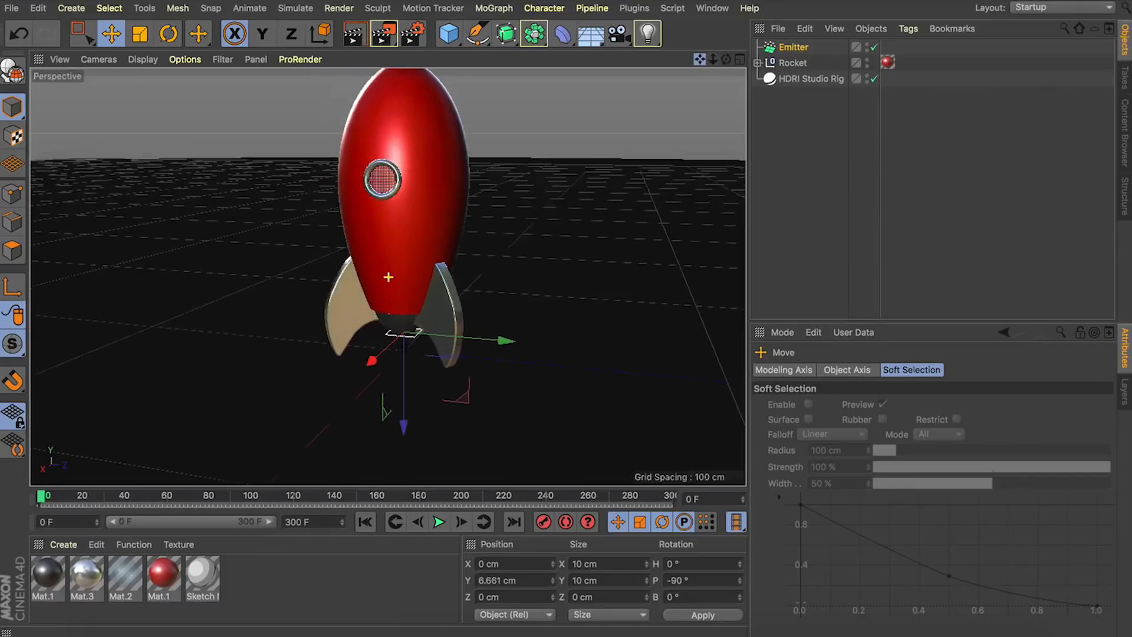
pyautogui.moveTo(724, 59)
pyautogui.mouseDown()
pyautogui.moveTo(724, 36)
pyautogui.moveTo(699, 91)
pyautogui.moveTo(714, 59)
pyautogui.mouseUp()
pyautogui.click(449, 33)
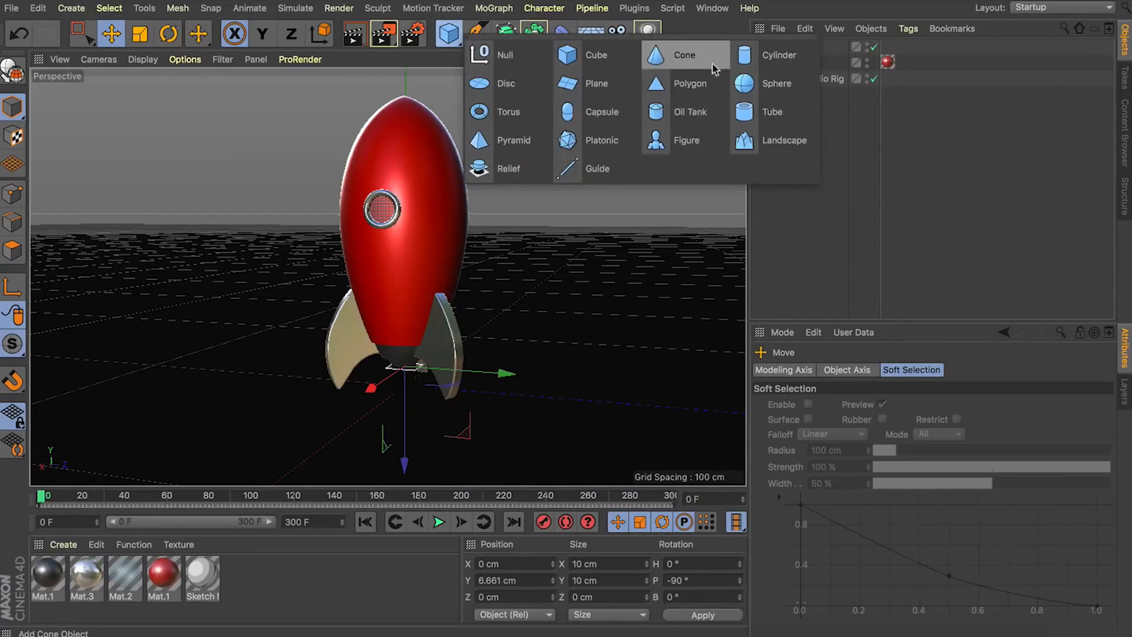
pyautogui.click(708, 56)
pyautogui.moveTo(793, 47); pyautogui.dragTo(796, 68)
pyautogui.click(885, 405)
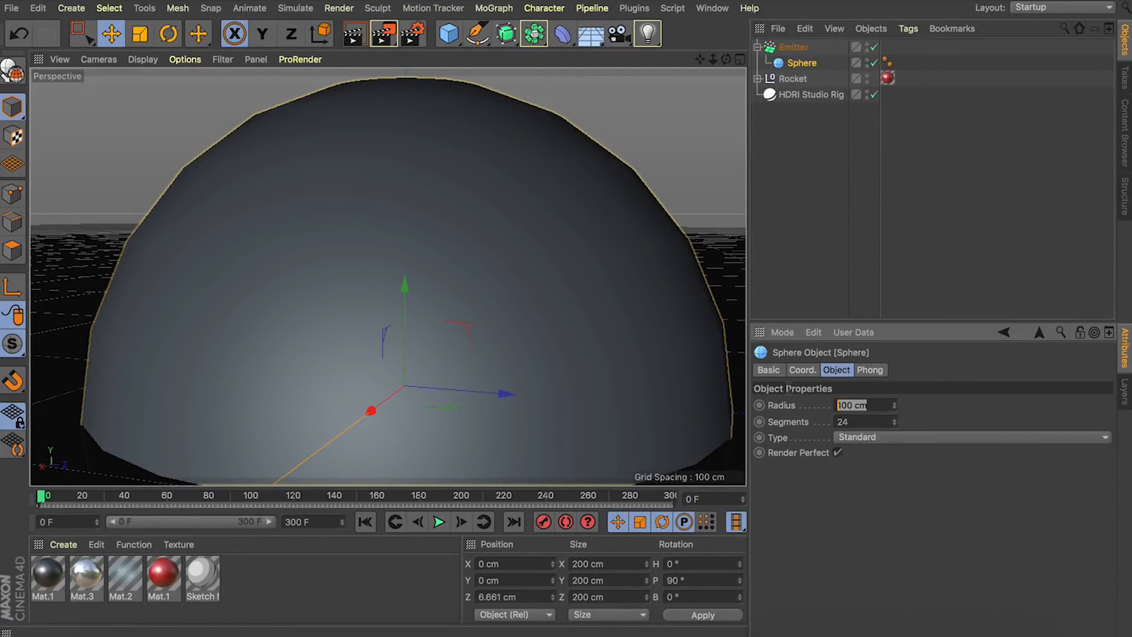
pyautogui.write('10')
pyautogui.press('Return')
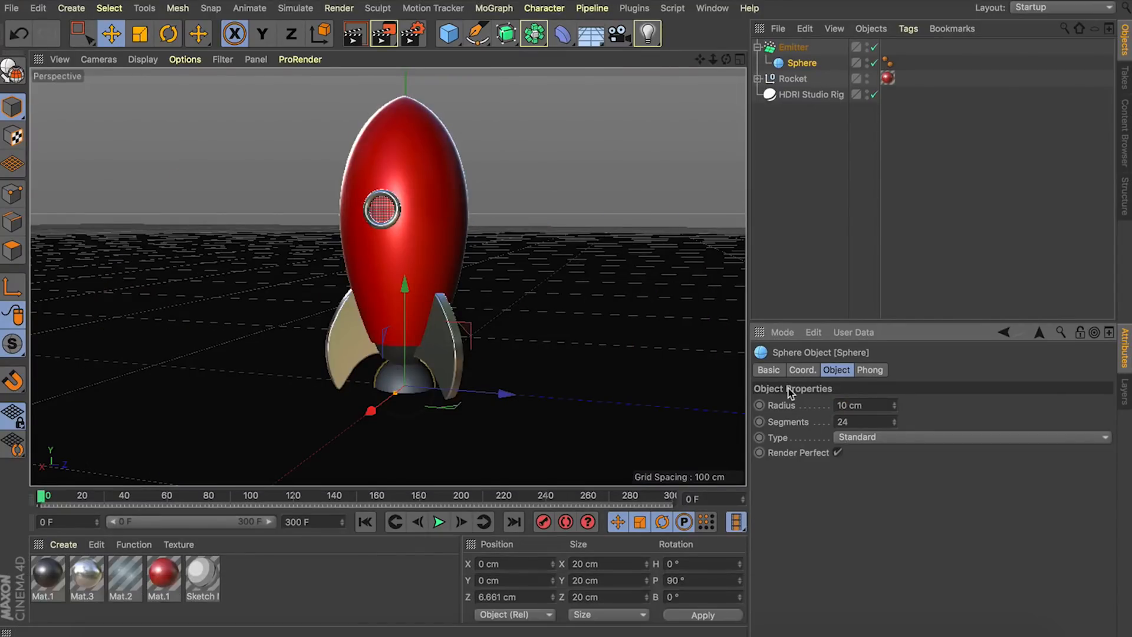
# Step: Turn on Show Objects for the Emitter and play the animation to preview the emitted spheres
pyautogui.click(791, 47)
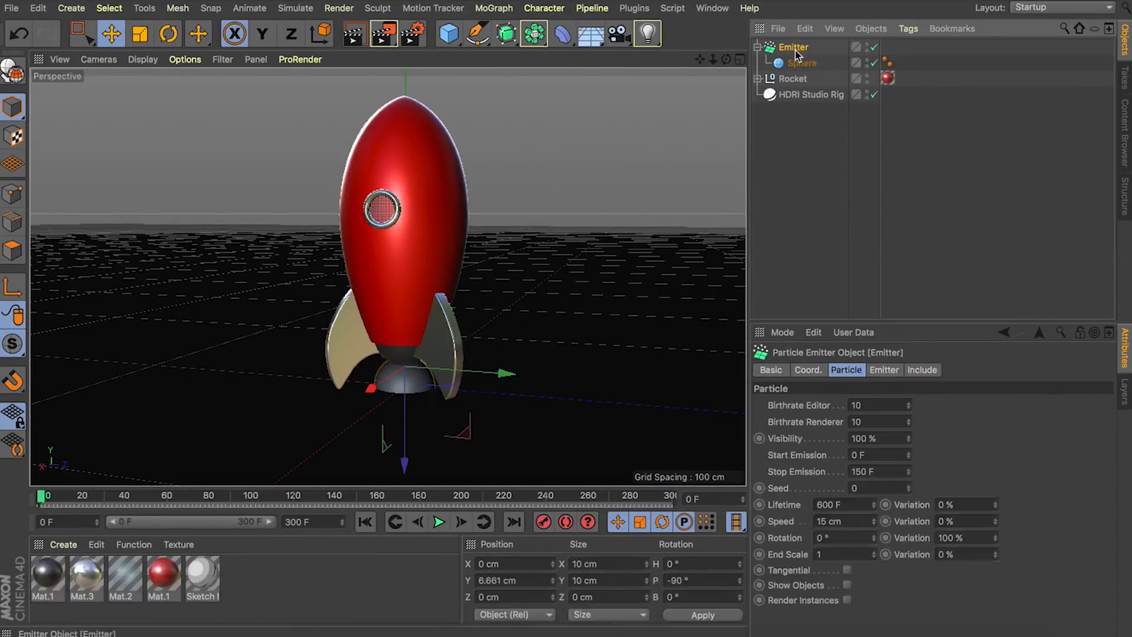
pyautogui.click(848, 585)
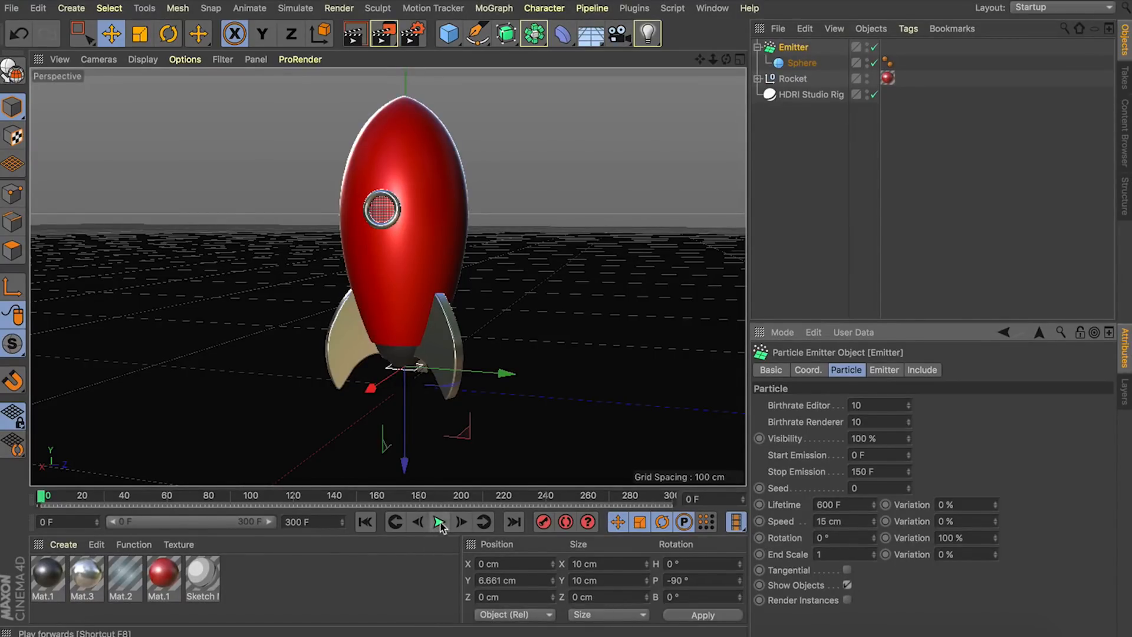
pyautogui.click(439, 522)
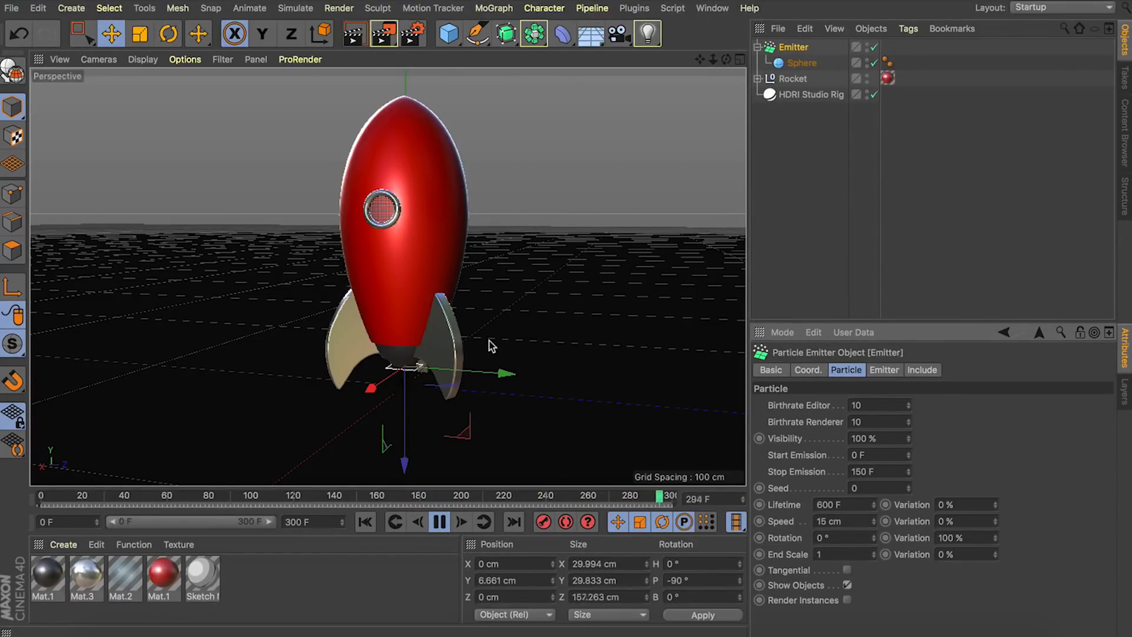
pyautogui.click(437, 520)
# Step: Return to frame 0, view the rocket from straight ahead and record a keyframe for the Rocket null
pyautogui.click(808, 96)
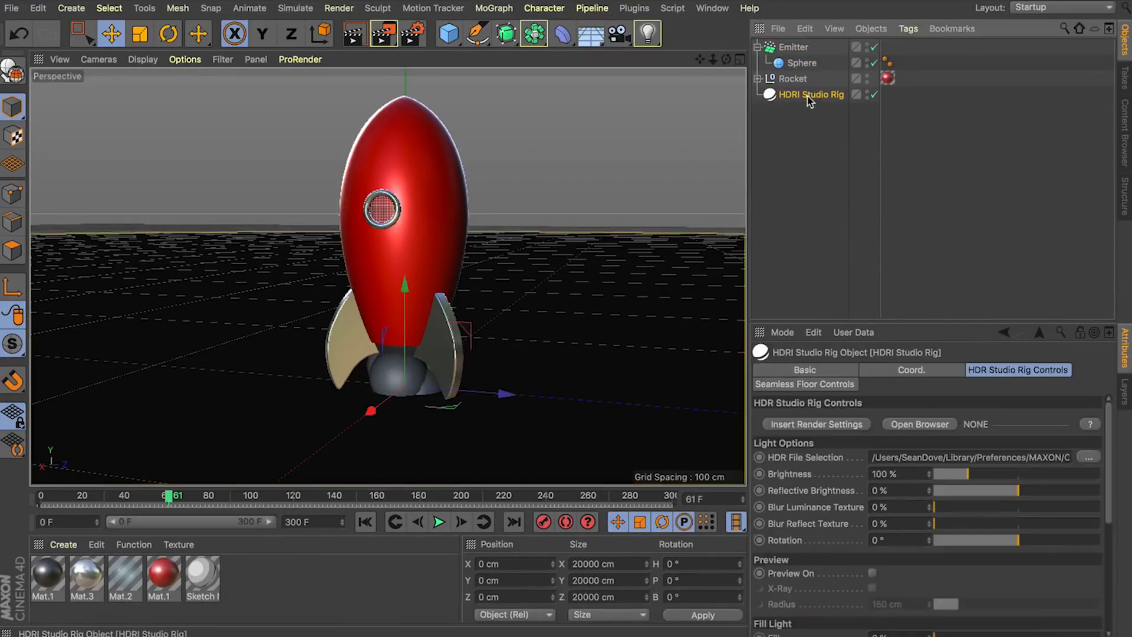
pyautogui.click(796, 121)
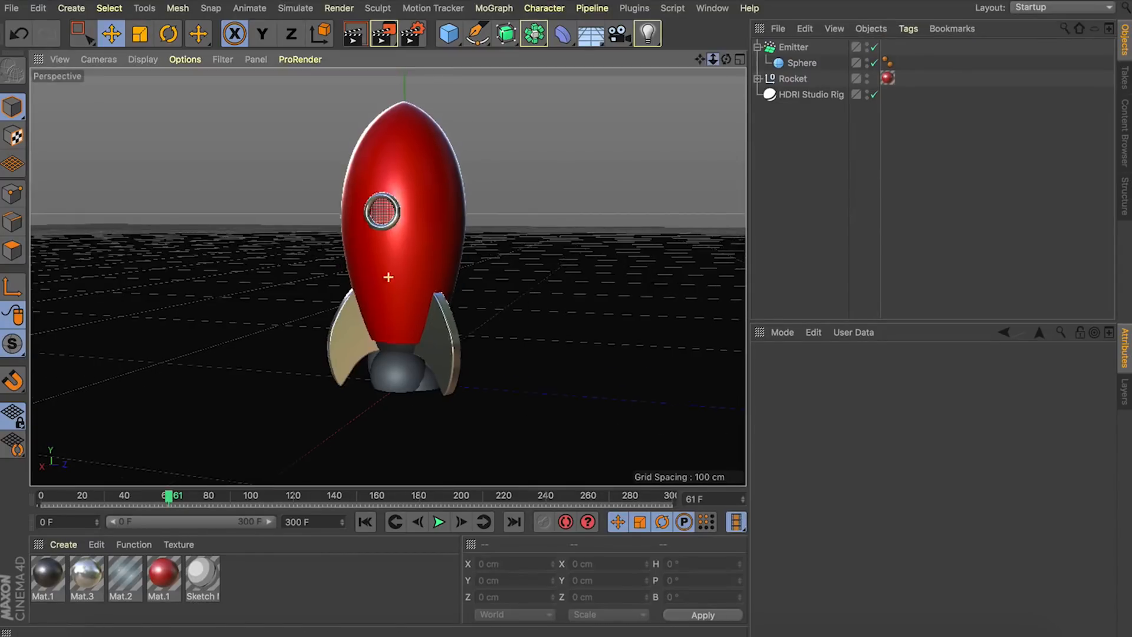
pyautogui.scroll(-5, 389, 277)
pyautogui.moveTo(726, 60); pyautogui.dragTo(726, 66)
pyautogui.hotkey('shift', 'f')
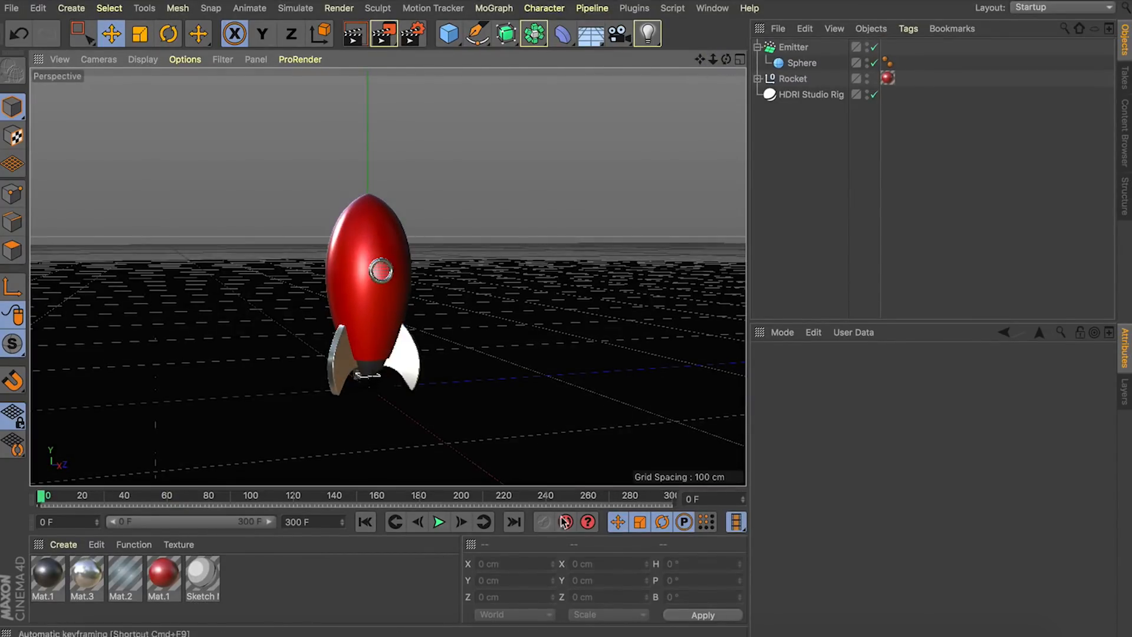
pyautogui.click(790, 78)
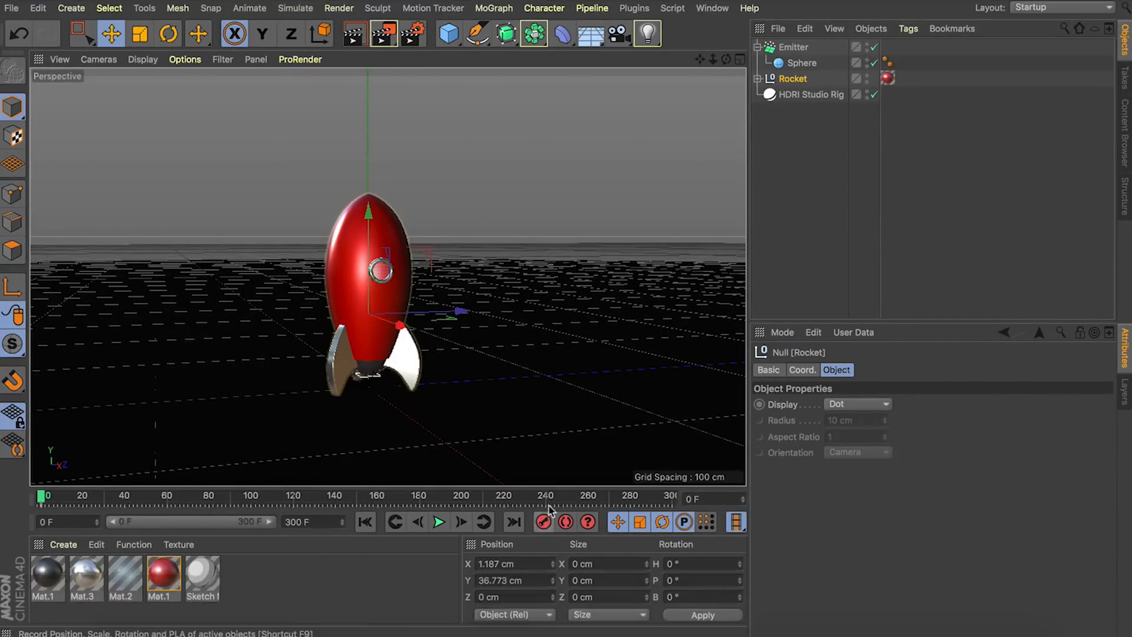
pyautogui.moveTo(725, 63); pyautogui.dragTo(557, 323)
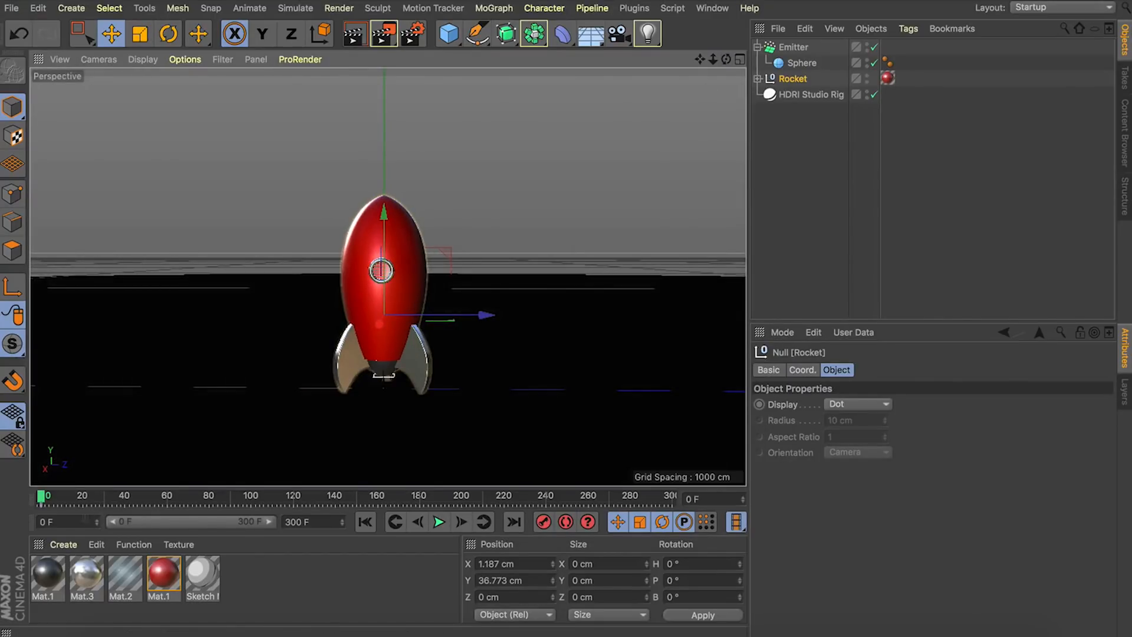
# Step: At frame 20, raise the Rocket null to Y 66.773 cm and record a second keyframe
pyautogui.click(83, 498)
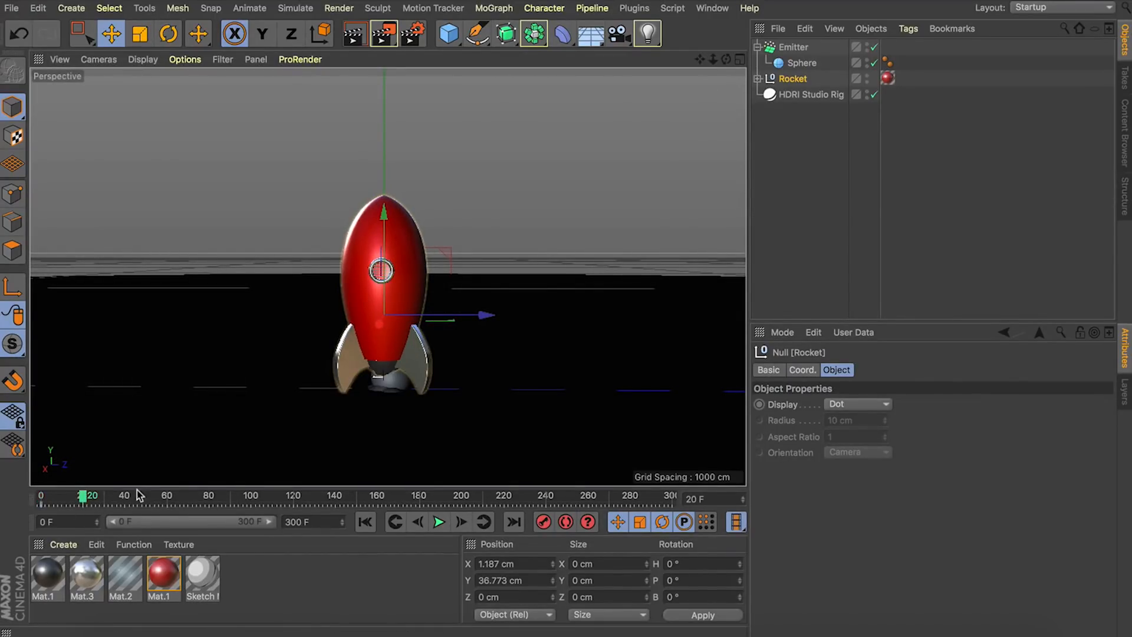
pyautogui.moveTo(388, 221); pyautogui.dragTo(389, 164)
pyautogui.click(544, 522)
# Step: Play the animation from the start to check the rocket's lift-off, and rewind to frame 0
pyautogui.click(365, 521)
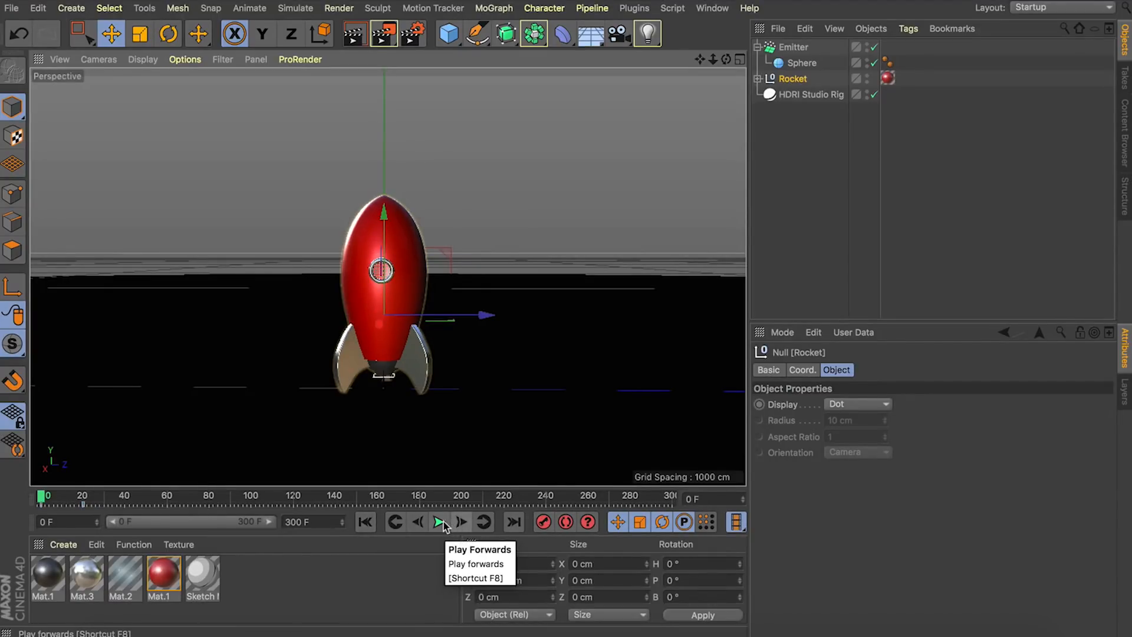
pyautogui.click(439, 522)
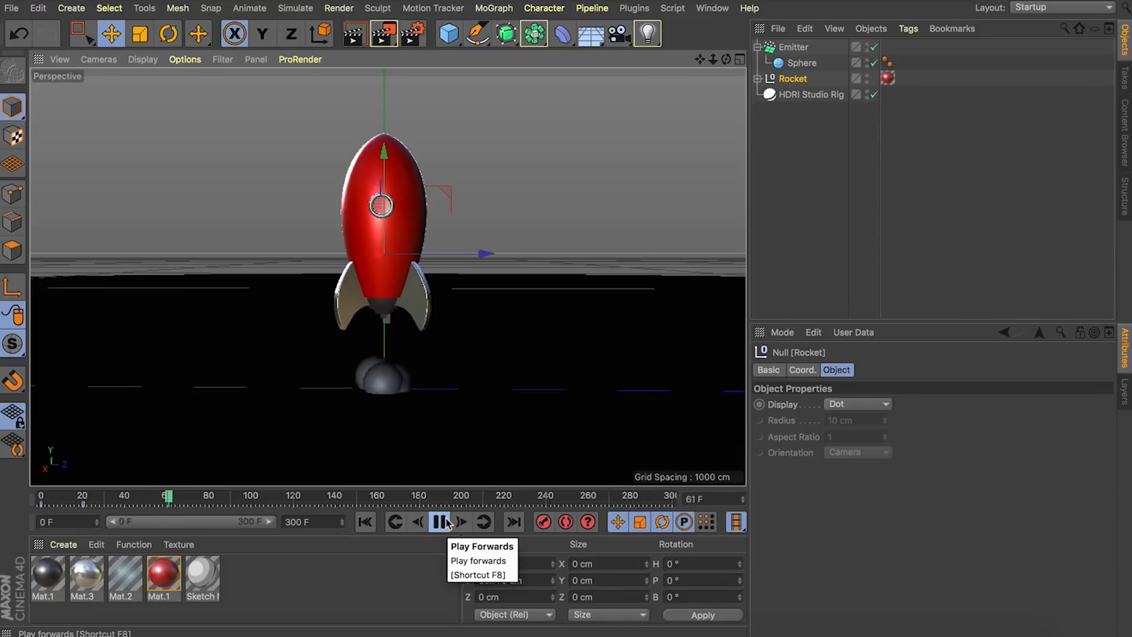
pyautogui.click(440, 522)
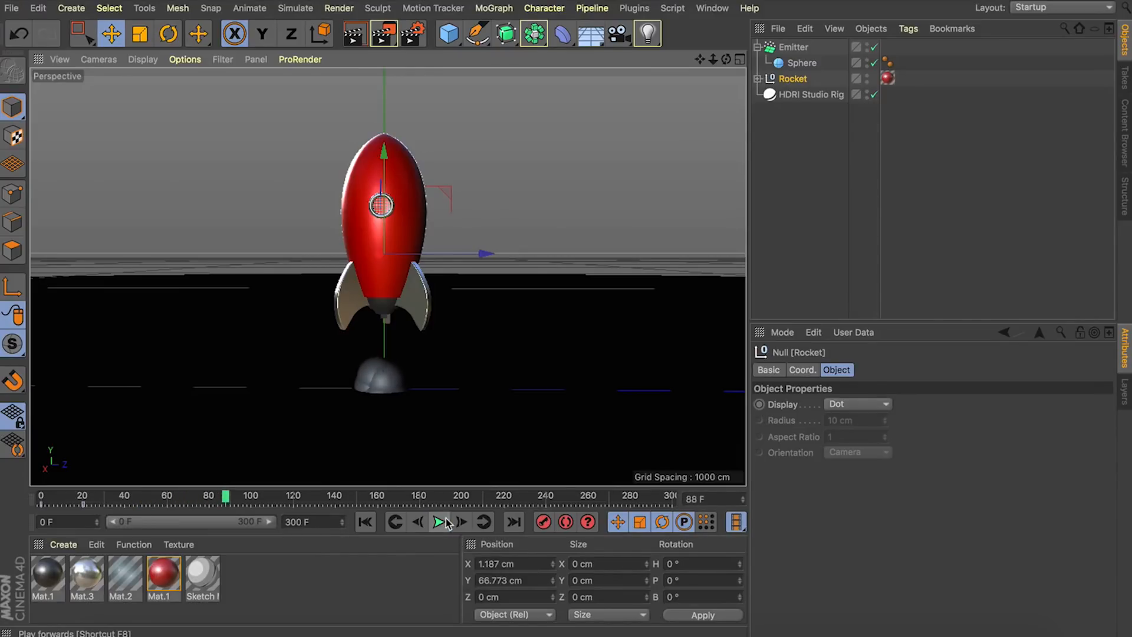
pyautogui.click(365, 522)
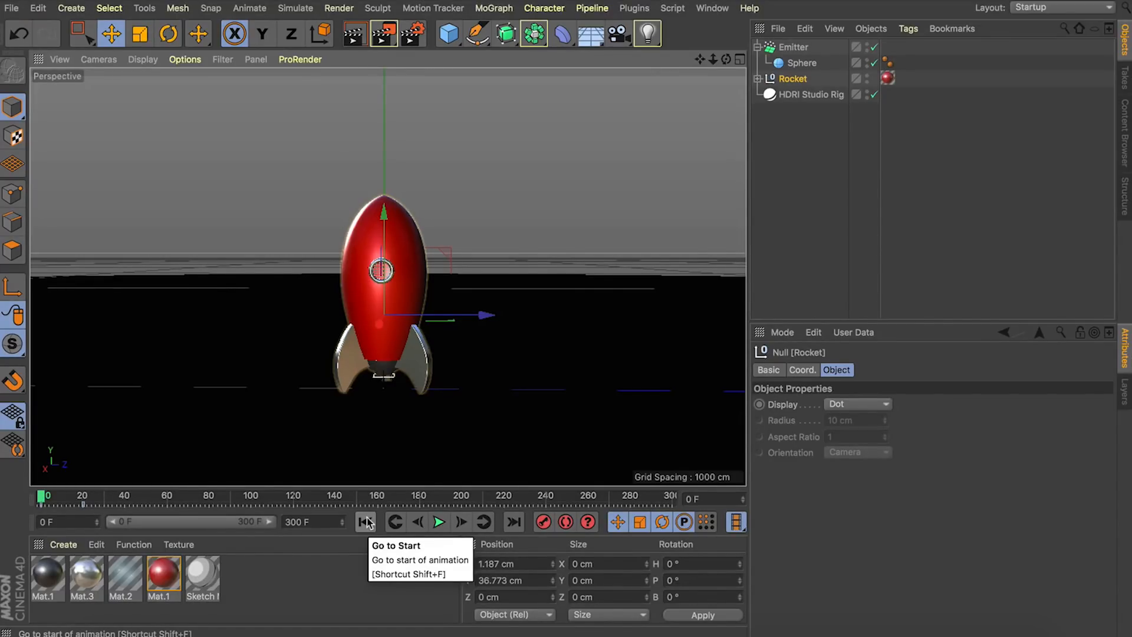
# Step: Add a Vibrate tag to the Rocket null, enable position vibration and play the animation
pyautogui.click(902, 30)
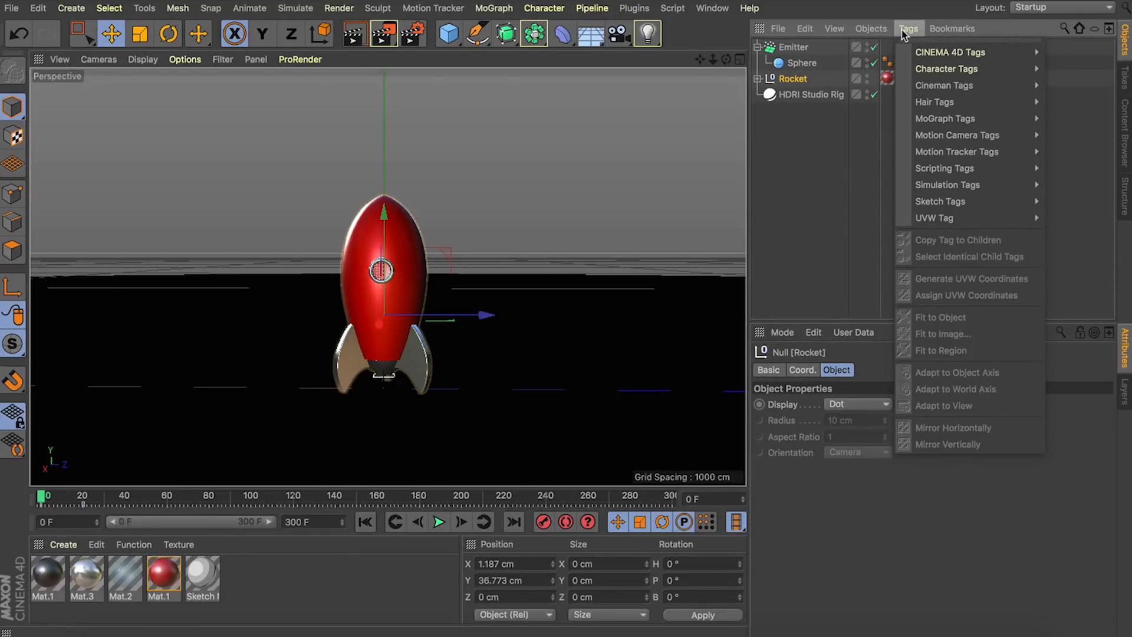
pyautogui.moveTo(937, 53)
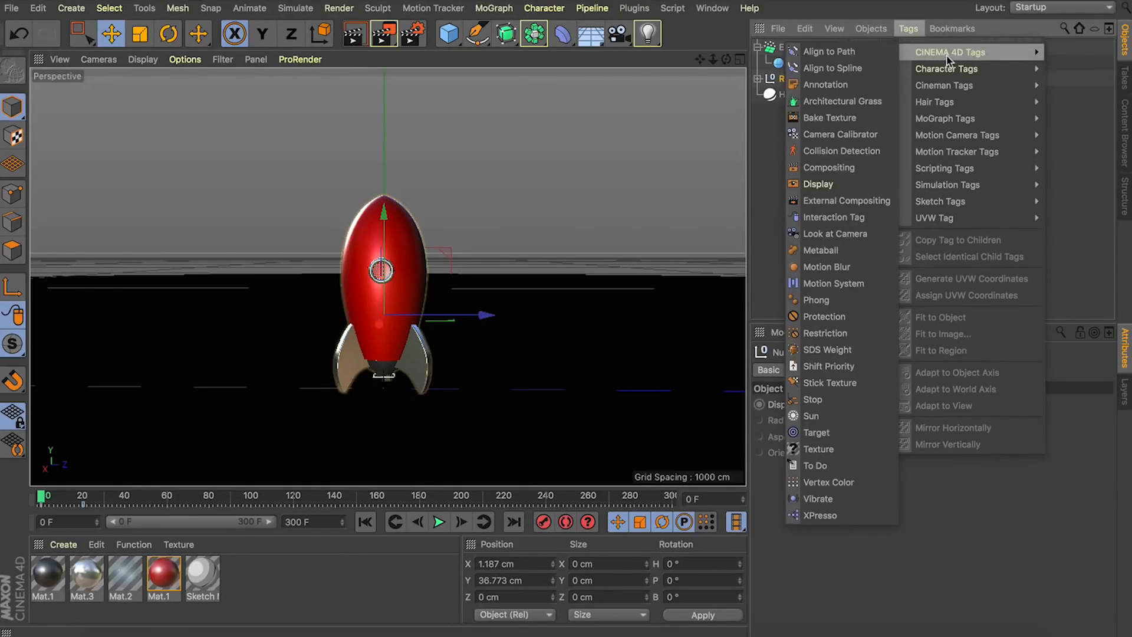
pyautogui.click(811, 498)
pyautogui.click(841, 456)
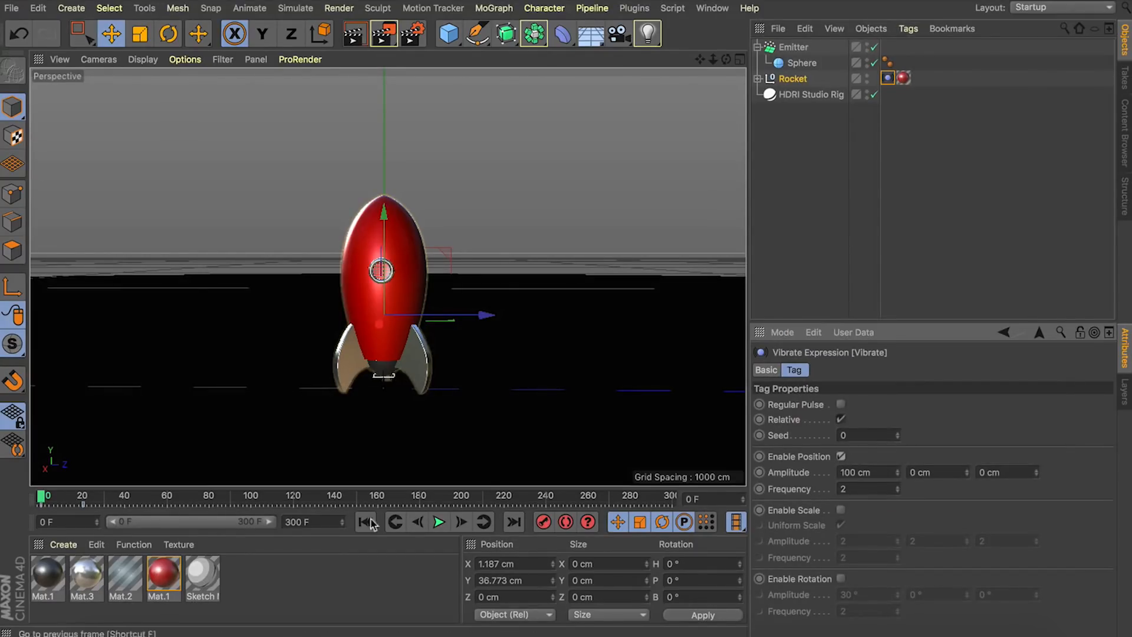
pyautogui.click(439, 523)
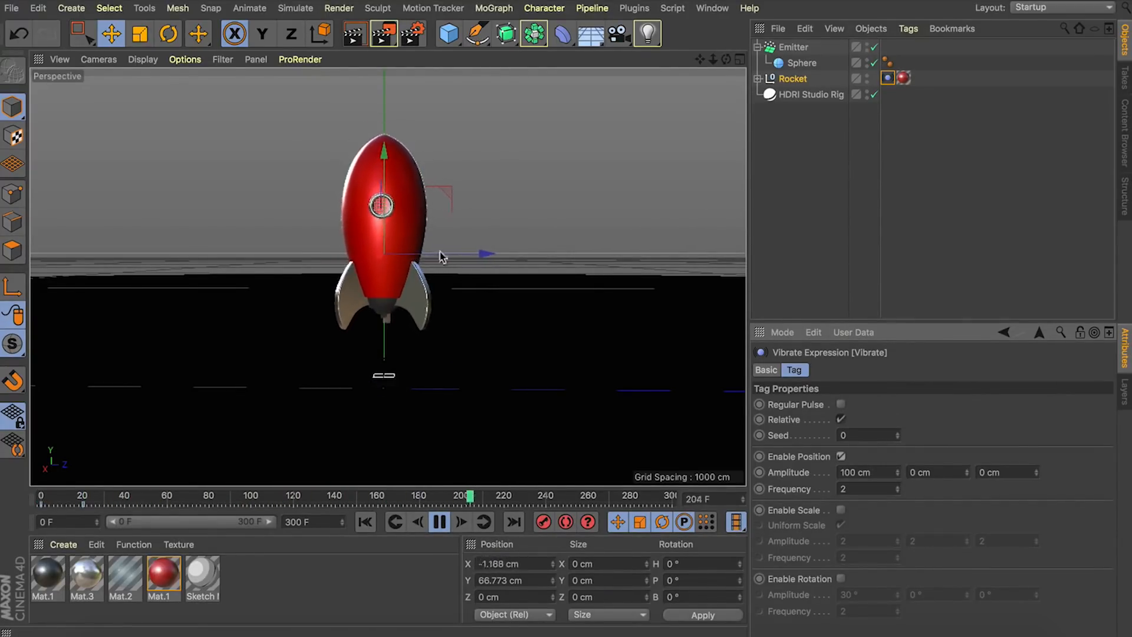
# Step: Set the Vibrate tag's position amplitude to 10 cm on all three axes
pyautogui.click(858, 472)
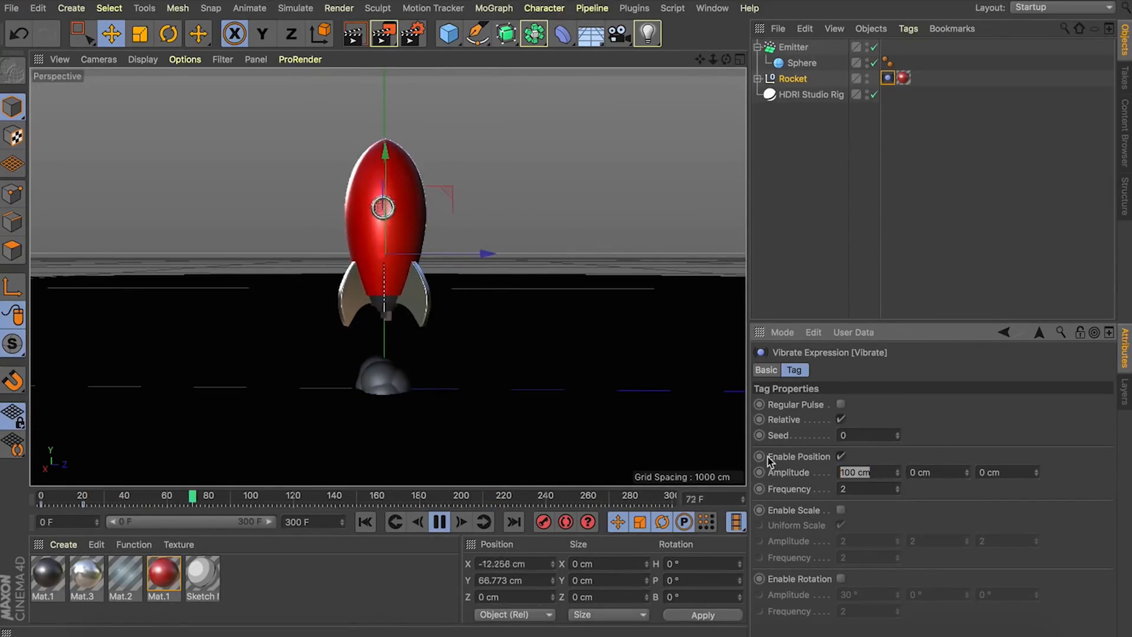
pyautogui.write('10')
pyautogui.press('Tab')
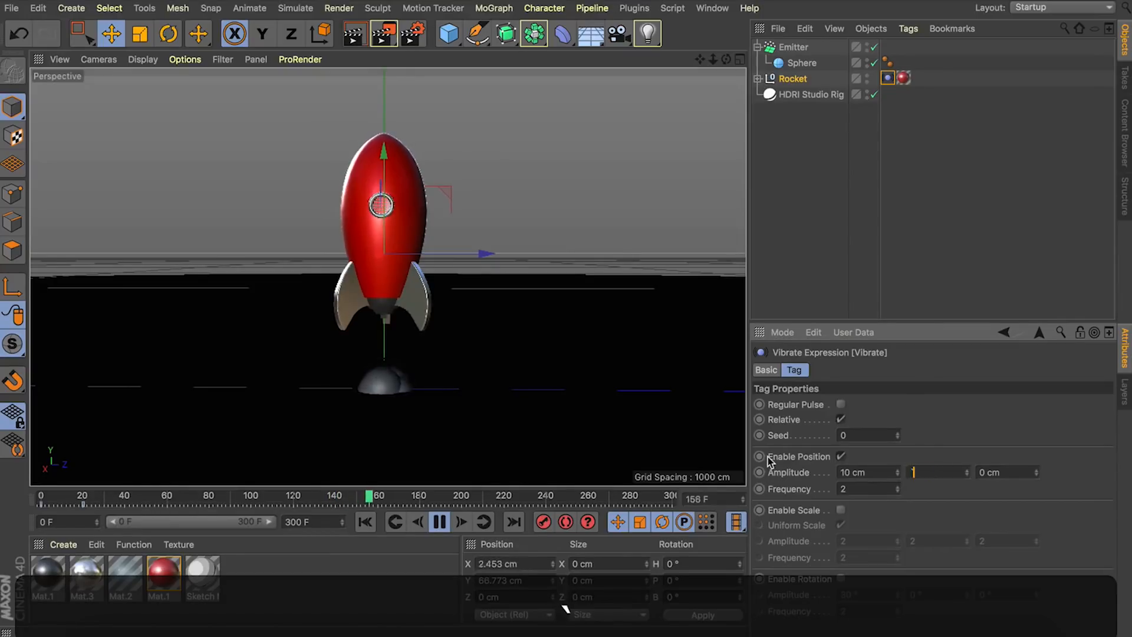
pyautogui.write('10')
pyautogui.press('Tab')
pyautogui.write('10')
pyautogui.press('Tab')
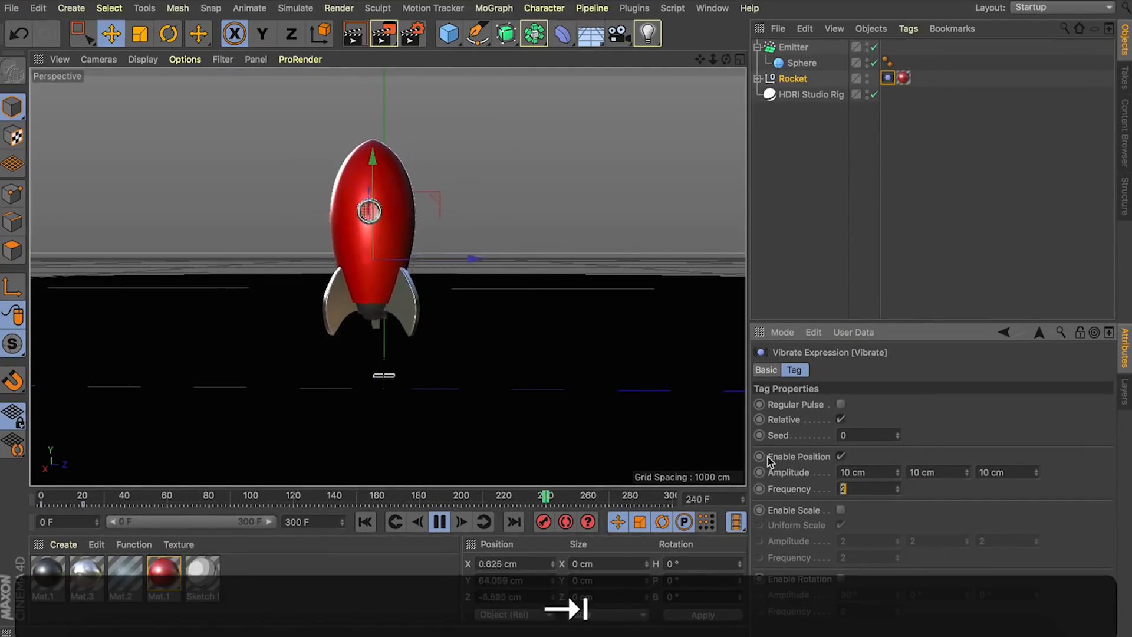
# Step: Reduce the position amplitude to 2 cm on all three axes and set the position frequency to 0.5
pyautogui.moveTo(868, 473); pyautogui.dragTo(765, 463)
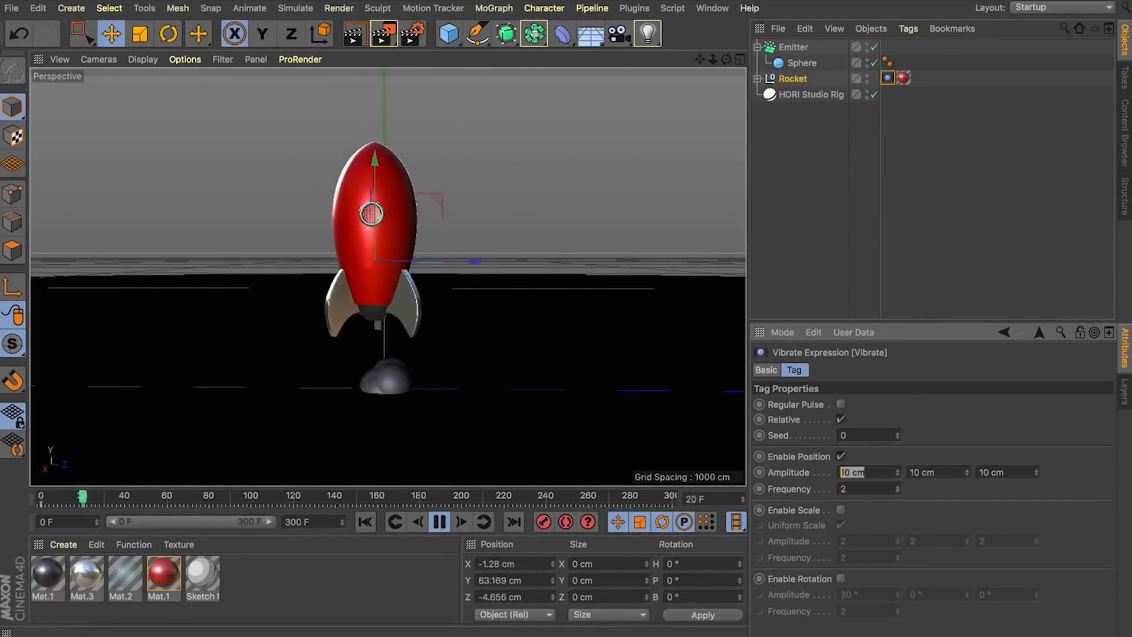
pyautogui.write('2')
pyautogui.press('Tab')
pyautogui.write('2')
pyautogui.press('Tab')
pyautogui.write('2')
pyautogui.press('Tab')
pyautogui.write('0.5')
pyautogui.press('Tab')
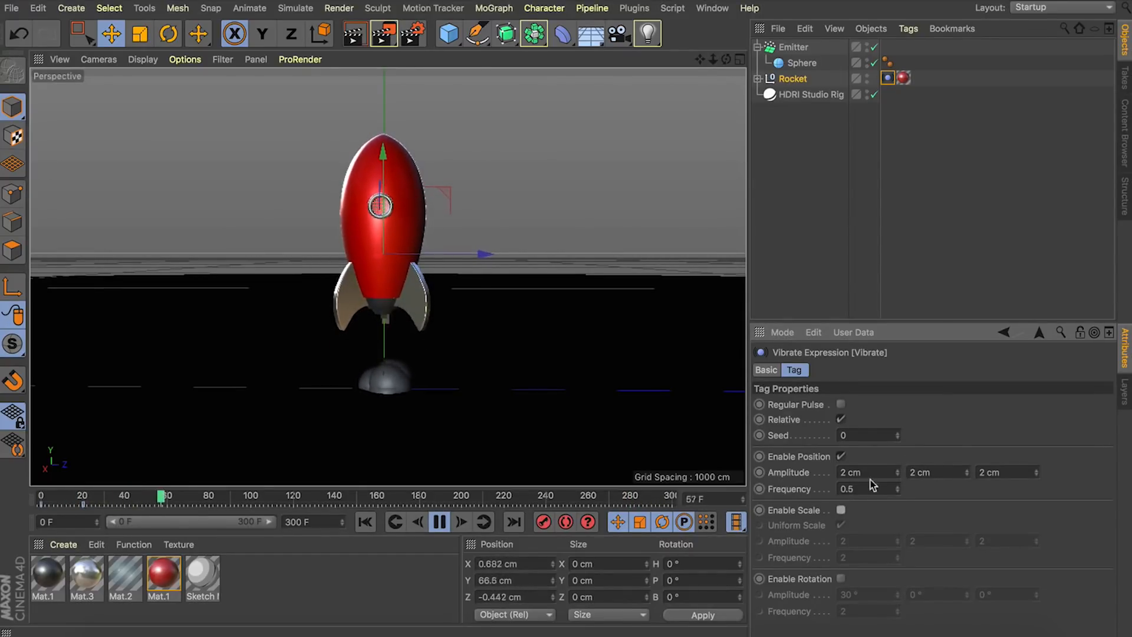
# Step: Set the Vibrate tag's position amplitude to 5 cm on all three axes
pyautogui.write('5')
pyautogui.press('Tab')
pyautogui.write('5')
pyautogui.press('Tab')
pyautogui.write('5')
pyautogui.press('Tab')
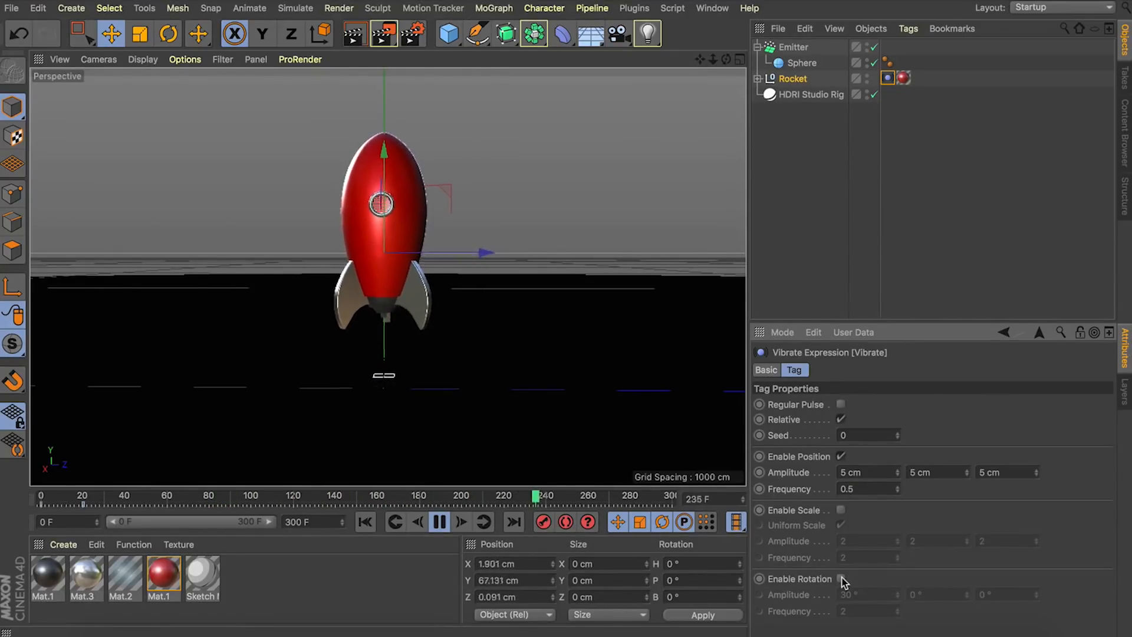
# Step: Enable rotation vibration in the Vibrate tag with a 5° amplitude on all three axes and a frequency of 0.5, and stop playback
pyautogui.click(841, 579)
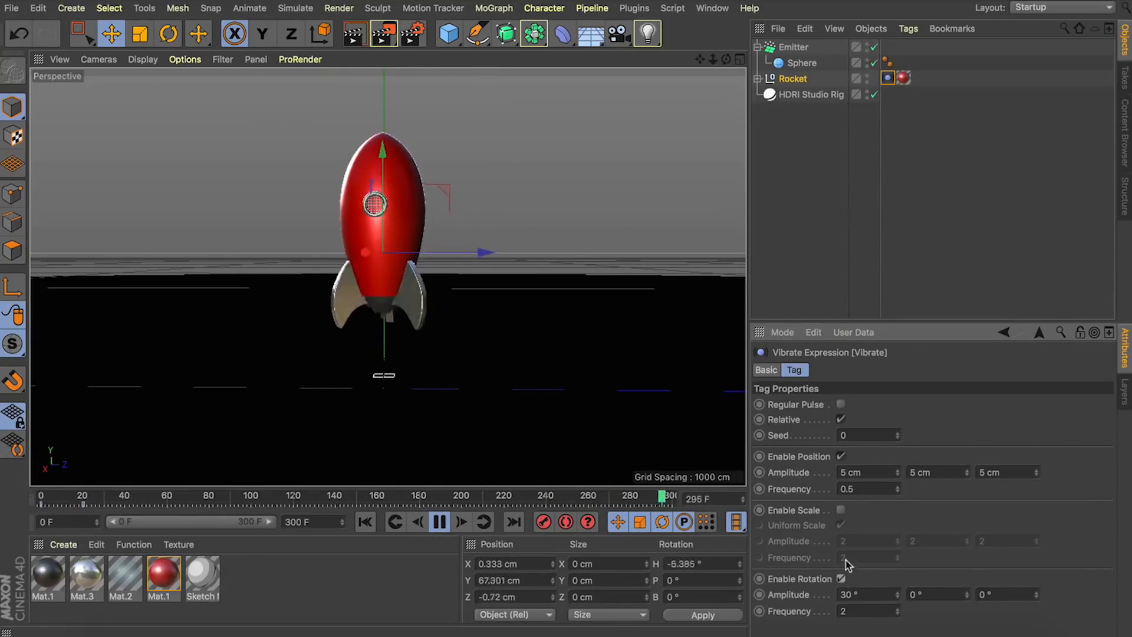
pyautogui.click(874, 595)
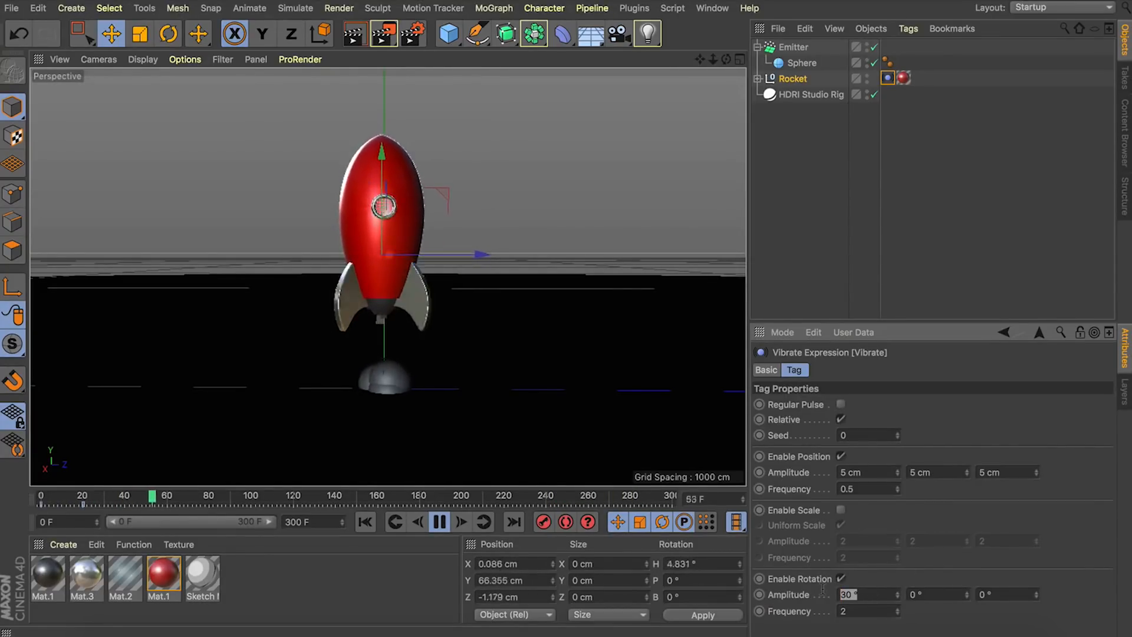
pyautogui.write('5')
pyautogui.press('Tab')
pyautogui.write('5')
pyautogui.press('Tab')
pyautogui.write('5')
pyautogui.press('Tab')
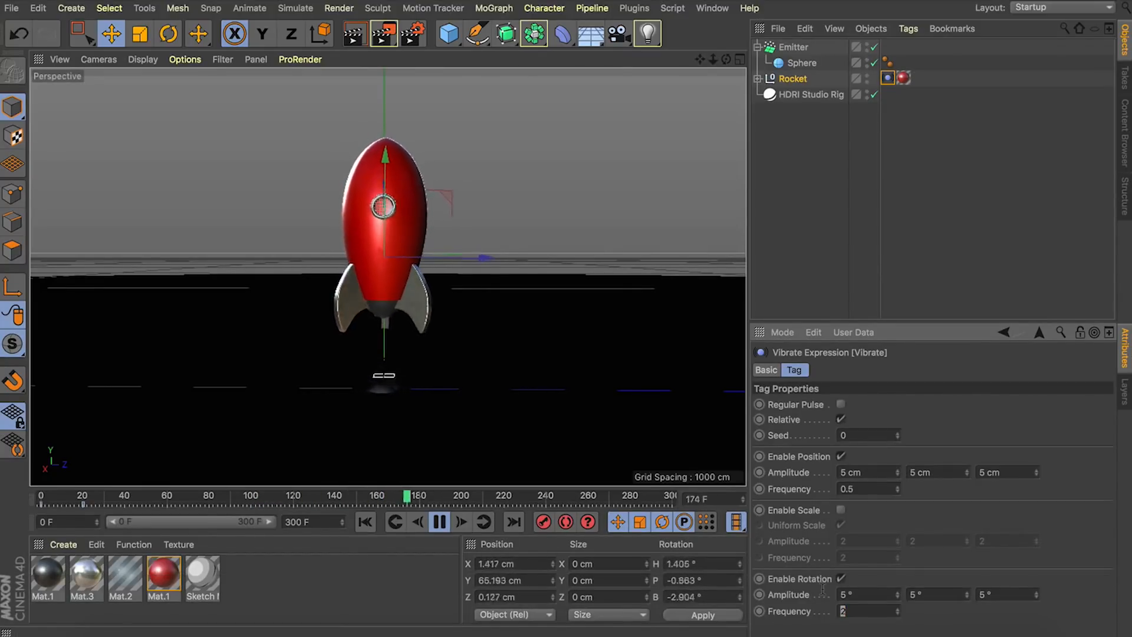
pyautogui.write('0.5')
pyautogui.press('Return')
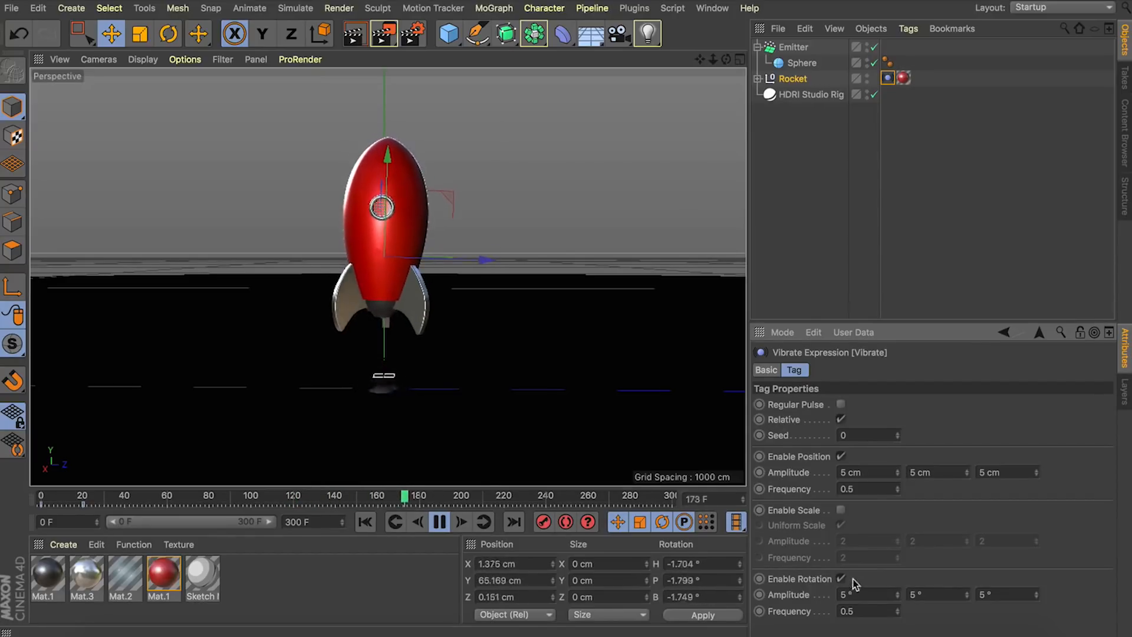
pyautogui.click(439, 521)
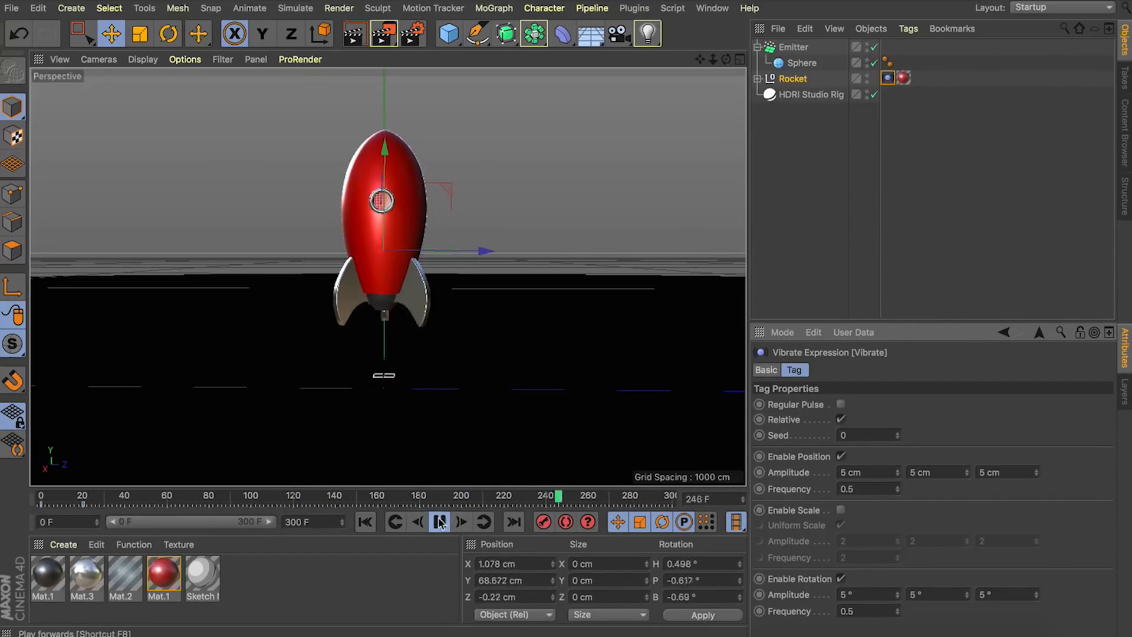
# Step: Keyframe the Vibrate tag's position and rotation amplitudes at frame 20
pyautogui.click(365, 521)
pyautogui.click(86, 498)
pyautogui.moveTo(84, 494); pyautogui.dragTo(83, 495)
pyautogui.keyDown('ctrl'); pyautogui.click(759, 472); pyautogui.keyUp('ctrl')
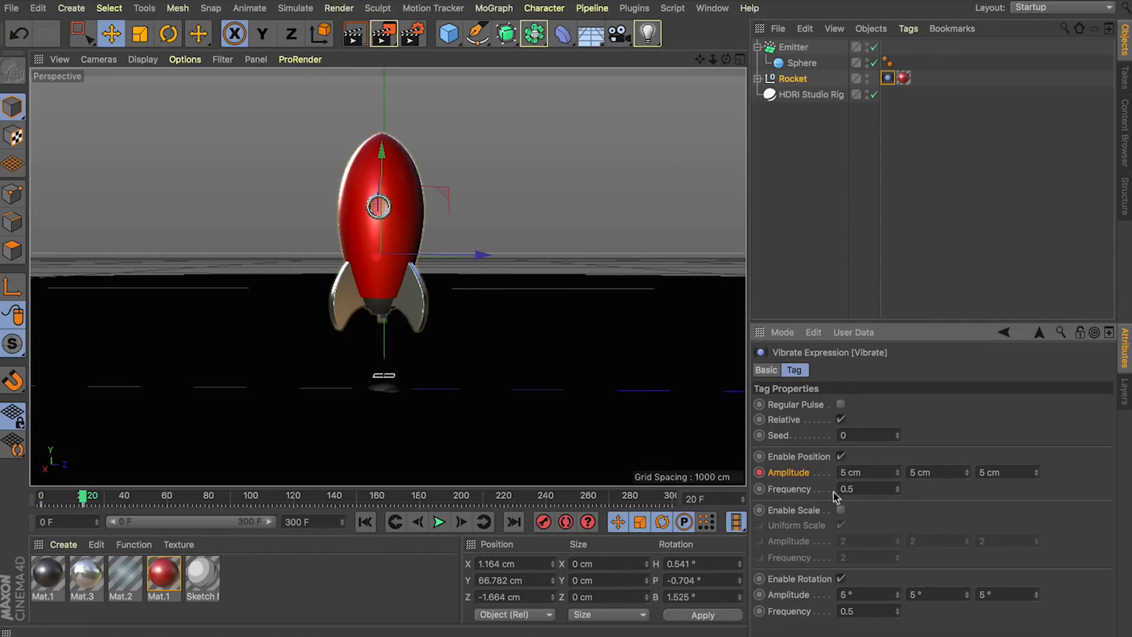
# Step: Keyframe the Vibrate tag's position amplitude at 0 cm and rotation amplitude at 0° on all axes at frame 0
pyautogui.click(365, 522)
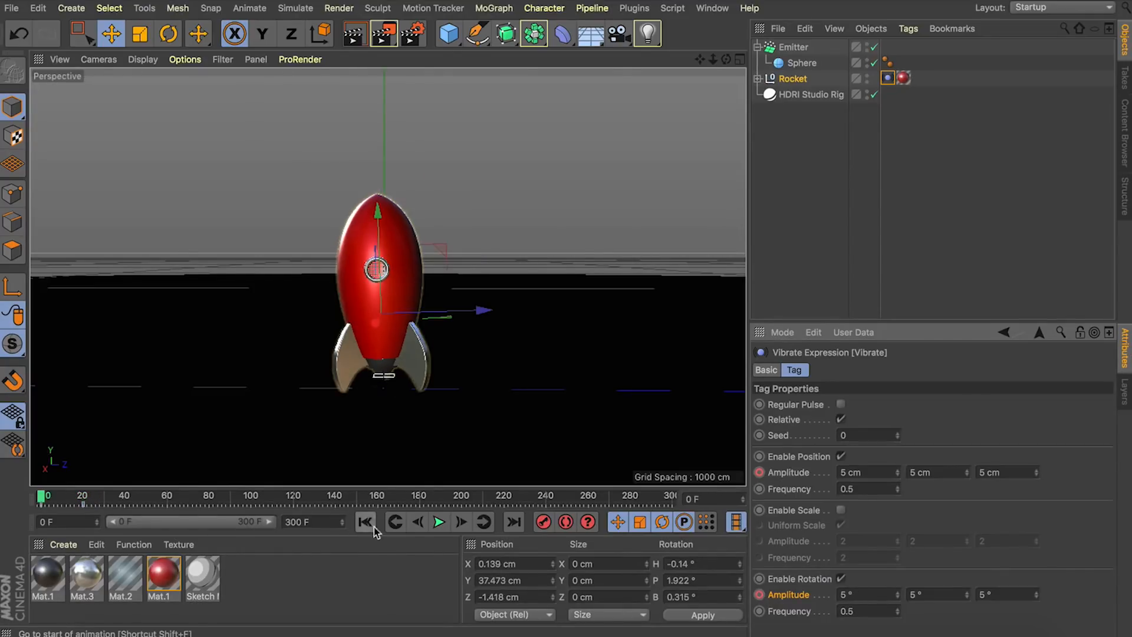
pyautogui.write('0')
pyautogui.press('Tab')
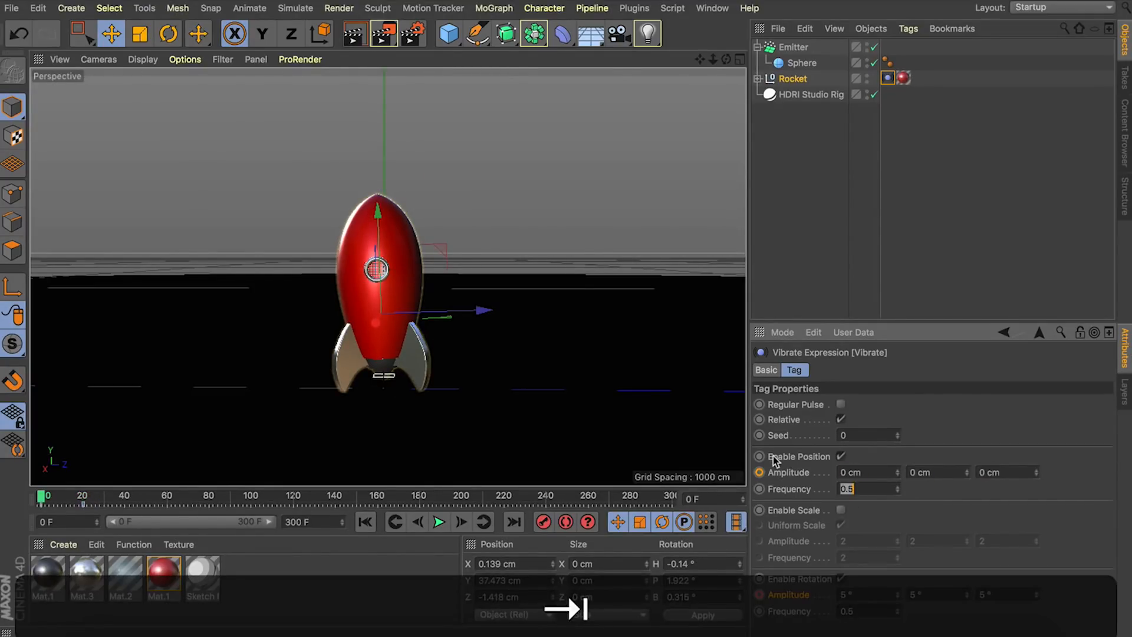
pyautogui.write('0')
pyautogui.press('Tab')
pyautogui.write('0')
pyautogui.press('Tab')
pyautogui.write('0')
pyautogui.press('Tab')
pyautogui.press('Return')
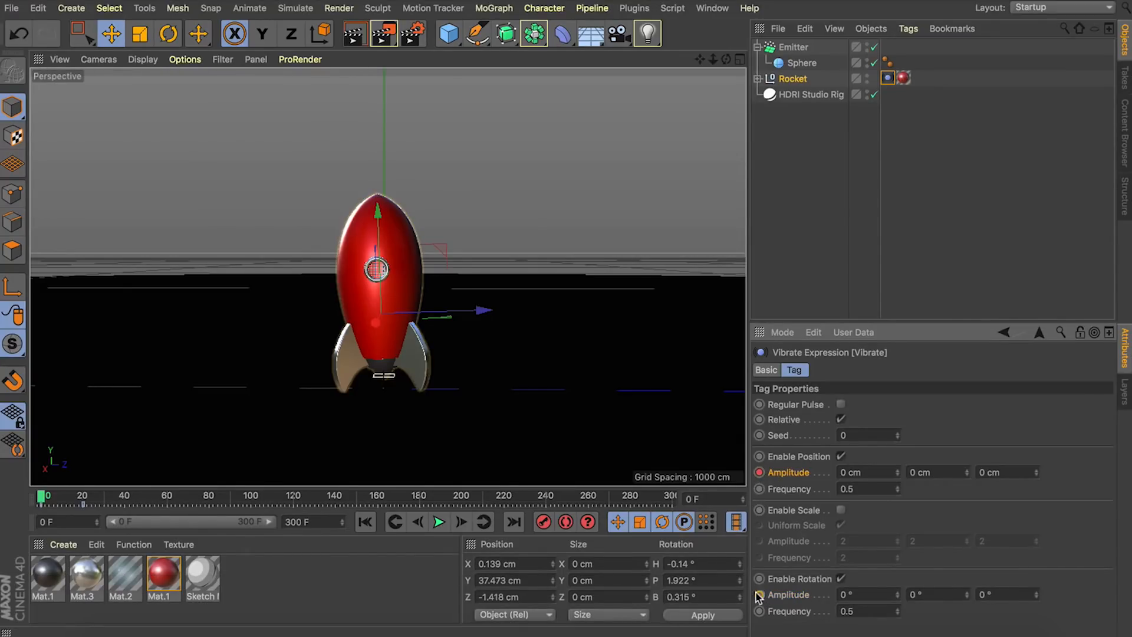
# Step: Set the Rocket null's H, P and B rotation to 0° at frame 0 and play the animation
pyautogui.click(793, 78)
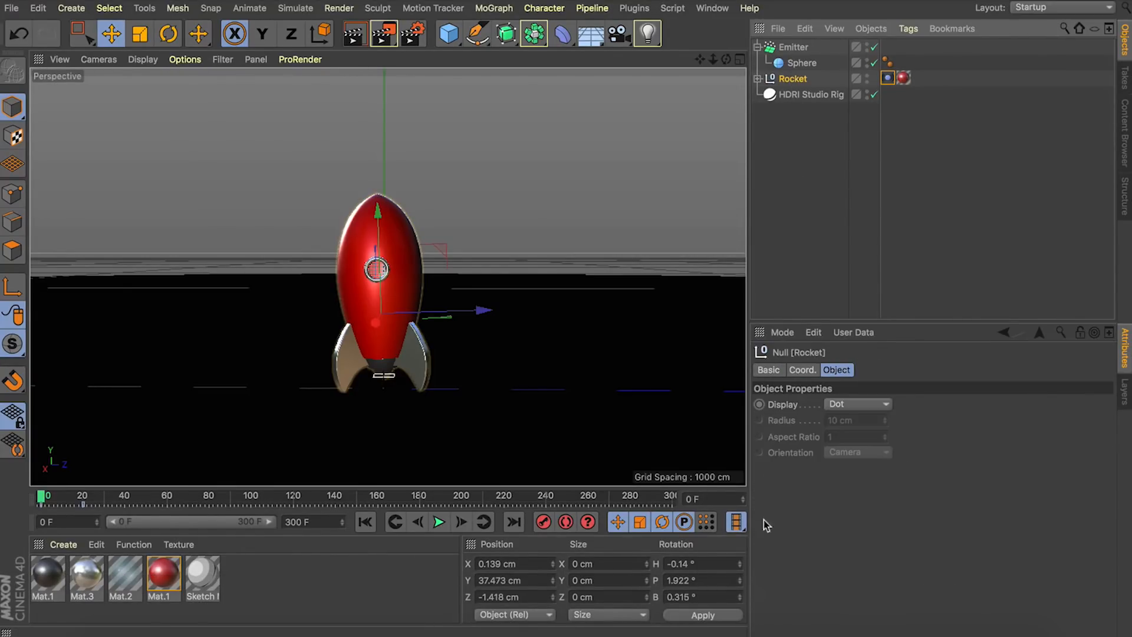
pyautogui.click(682, 564)
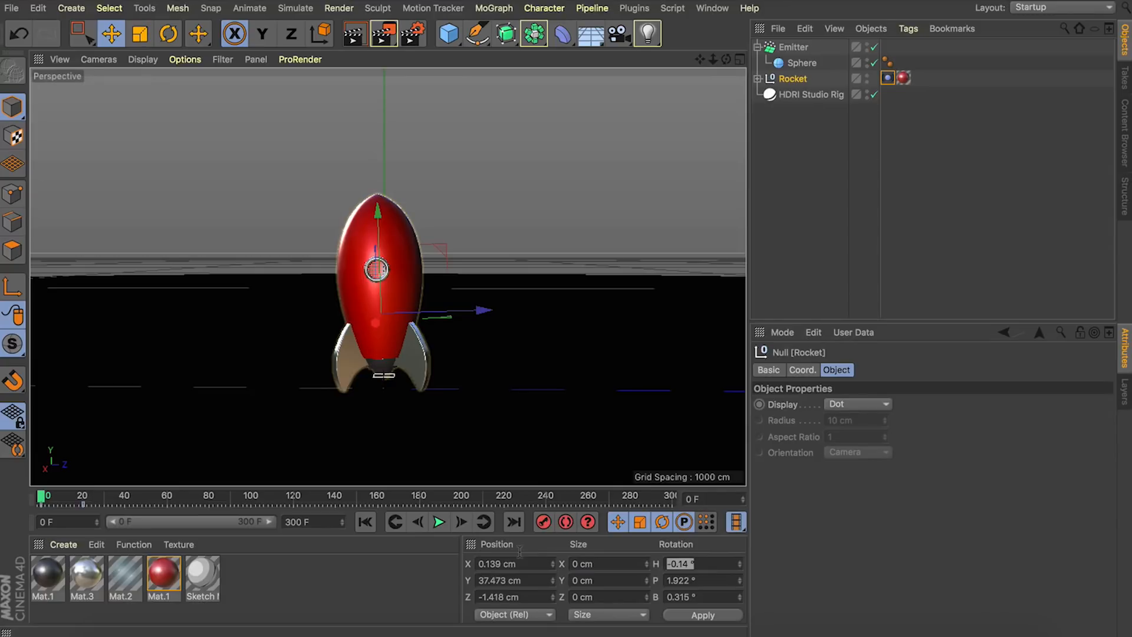
pyautogui.write('0')
pyautogui.press('Tab')
pyautogui.write('0')
pyautogui.press('Tab')
pyautogui.write('0')
pyautogui.press('Return')
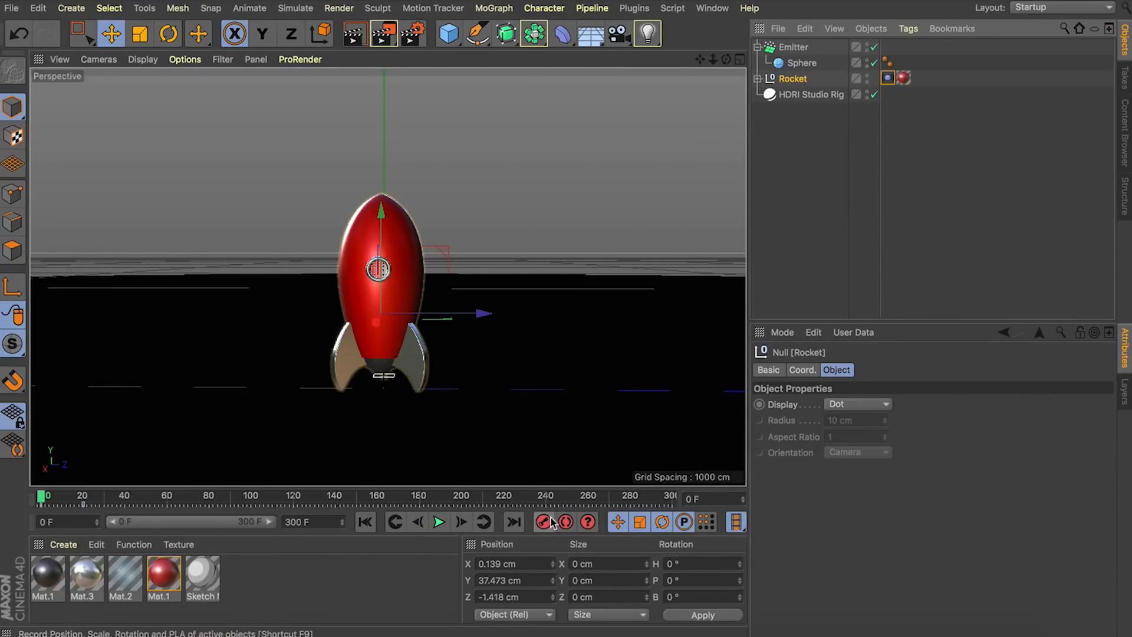
pyautogui.click(438, 521)
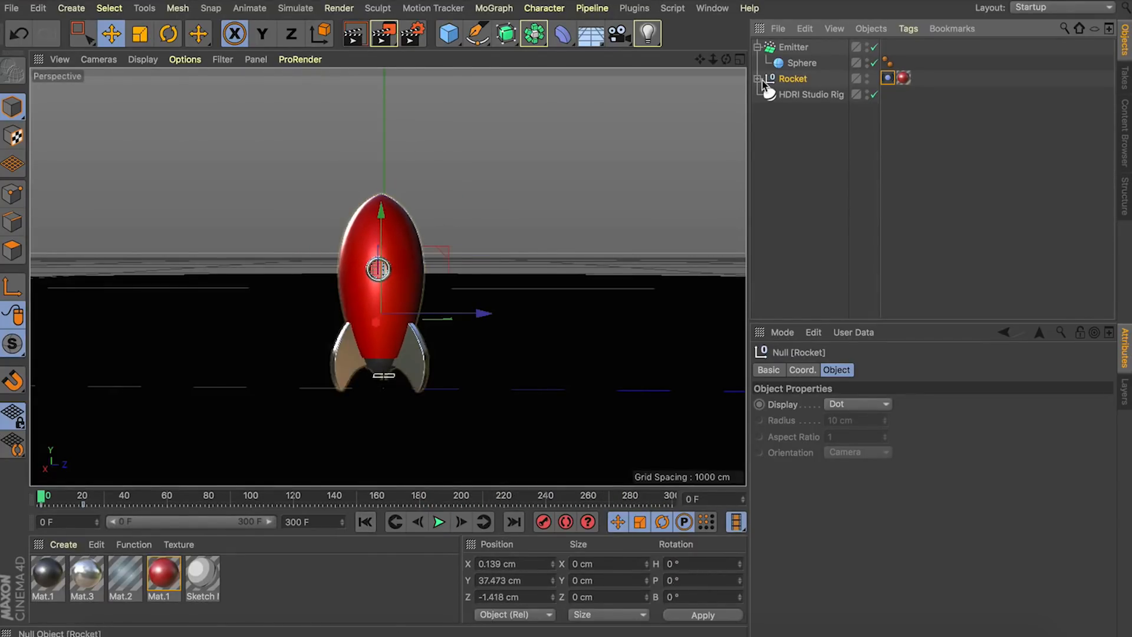
# Step: Nest the Emitter under the Rocket null, preview the animation and return to the first frame
pyautogui.click(758, 78)
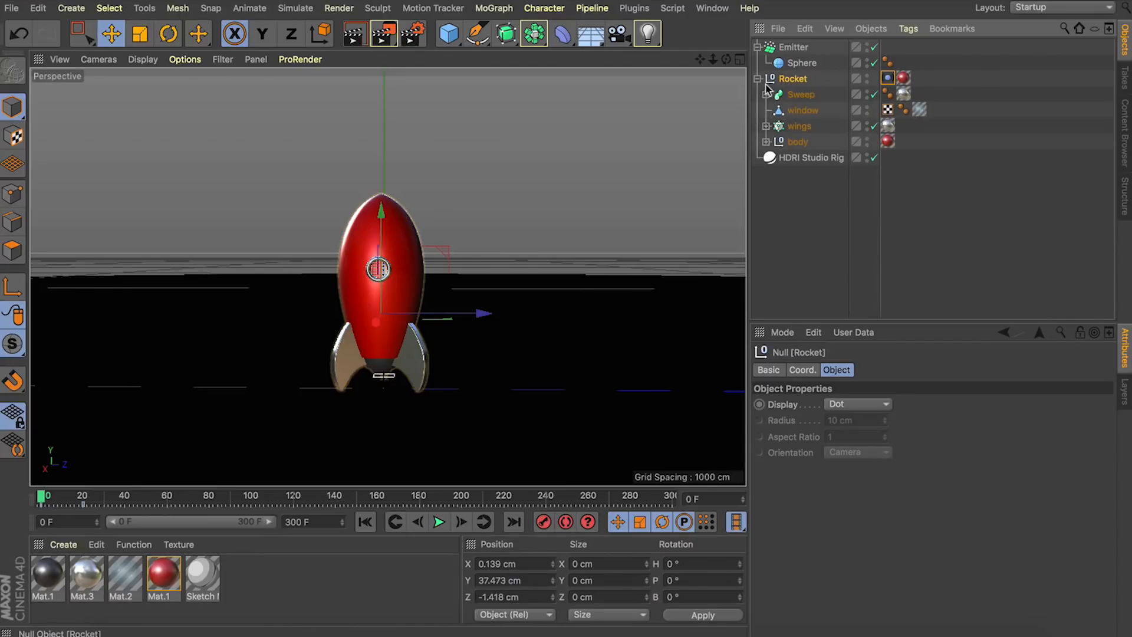
pyautogui.click(778, 47)
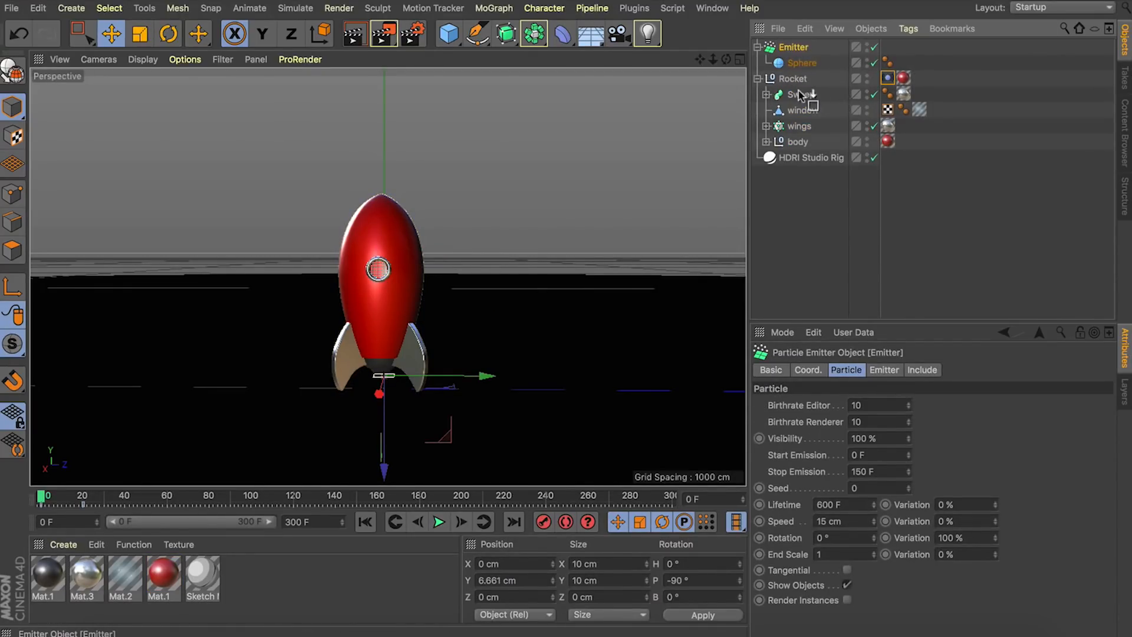
pyautogui.moveTo(788, 82); pyautogui.dragTo(787, 84)
pyautogui.click(440, 523)
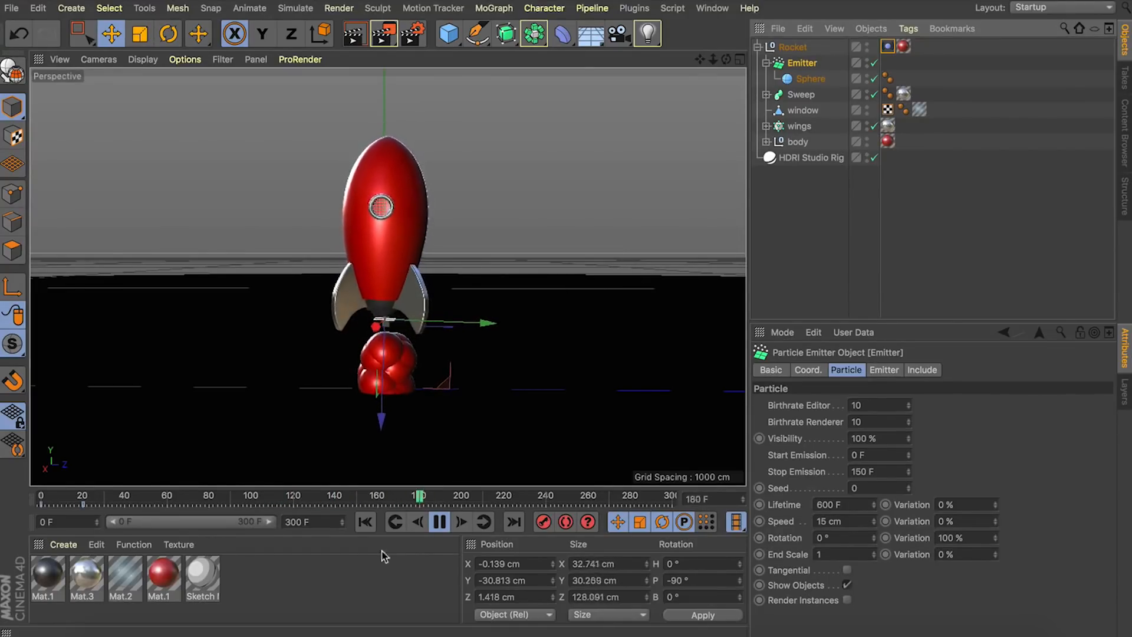
pyautogui.click(441, 521)
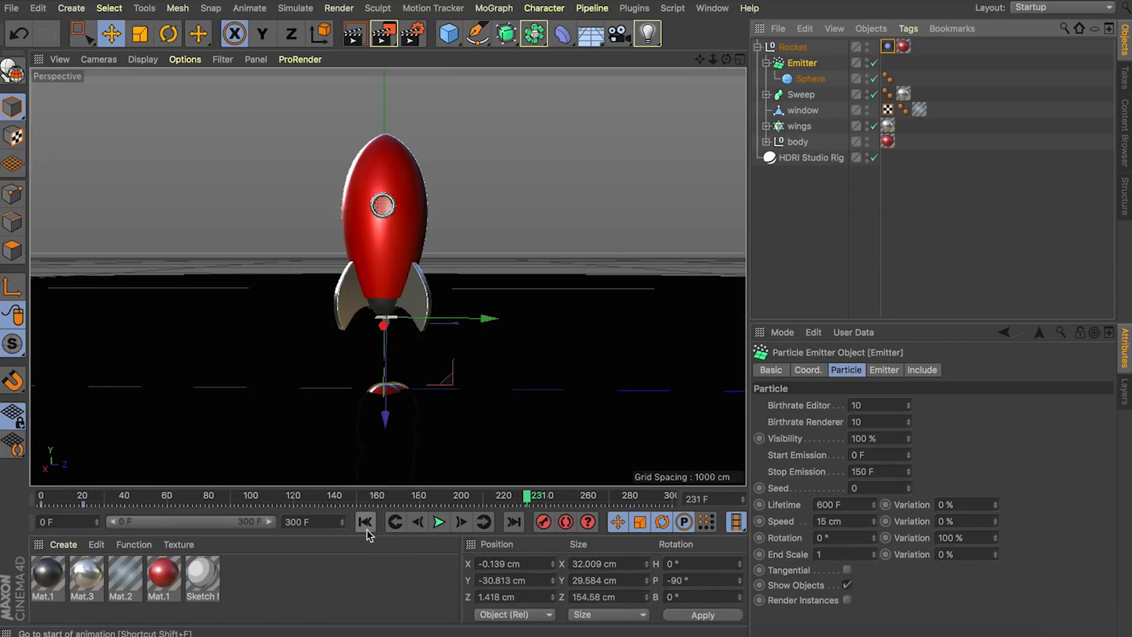
pyautogui.click(365, 523)
# Step: Add a Rigid Body tag to the emitter's Sphere, preview the simulation and return to the first frame
pyautogui.click(810, 79)
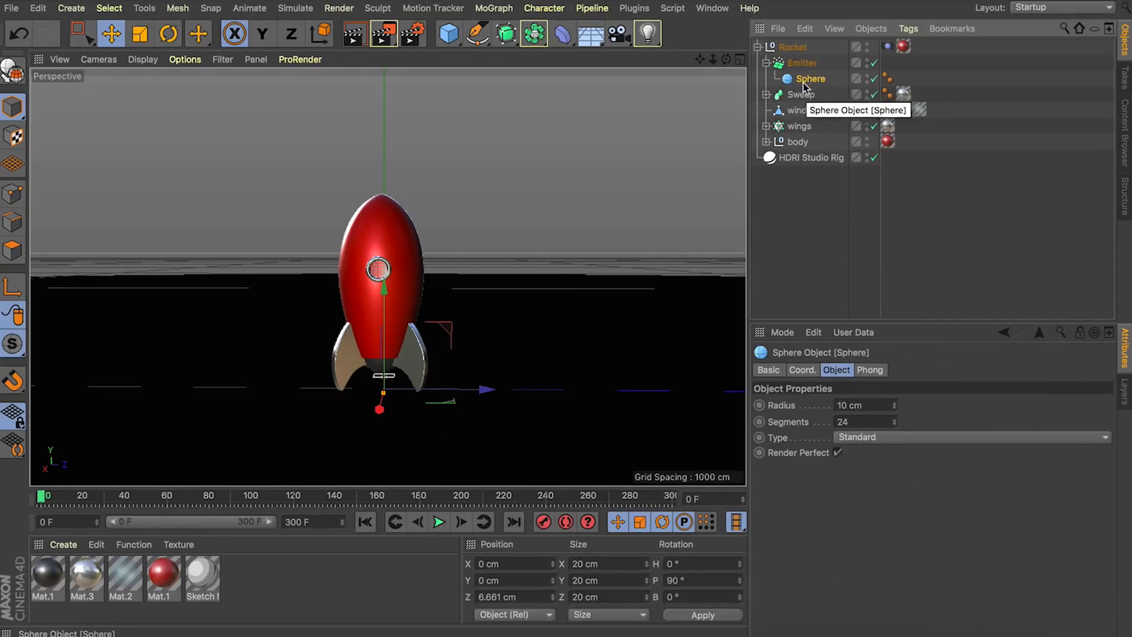
pyautogui.click(908, 29)
pyautogui.moveTo(952, 38)
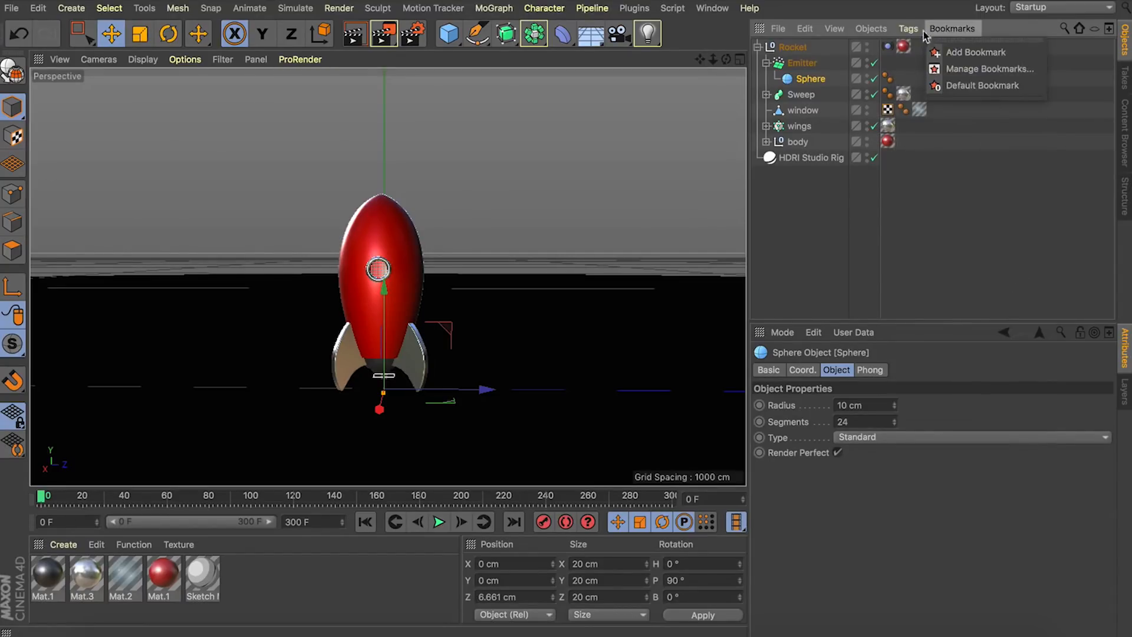
pyautogui.moveTo(908, 28)
pyautogui.moveTo(992, 185)
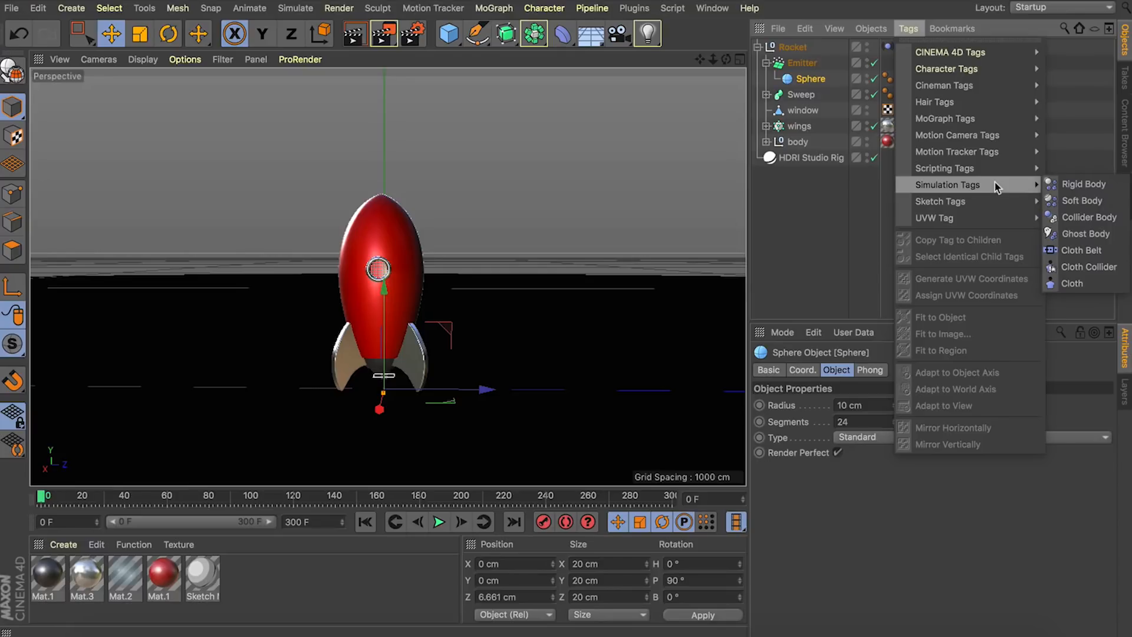
pyautogui.click(1085, 185)
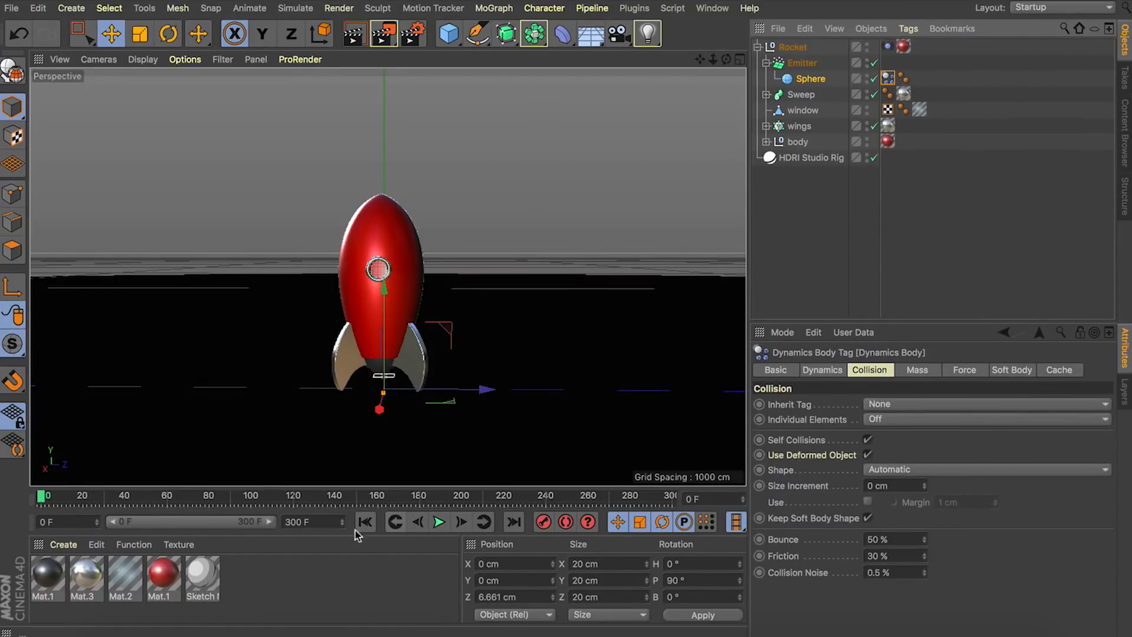
pyautogui.click(439, 522)
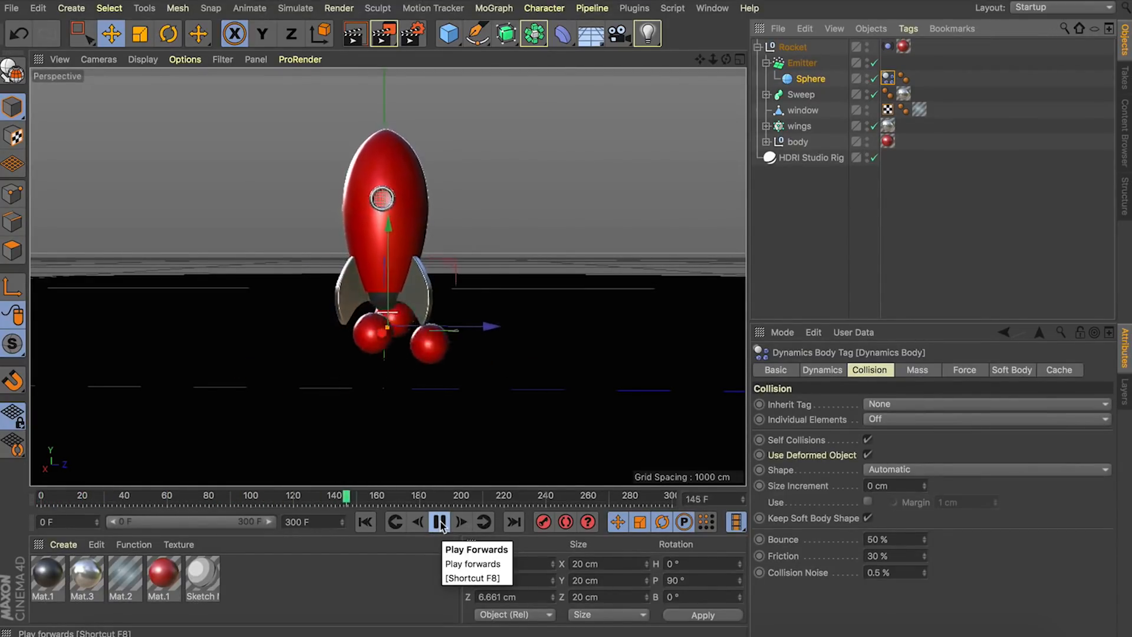
pyautogui.click(440, 523)
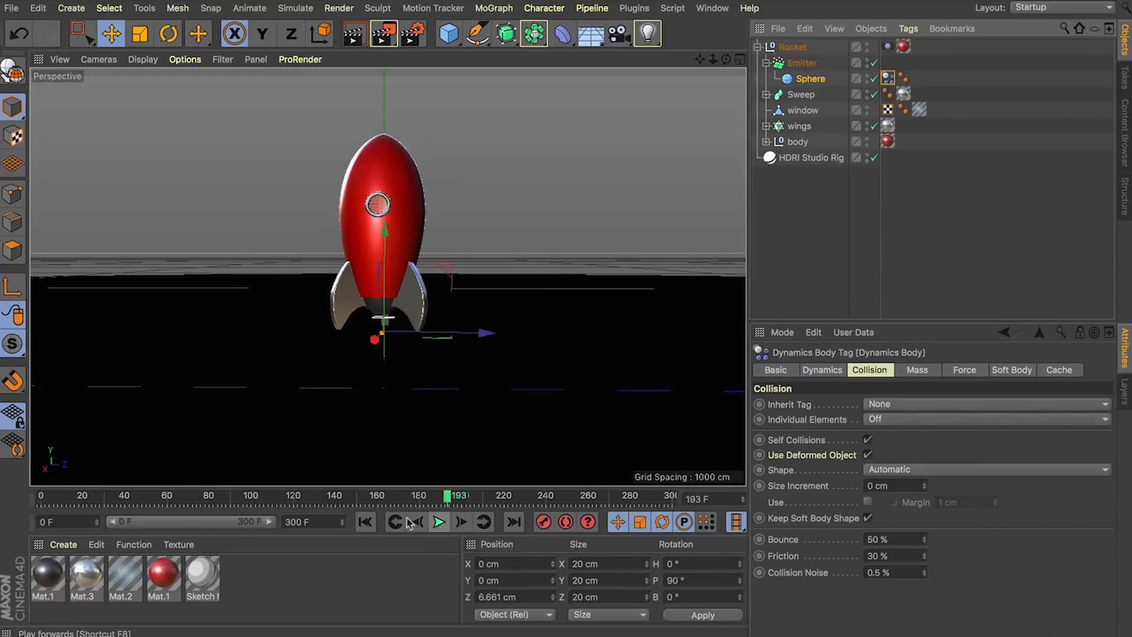
pyautogui.click(366, 521)
# Step: Add a Collider Body tag to the HDRI Studio Rig and play the simulation
pyautogui.click(772, 158)
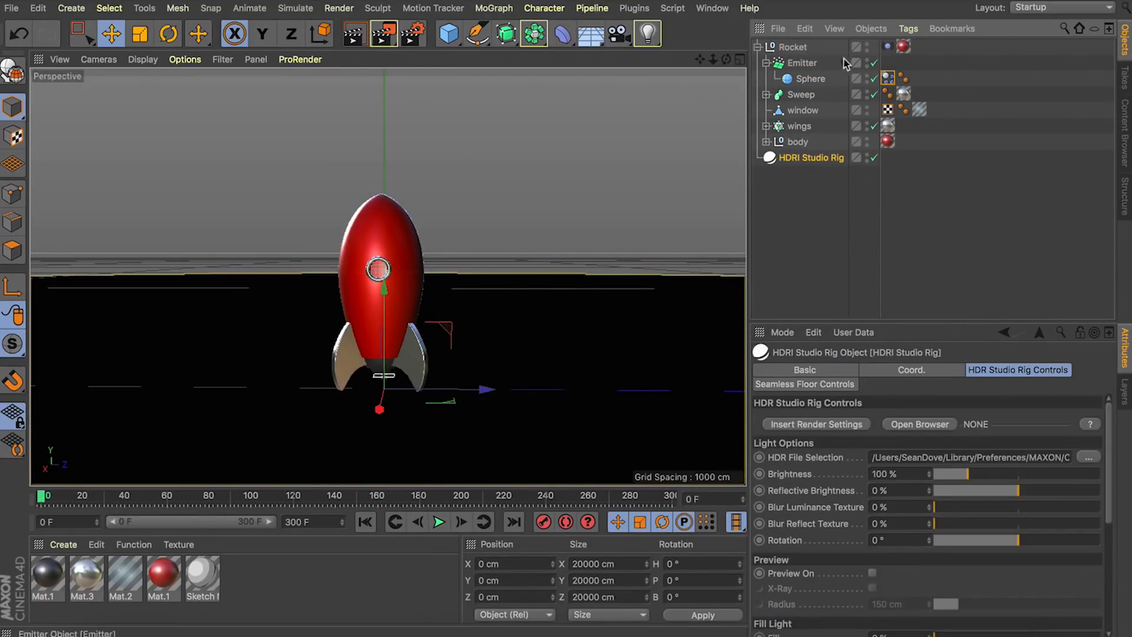
pyautogui.click(917, 28)
pyautogui.moveTo(955, 185)
pyautogui.click(1086, 214)
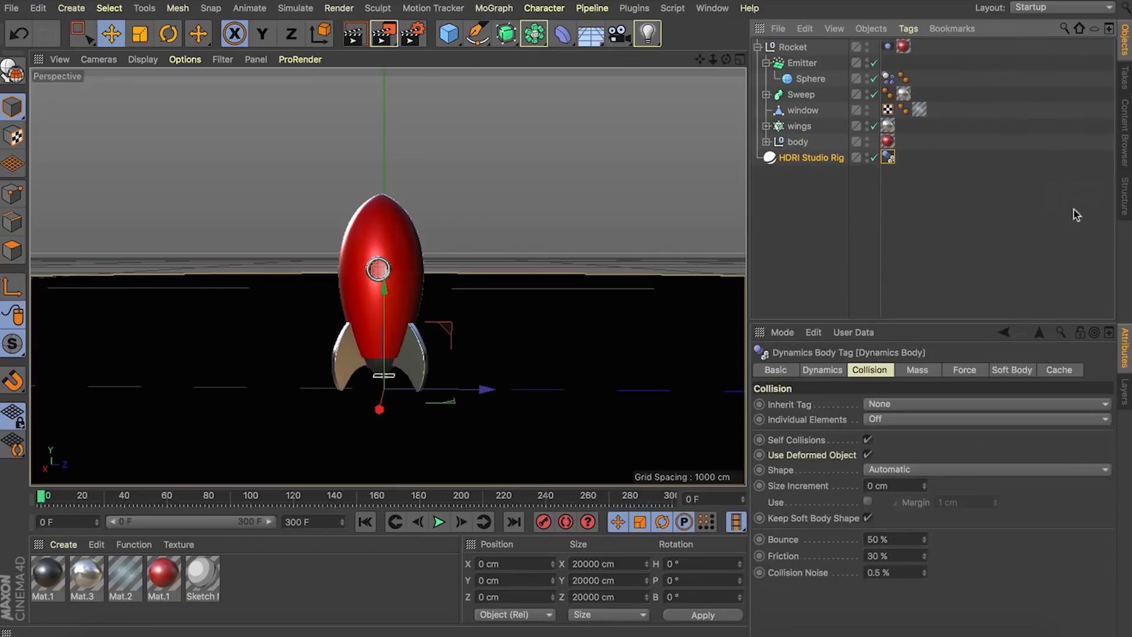
pyautogui.click(439, 522)
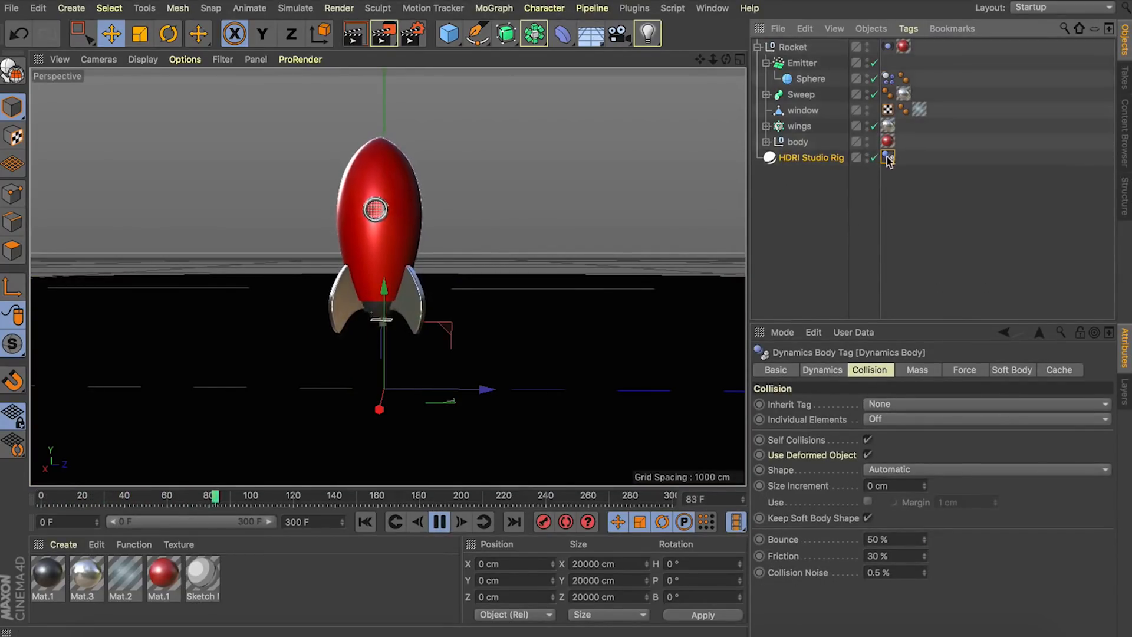
# Step: Set the HDRI Studio Rig's collision shape to Static Mesh, preview the simulation and return to the first frame
pyautogui.click(885, 470)
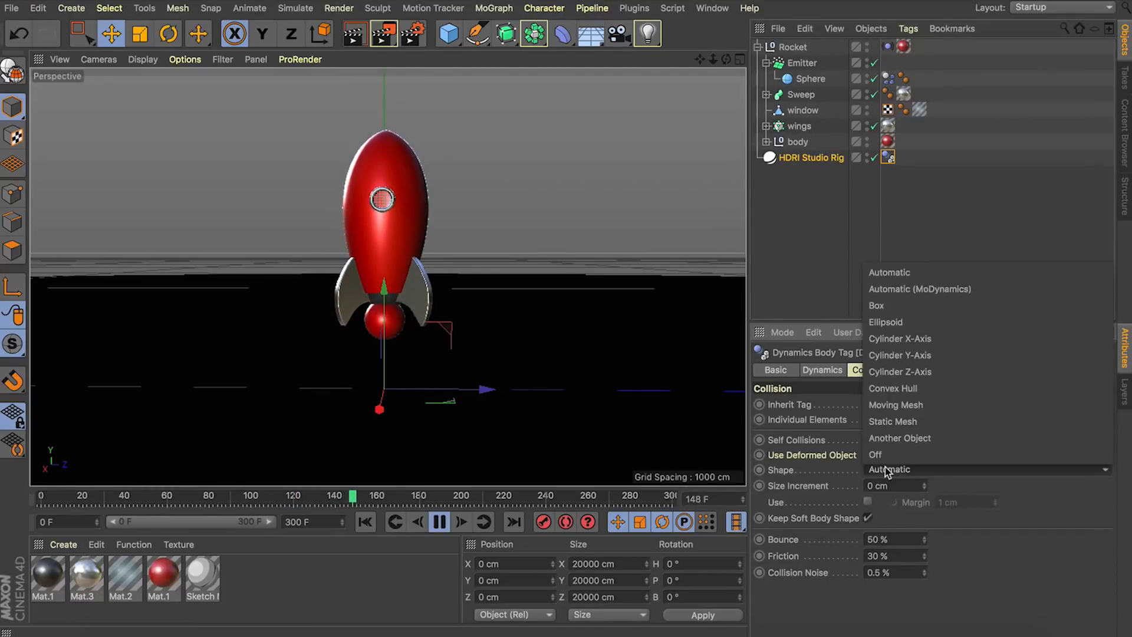
pyautogui.click(897, 420)
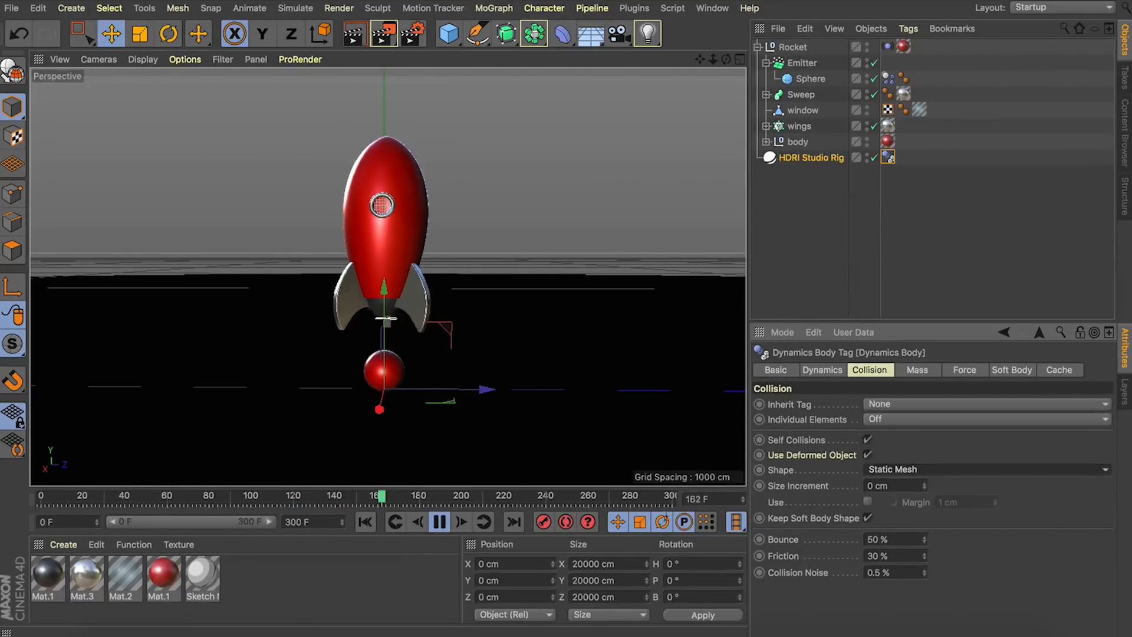
pyautogui.click(365, 522)
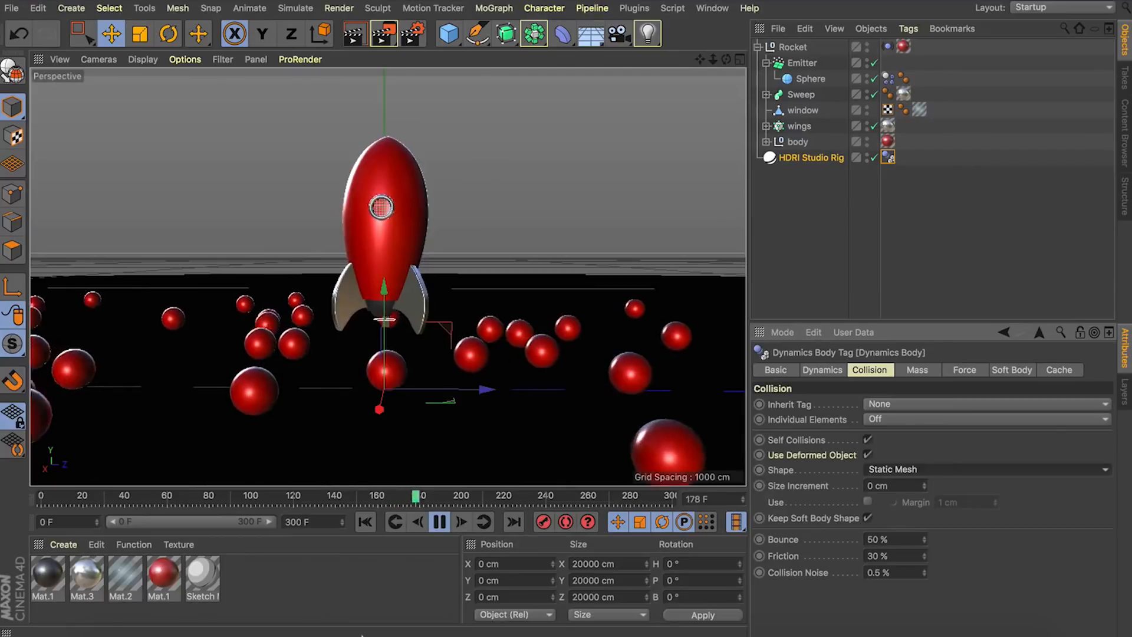
pyautogui.click(439, 522)
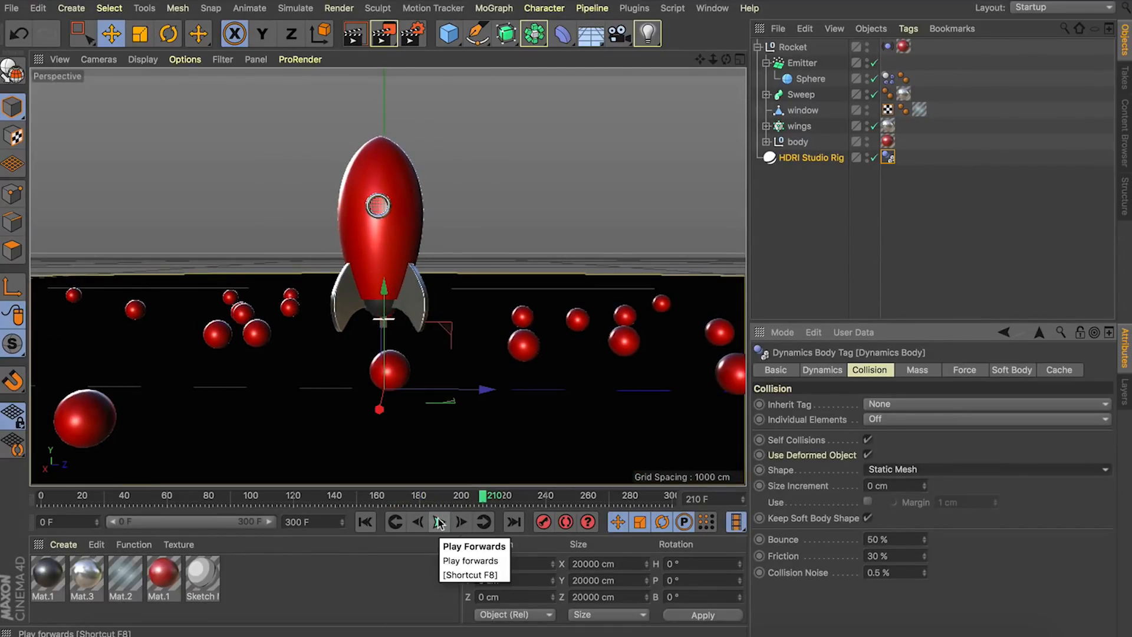
pyautogui.click(363, 522)
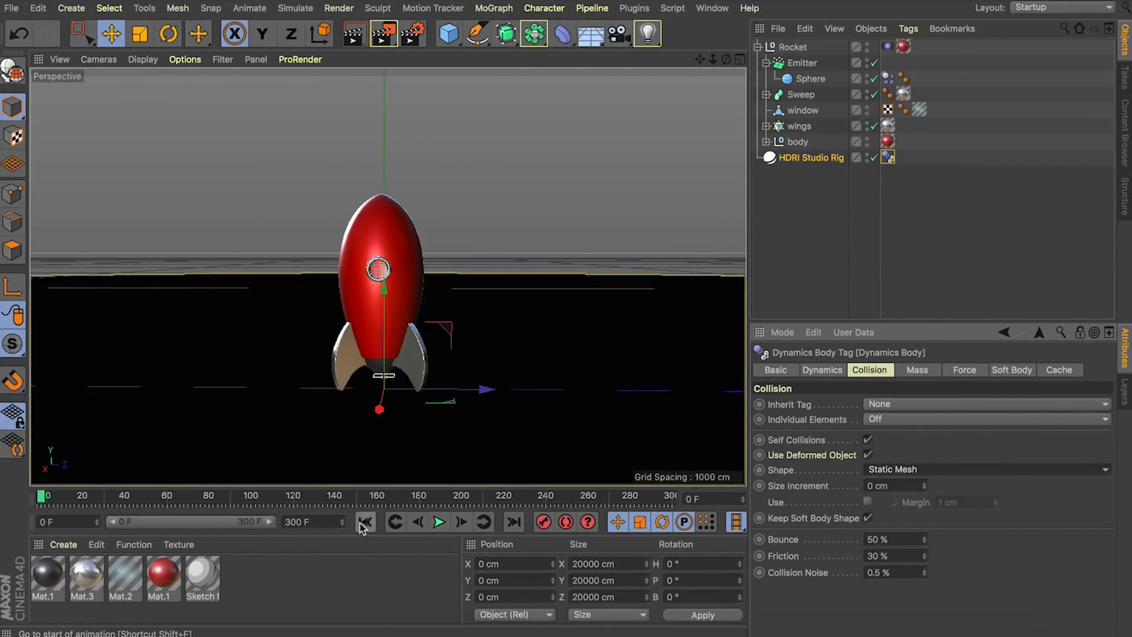
# Step: Set the collision Size Increment of the Sphere's dynamics tag to -3 cm and play the simulation
pyautogui.click(888, 78)
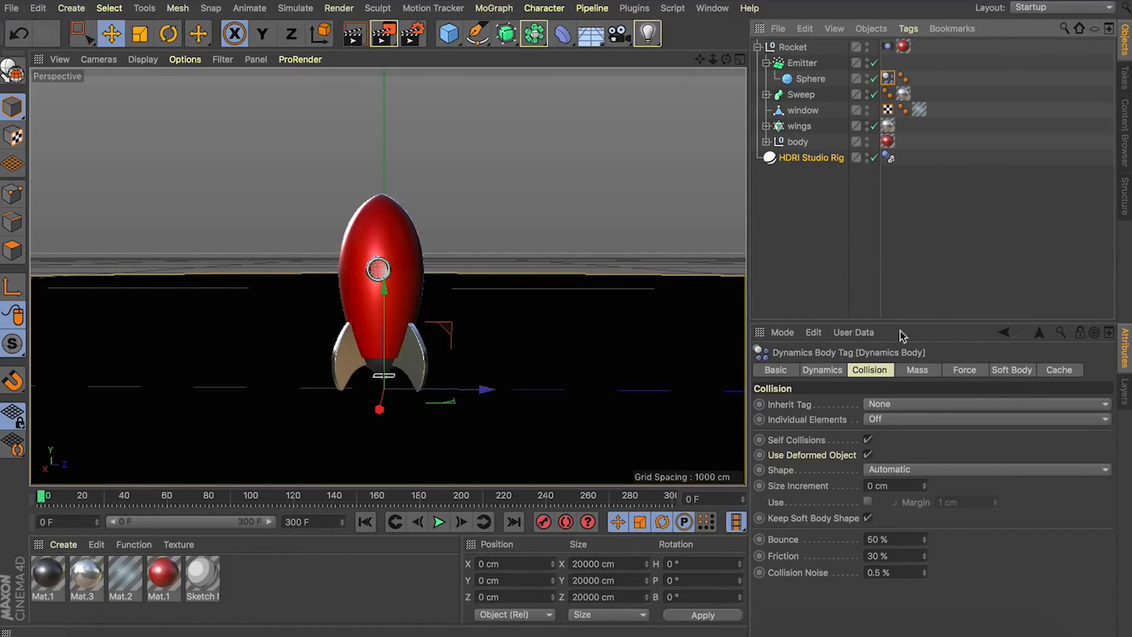
pyautogui.click(817, 85)
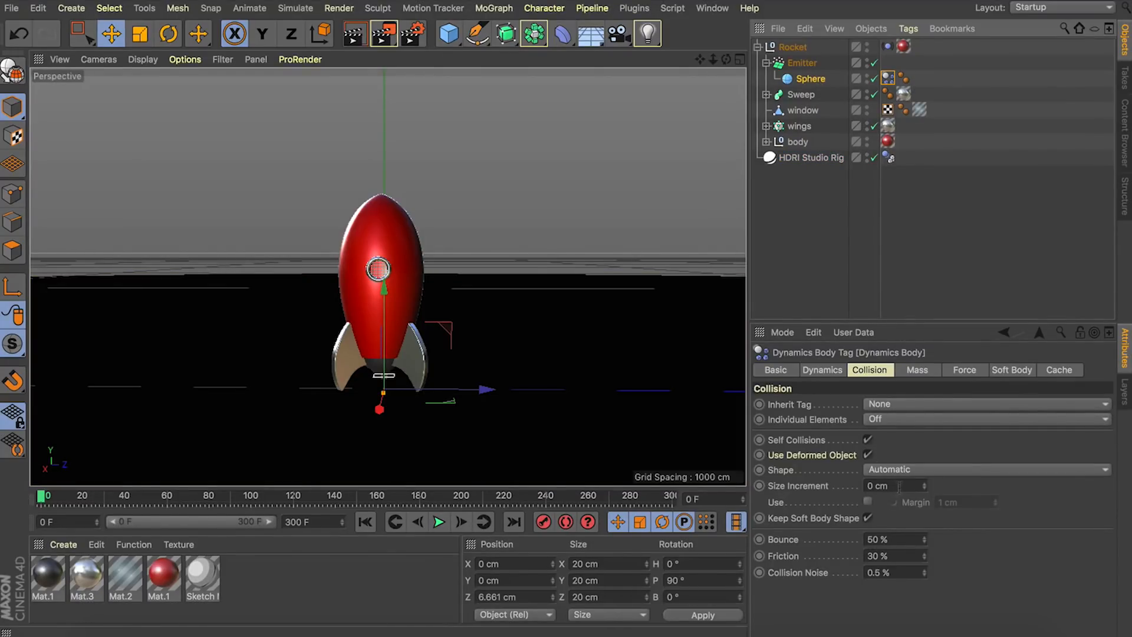
pyautogui.click(899, 486)
pyautogui.press('BackSpace')
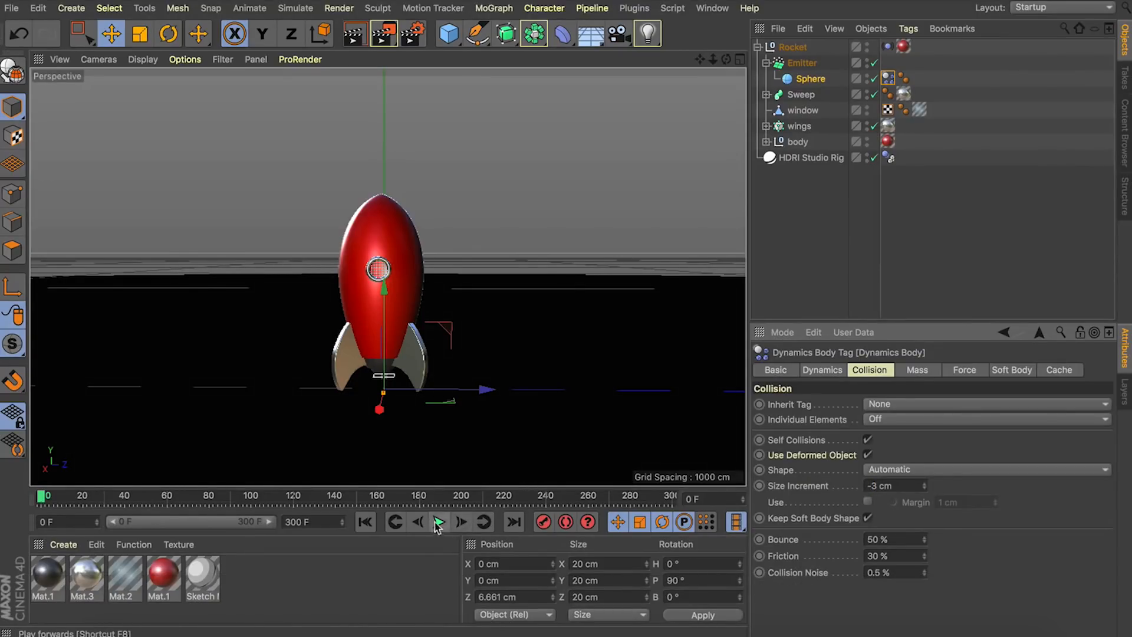
pyautogui.click(438, 522)
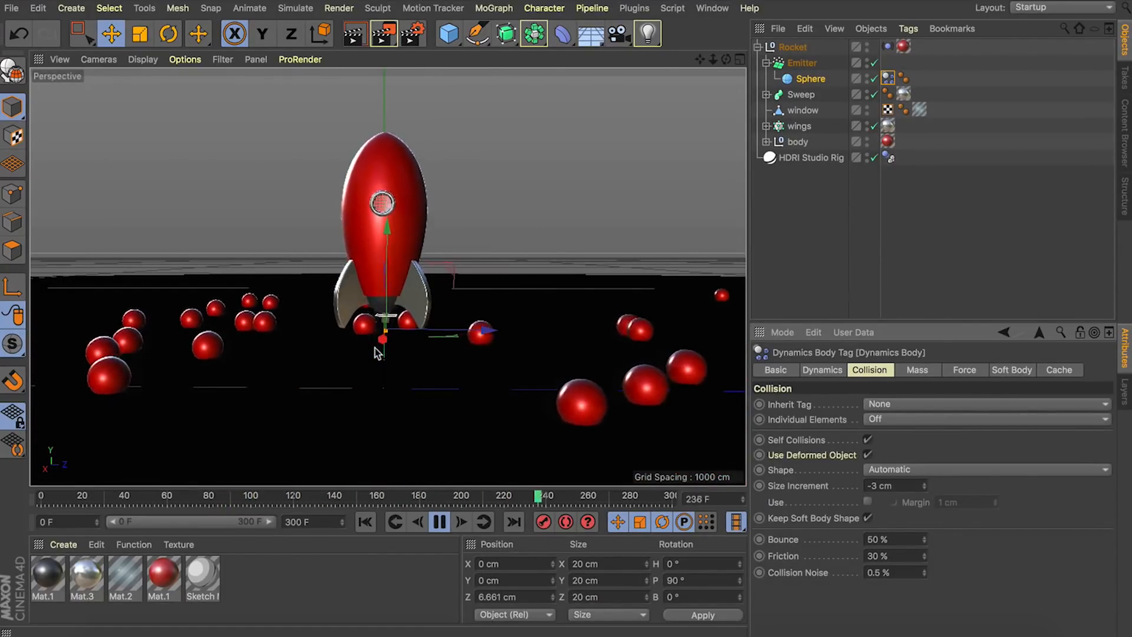
# Step: Set the collision Size Increment of the Sphere's dynamics tag to -5 cm, preview the simulation and return to the first frame
pyautogui.moveTo(879, 483); pyautogui.dragTo(871, 483)
pyautogui.write('5')
pyautogui.press('Return')
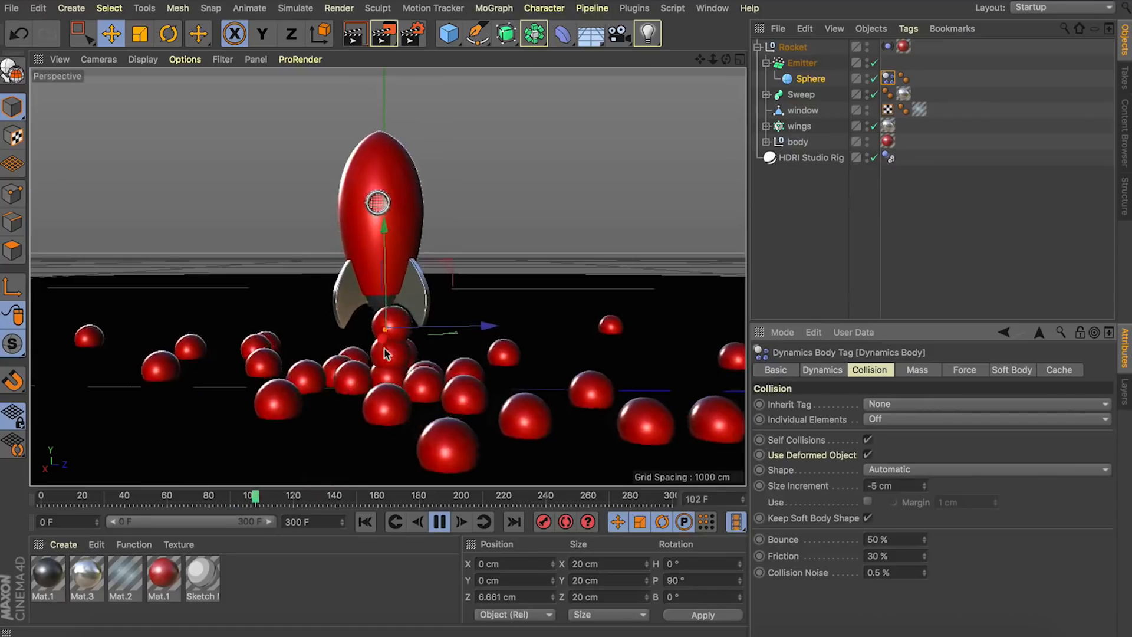
pyautogui.click(439, 521)
pyautogui.click(366, 522)
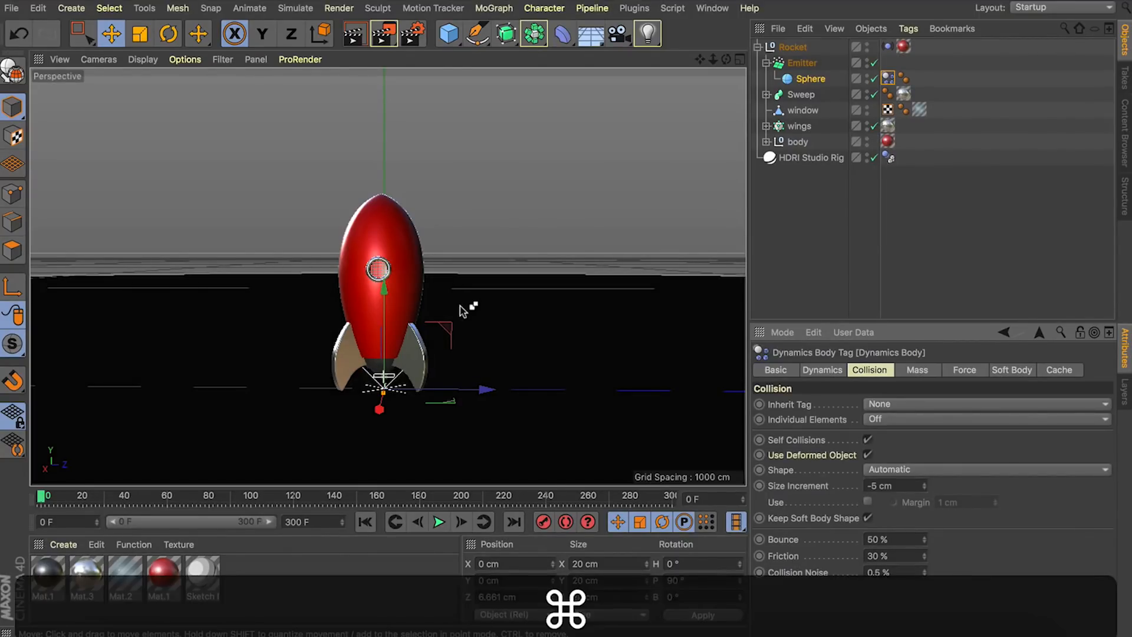
# Step: Set the project's dynamics Gravity to -50 cm, preview the simulation and return to the first frame
pyautogui.press('super+d')
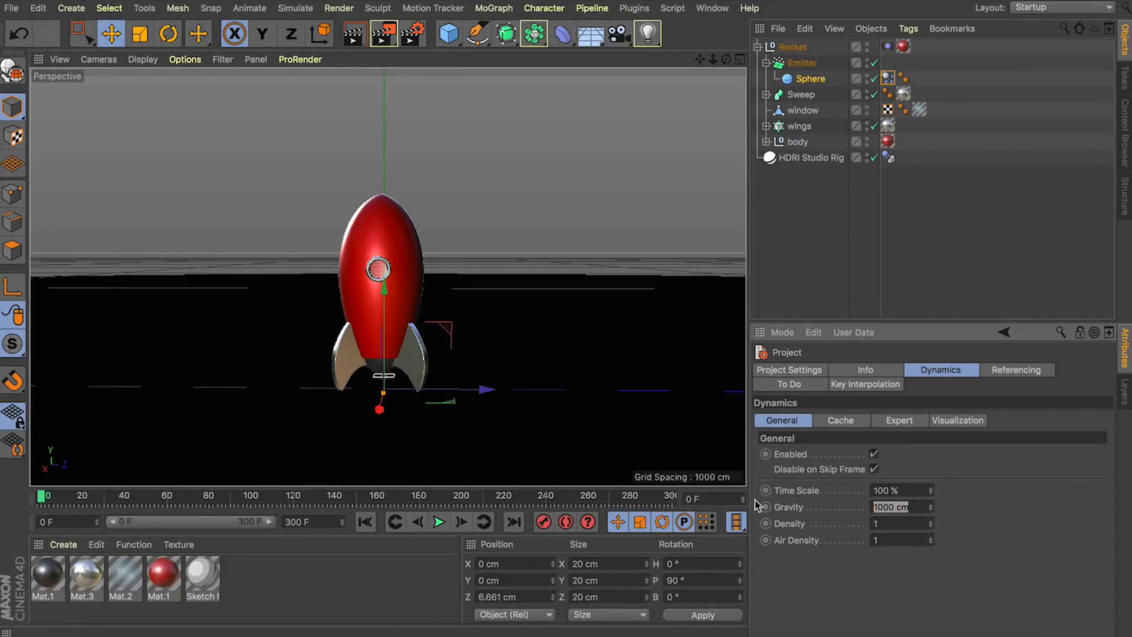
pyautogui.write('-50')
pyautogui.press('Return')
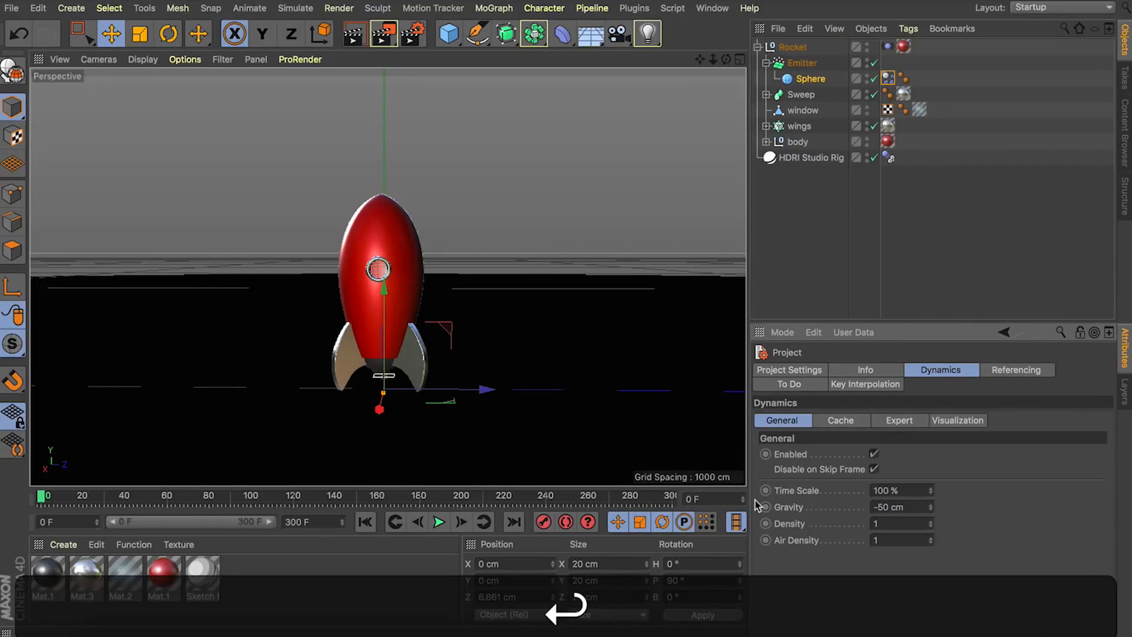
pyautogui.click(438, 521)
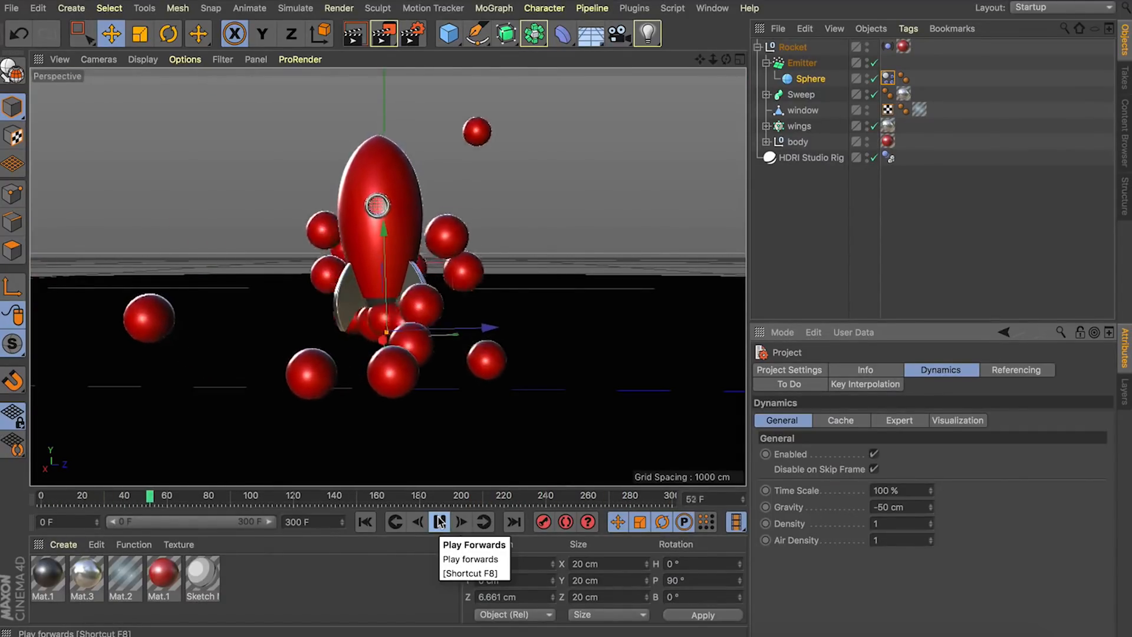
pyautogui.click(439, 521)
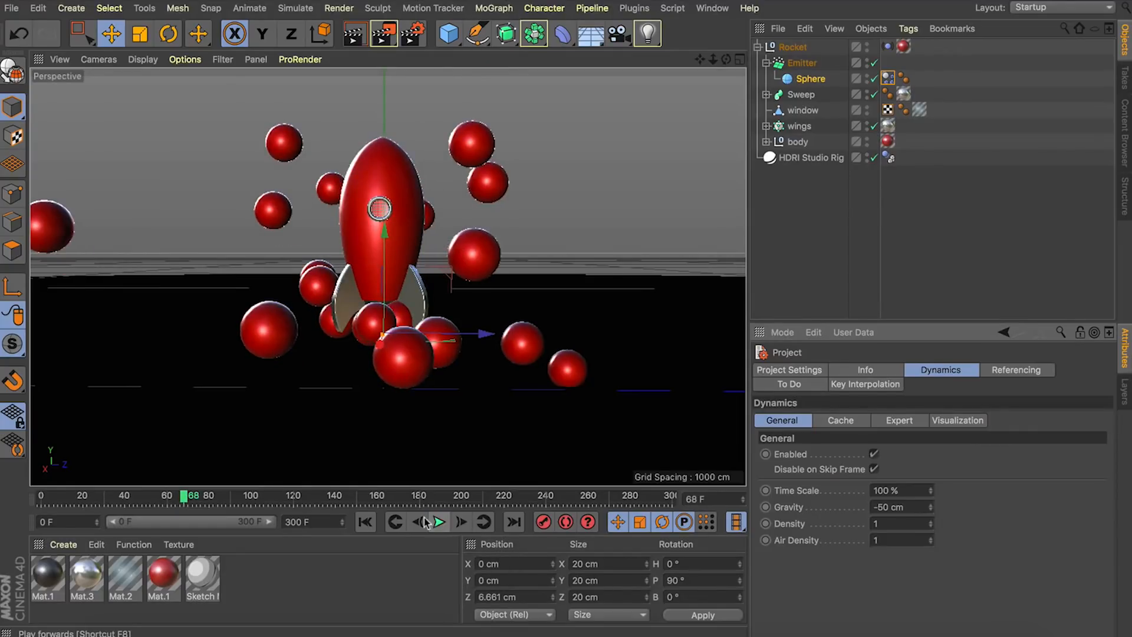
pyautogui.click(366, 523)
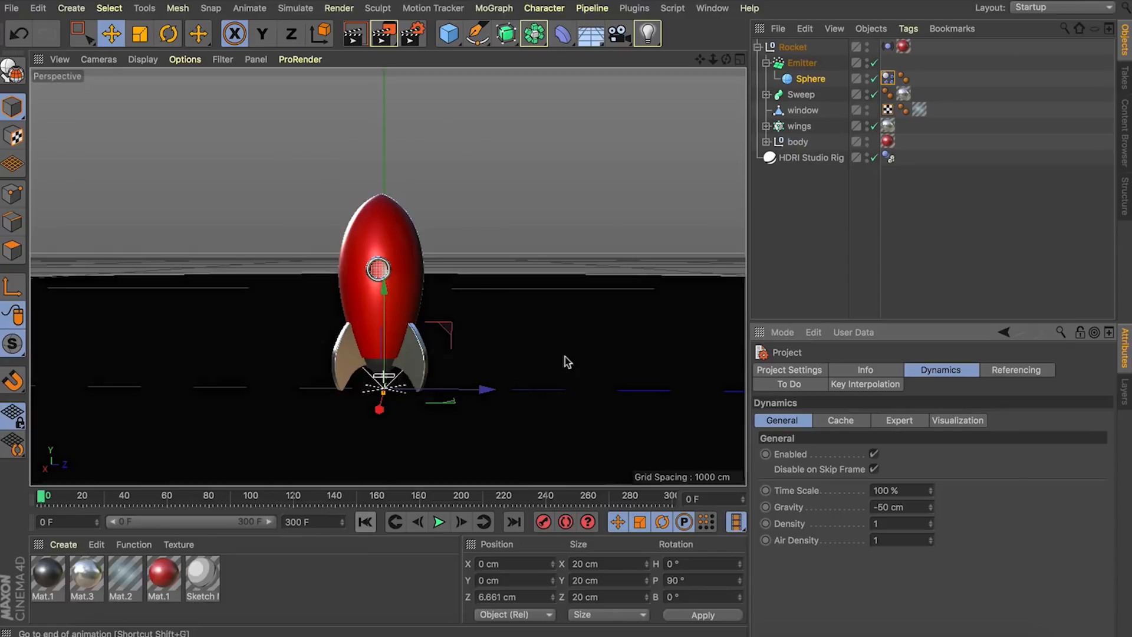
# Step: Set the Emitter's particle Speed to 50 cm and play the simulation
pyautogui.click(802, 63)
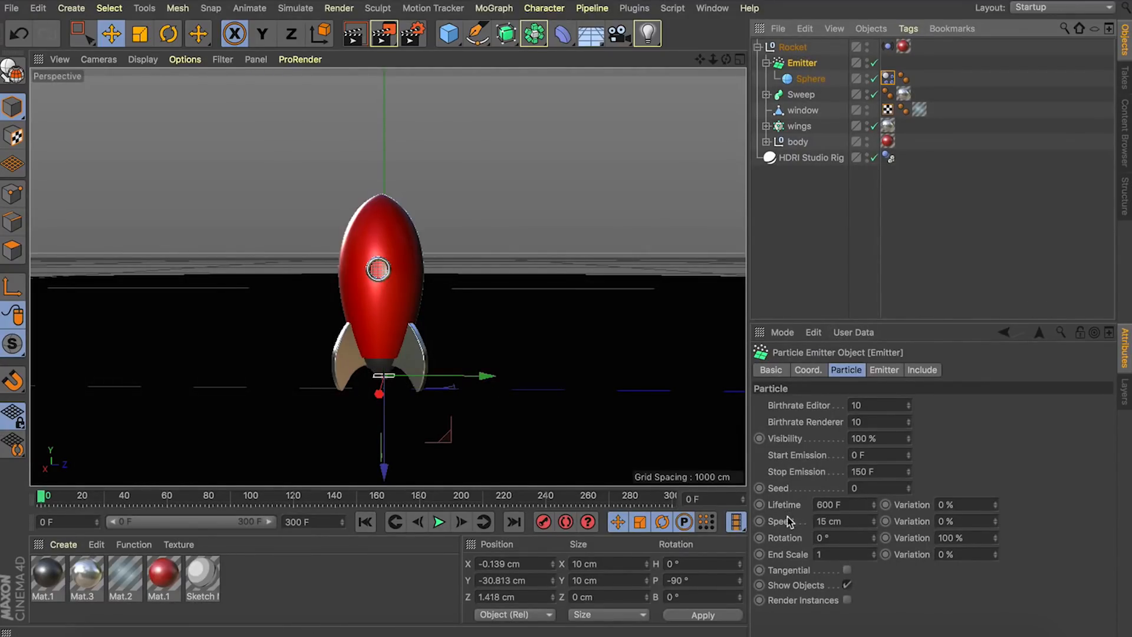
pyautogui.moveTo(844, 521); pyautogui.dragTo(748, 511)
pyautogui.write('50')
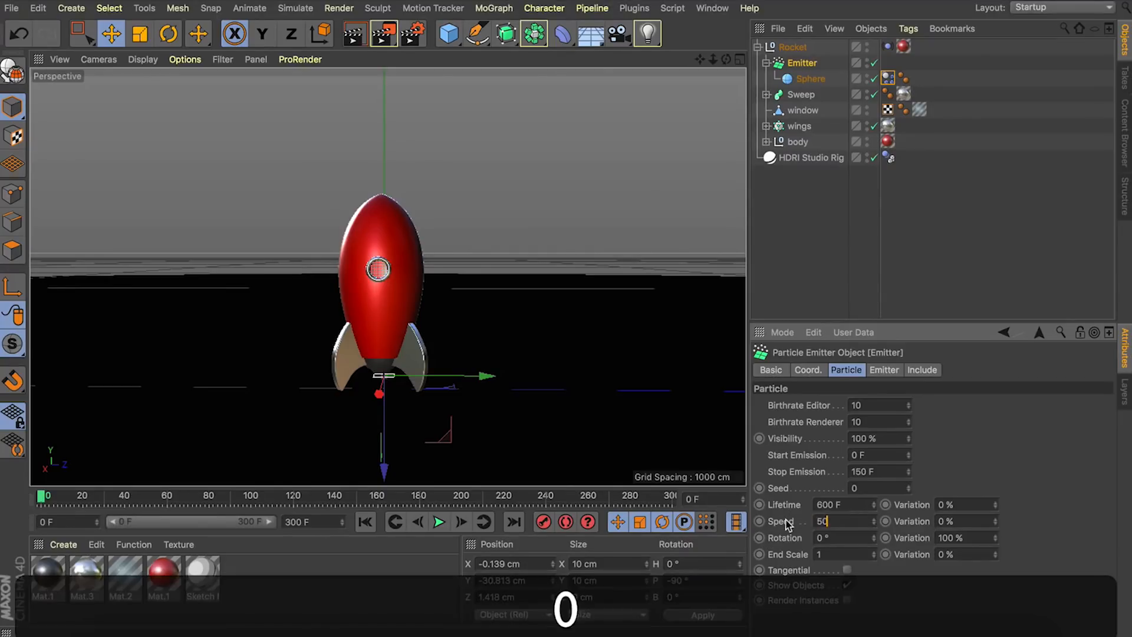
pyautogui.press('Return')
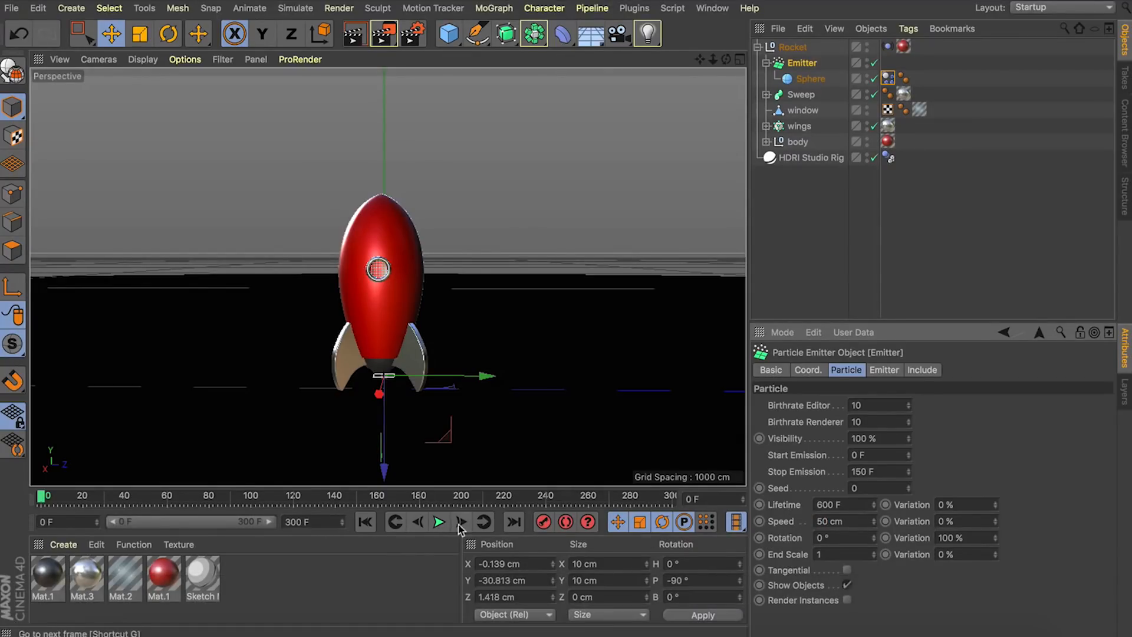
pyautogui.click(436, 523)
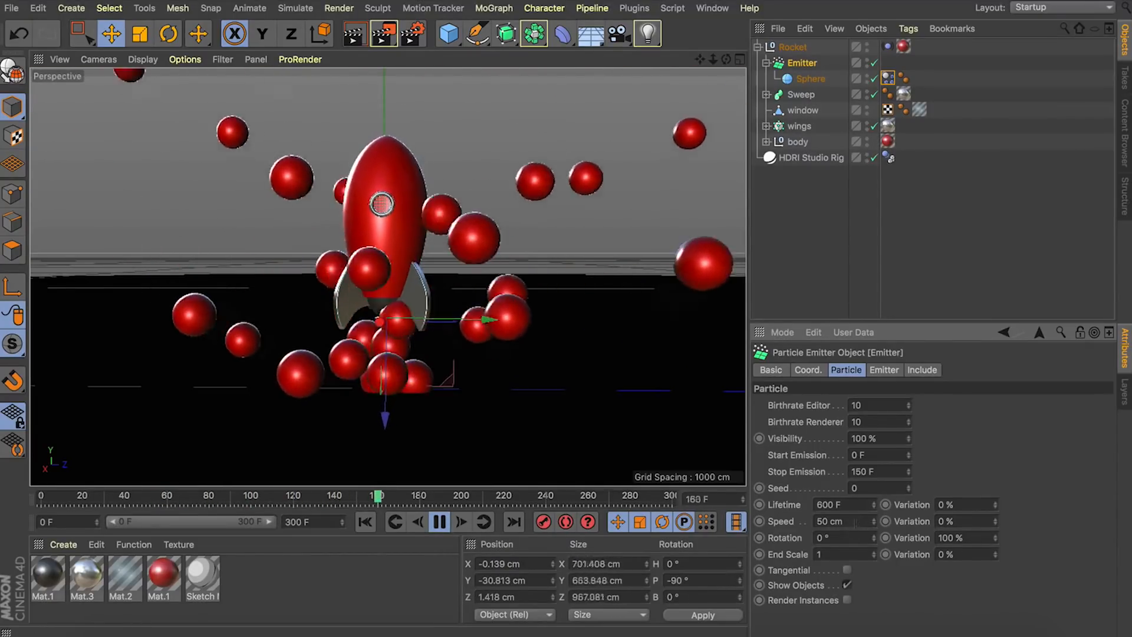
# Step: Set the Emitter's particle Speed to 100 cm and return to the first frame
pyautogui.moveTo(844, 521); pyautogui.dragTo(748, 503)
pyautogui.write('100')
pyautogui.press('Return')
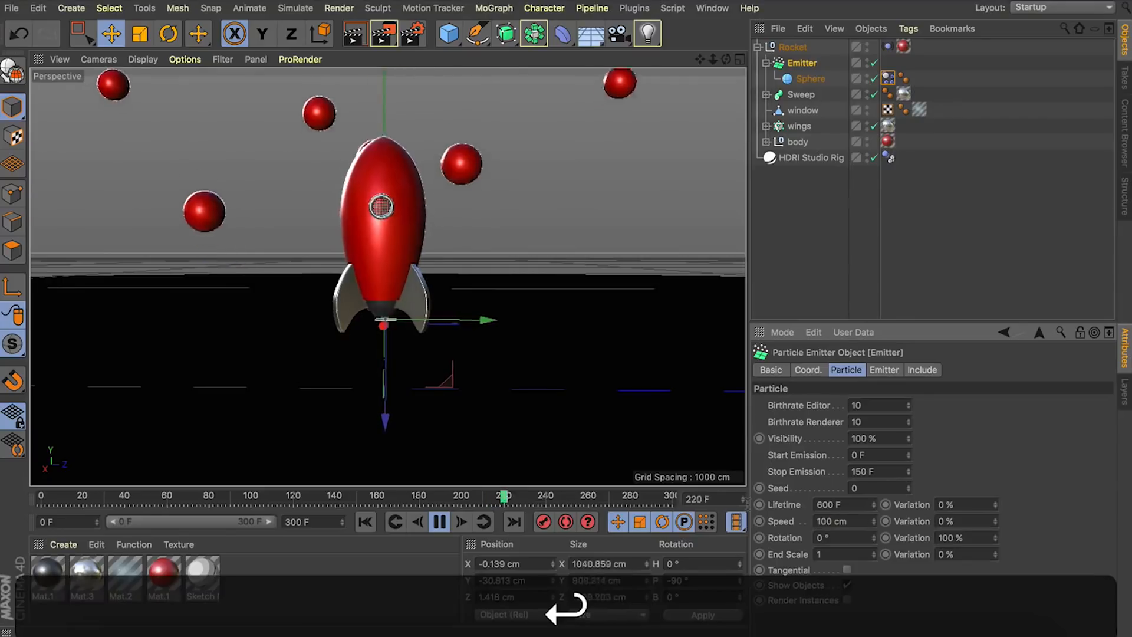
pyautogui.click(366, 522)
# Step: Set the Emitter's particle End Scale to 0, preview the simulation and return to the first frame
pyautogui.scroll(3, 386, 377)
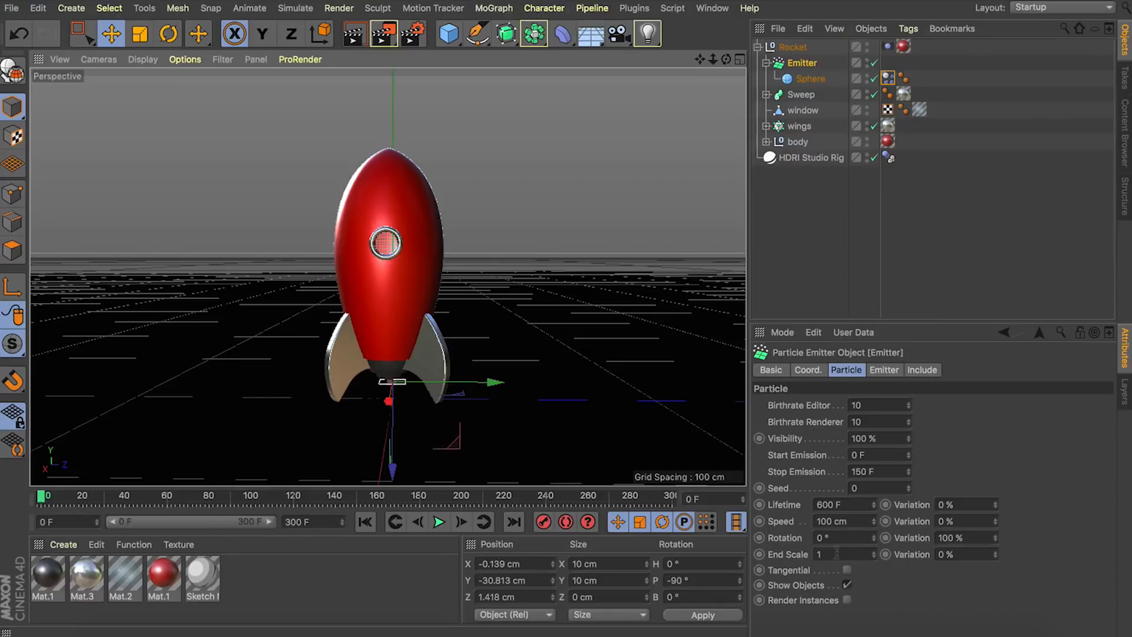
pyautogui.click(833, 552)
pyautogui.write('0')
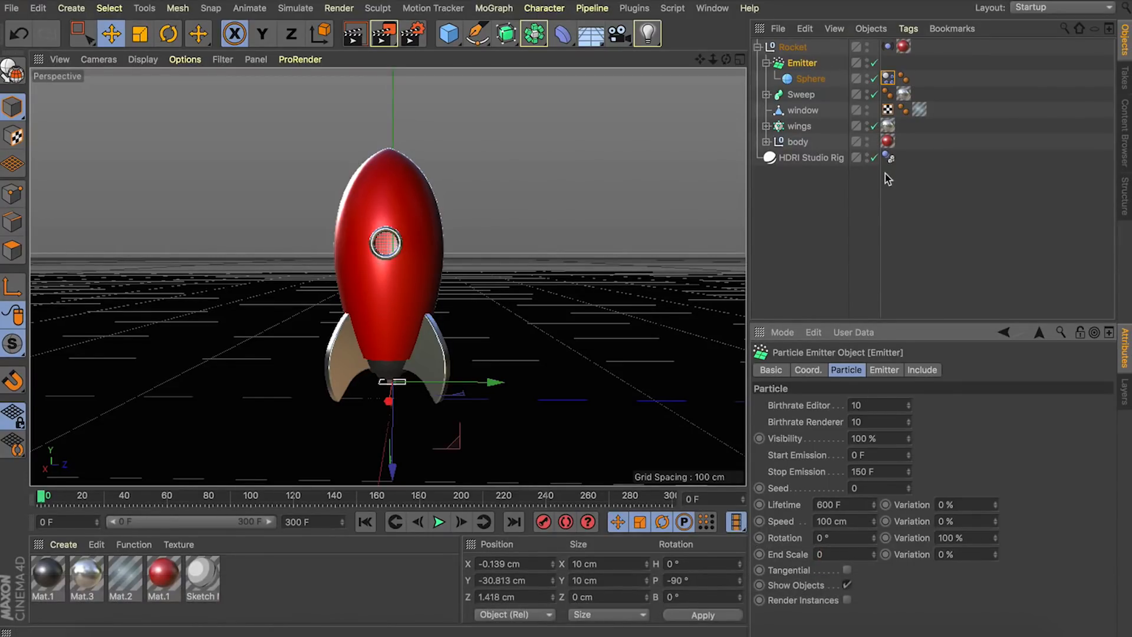
pyautogui.click(438, 522)
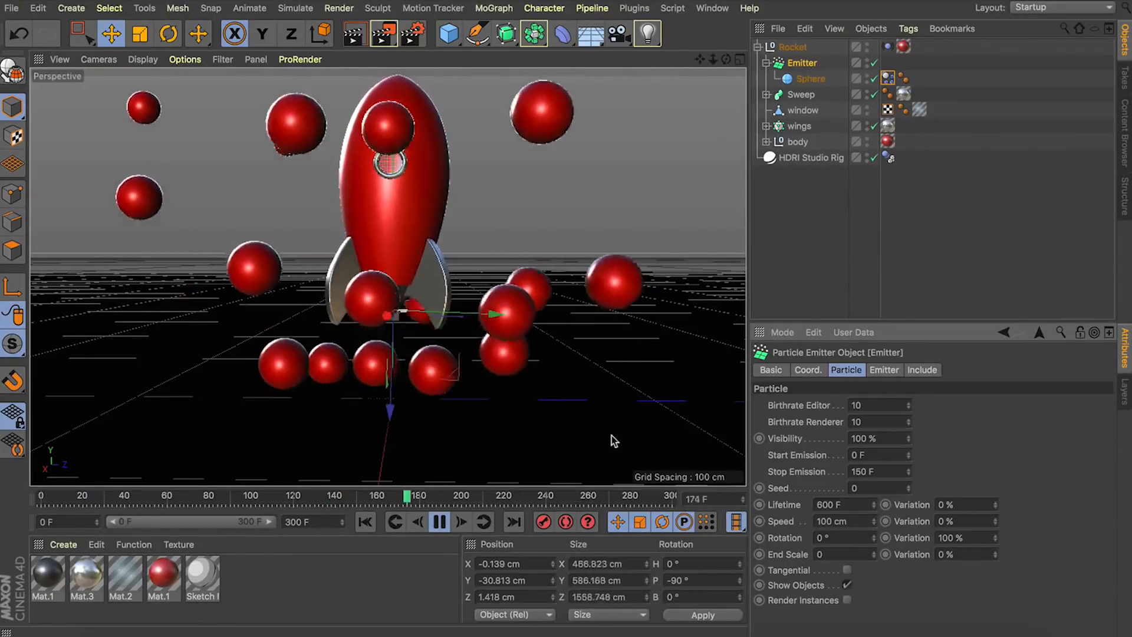
pyautogui.click(439, 521)
pyautogui.click(365, 522)
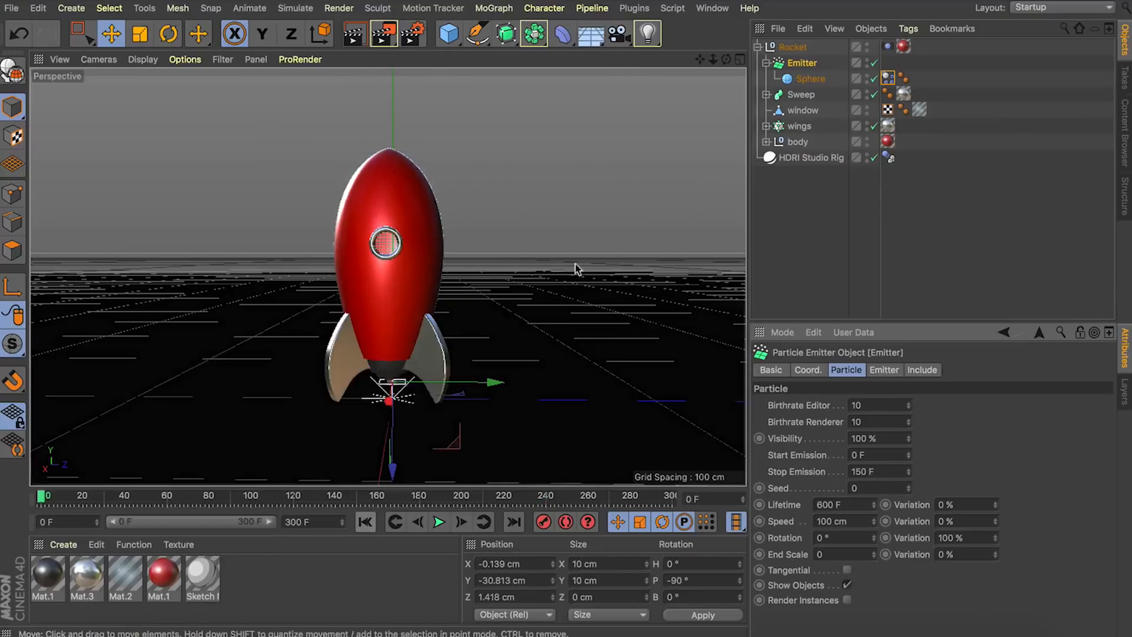
# Step: Set the Emitter's particle Lifetime to 30 F, preview the simulation and return to the first frame
pyautogui.moveTo(699, 59)
pyautogui.mouseDown()
pyautogui.moveTo(699, 159)
pyautogui.moveTo(702, 64)
pyautogui.mouseUp()
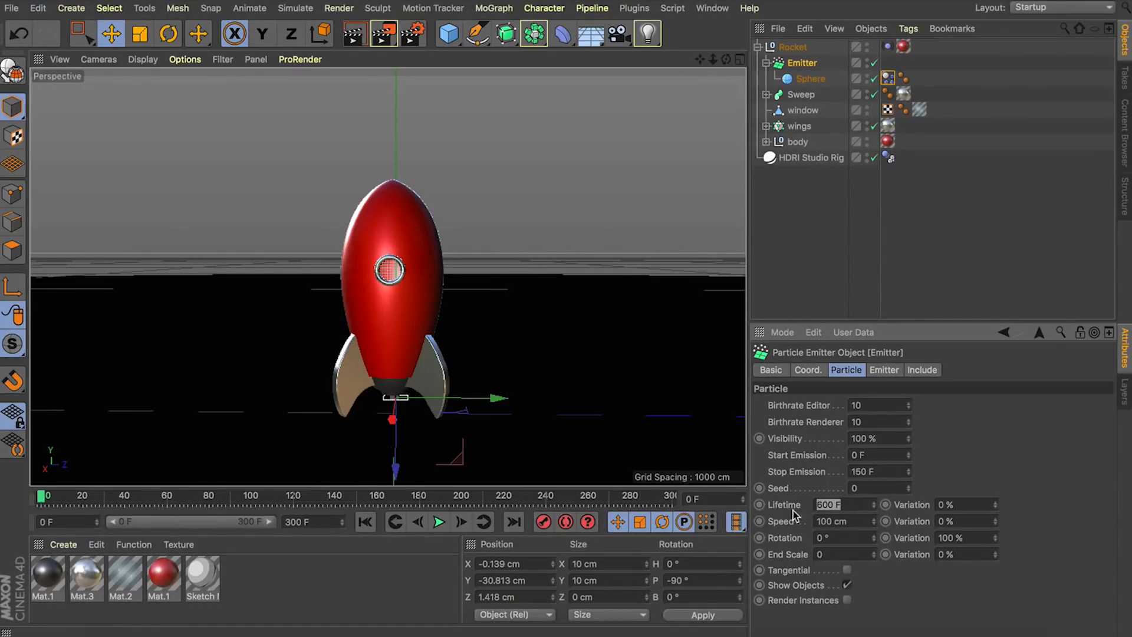
pyautogui.write('30')
pyautogui.press('Return')
pyautogui.click(441, 520)
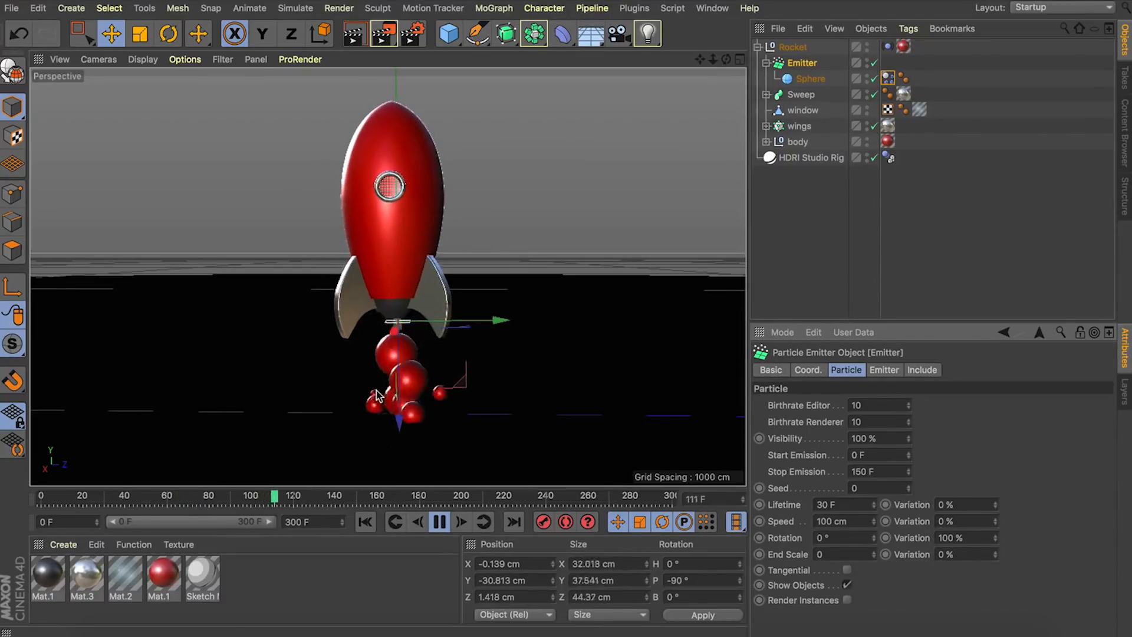
pyautogui.click(439, 522)
pyautogui.click(357, 521)
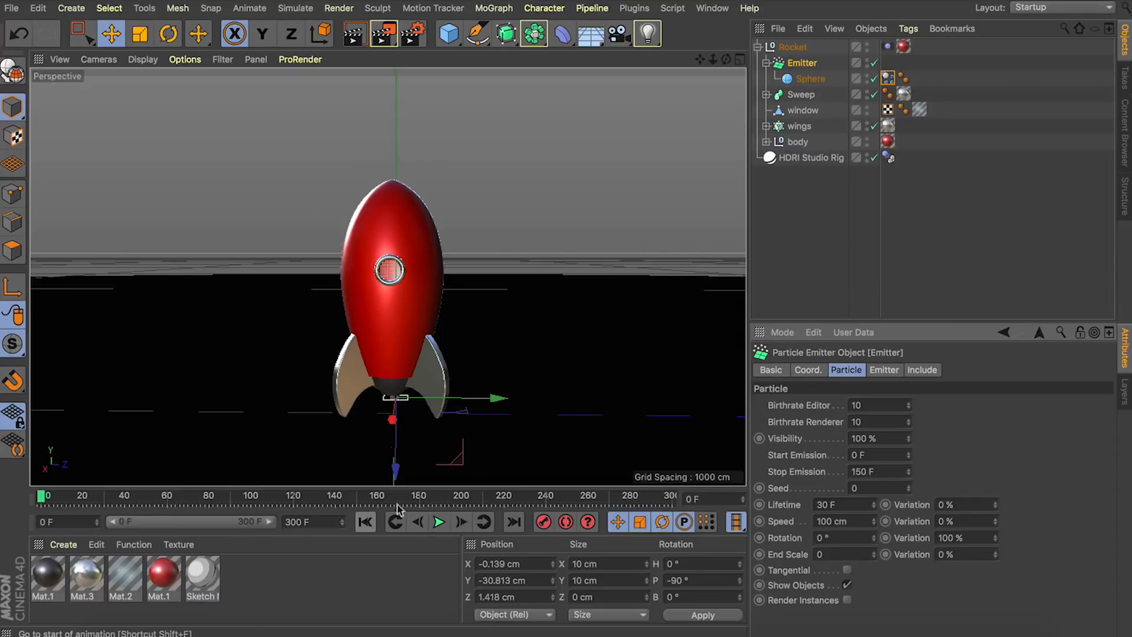
# Step: Set the Emitter's editor and renderer birthrates to 50 and preview the simulation
pyautogui.write('50')
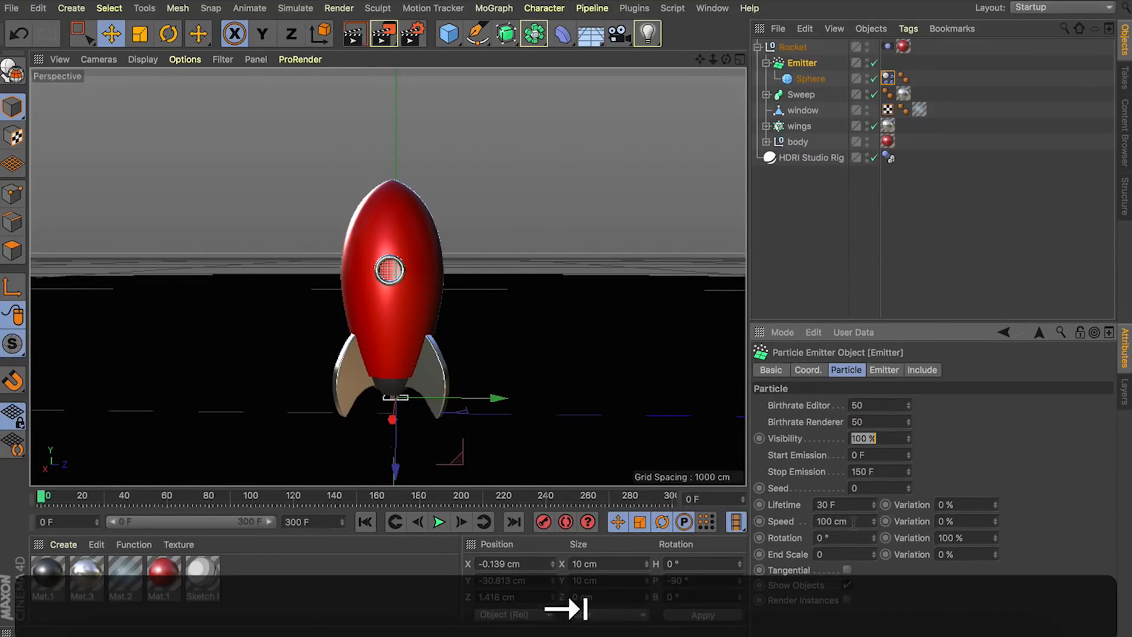
pyautogui.click(440, 521)
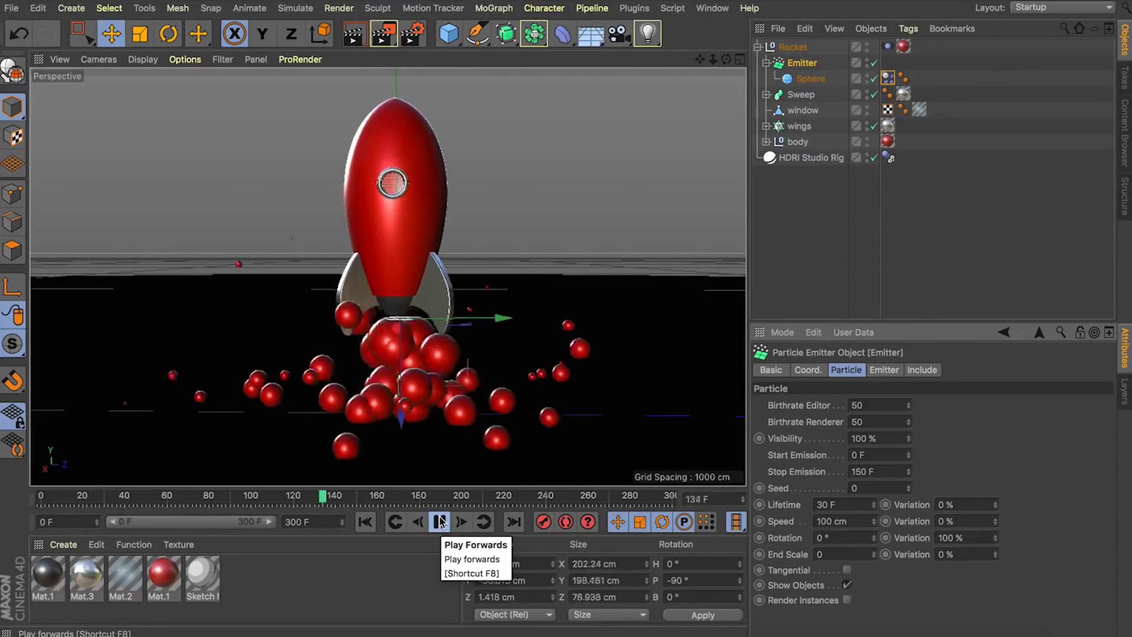
pyautogui.click(440, 522)
# Step: Set the Emitter's particle Speed to 20 cm and return to the first frame
pyautogui.moveTo(847, 521); pyautogui.dragTo(811, 521)
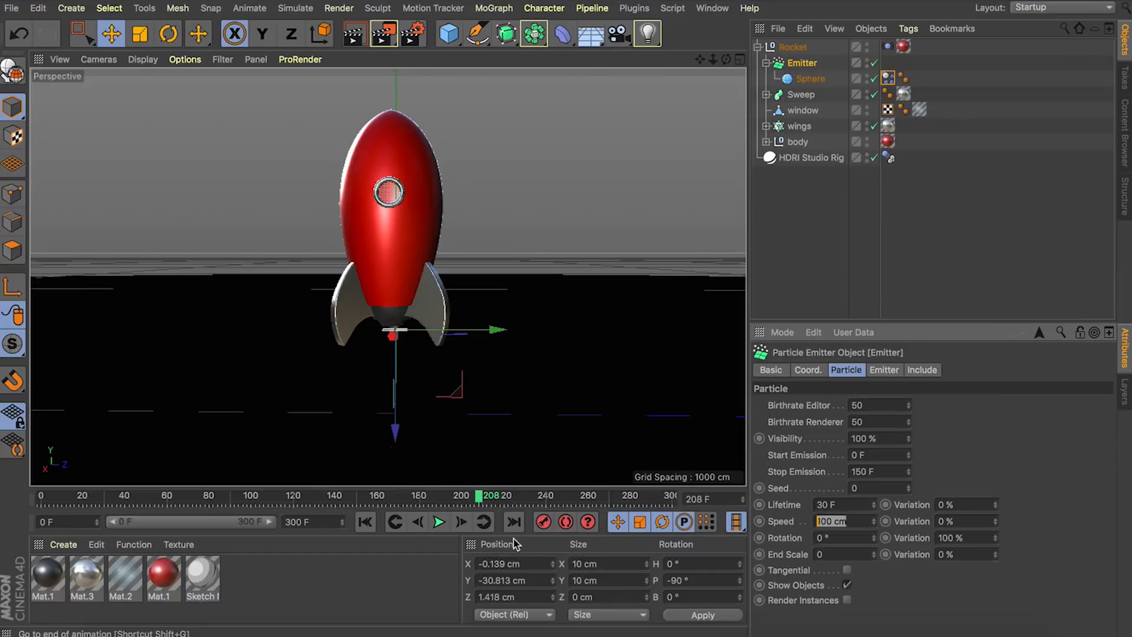
pyautogui.write('20')
pyautogui.press('Return')
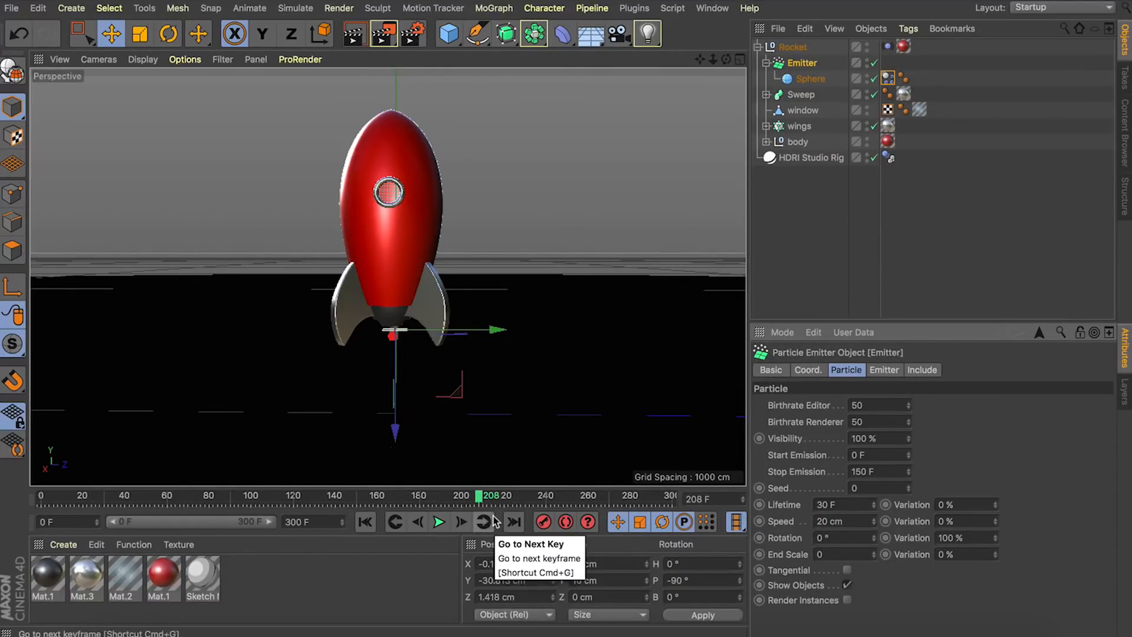
pyautogui.click(365, 521)
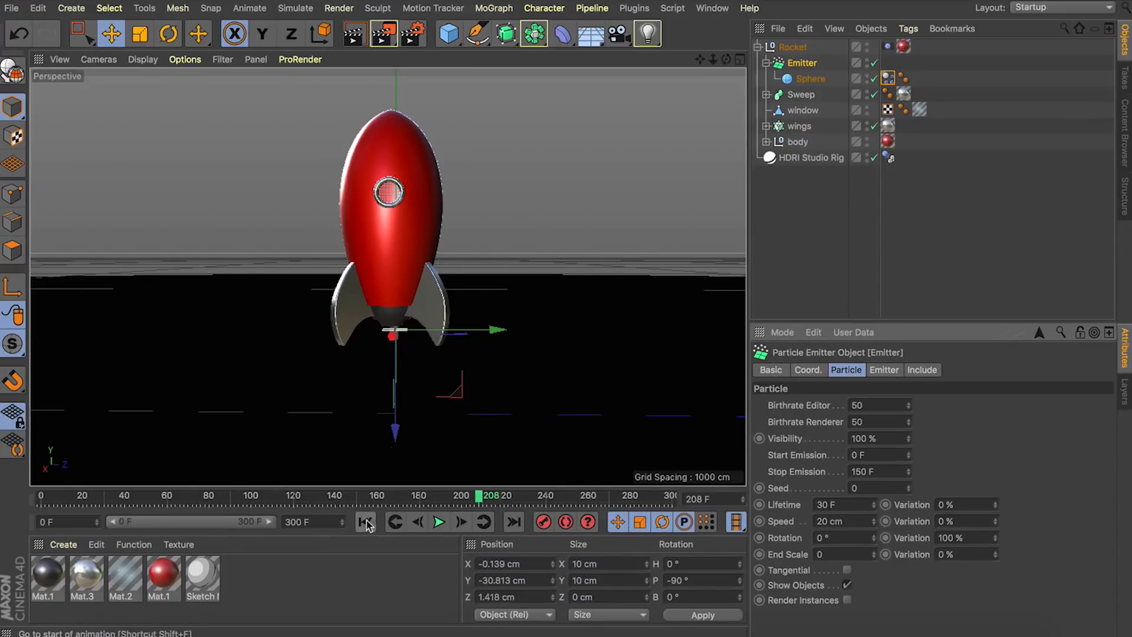
# Step: Set the Follow Position force of the Sphere's dynamics tag to 0.5 and play the simulation
pyautogui.click(887, 77)
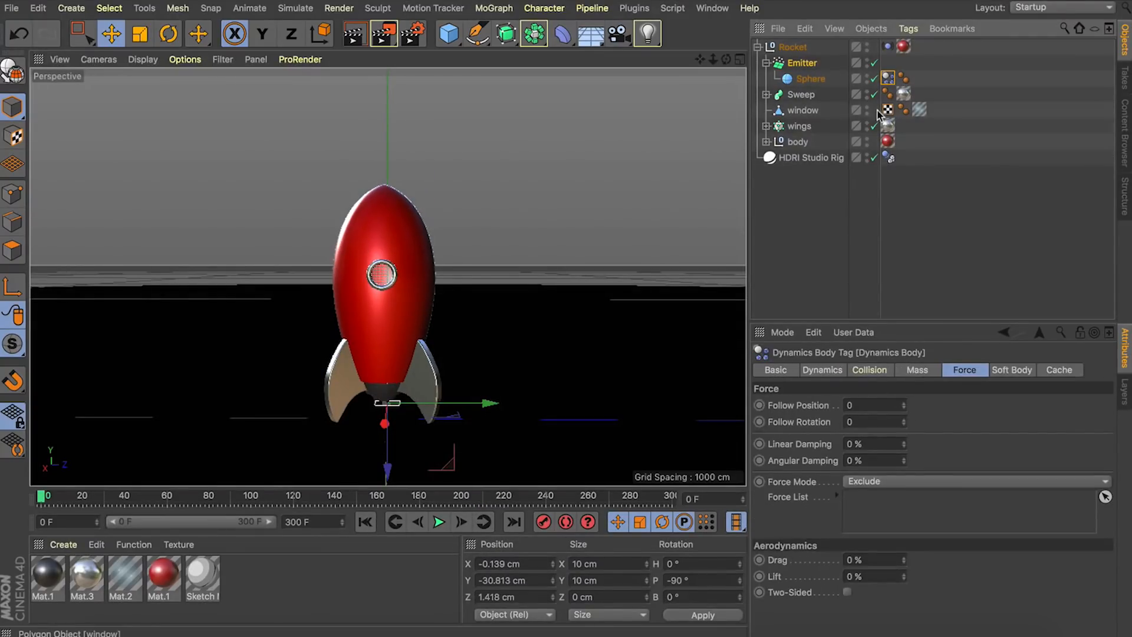
pyautogui.doubleClick(872, 406)
pyautogui.write('0.5')
pyautogui.press('Return')
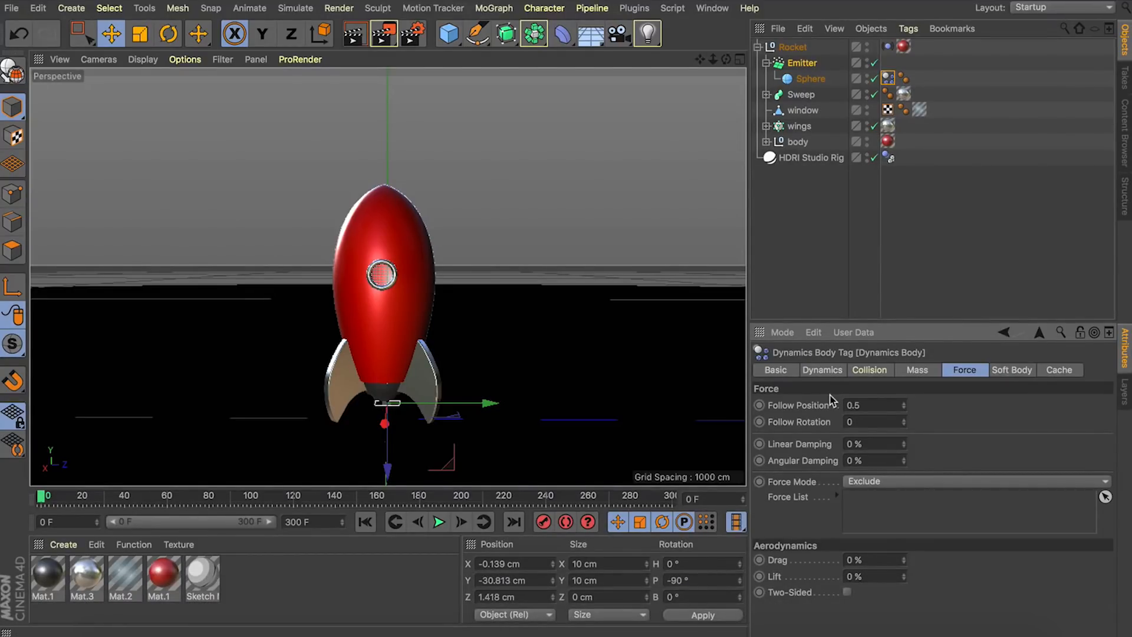
pyautogui.click(439, 524)
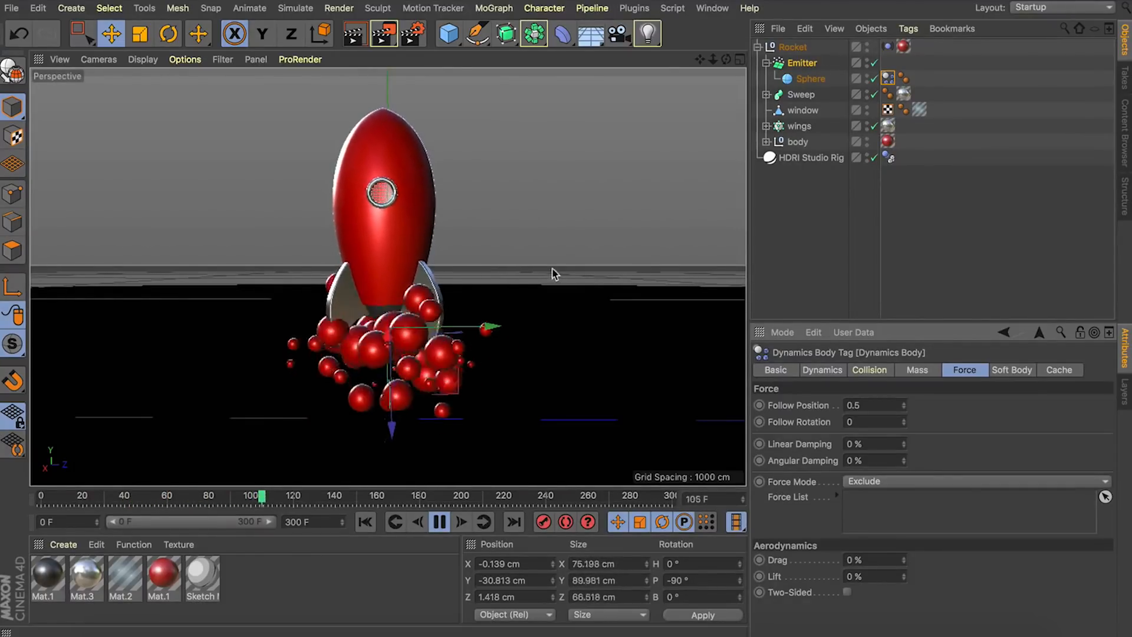
# Step: Set the Follow Position force of the Sphere's dynamics tag to 0.2
pyautogui.click(870, 405)
pyautogui.press('BackSpace')
pyautogui.write('2')
pyautogui.press('Return')
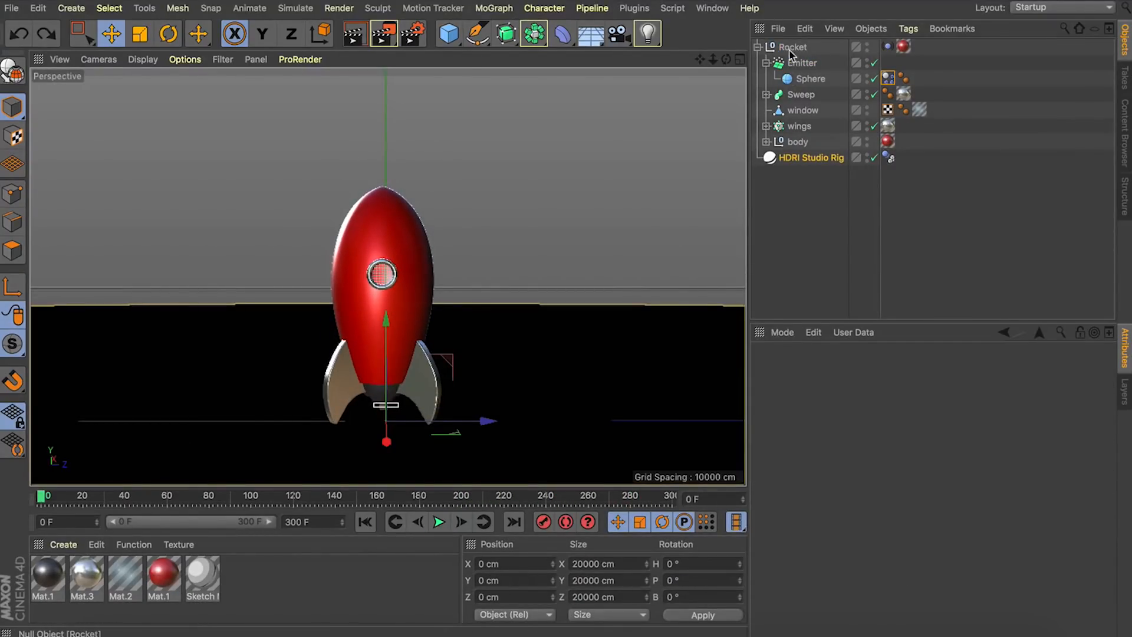
# Step: Lower the Rocket null to about 50 cm in Y at frame 20, key the position and play the animation
pyautogui.click(793, 47)
pyautogui.click(758, 46)
pyautogui.moveTo(70, 495); pyautogui.dragTo(82, 494)
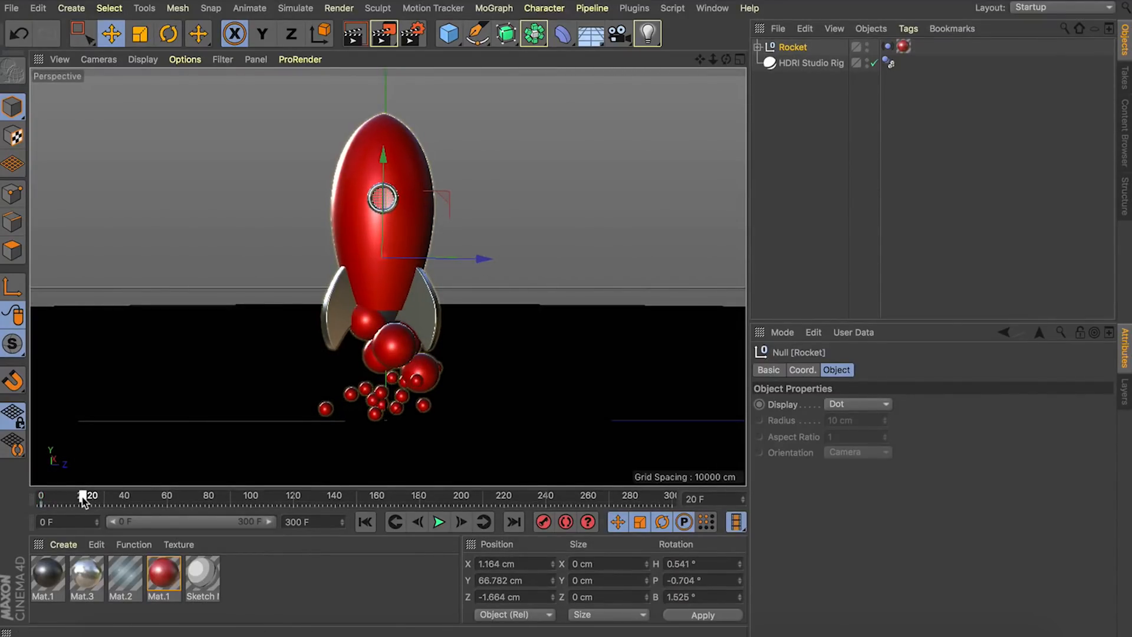
pyautogui.moveTo(381, 178); pyautogui.dragTo(386, 224)
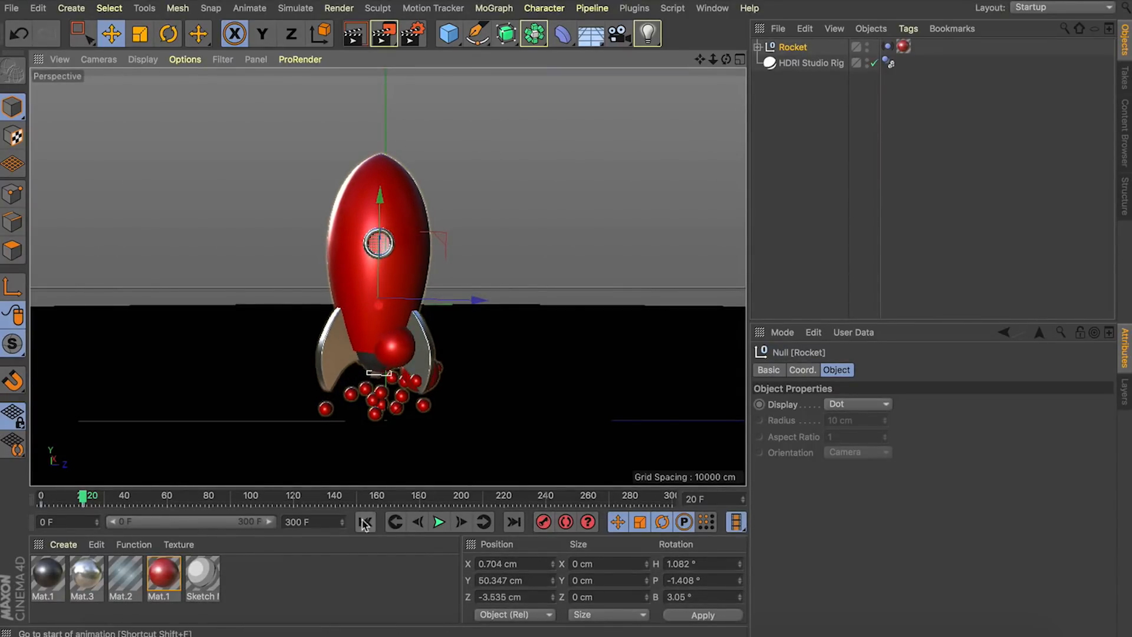
pyautogui.click(439, 522)
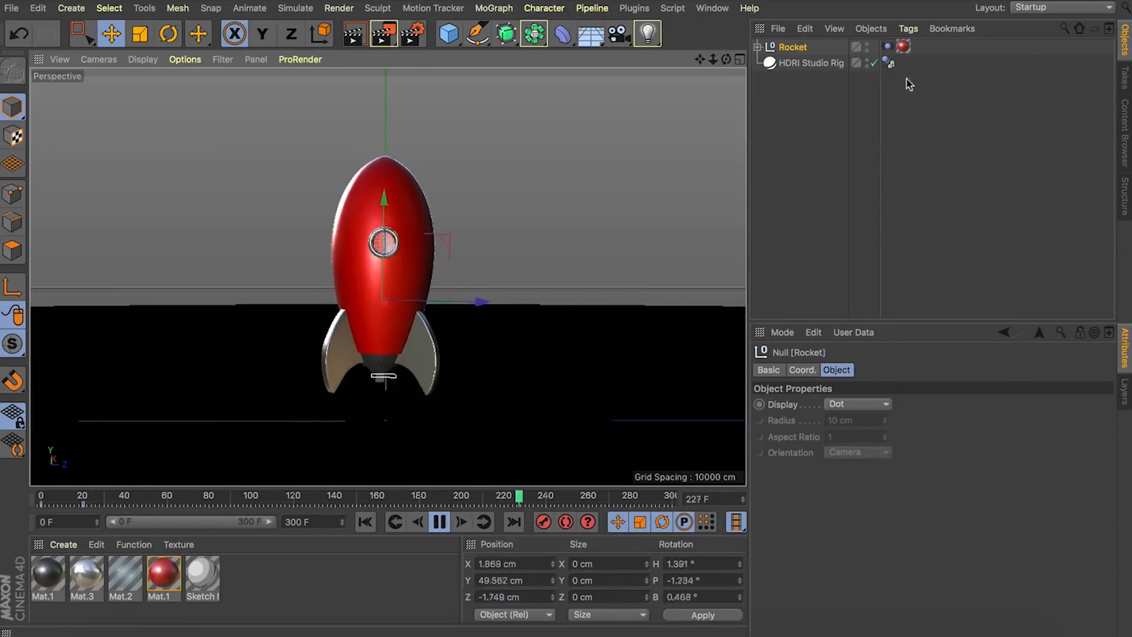
# Step: Set the Emitter's Stop Emission to 1000 F and both birthrates to 50, preview the simulation and return to the first frame
pyautogui.click(757, 47)
pyautogui.click(802, 62)
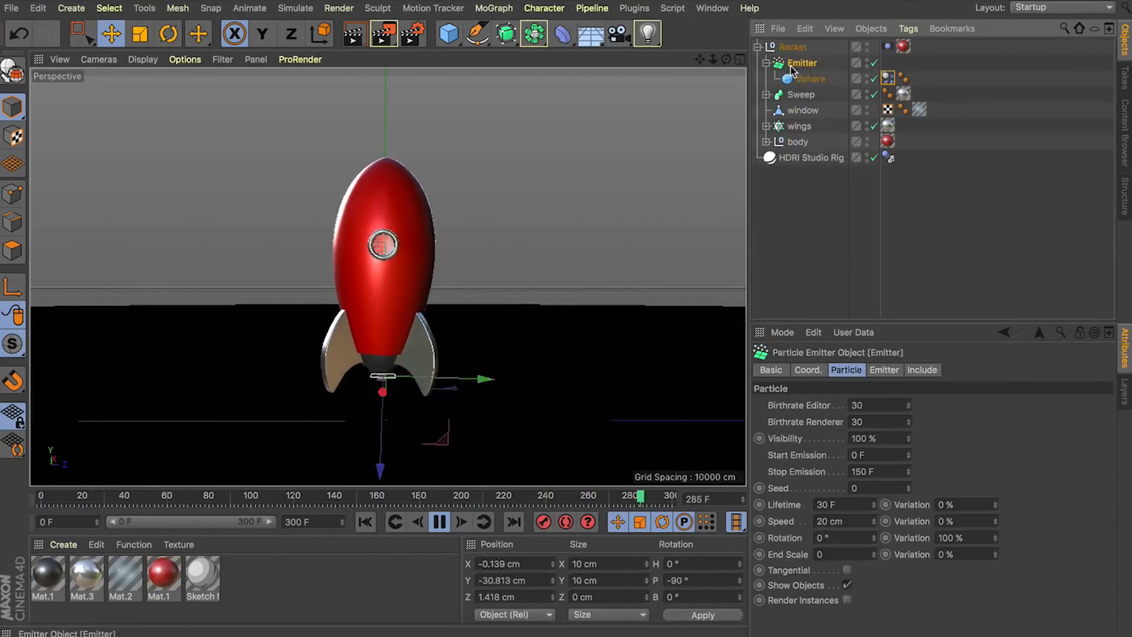
pyautogui.click(888, 471)
pyautogui.write('1000')
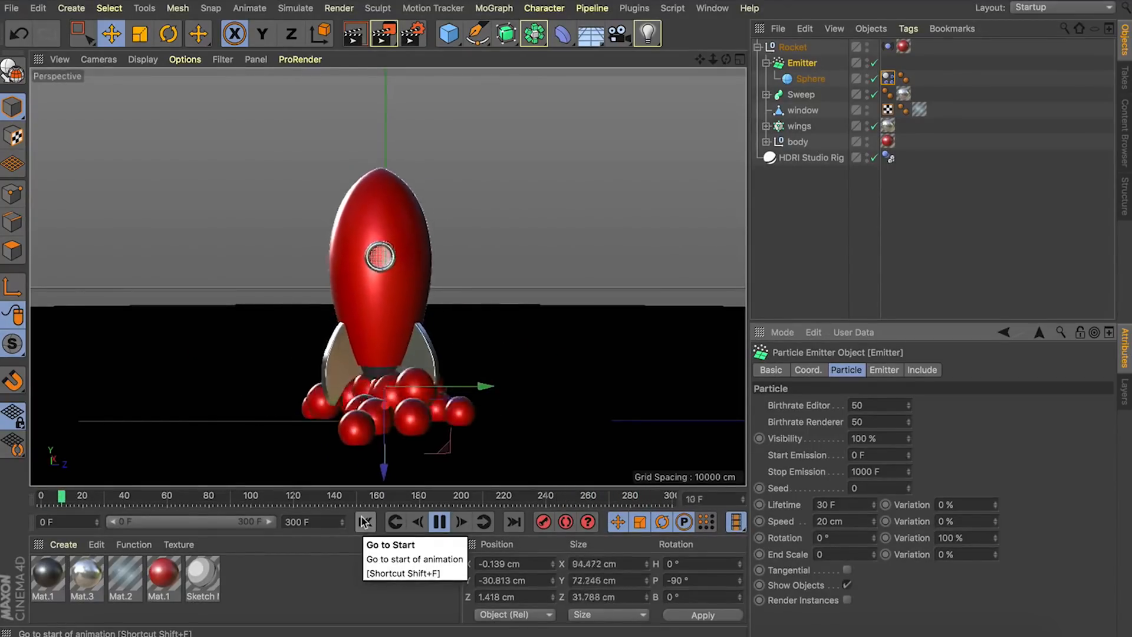
pyautogui.click(440, 521)
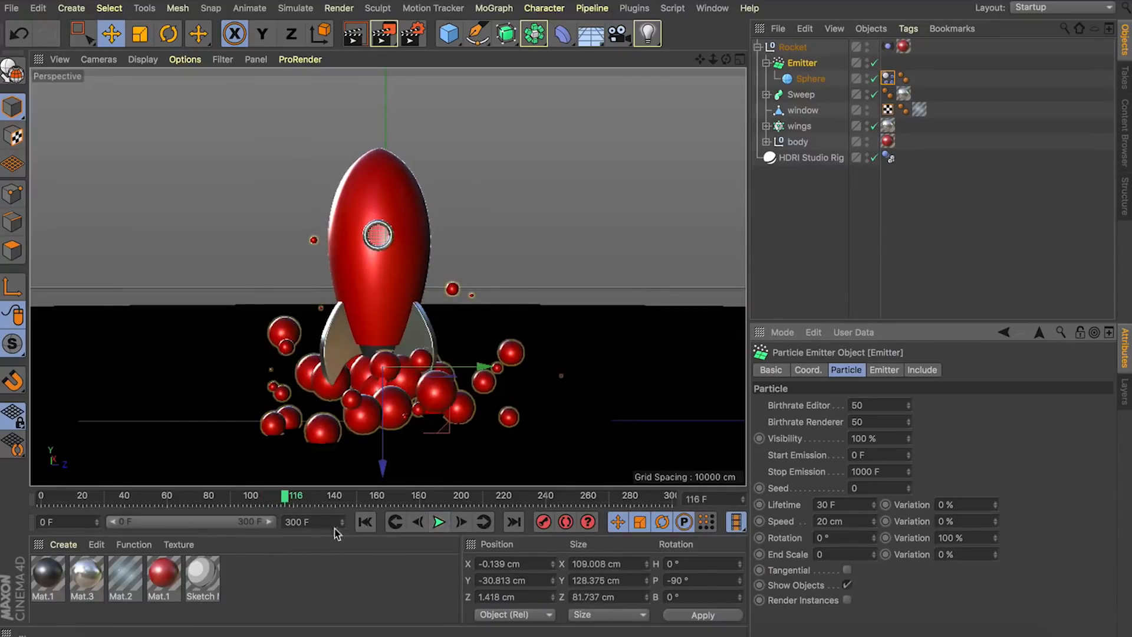
pyautogui.click(361, 522)
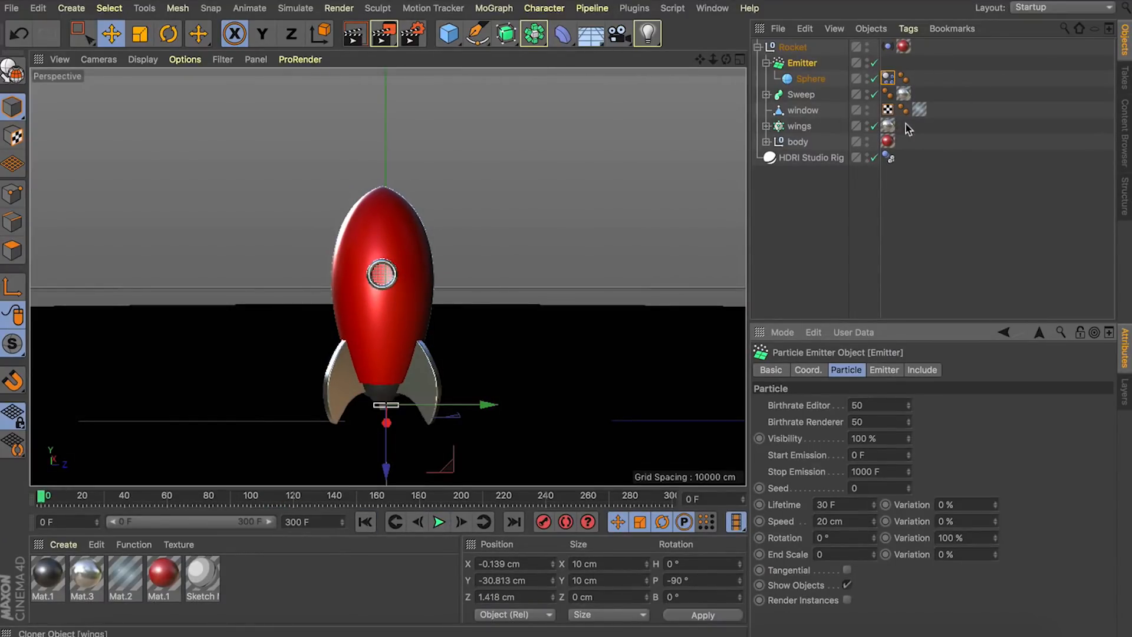
# Step: Add Collider Body tags to the Sweep and the window objects of the rocket
pyautogui.click(800, 94)
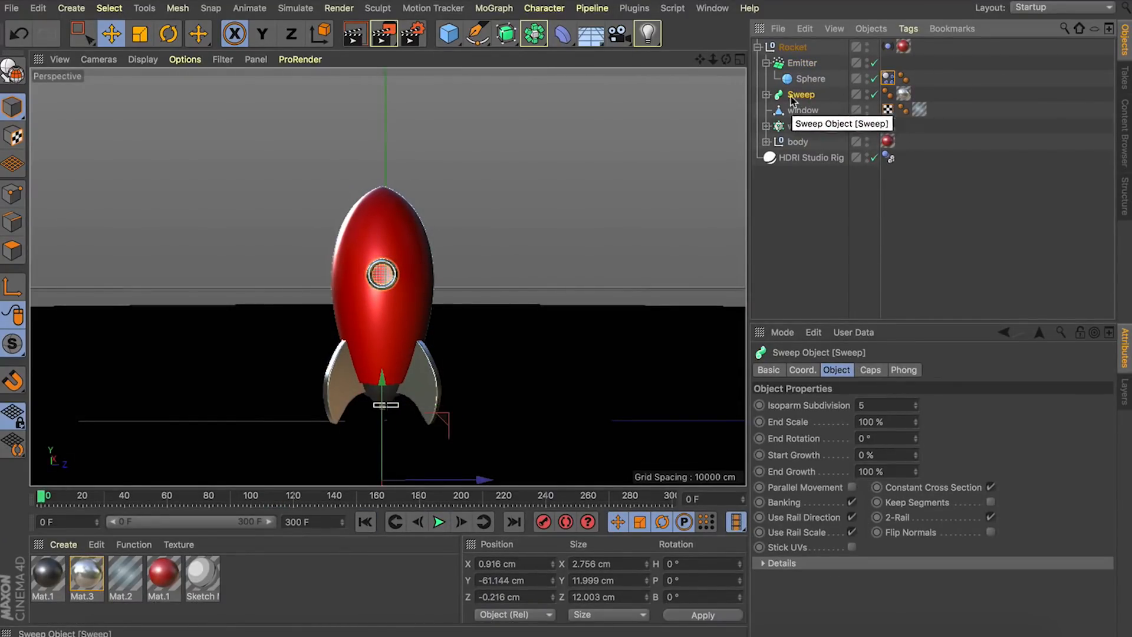
pyautogui.click(911, 29)
pyautogui.moveTo(955, 185)
pyautogui.click(1091, 219)
pyautogui.rightClick(800, 110)
pyautogui.moveTo(811, 137)
pyautogui.click(1062, 167)
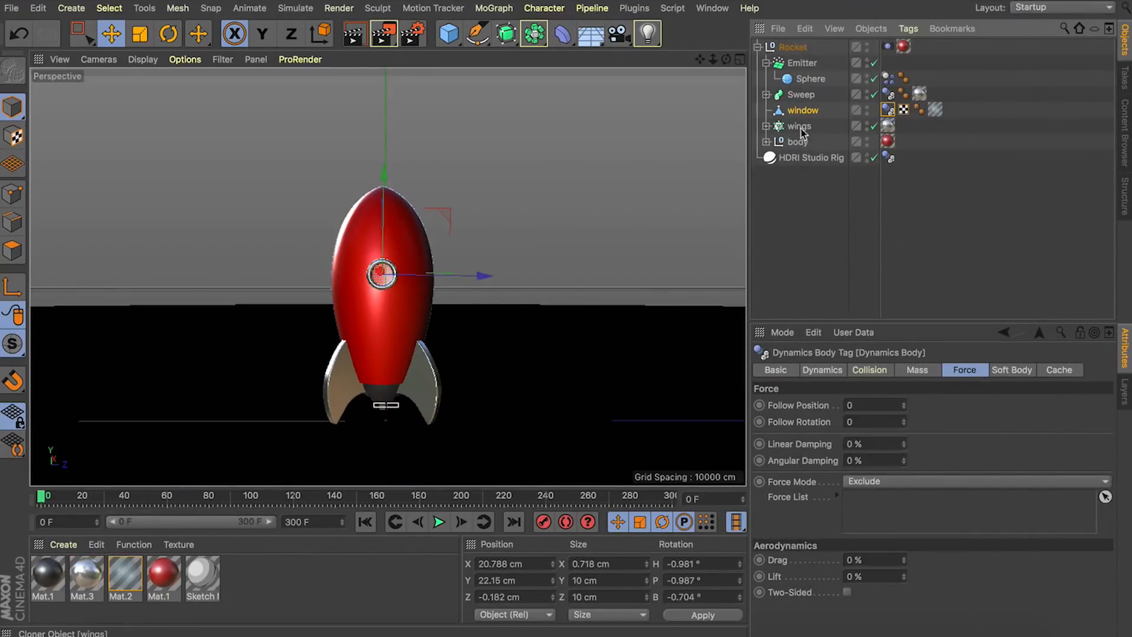
# Step: Add Collider Body tags to the rocket's body and wings and play the simulation
pyautogui.rightClick(808, 142)
pyautogui.moveTo(943, 134)
pyautogui.click(1046, 163)
pyautogui.rightClick(792, 125)
pyautogui.click(1062, 168)
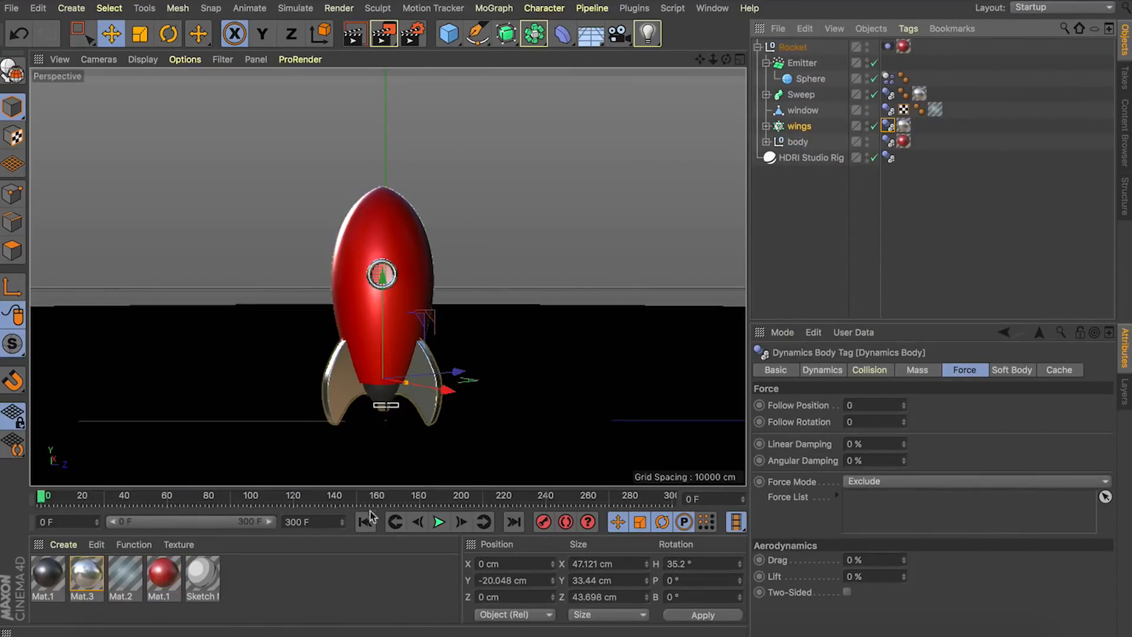
pyautogui.click(439, 522)
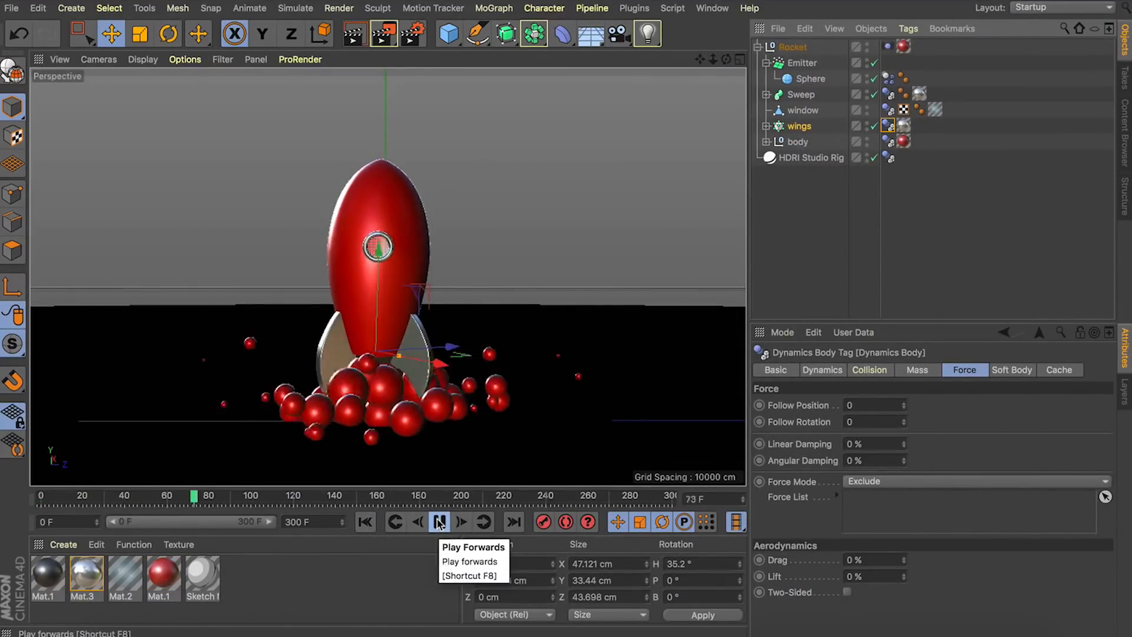
# Step: Switch the renderer to Standard in the render settings and add the Sketch and Toon effect
pyautogui.click(413, 34)
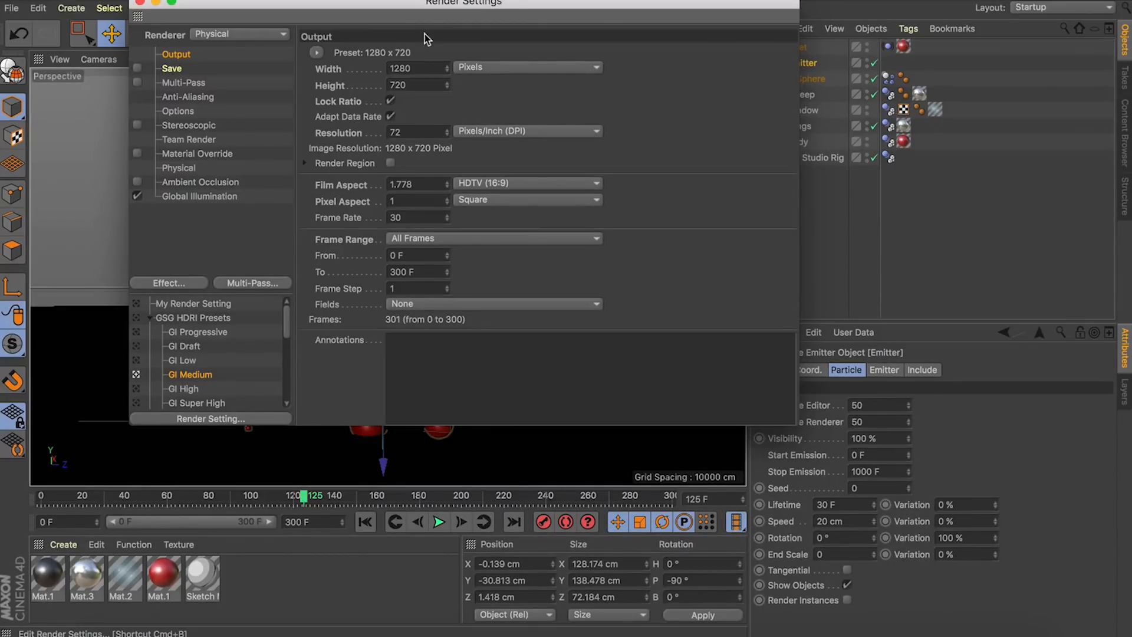
pyautogui.click(211, 34)
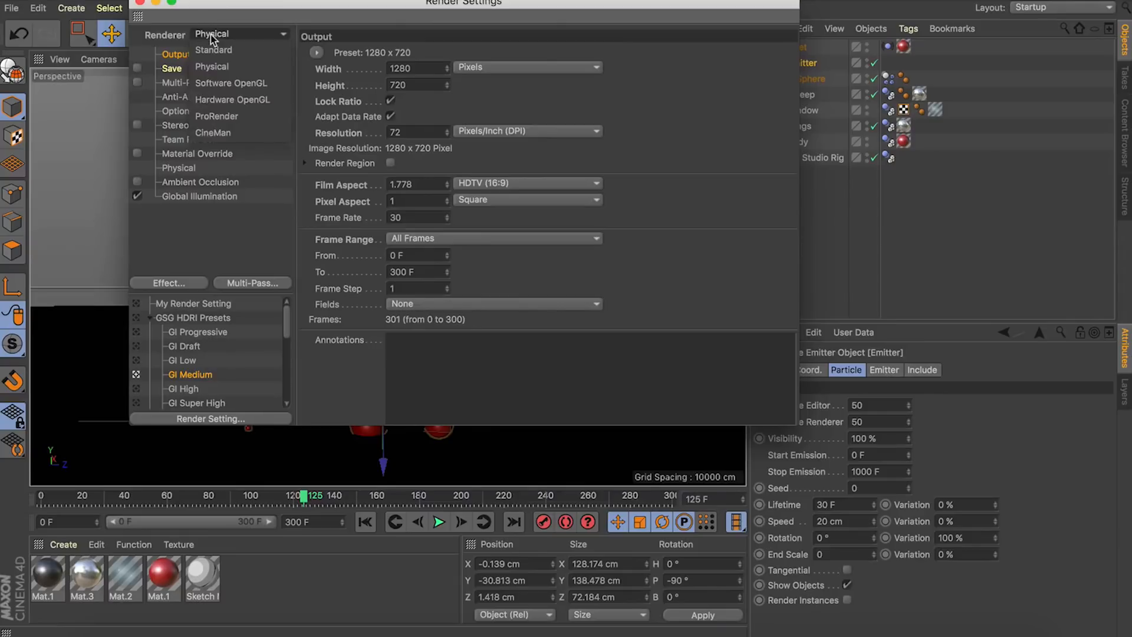
pyautogui.click(212, 48)
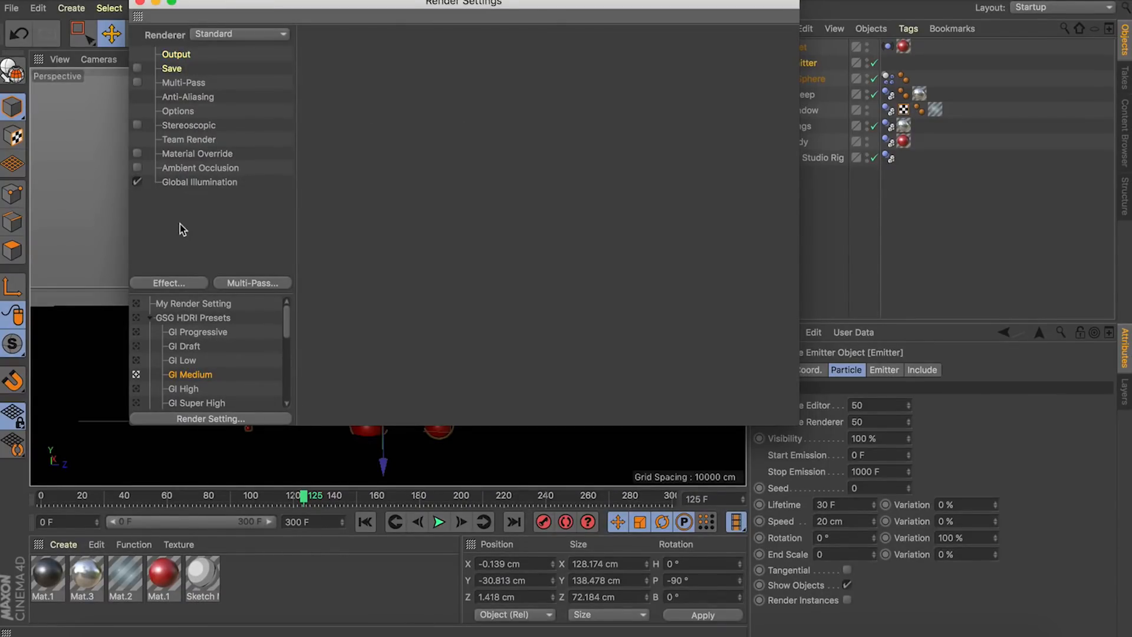
pyautogui.moveTo(268, 5); pyautogui.dragTo(513, 1)
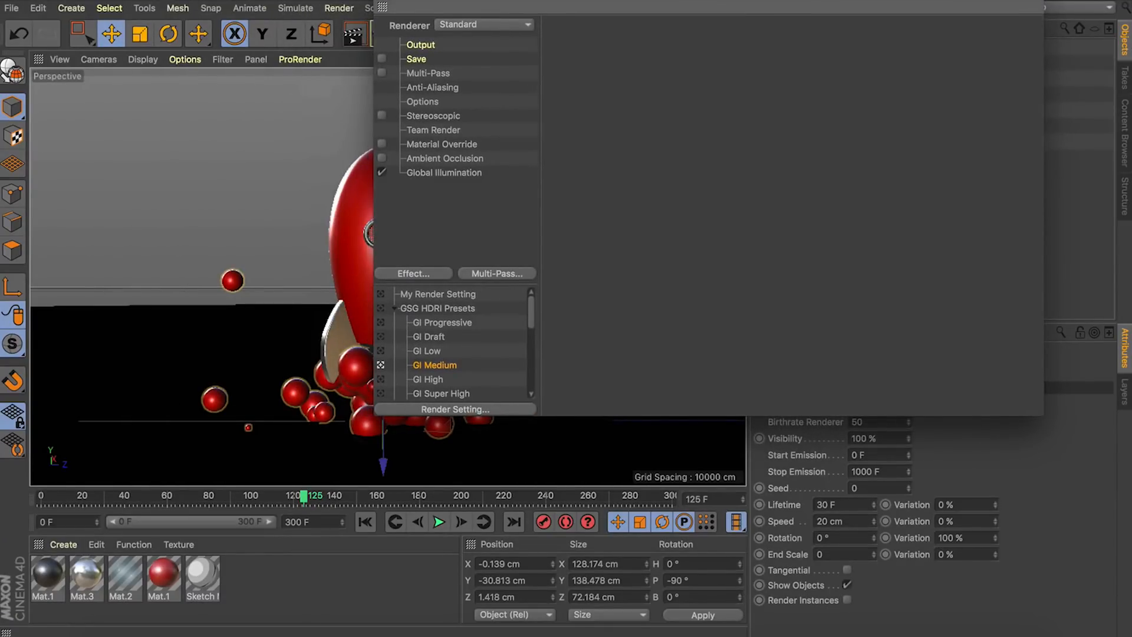
pyautogui.click(413, 272)
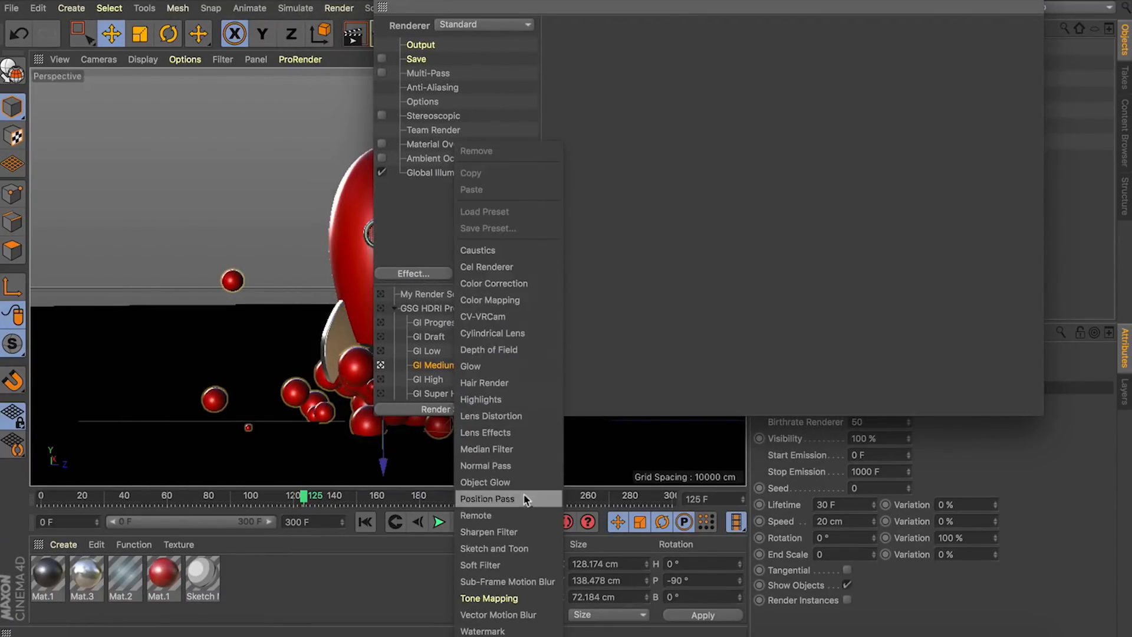
pyautogui.click(524, 547)
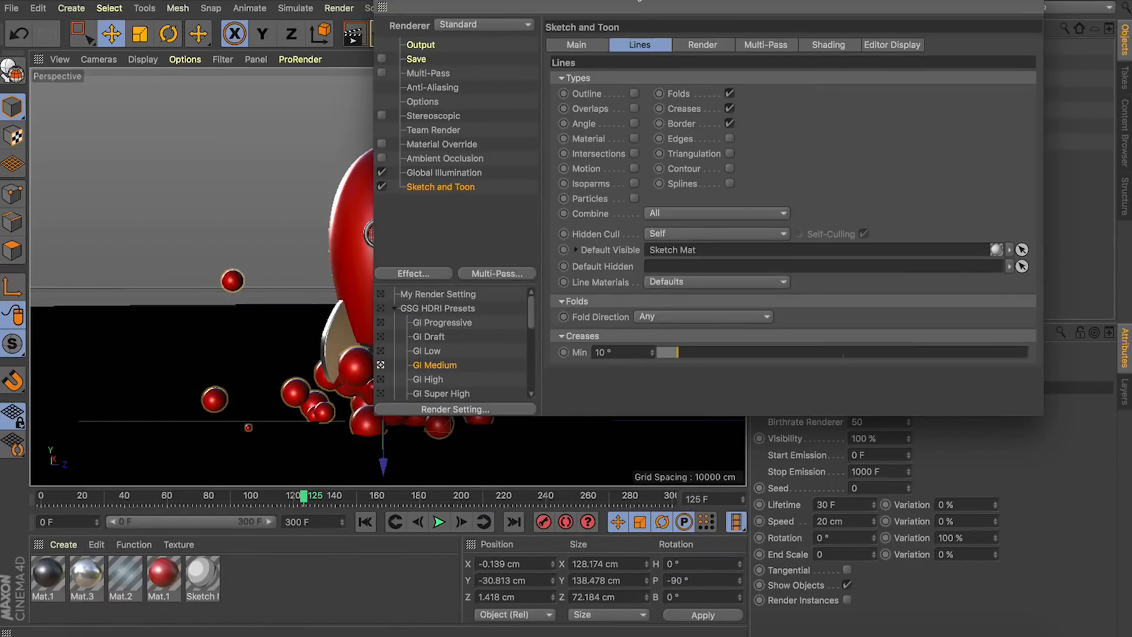
pyautogui.moveTo(632, 3); pyautogui.dragTo(533, 3)
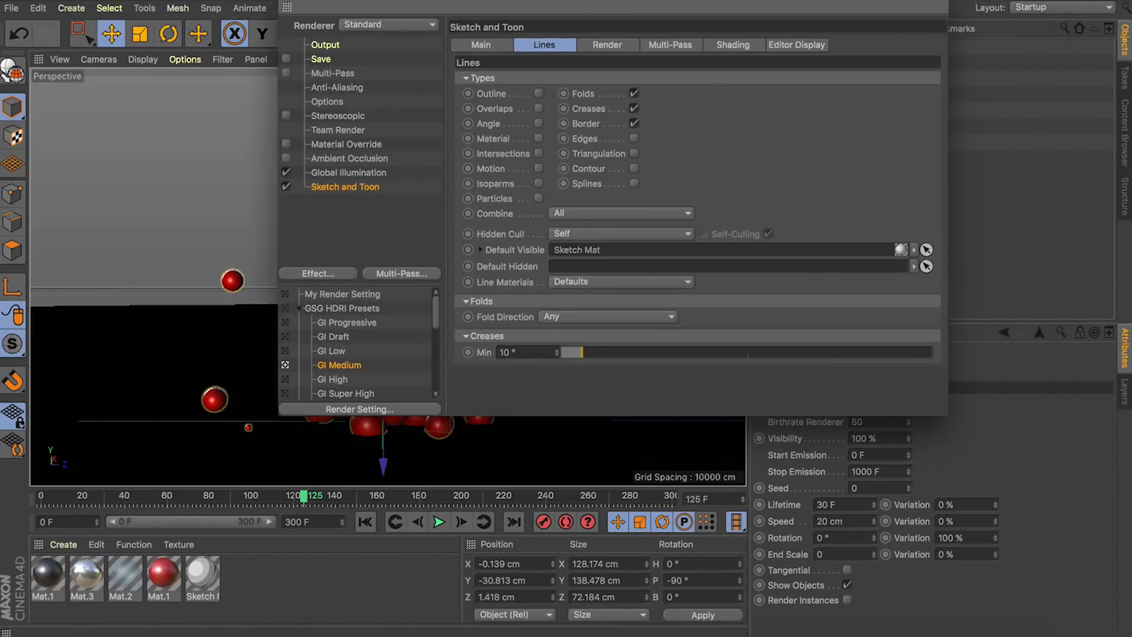
# Step: Disable the Folds, Creases and Border line types of Sketch and Toon and enable Resolution Independent rendering
pyautogui.click(630, 95)
pyautogui.click(629, 109)
pyautogui.click(630, 125)
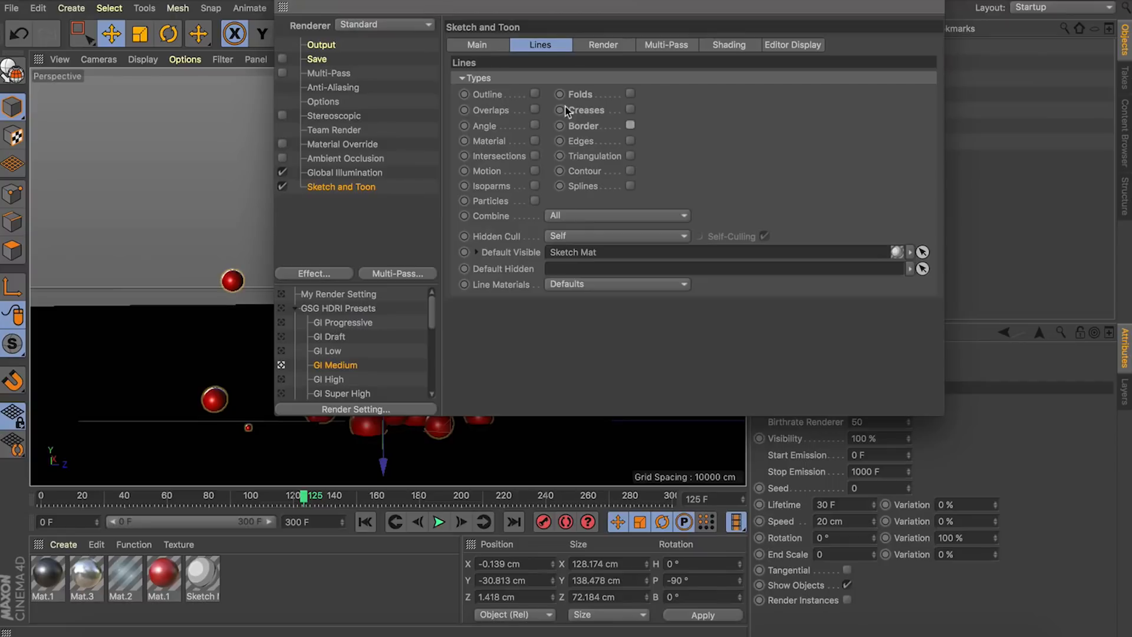
pyautogui.click(593, 45)
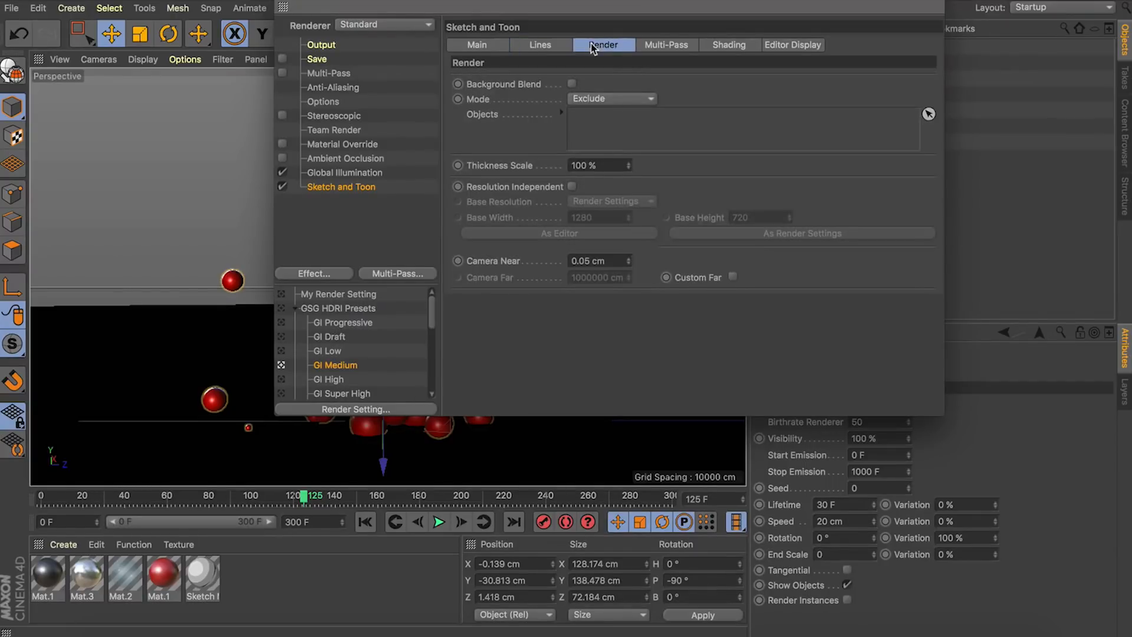
pyautogui.click(570, 187)
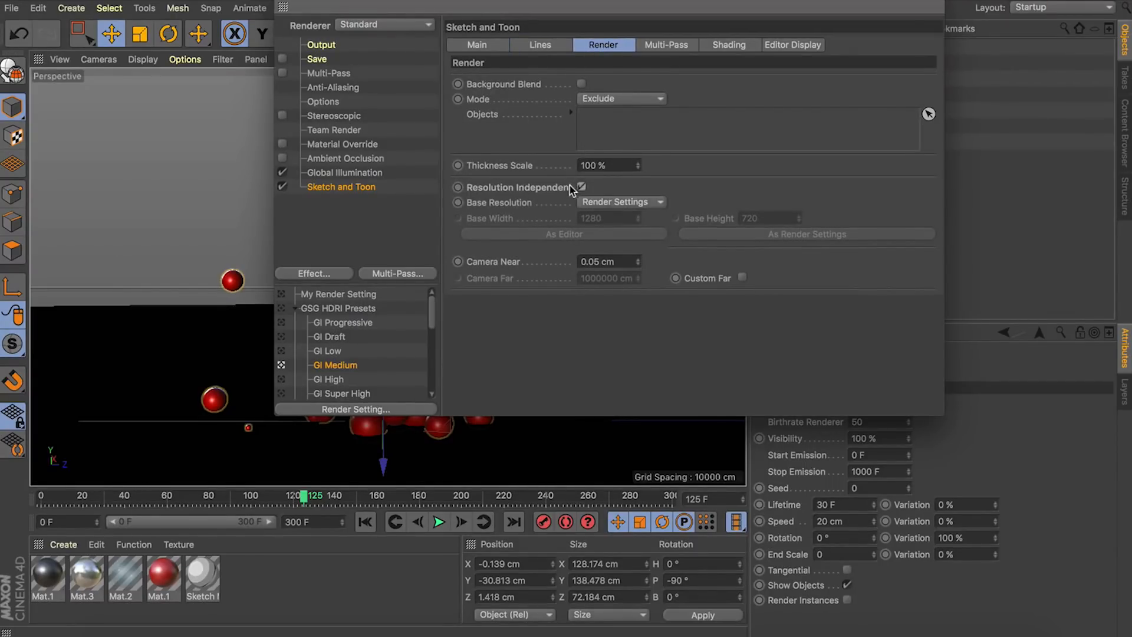
# Step: Set both Background and Object shading of Sketch and Toon to Off and close the render settings
pyautogui.click(667, 46)
pyautogui.click(728, 45)
pyautogui.click(578, 78)
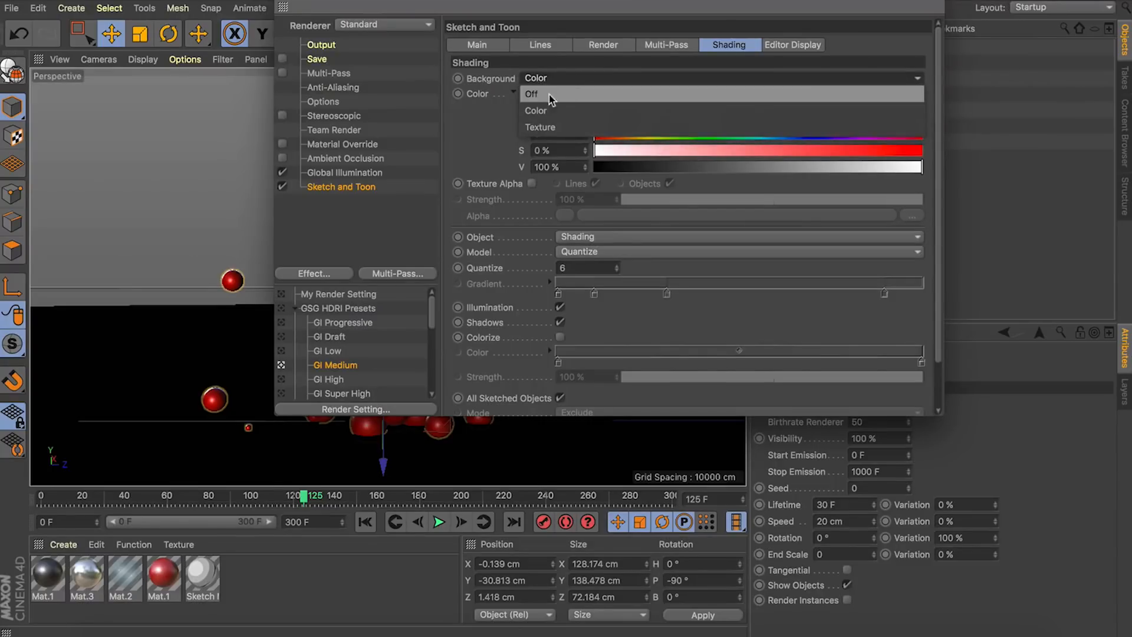
pyautogui.click(542, 94)
pyautogui.click(571, 99)
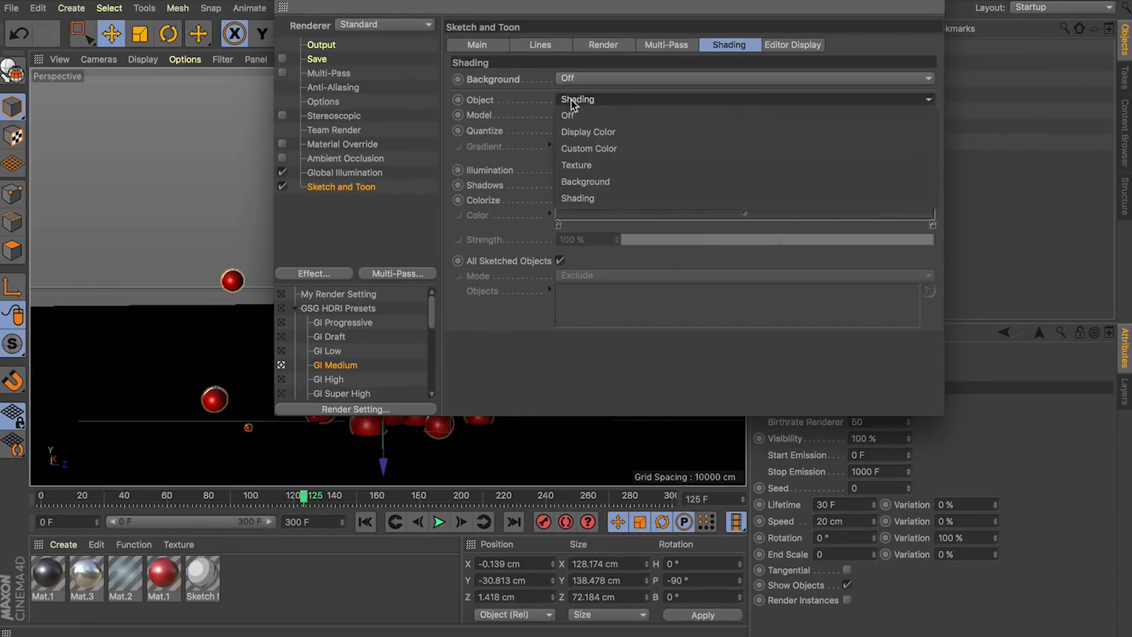
pyautogui.click(570, 115)
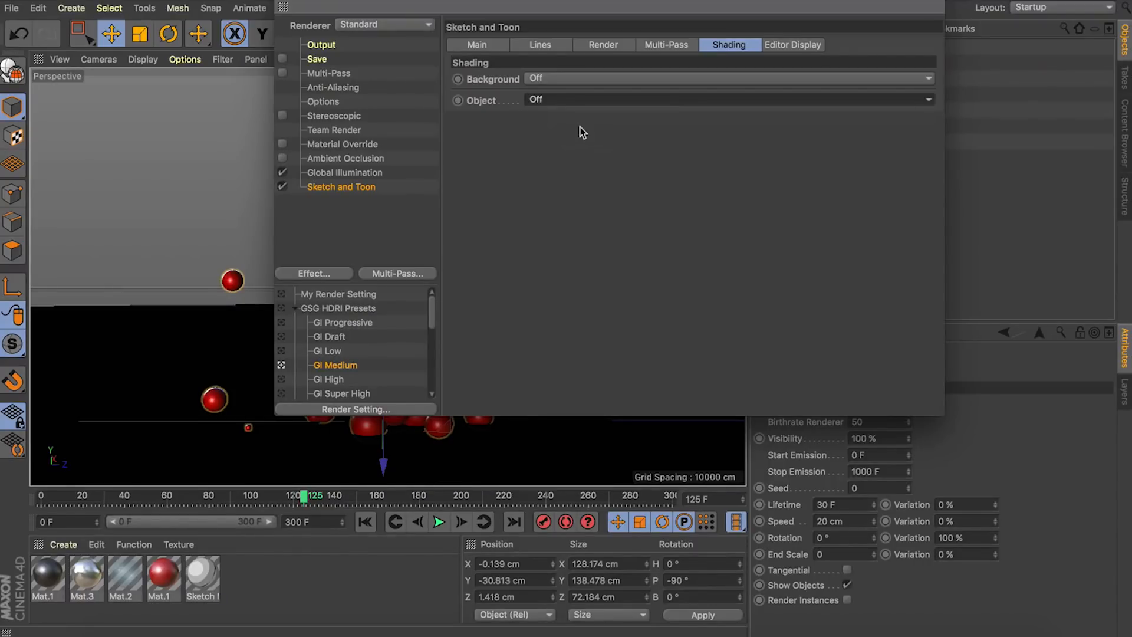
pyautogui.click(283, 5)
# Step: Create a new Sketch Material, assign it to the emitter's Sphere and render the view
pyautogui.click(64, 544)
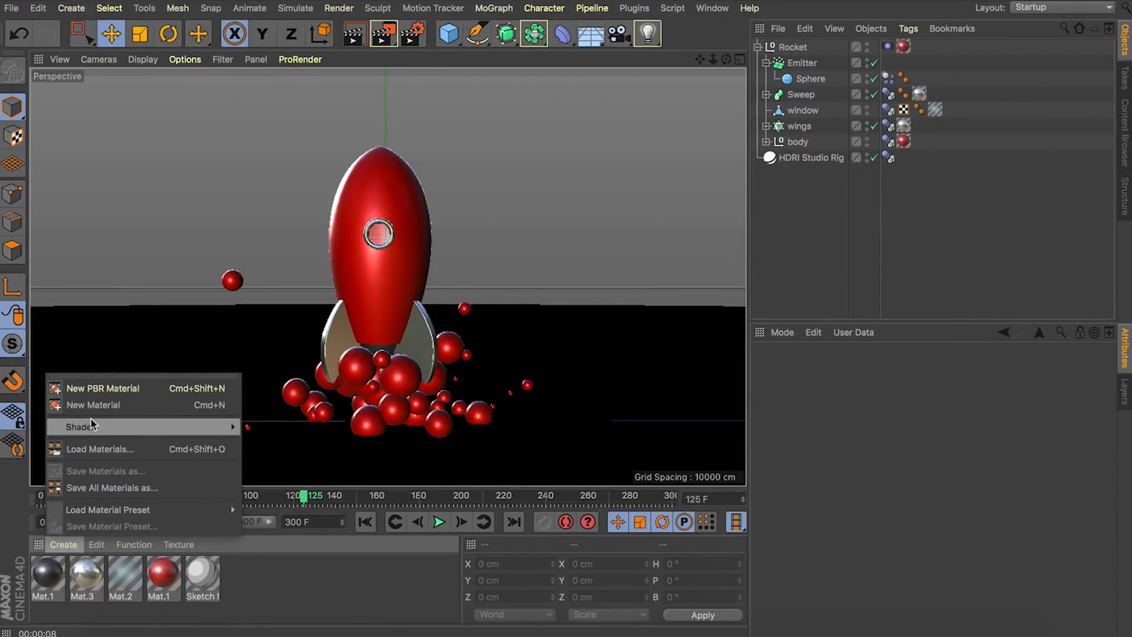
pyautogui.moveTo(124, 426)
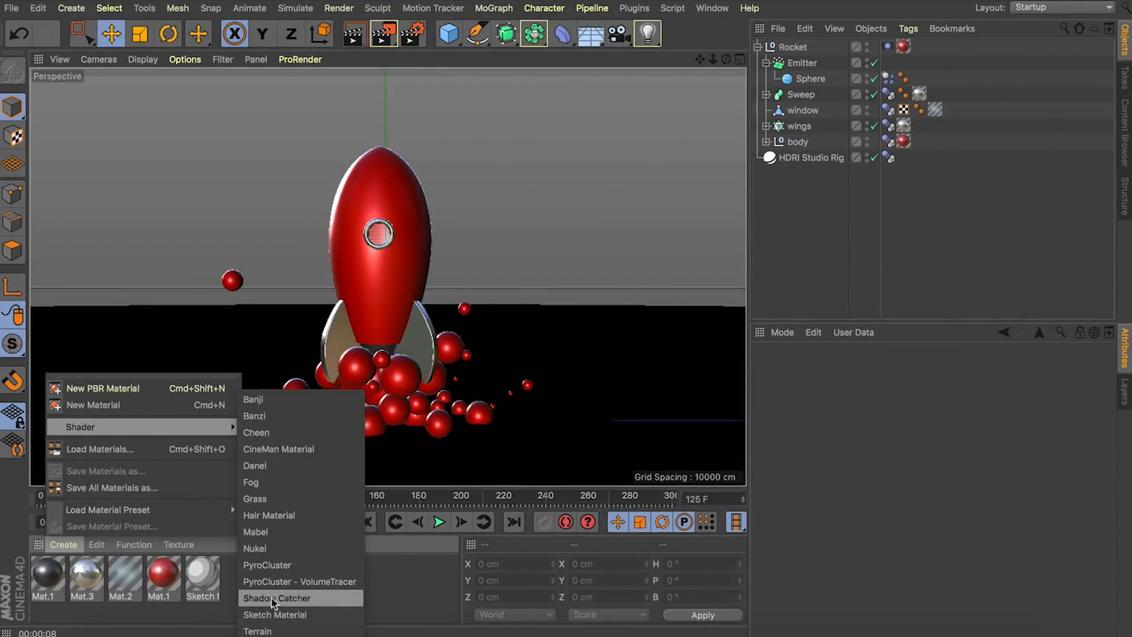
pyautogui.click(283, 614)
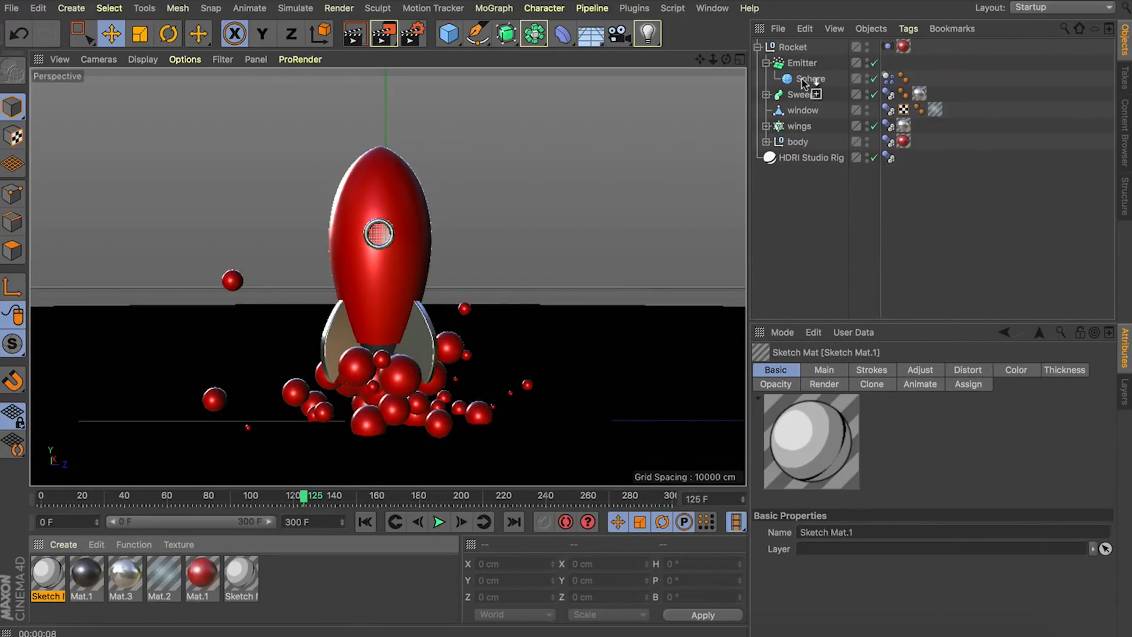
pyautogui.moveTo(804, 80); pyautogui.dragTo(804, 81)
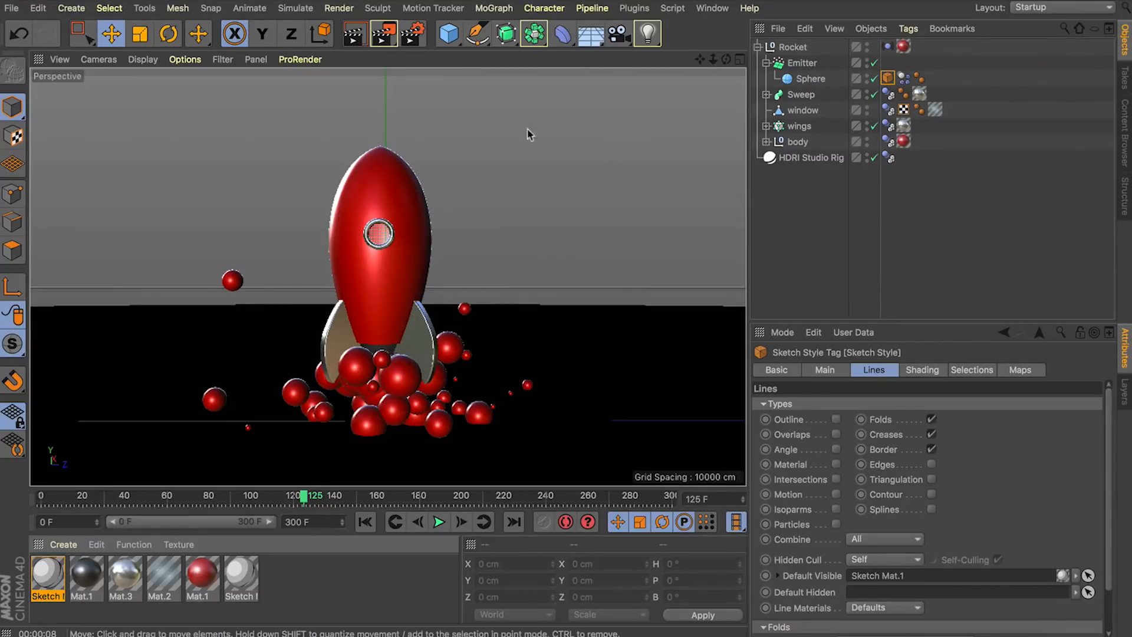
pyautogui.click(355, 34)
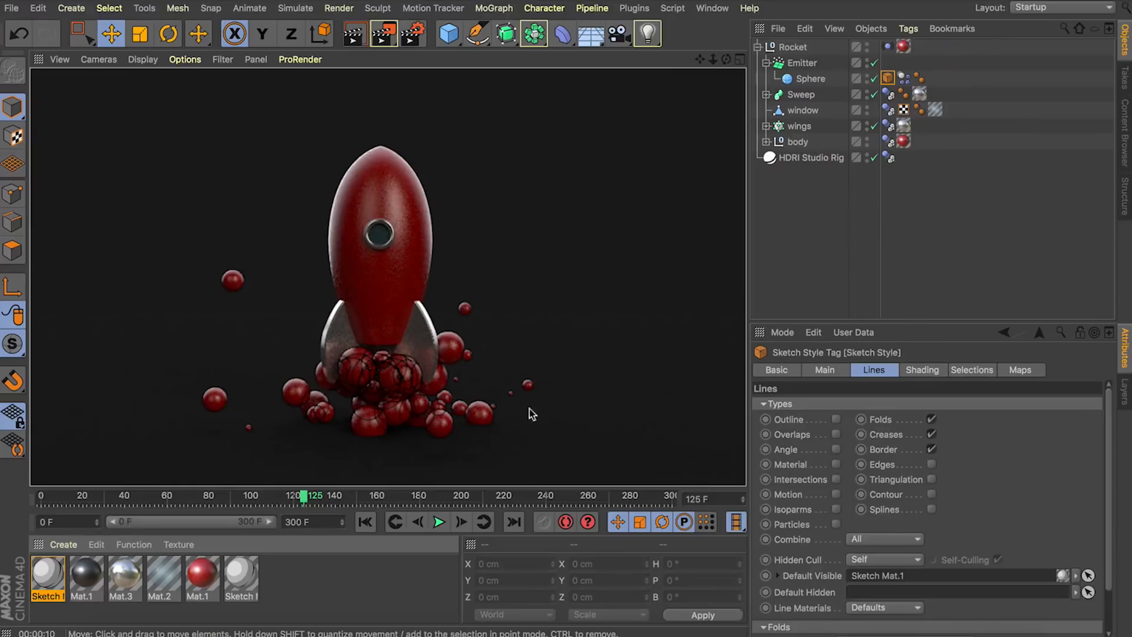
# Step: Apply a new material with only white Luminance enabled to the emitter's Sphere and render the view
pyautogui.doubleClick(293, 572)
pyautogui.doubleClick(48, 573)
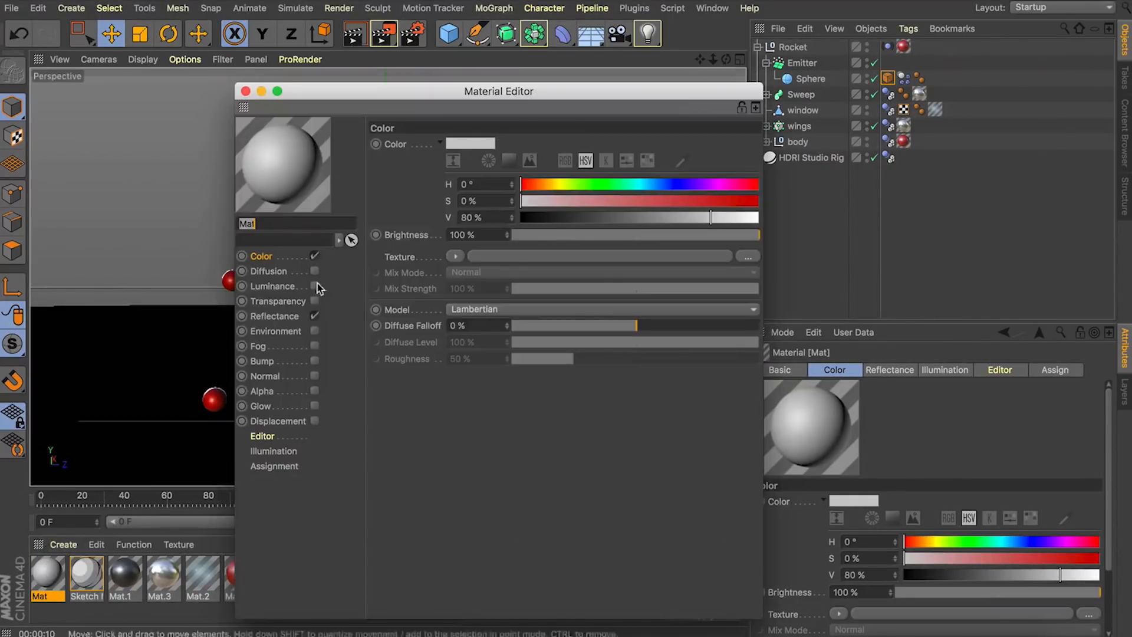
pyautogui.click(315, 255)
pyautogui.click(315, 316)
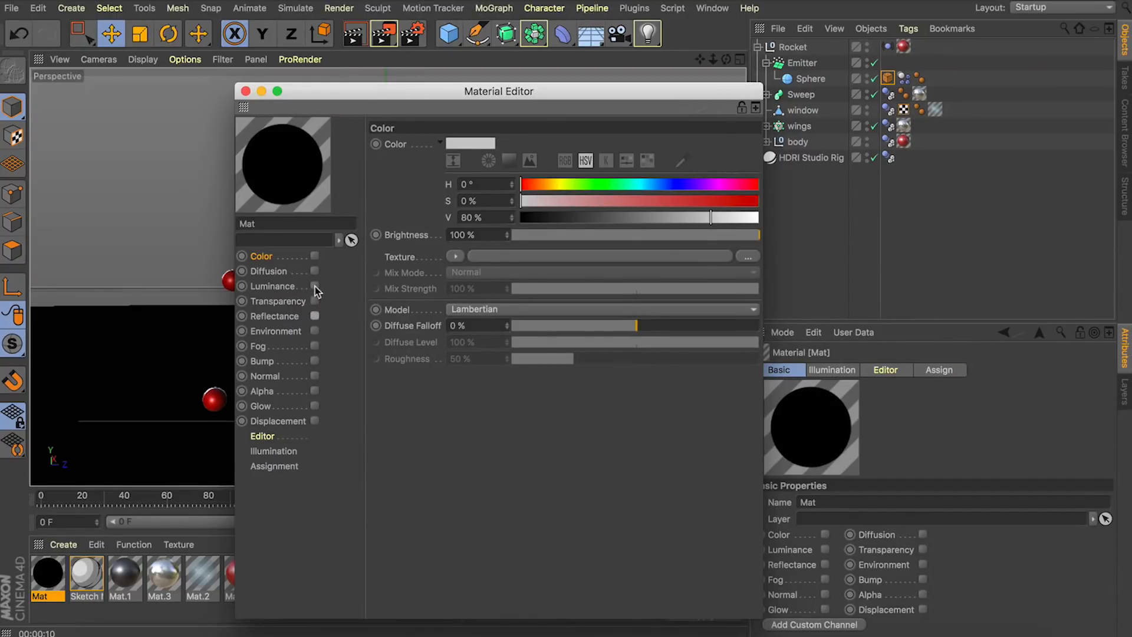
pyautogui.click(315, 286)
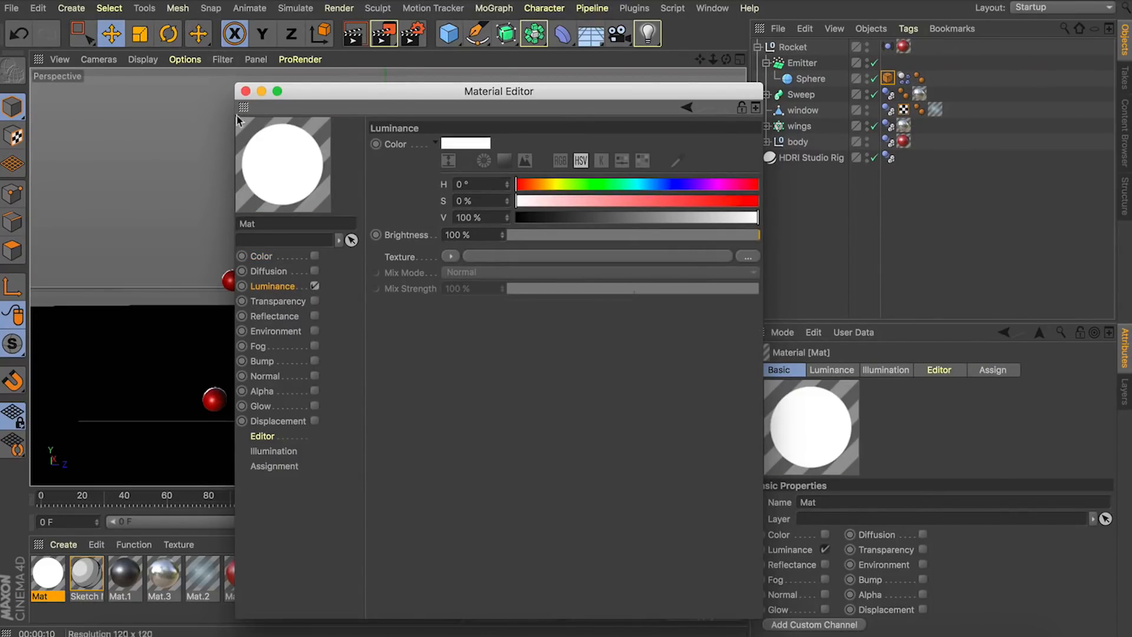
pyautogui.click(245, 91)
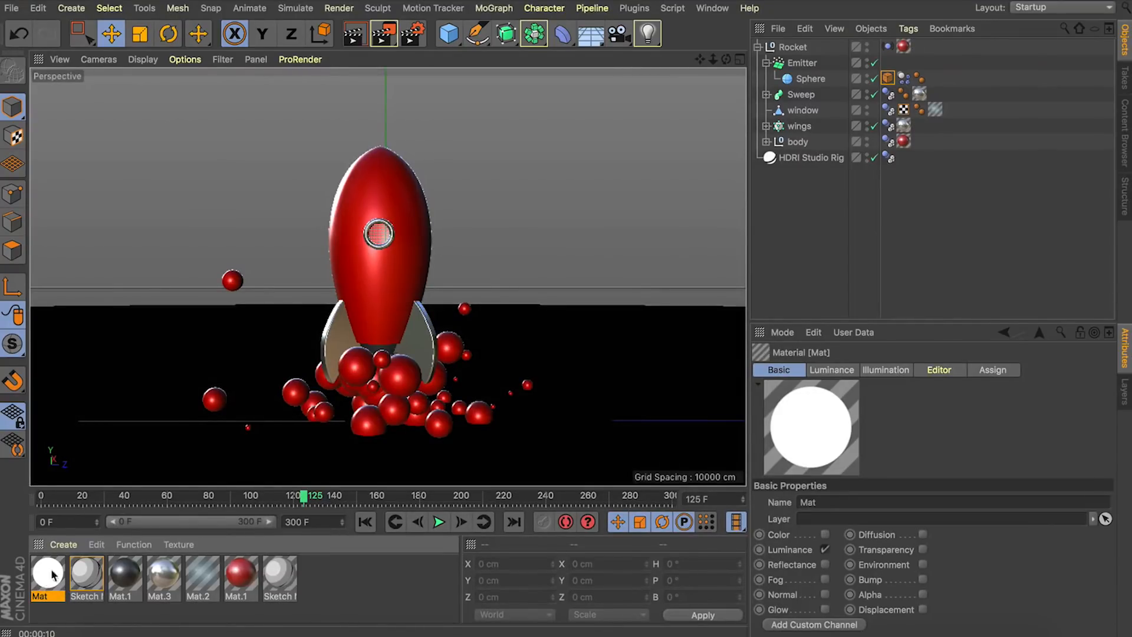
pyautogui.moveTo(799, 87); pyautogui.dragTo(802, 81)
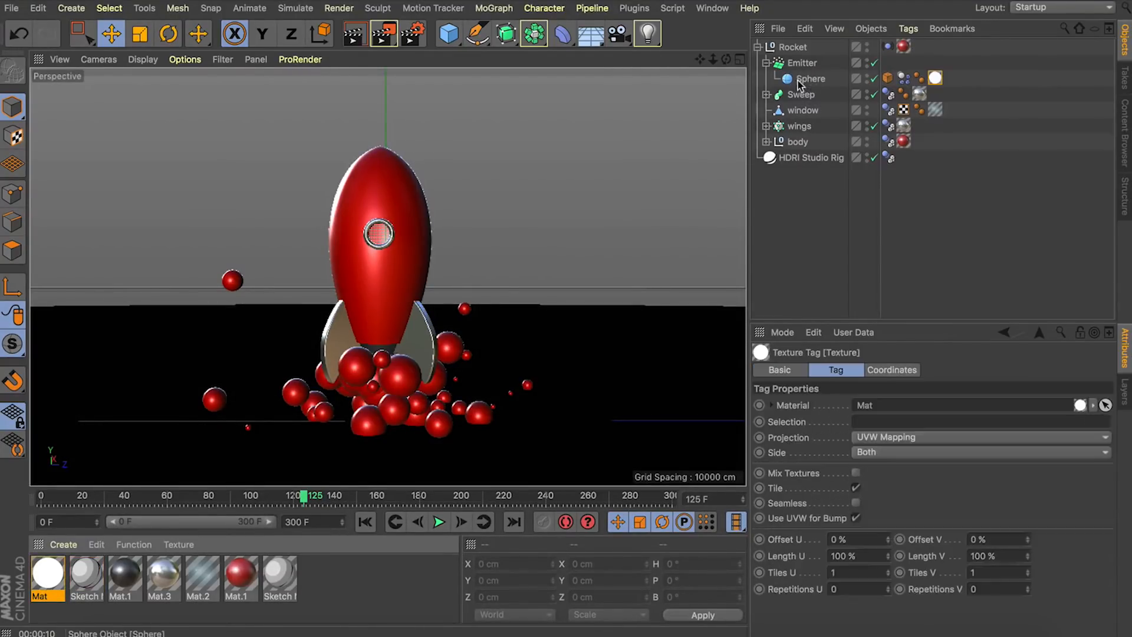
pyautogui.click(353, 37)
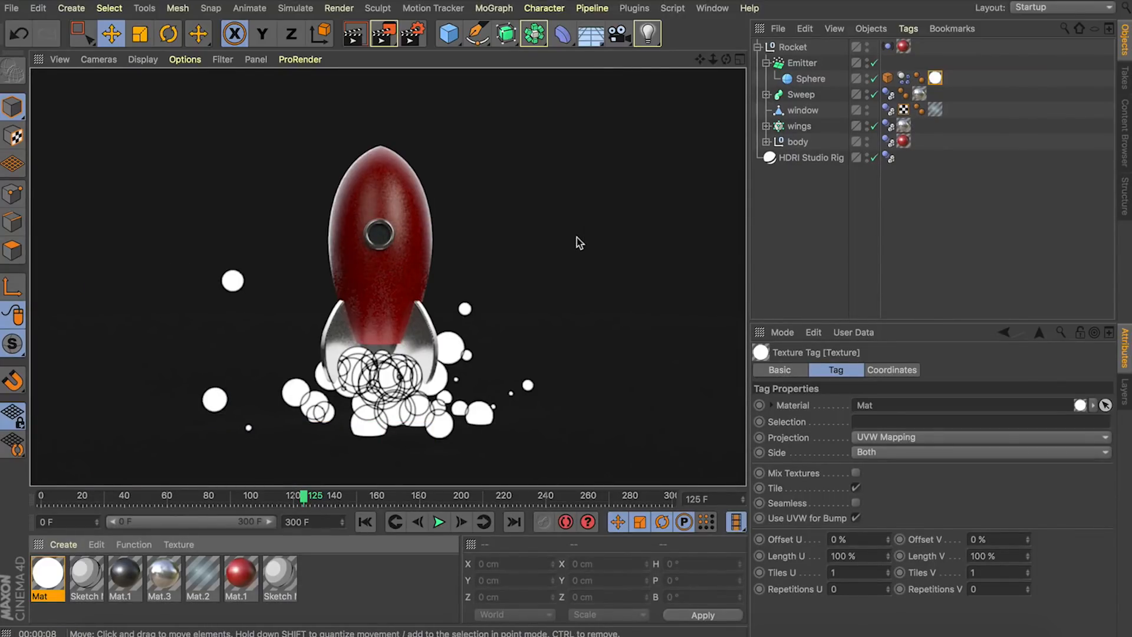
# Step: Disable Border and Creases and enable Outline in the Sphere's Sketch Style tag, and render the view
pyautogui.click(887, 79)
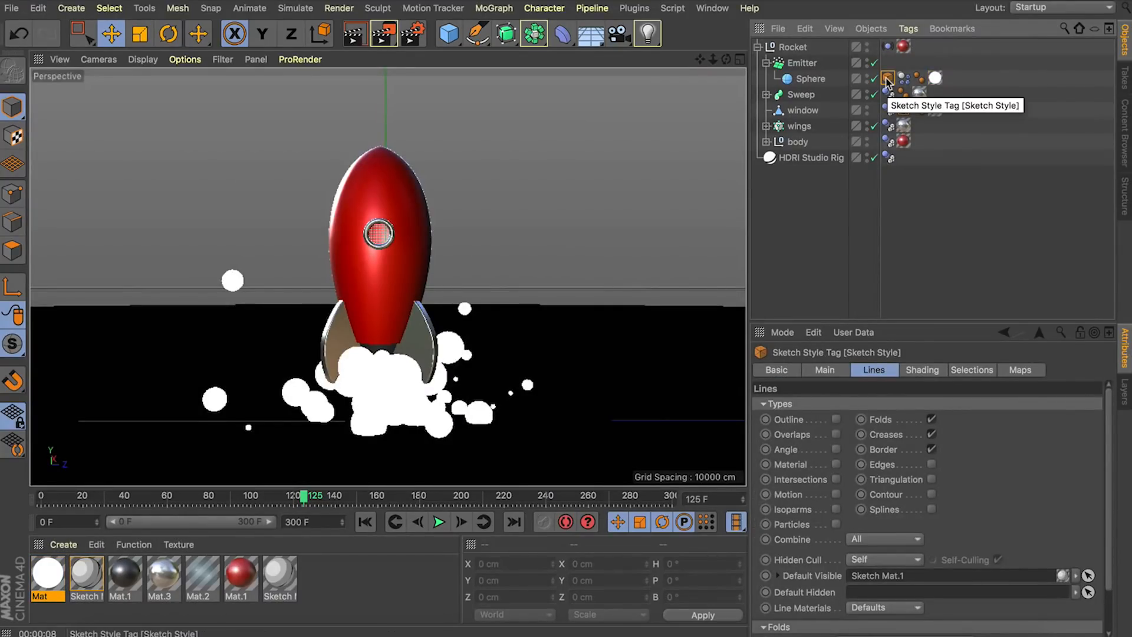
pyautogui.click(930, 450)
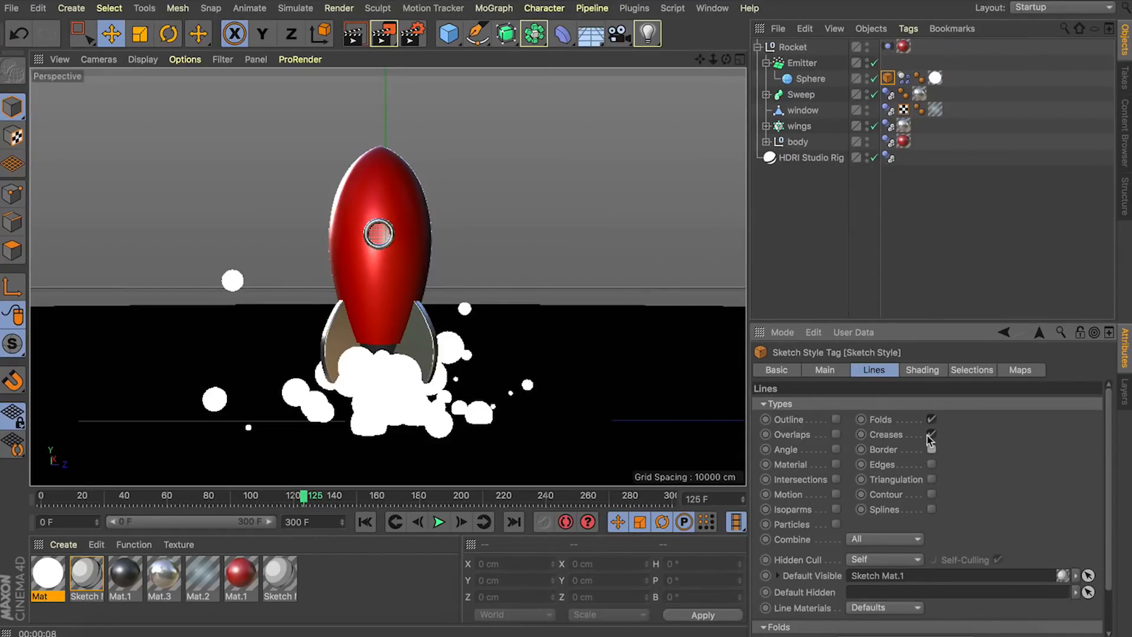
pyautogui.click(930, 435)
pyautogui.click(835, 419)
pyautogui.click(354, 36)
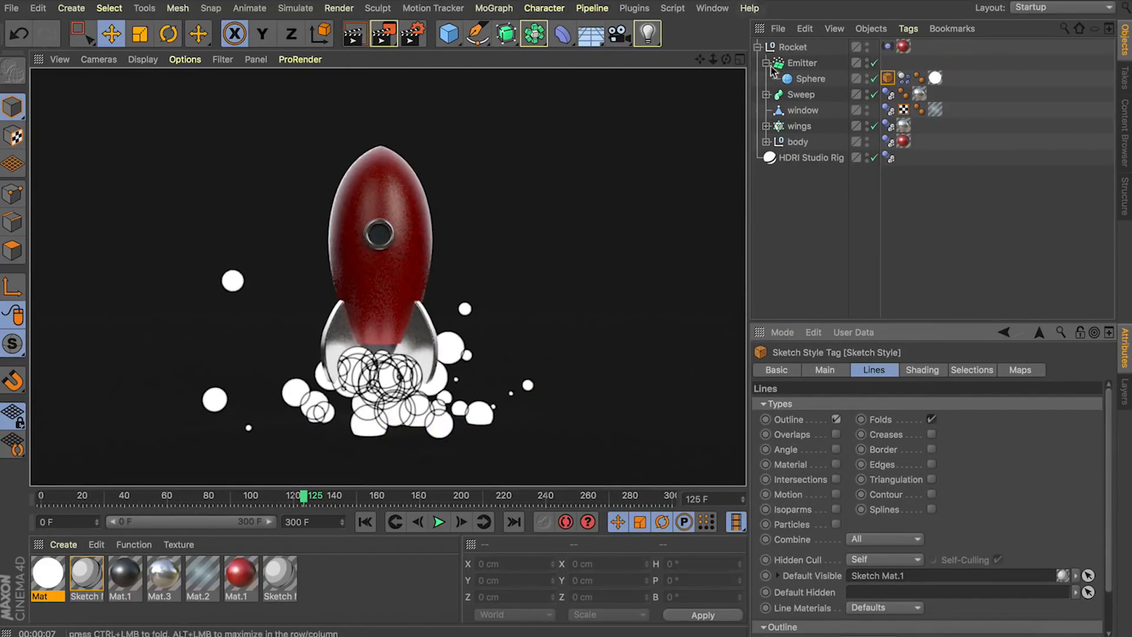
# Step: Place the Emitter inside a new Connect object and move the Sphere's Sketch Style tag onto the Connect
pyautogui.click(795, 63)
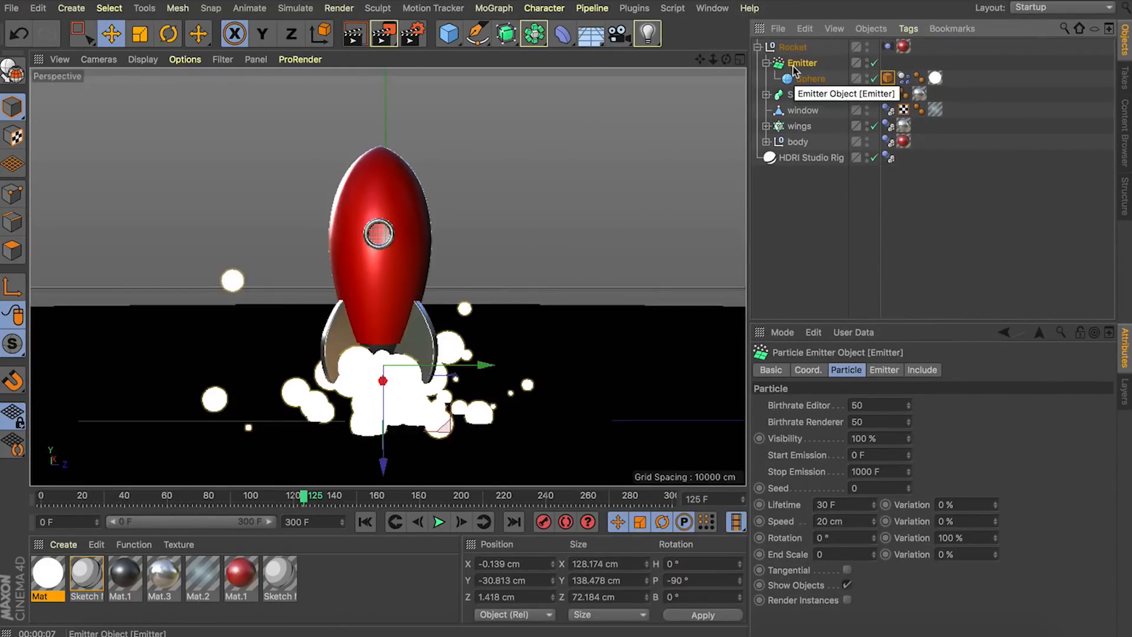
pyautogui.click(533, 33)
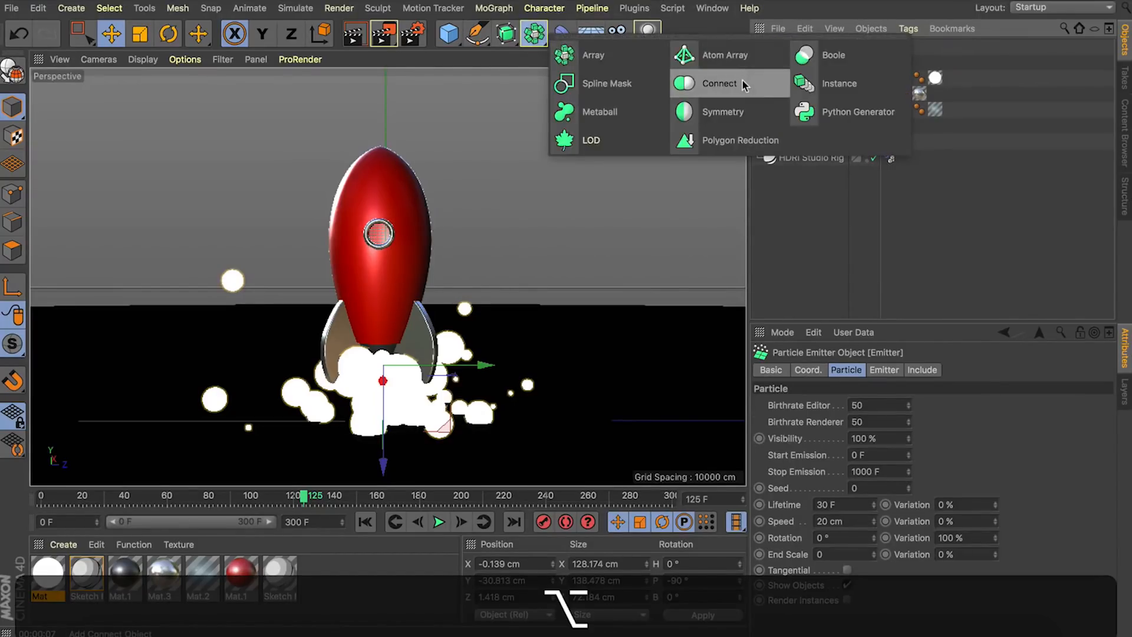
pyautogui.keyDown('alt'); pyautogui.click(741, 80); pyautogui.keyUp('alt')
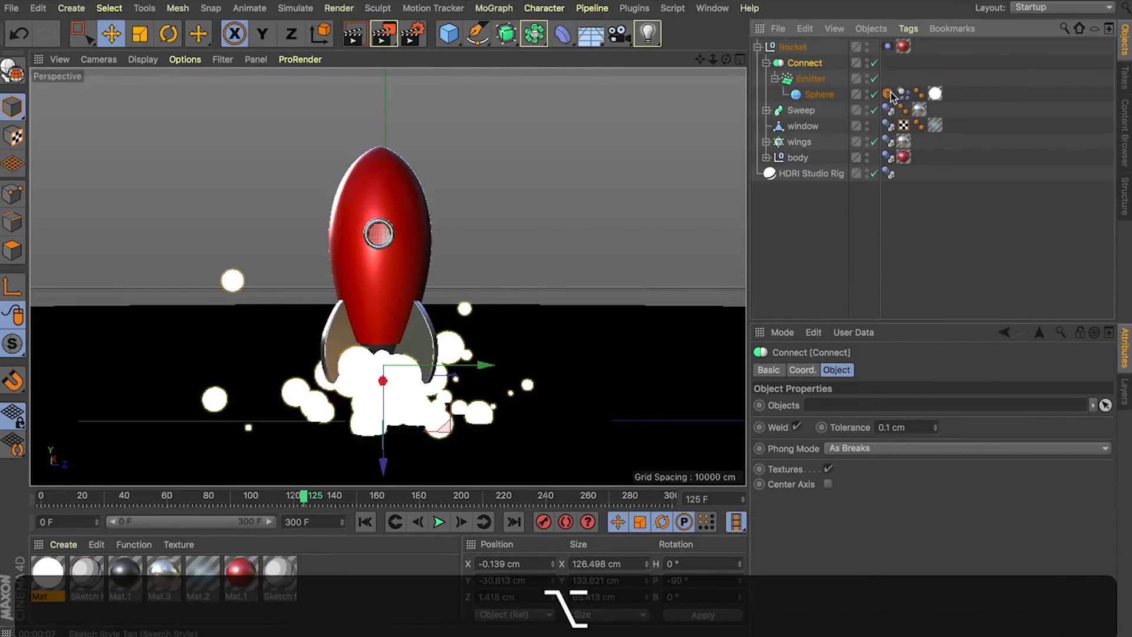
pyautogui.moveTo(890, 96); pyautogui.dragTo(812, 69)
pyautogui.click(801, 63)
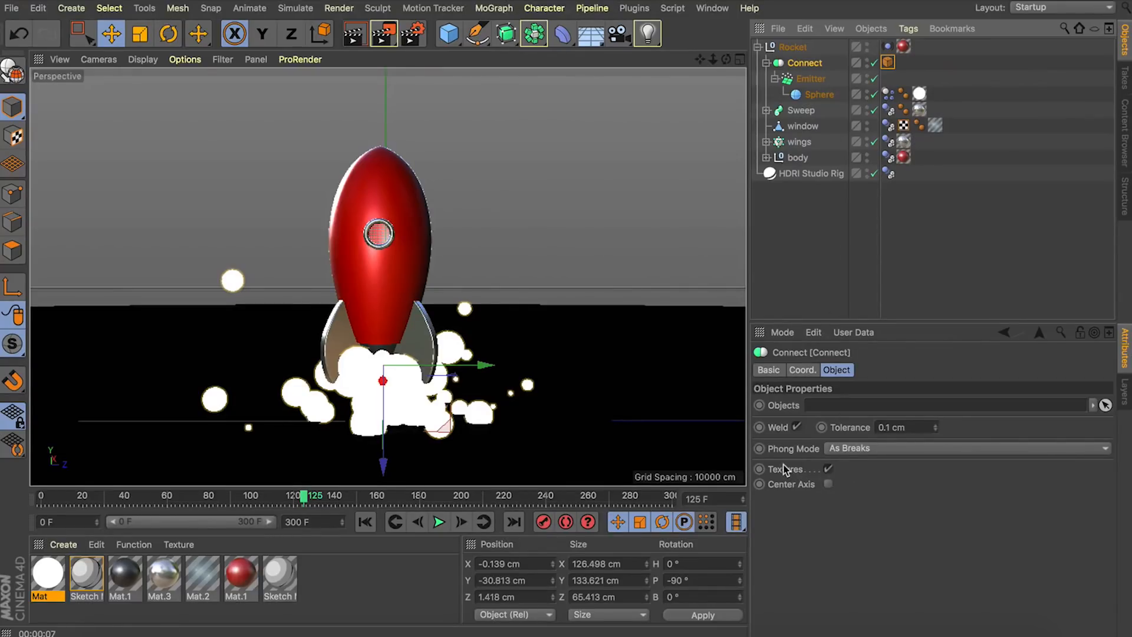
# Step: Set the Connect object's Phong Mode to Highest and render the view
pyautogui.click(851, 450)
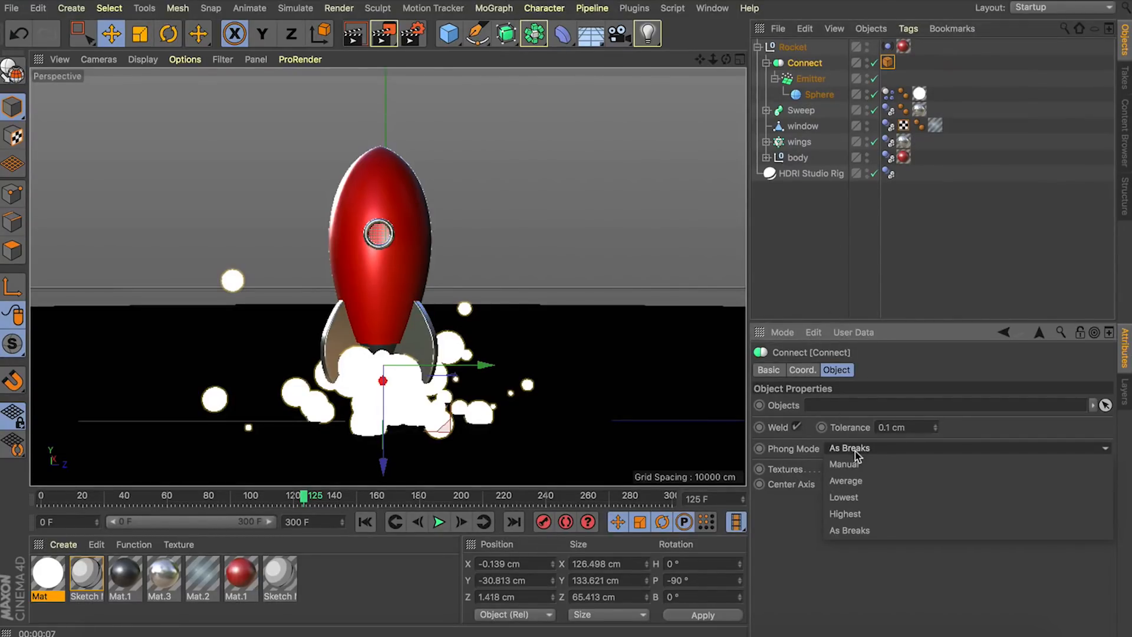
pyautogui.click(864, 518)
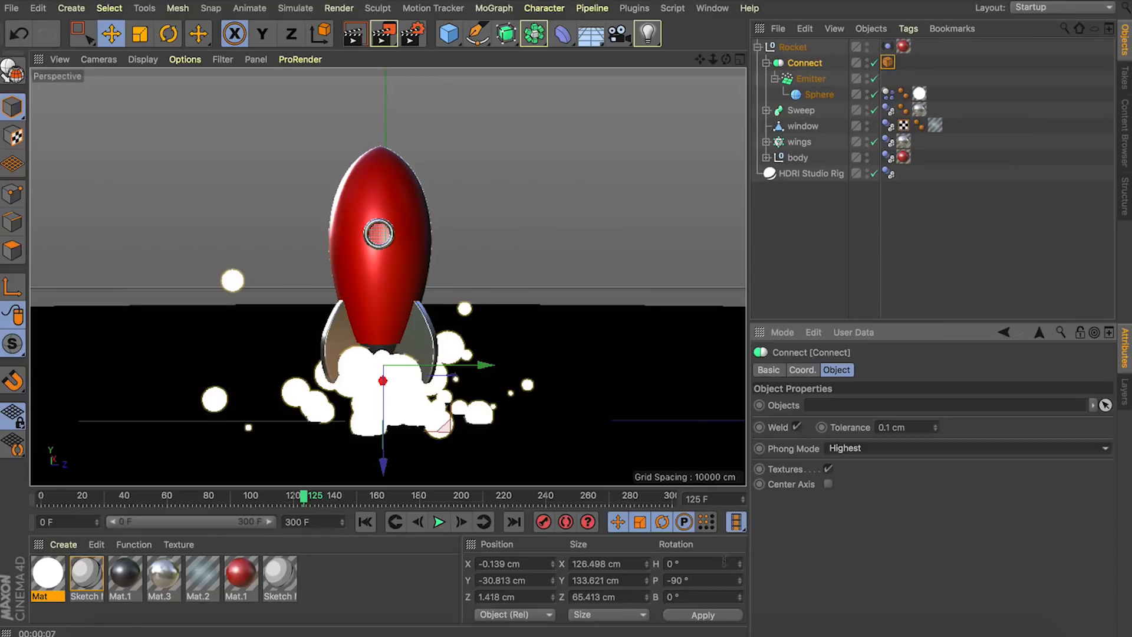
pyautogui.click(353, 36)
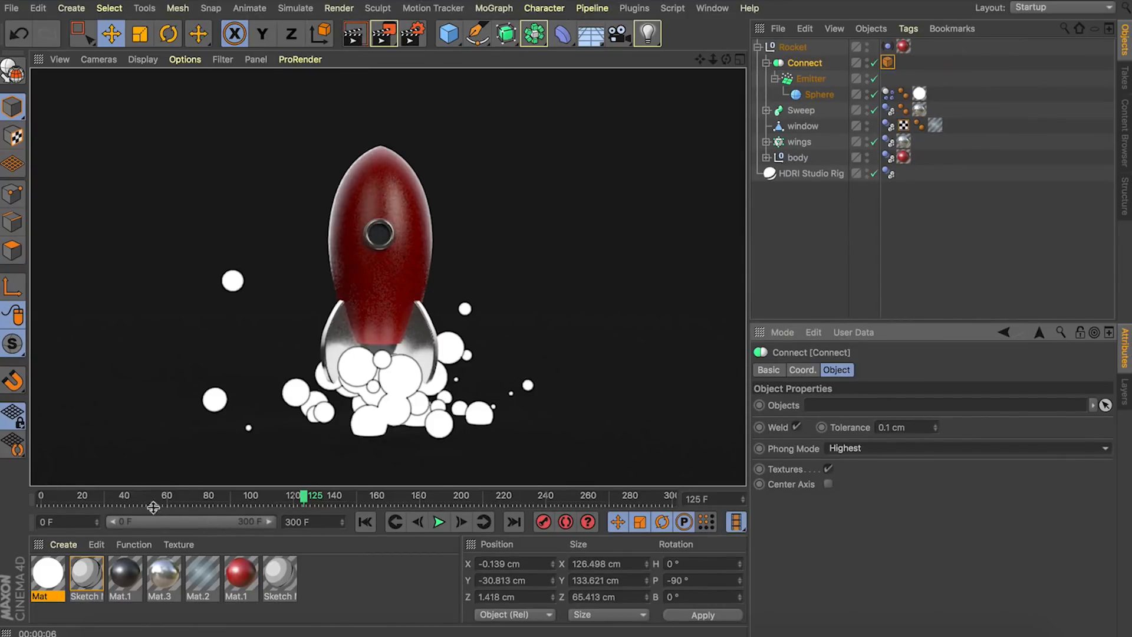
# Step: Advance the animation to frame 183 and render the view to check the smoke outlines
pyautogui.click(142, 501)
pyautogui.moveTo(167, 501); pyautogui.dragTo(426, 498)
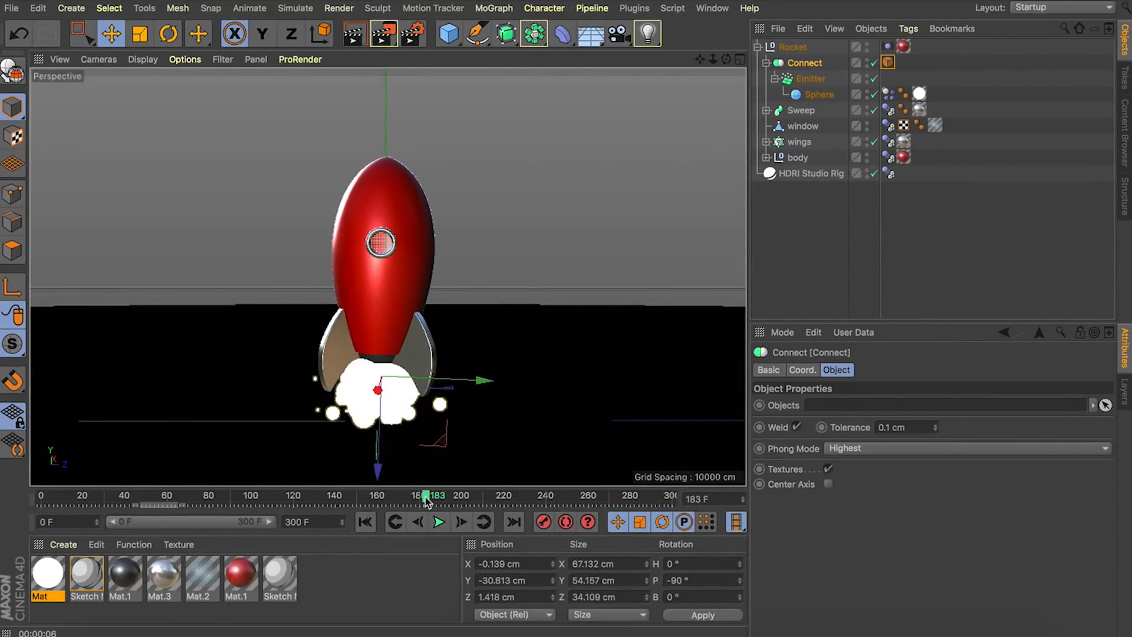
pyautogui.click(356, 33)
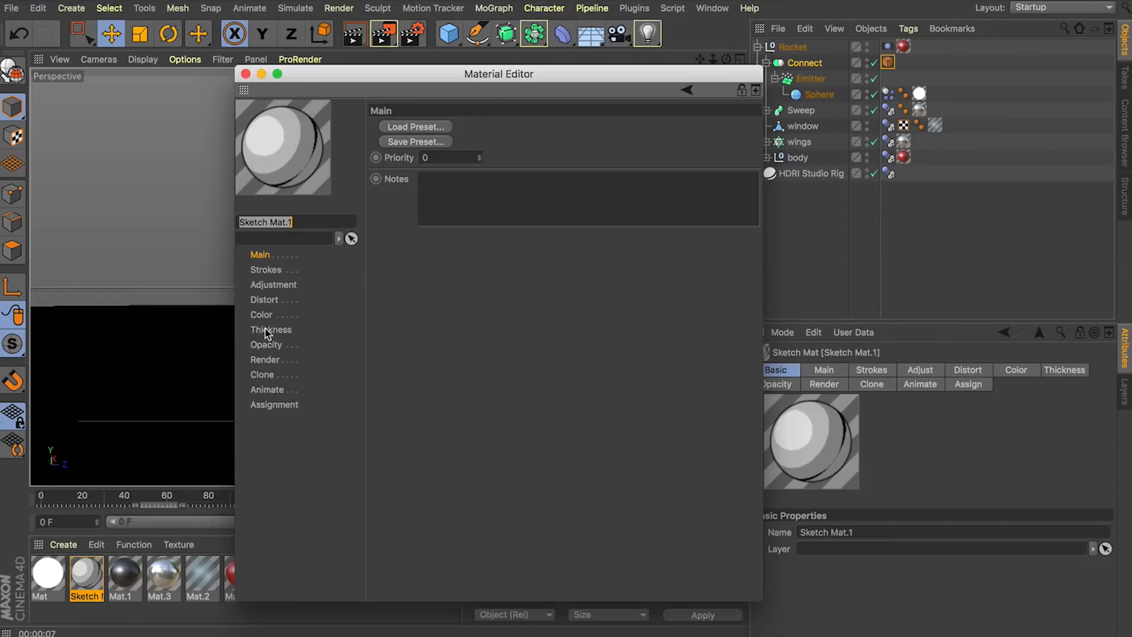
# Step: Set the Thickness of Sketch Mat.1 to 10 and move its editor clear of the rocket
pyautogui.click(272, 329)
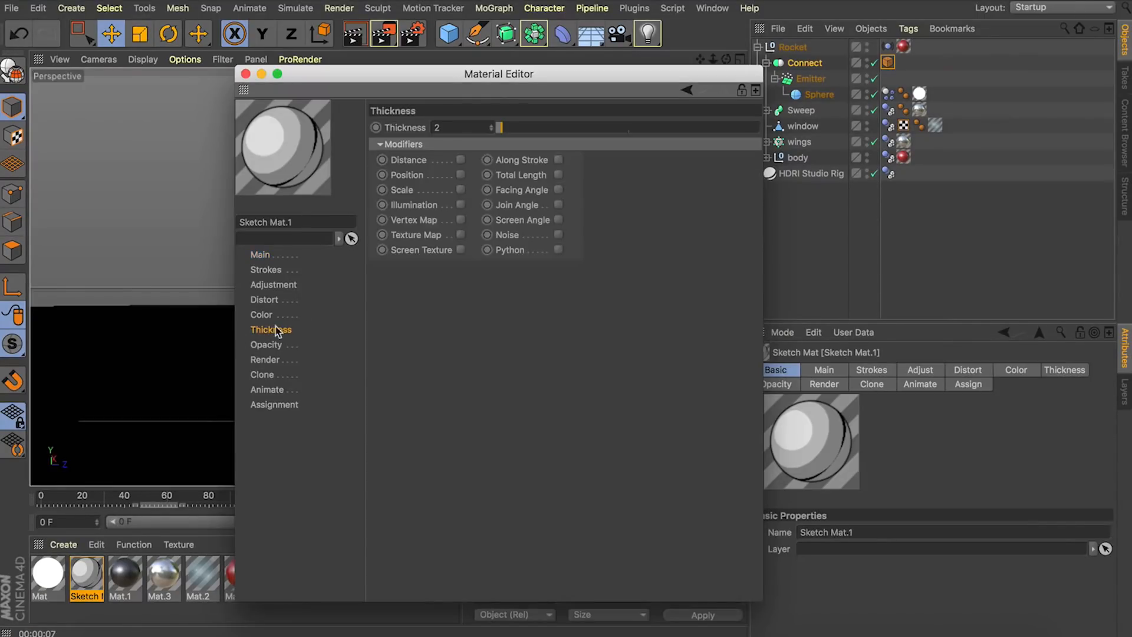
pyautogui.doubleClick(437, 127)
pyautogui.write('10')
pyautogui.press('Return')
pyautogui.moveTo(362, 81); pyautogui.dragTo(822, 112)
# Step: Play the animation from the start to frame 75 and render the view to check the outline thickness
pyautogui.click(356, 499)
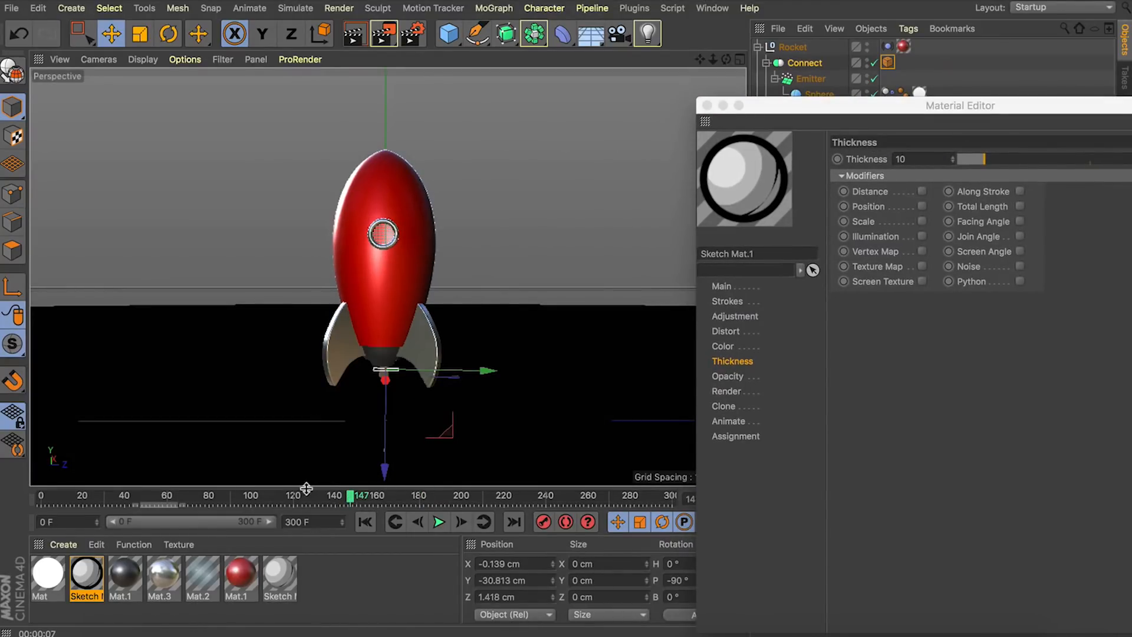
pyautogui.click(341, 497)
pyautogui.moveTo(341, 498); pyautogui.dragTo(559, 504)
pyautogui.moveTo(237, 501)
pyautogui.mouseDown()
pyautogui.moveTo(192, 498)
pyautogui.moveTo(215, 498)
pyautogui.mouseUp()
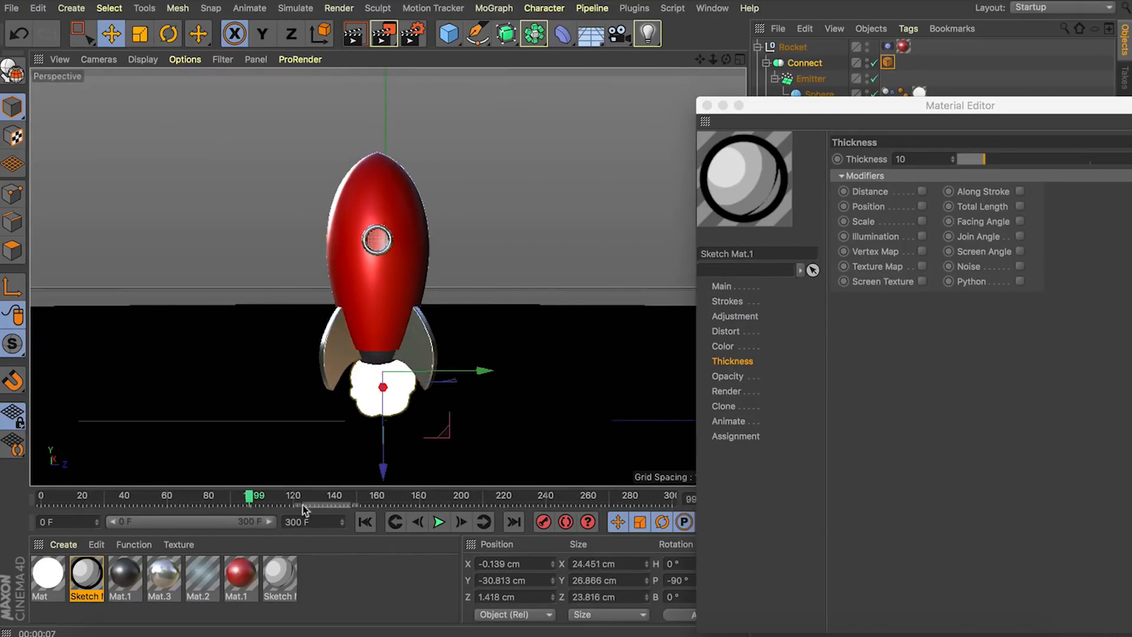
pyautogui.click(365, 522)
pyautogui.click(438, 522)
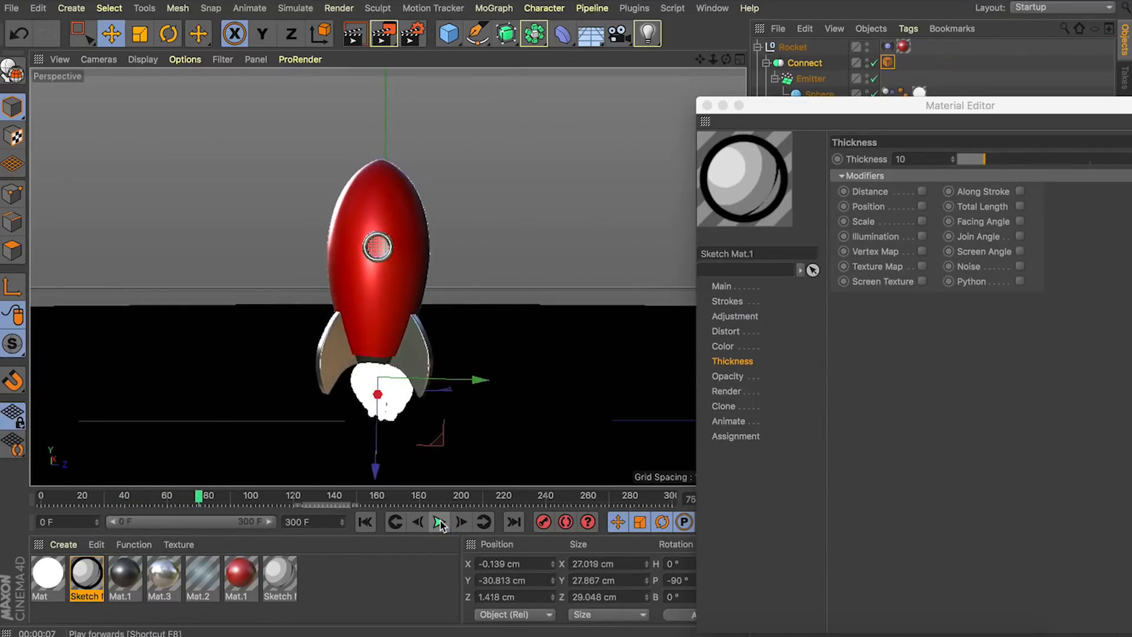
pyautogui.click(439, 522)
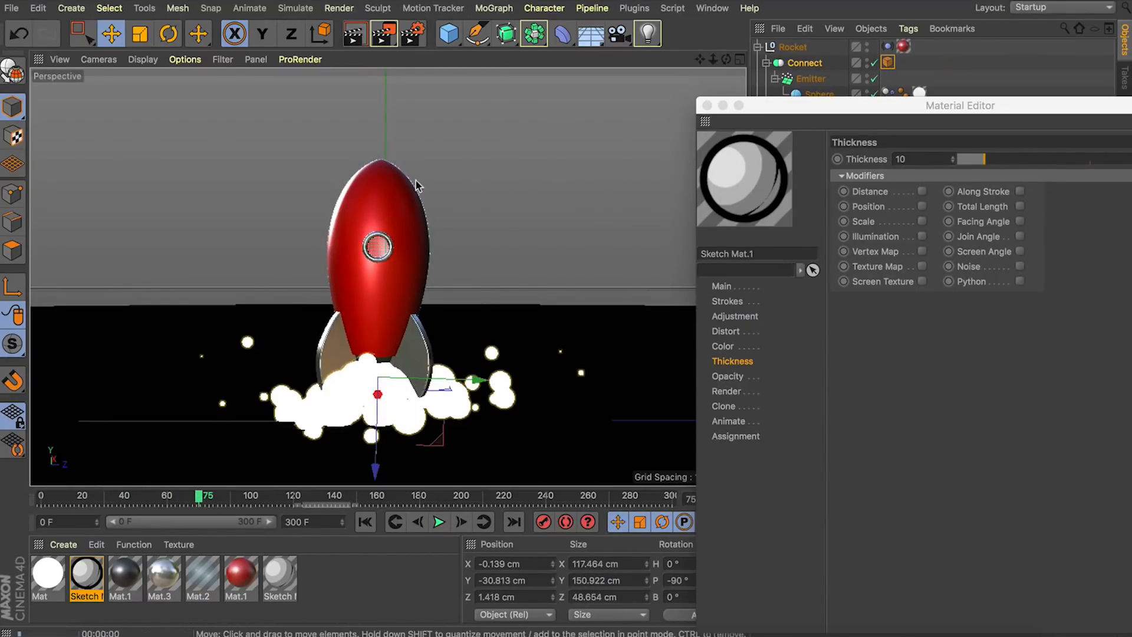
pyautogui.click(351, 31)
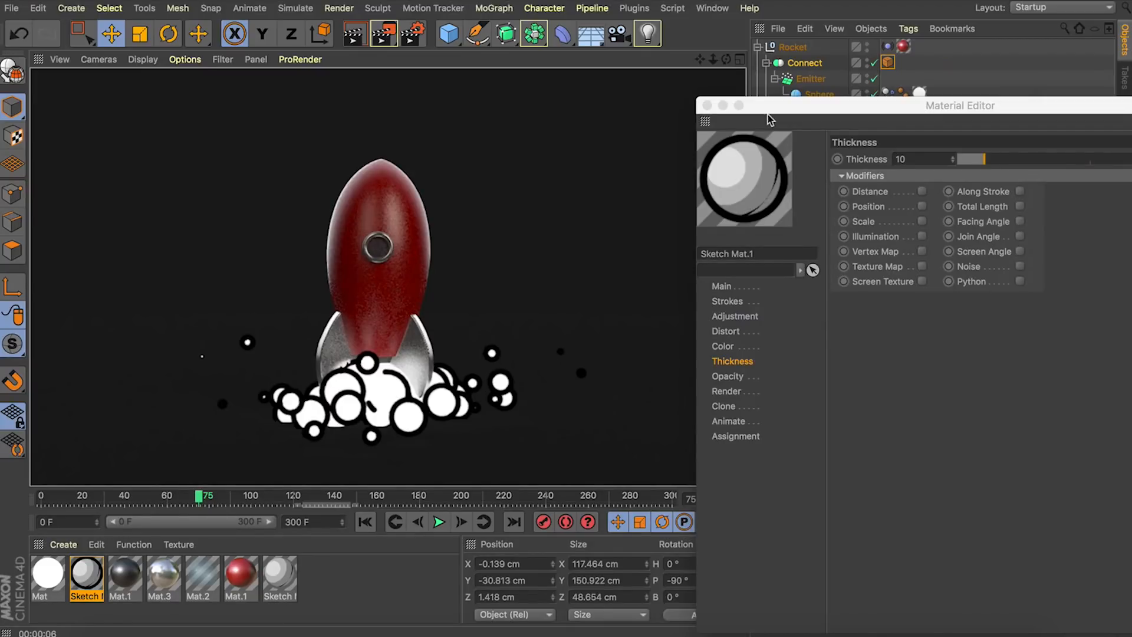
# Step: Enable the Along Stroke thickness modifier for Sketch Mat.1 and set its Mode to Spline
pyautogui.doubleClick(799, 106)
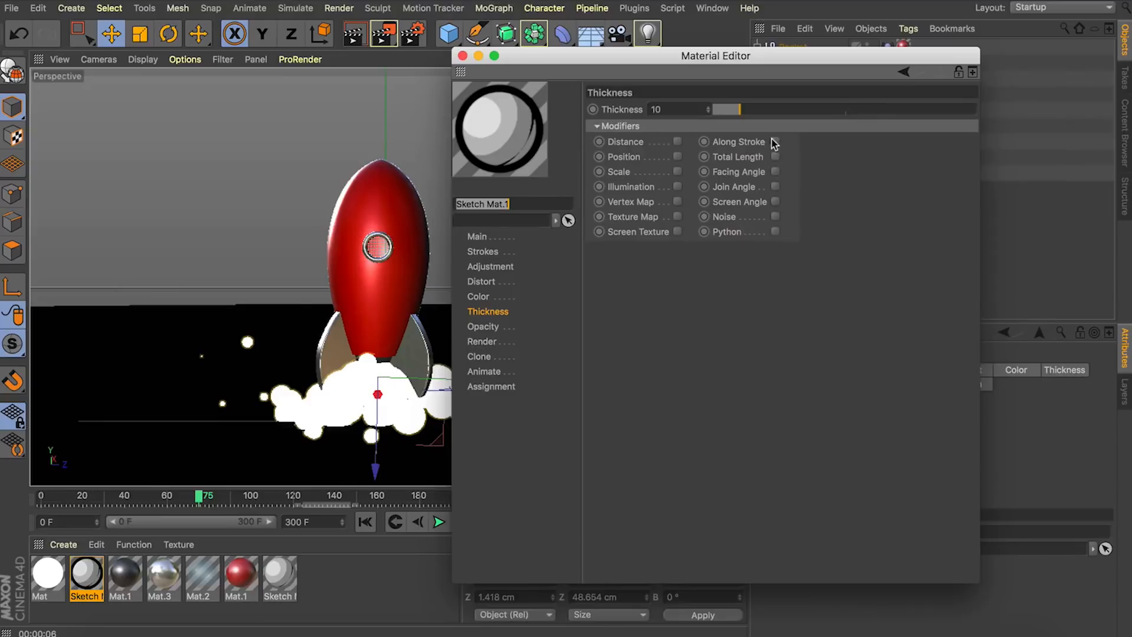
pyautogui.click(774, 142)
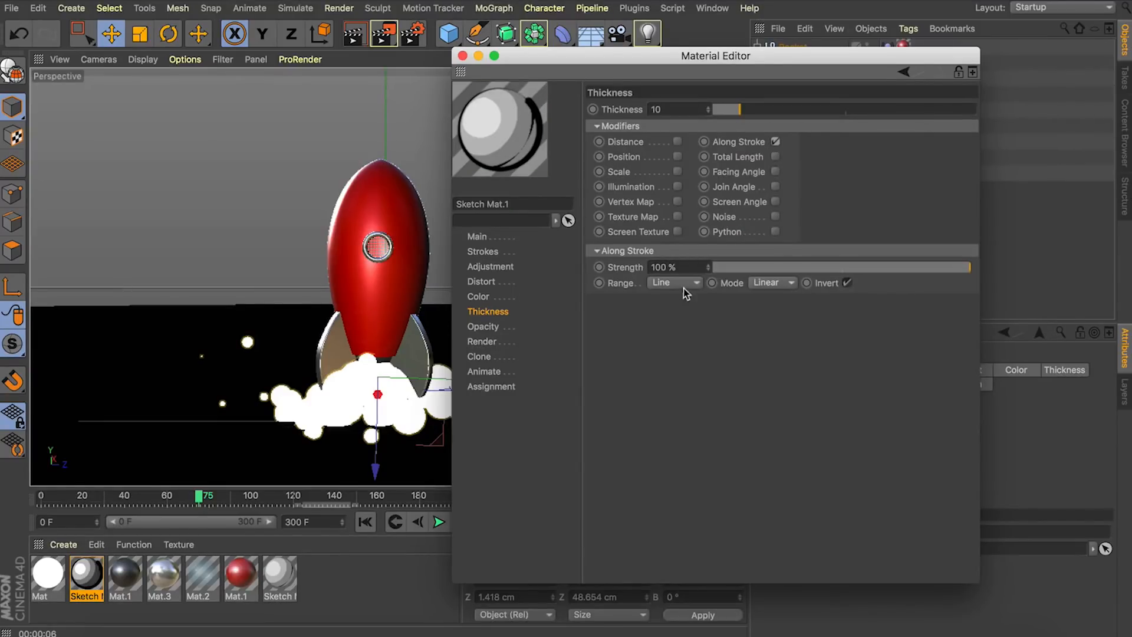
pyautogui.click(768, 284)
pyautogui.click(766, 314)
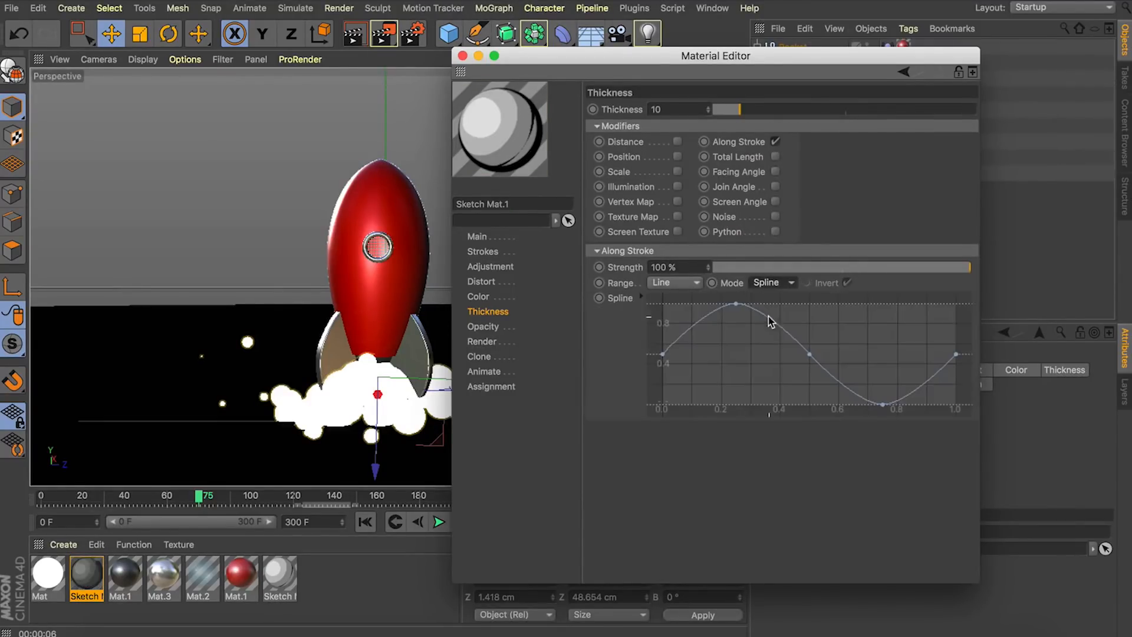
# Step: Apply the Sin preset to the Along Stroke thickness spline and render the view
pyautogui.rightClick(746, 345)
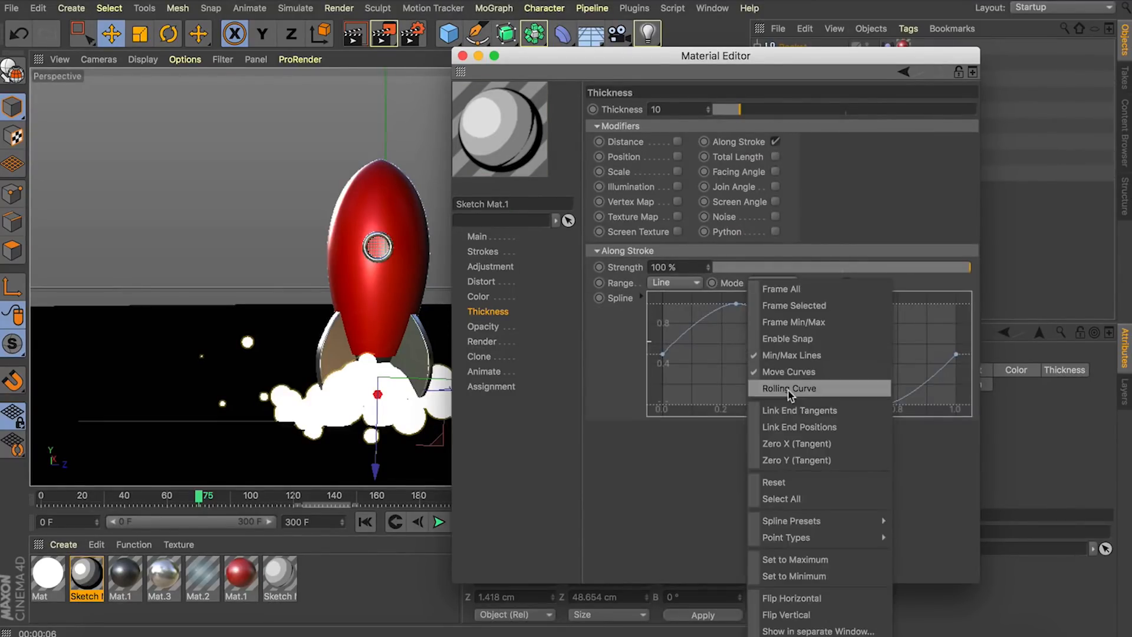
pyautogui.click(765, 482)
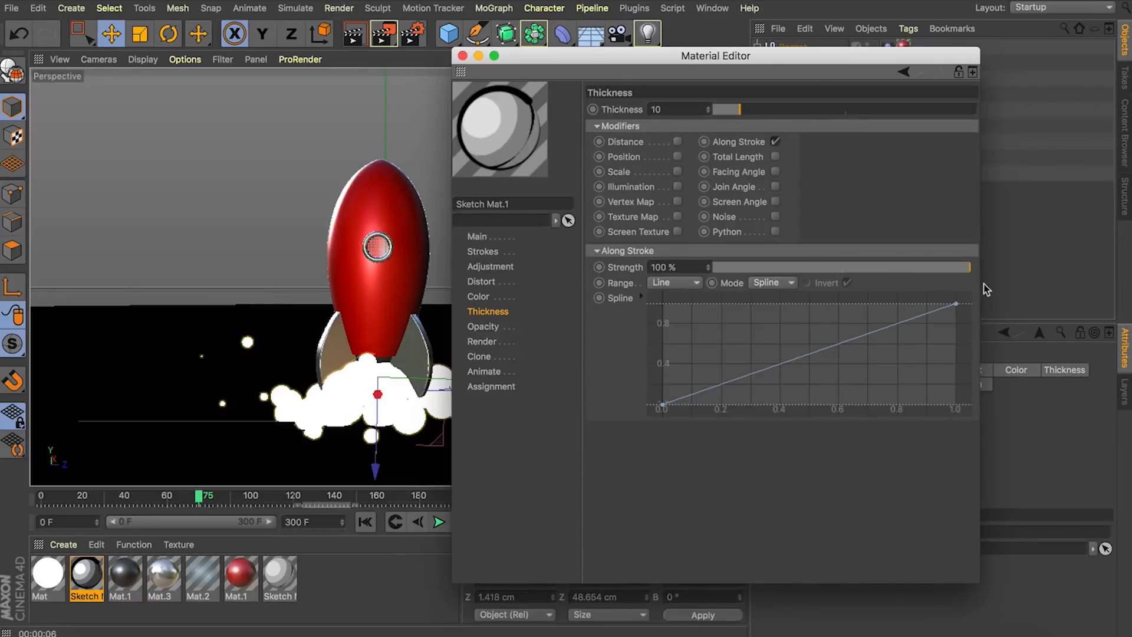
pyautogui.rightClick(760, 349)
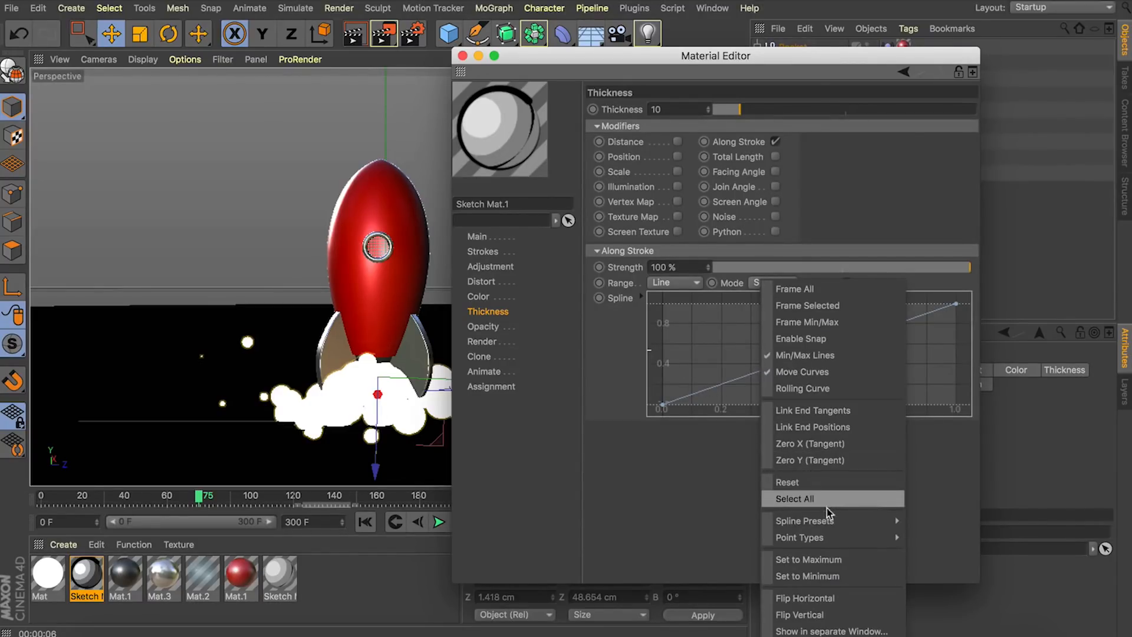
pyautogui.moveTo(829, 520)
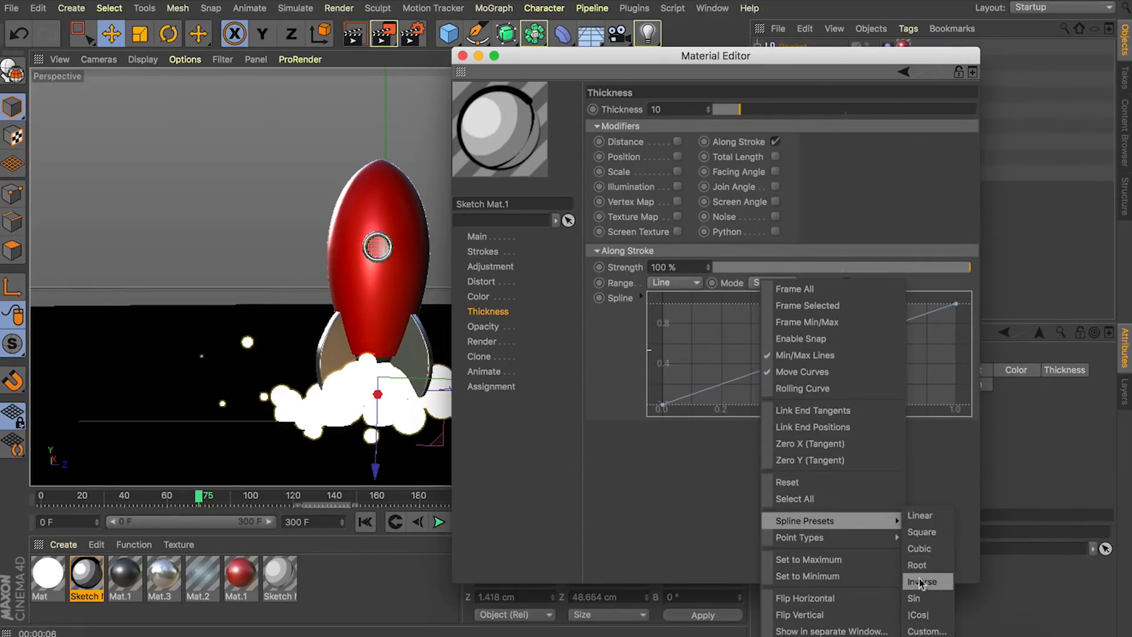
pyautogui.click(915, 596)
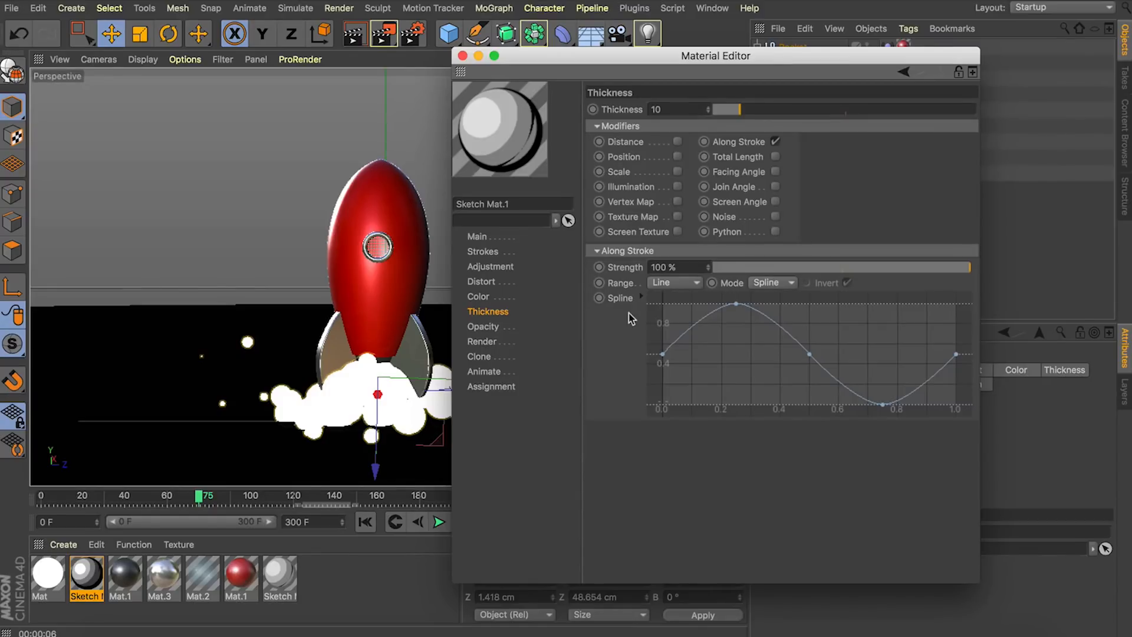
pyautogui.click(352, 34)
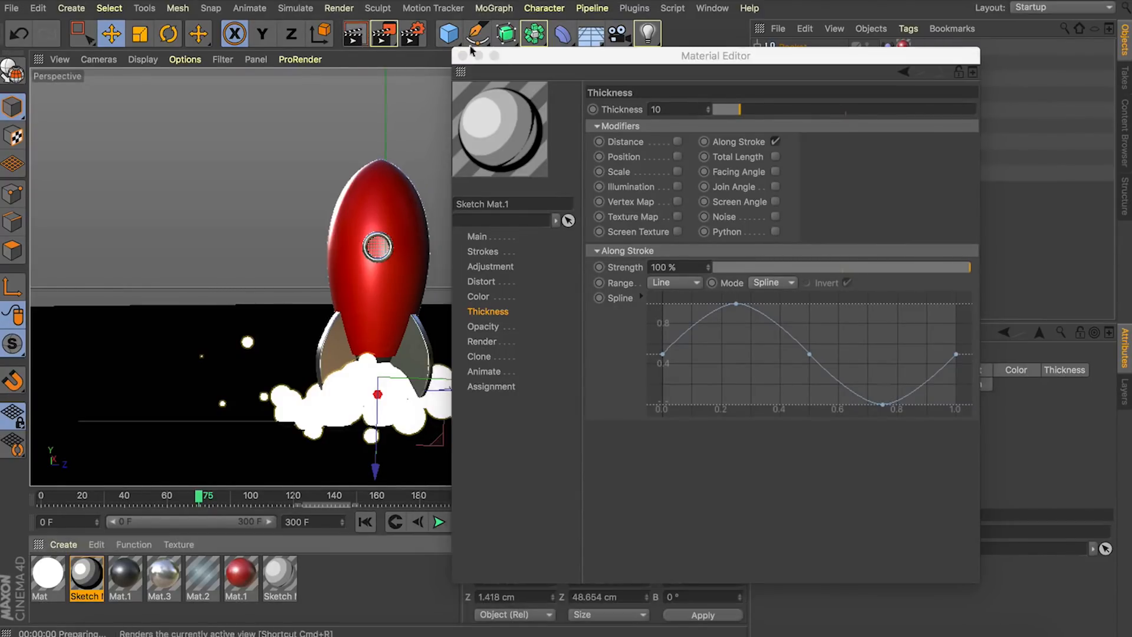
pyautogui.moveTo(471, 50); pyautogui.dragTo(595, 46)
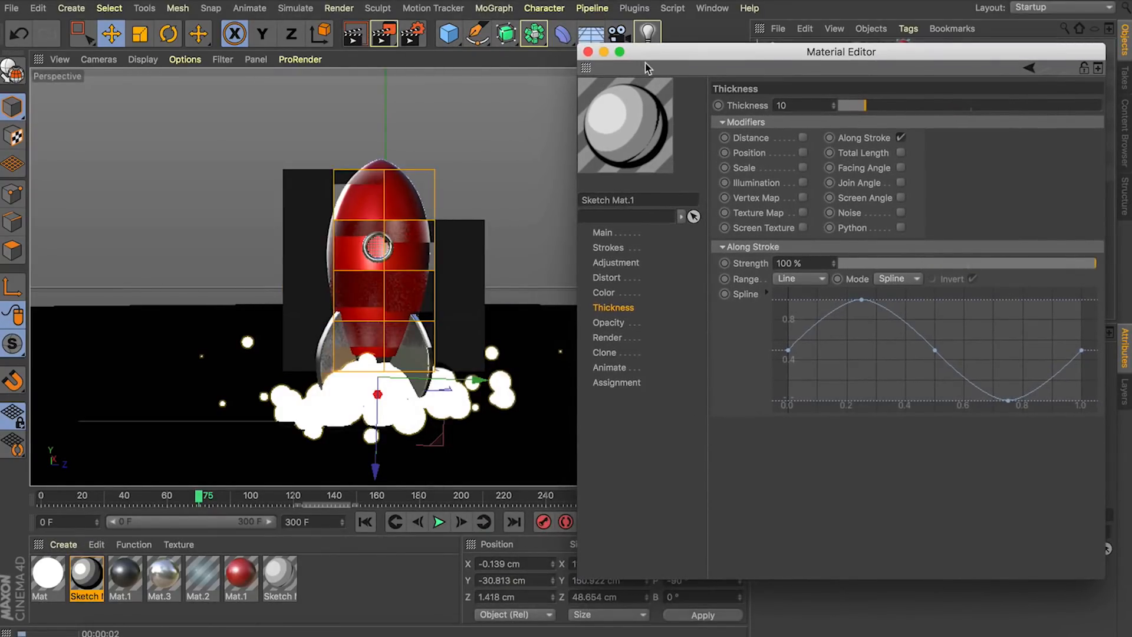
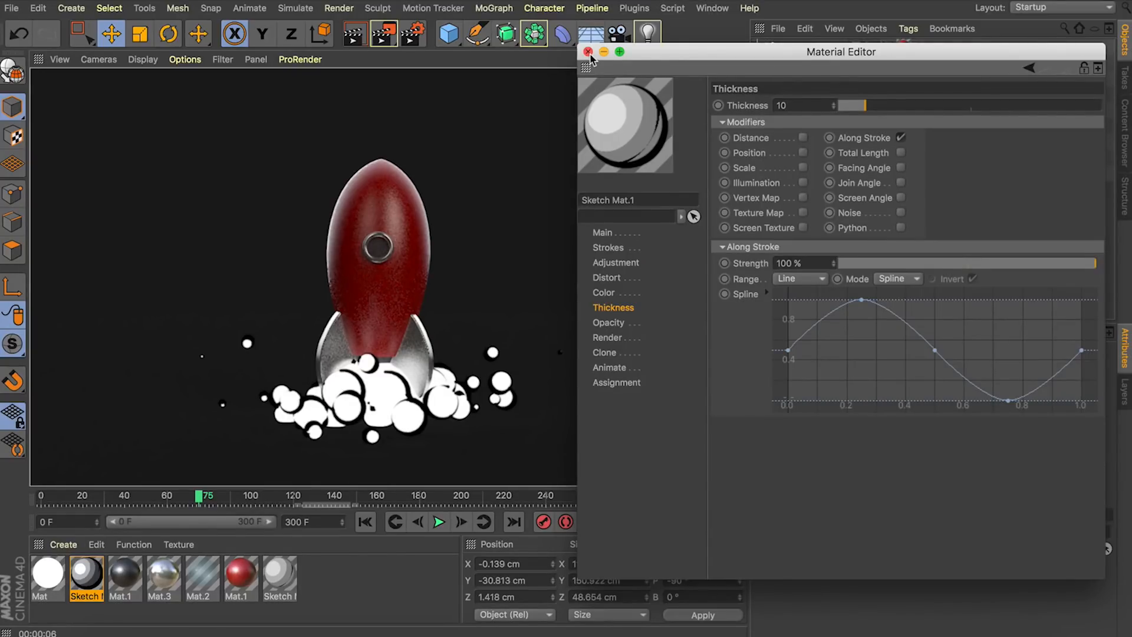
pyautogui.click(588, 52)
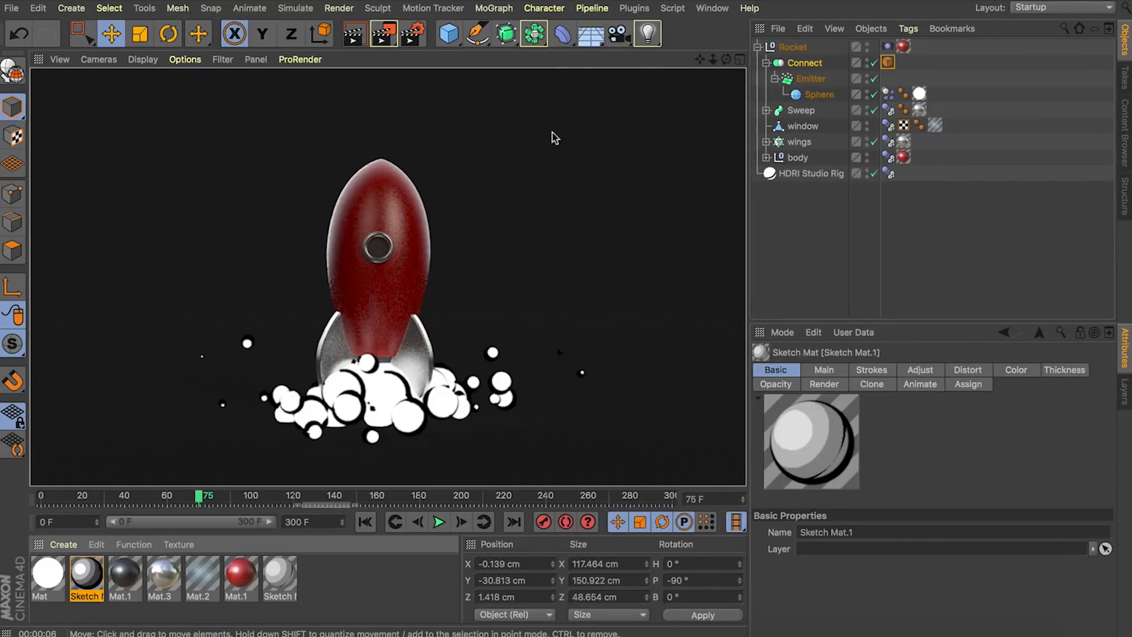
# Step: Enable Transparency alongside Luminance on the white smoke material Mat
pyautogui.doubleClick(47, 571)
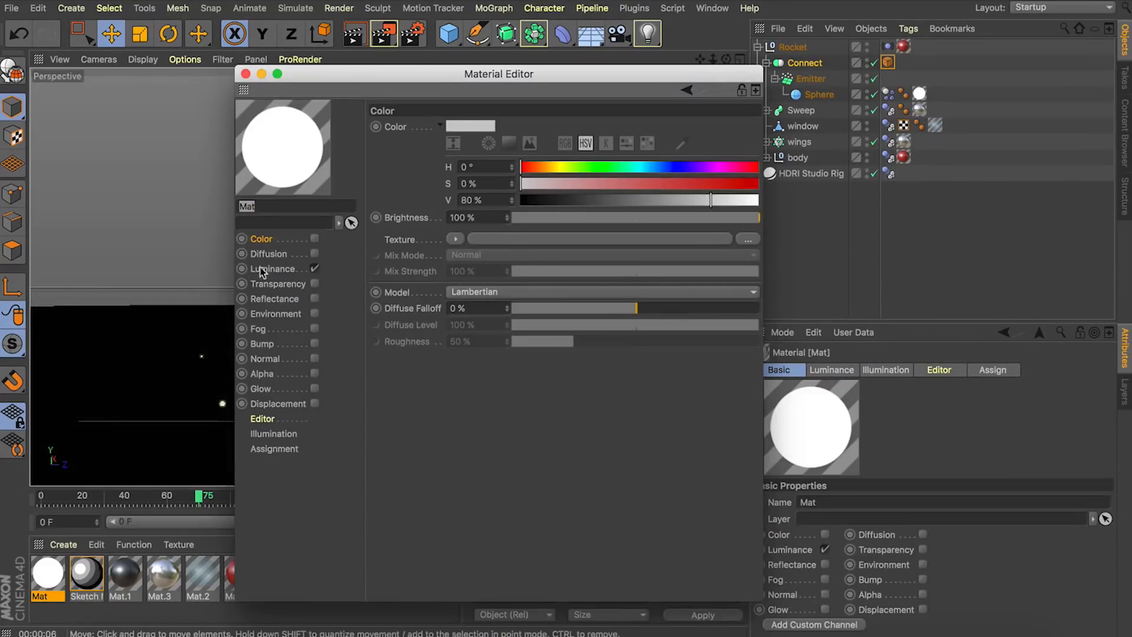
pyautogui.click(268, 268)
pyautogui.click(293, 284)
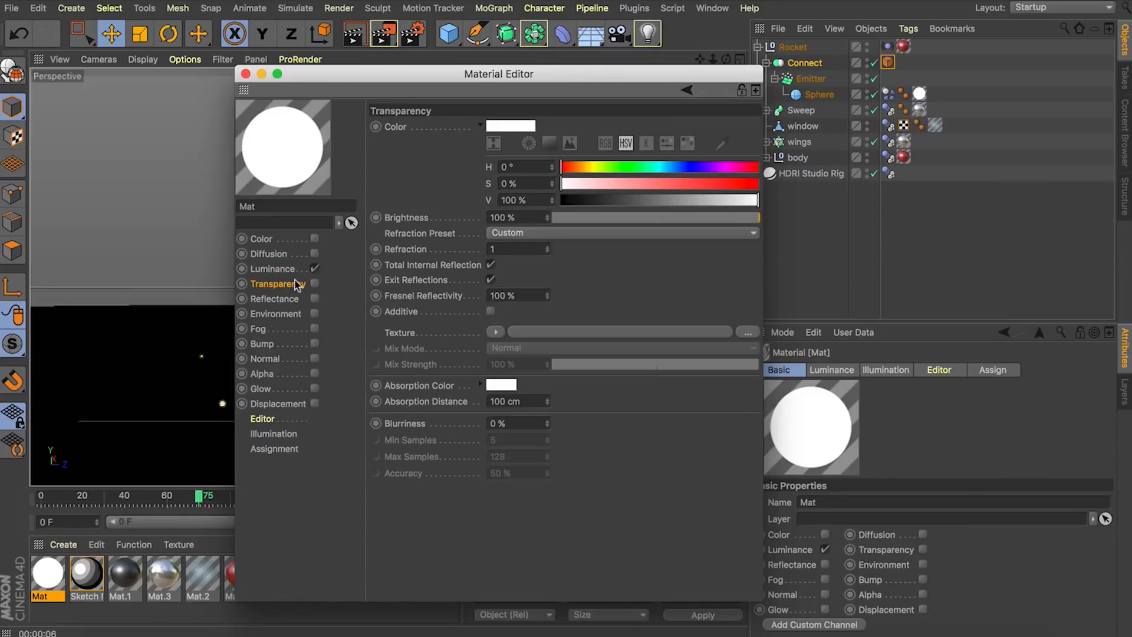
pyautogui.click(314, 283)
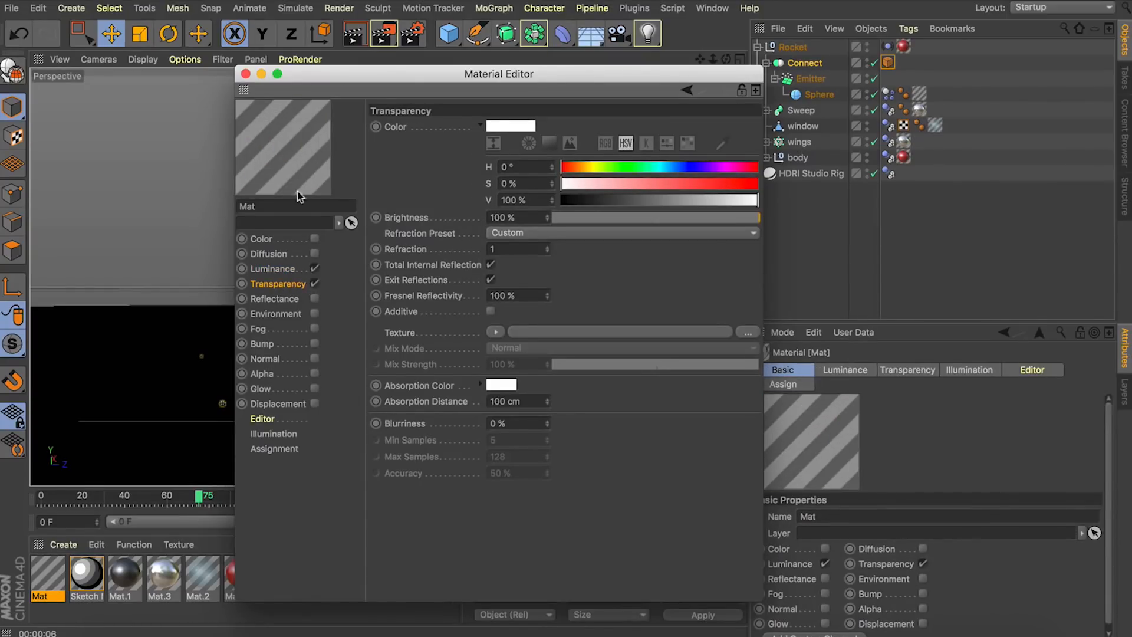
pyautogui.moveTo(317, 74); pyautogui.dragTo(638, 37)
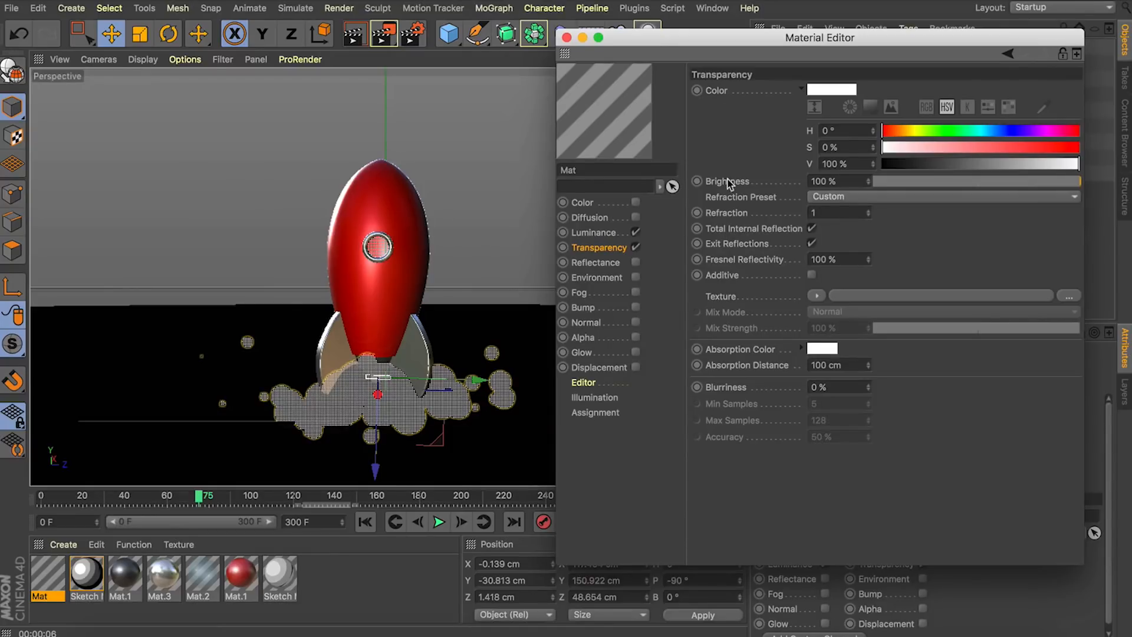
# Step: Set the smoke material's Transparency Brightness to 90 % and render the view
pyautogui.click(851, 183)
pyautogui.write('90')
pyautogui.press('Return')
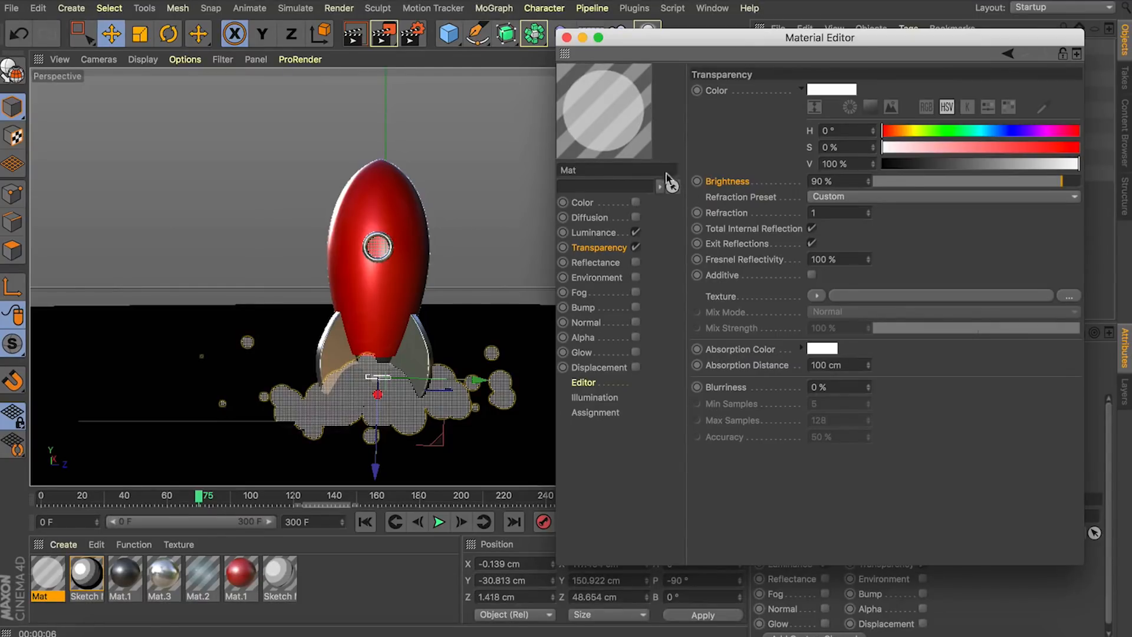
pyautogui.click(352, 36)
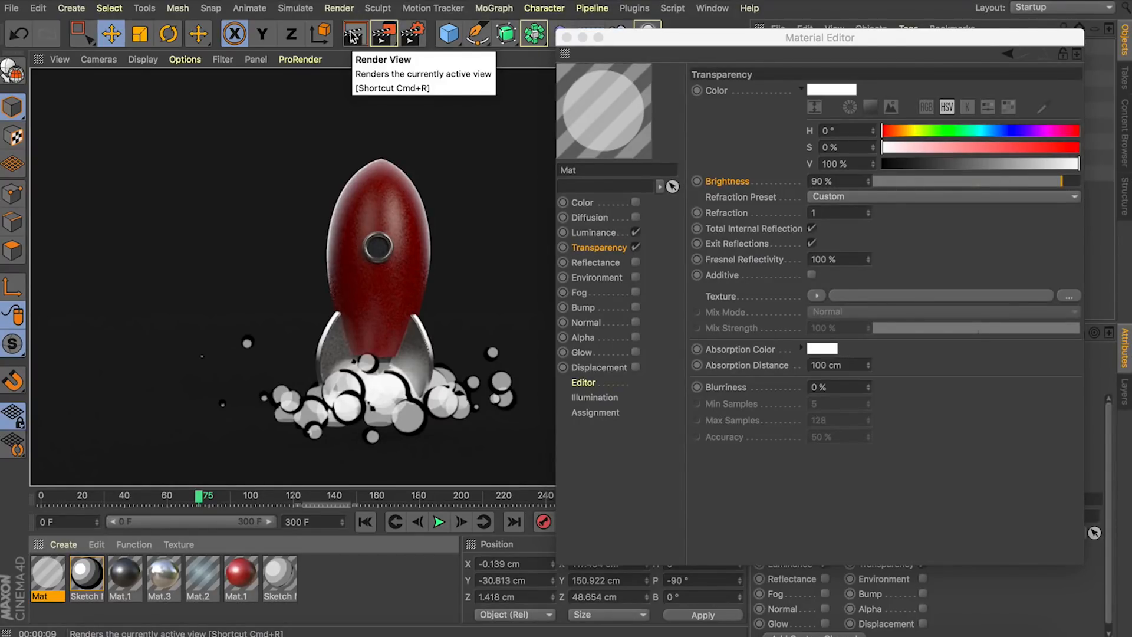
pyautogui.moveTo(601, 39); pyautogui.dragTo(645, 24)
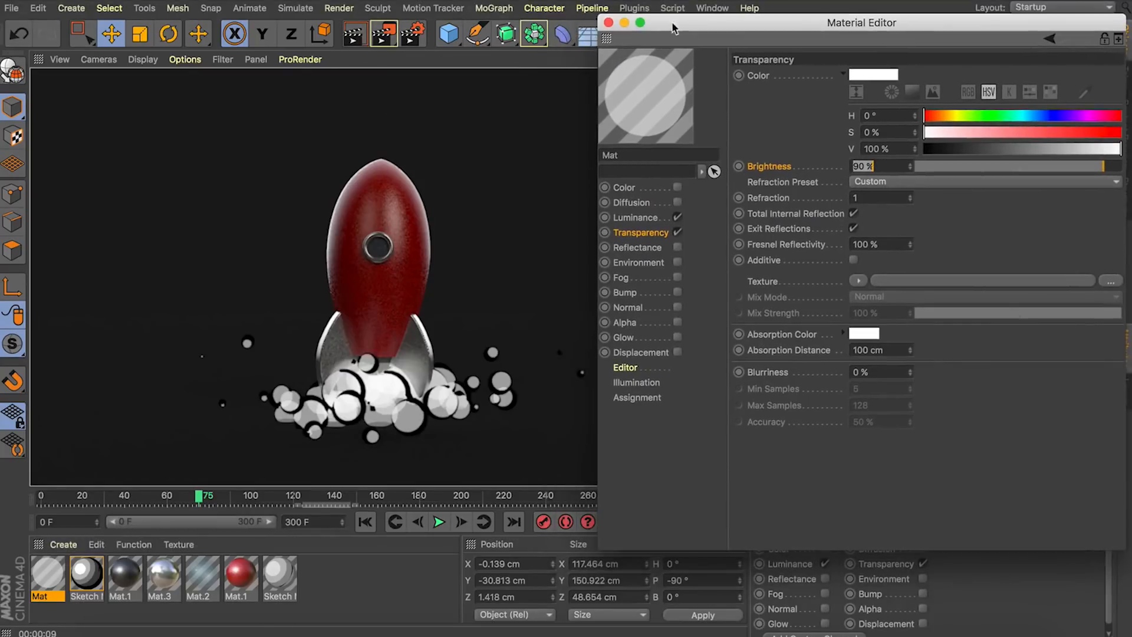
pyautogui.click(608, 23)
# Step: Play the animation from the start and scrub through it to frame 120
pyautogui.click(364, 522)
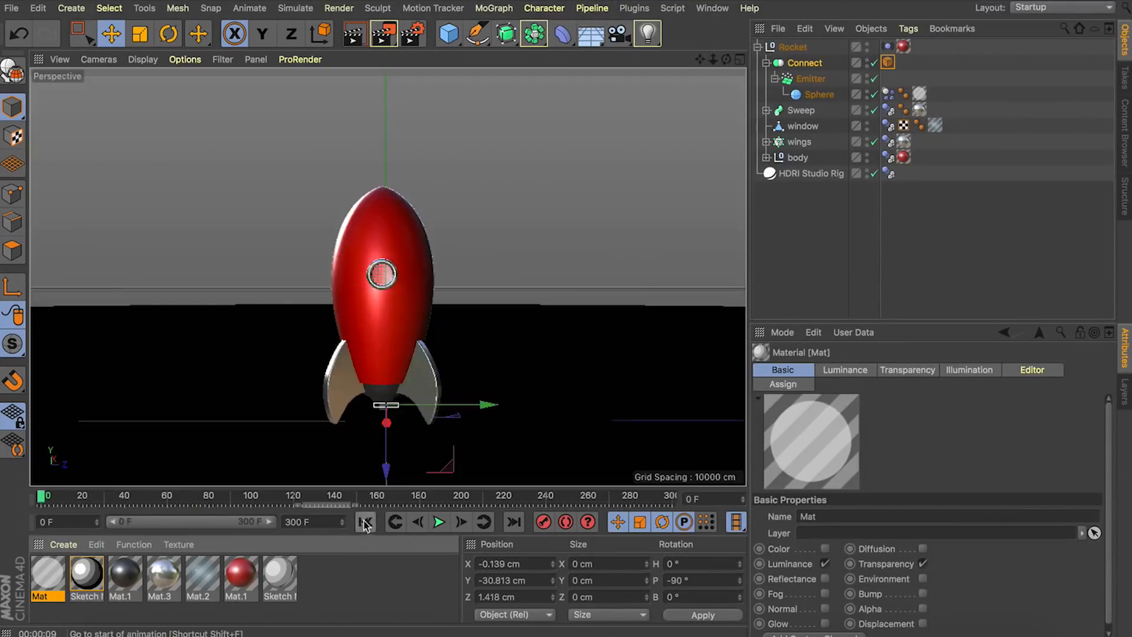
pyautogui.click(438, 523)
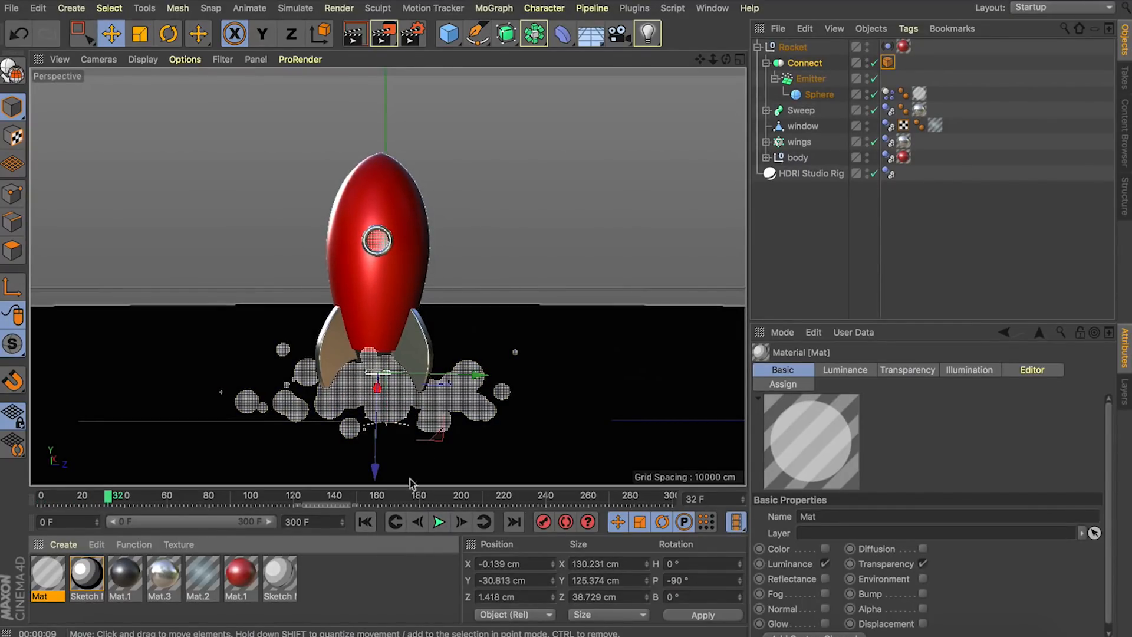
pyautogui.moveTo(206, 496); pyautogui.dragTo(298, 497)
pyautogui.moveTo(336, 486); pyautogui.dragTo(293, 494)
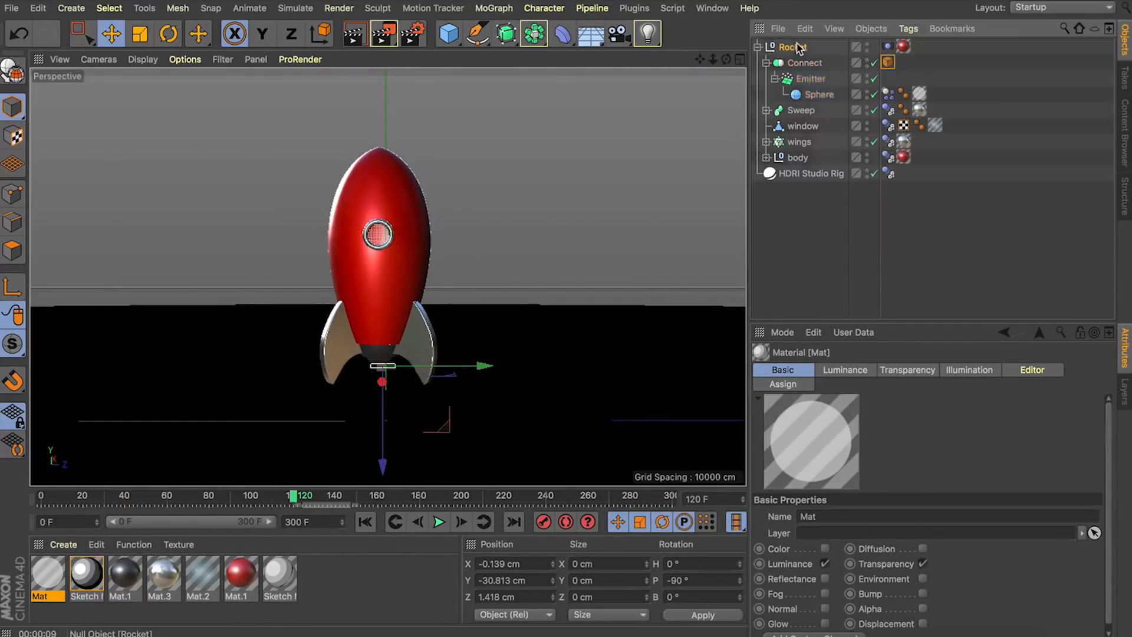
# Step: Lower the Rocket null about 10 cm at frame 140 and record a keyframe
pyautogui.click(793, 48)
pyautogui.click(757, 47)
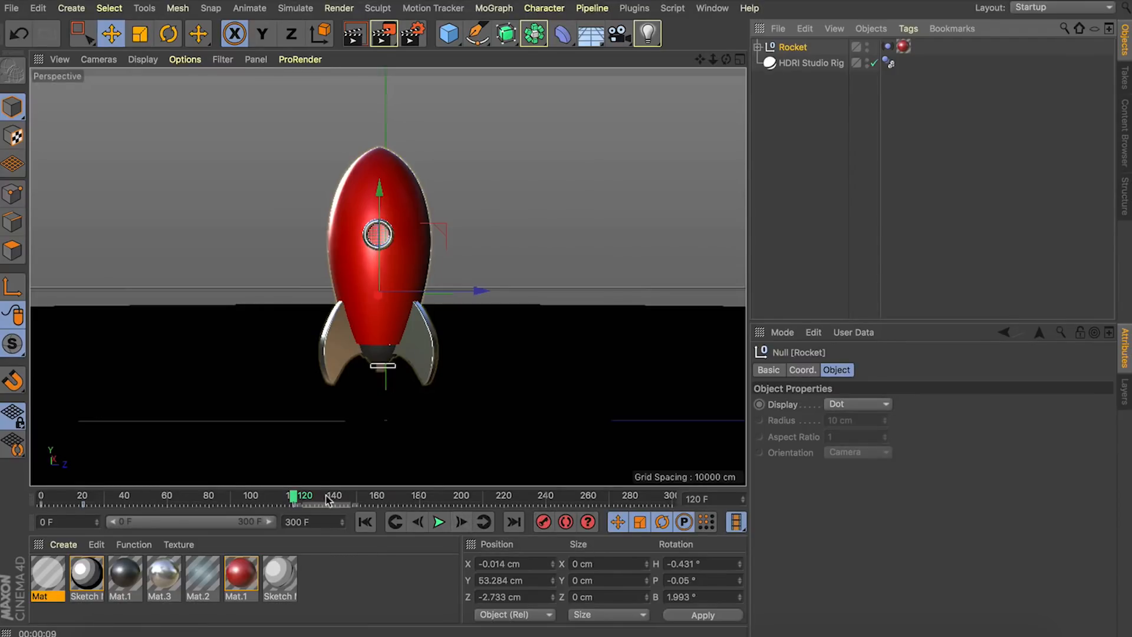
pyautogui.moveTo(311, 497); pyautogui.dragTo(336, 497)
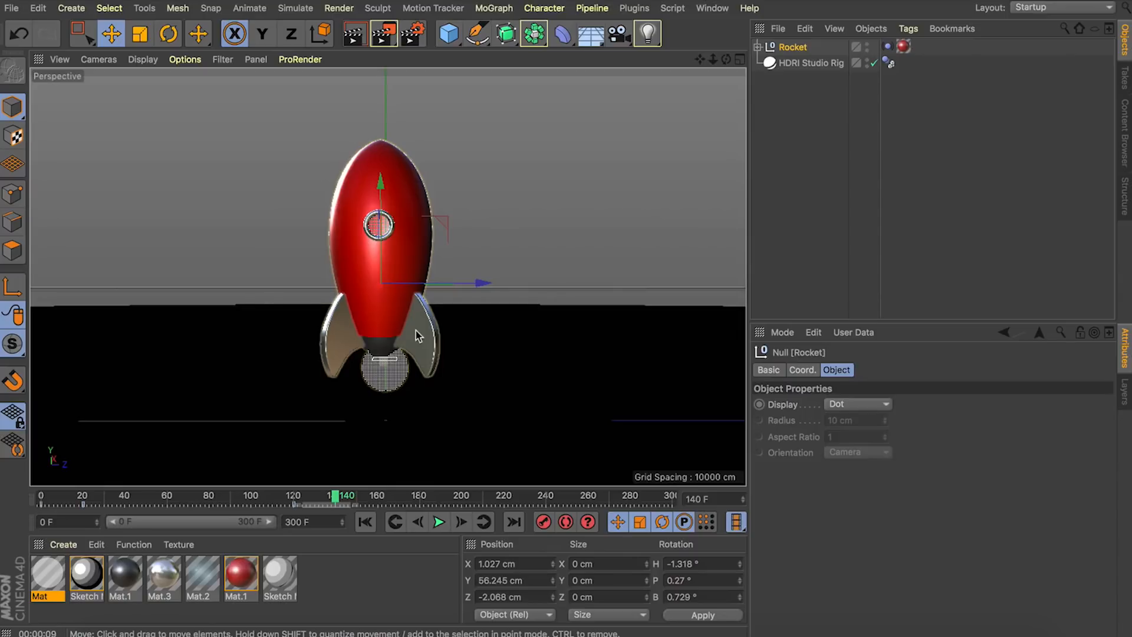
pyautogui.moveTo(381, 213)
pyautogui.mouseDown()
pyautogui.moveTo(378, 267)
pyautogui.moveTo(382, 227)
pyautogui.mouseUp()
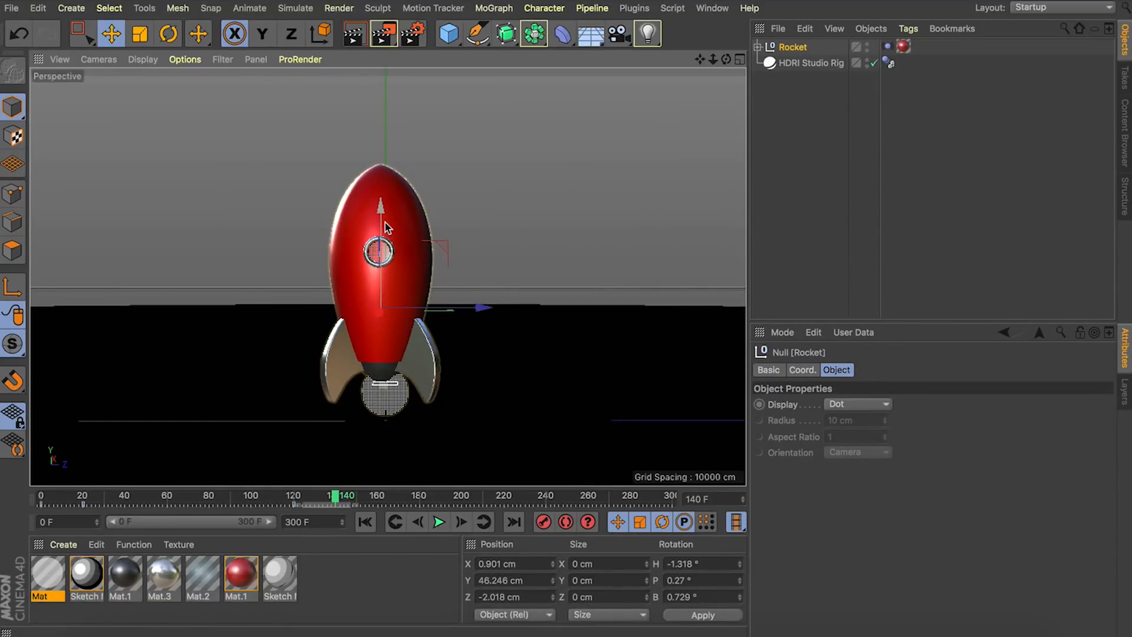
pyautogui.click(542, 522)
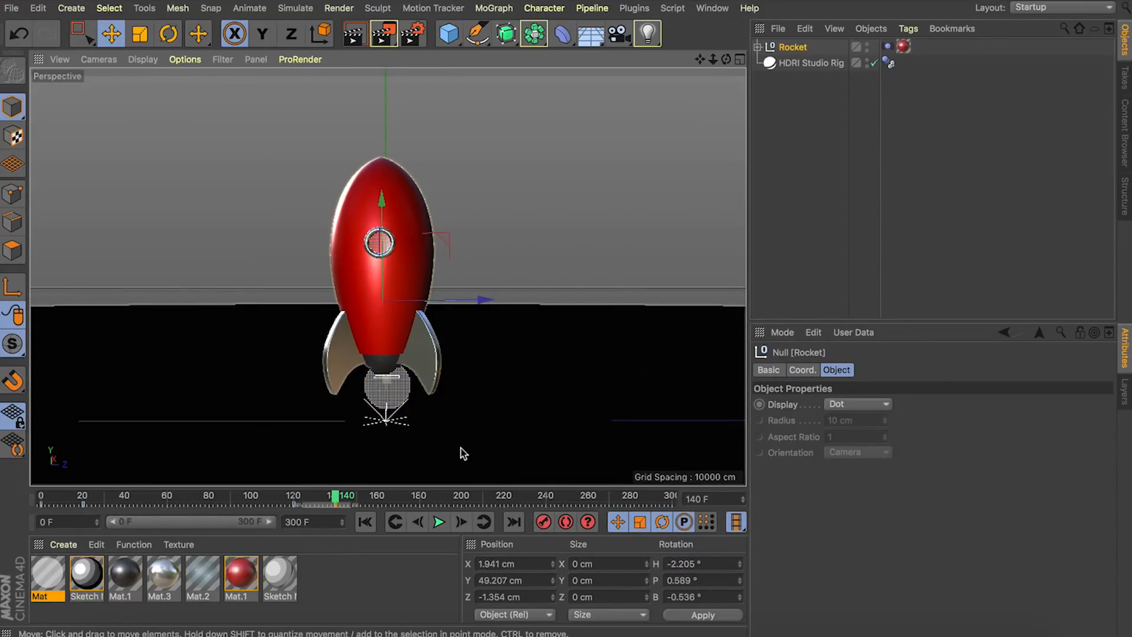
# Step: Rotate the rocket 20° around its vertical axis at frame 140 and record the keyframe
pyautogui.press('r')
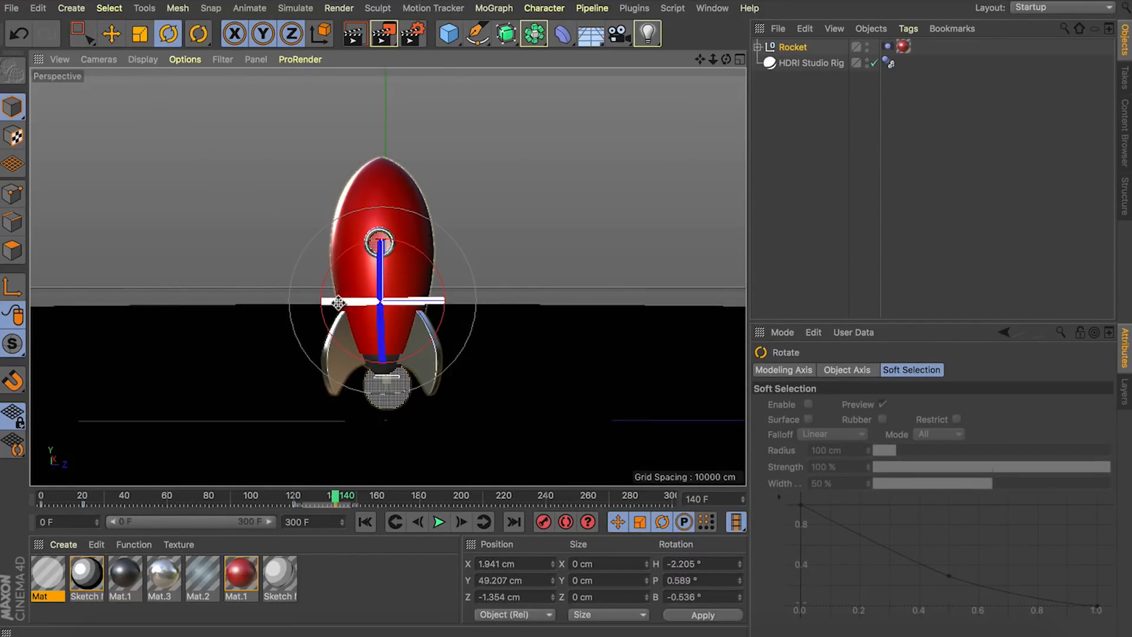
pyautogui.keyDown('shift'); pyautogui.moveTo(338, 303); pyautogui.dragTo(371, 303); pyautogui.keyUp('shift')
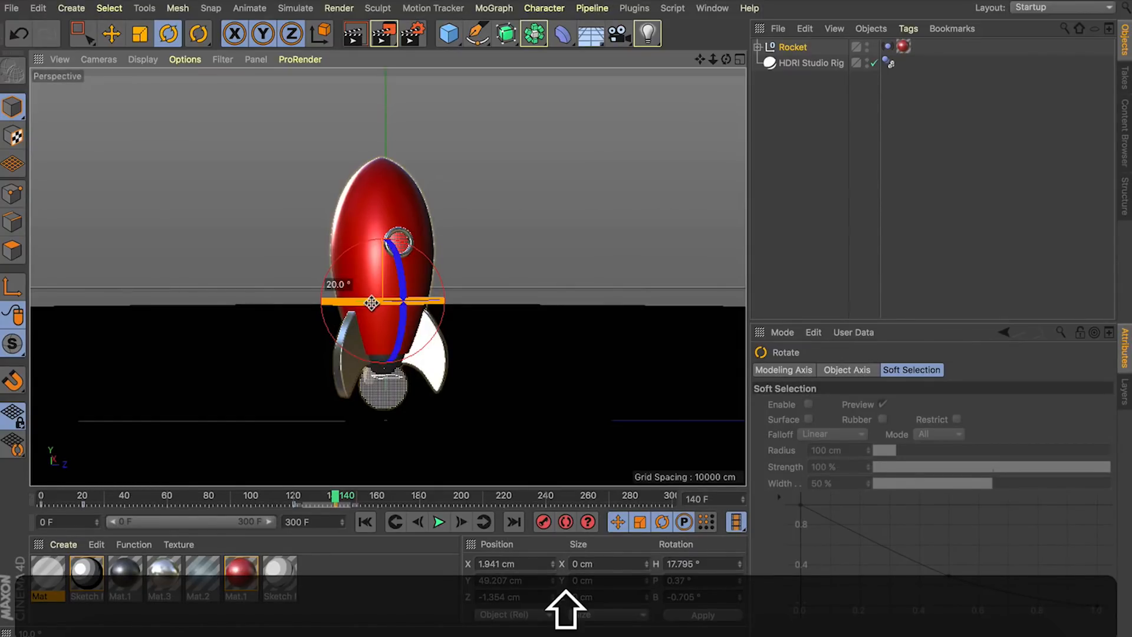
pyautogui.click(543, 523)
# Step: Raise the rocket about 250 cm along its vertical axis at frame 170
pyautogui.moveTo(334, 497); pyautogui.dragTo(398, 504)
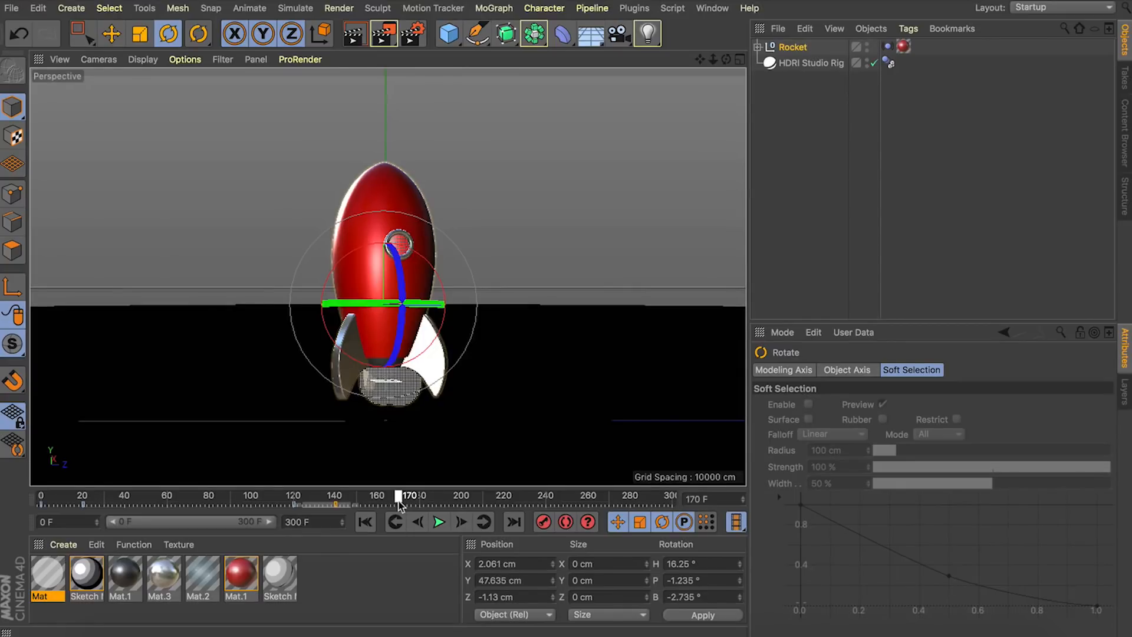
pyautogui.press('e')
pyautogui.moveTo(469, 260); pyautogui.dragTo(436, 3)
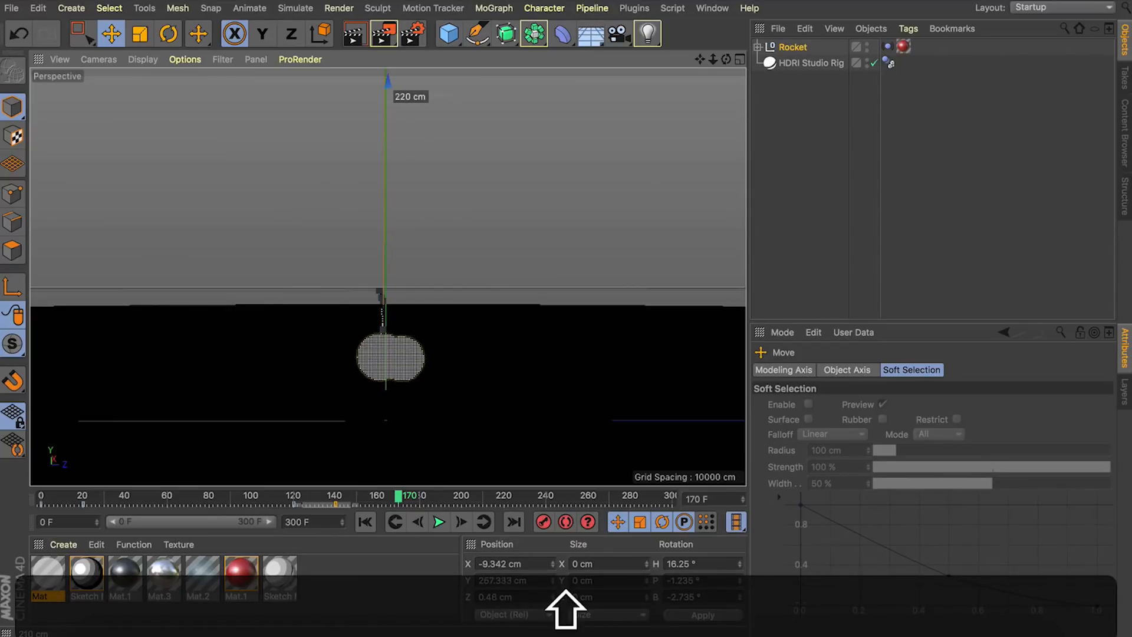
pyautogui.keyDown('shift'); pyautogui.moveTo(387, 210); pyautogui.dragTo(386, 216); pyautogui.keyUp('shift')
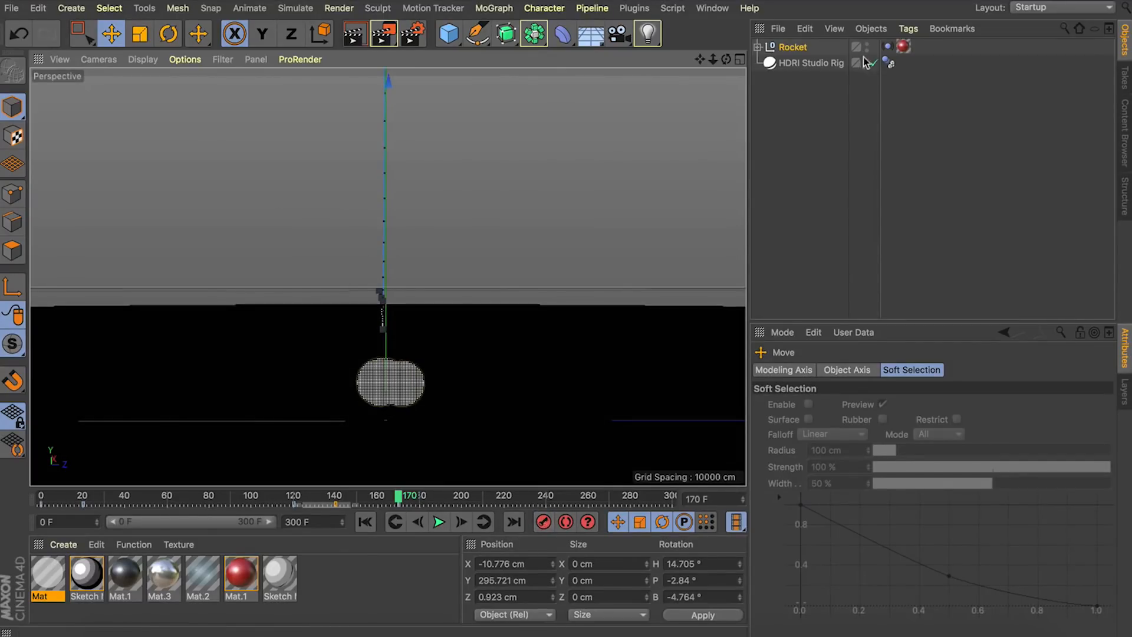
# Step: Add a Camera object from the current perspective view
pyautogui.click(757, 46)
pyautogui.click(757, 47)
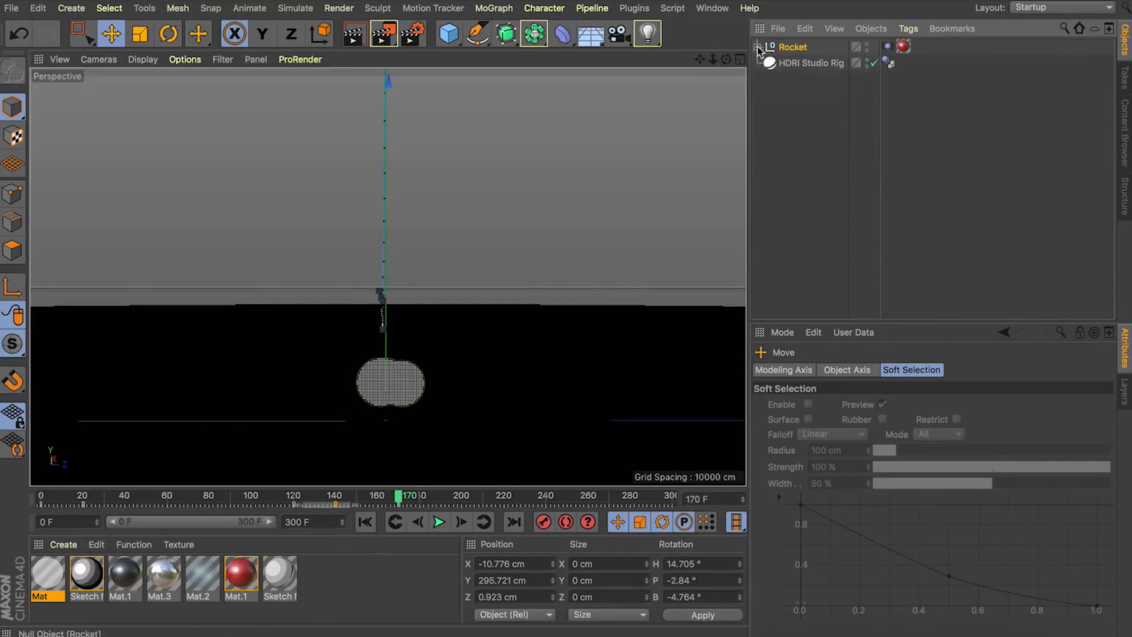
pyautogui.click(618, 34)
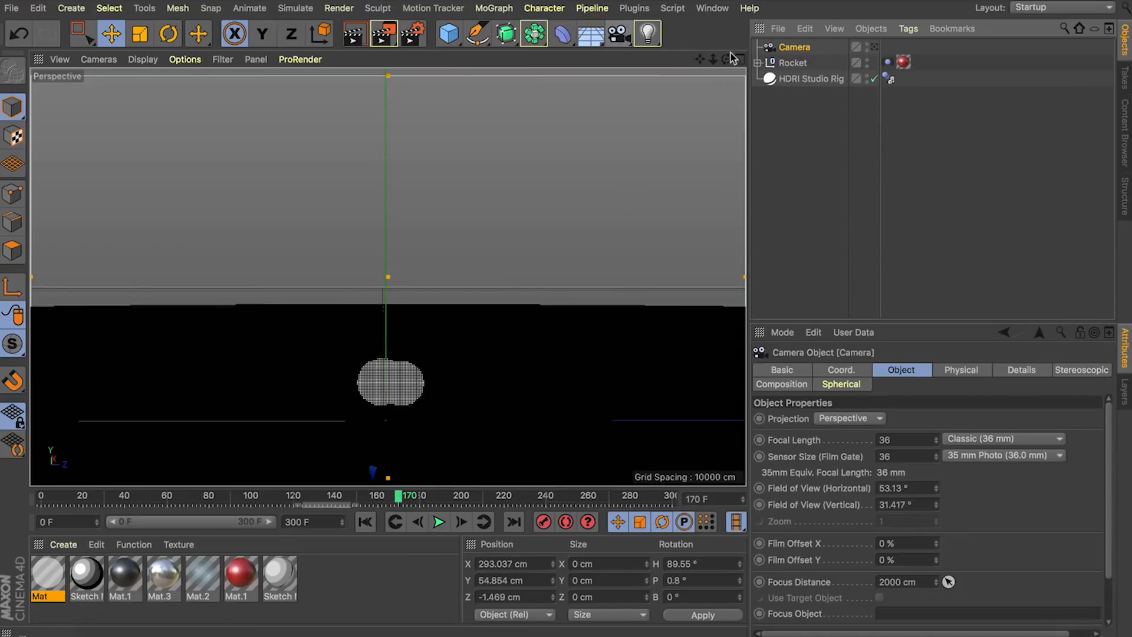
# Step: Rotate the raised rocket about 50° back around its vertical axis at frame 170 and record a keyframe
pyautogui.moveTo(713, 60); pyautogui.dragTo(686, 295)
pyautogui.click(793, 63)
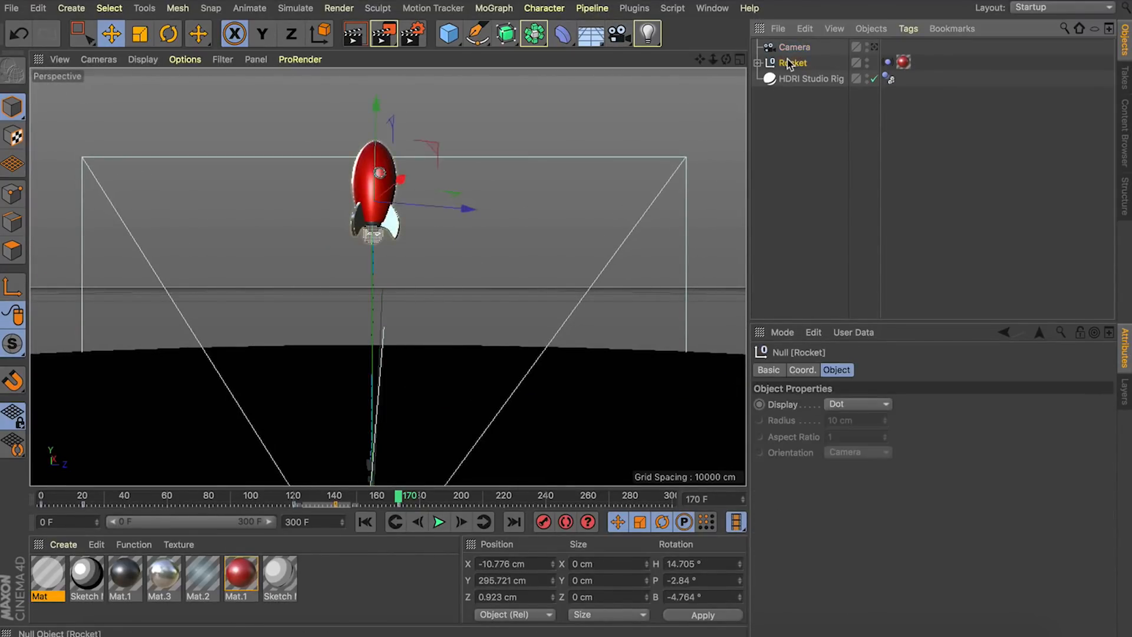
pyautogui.press('r')
pyautogui.keyDown('shift'); pyautogui.moveTo(416, 194); pyautogui.dragTo(362, 191); pyautogui.keyUp('shift')
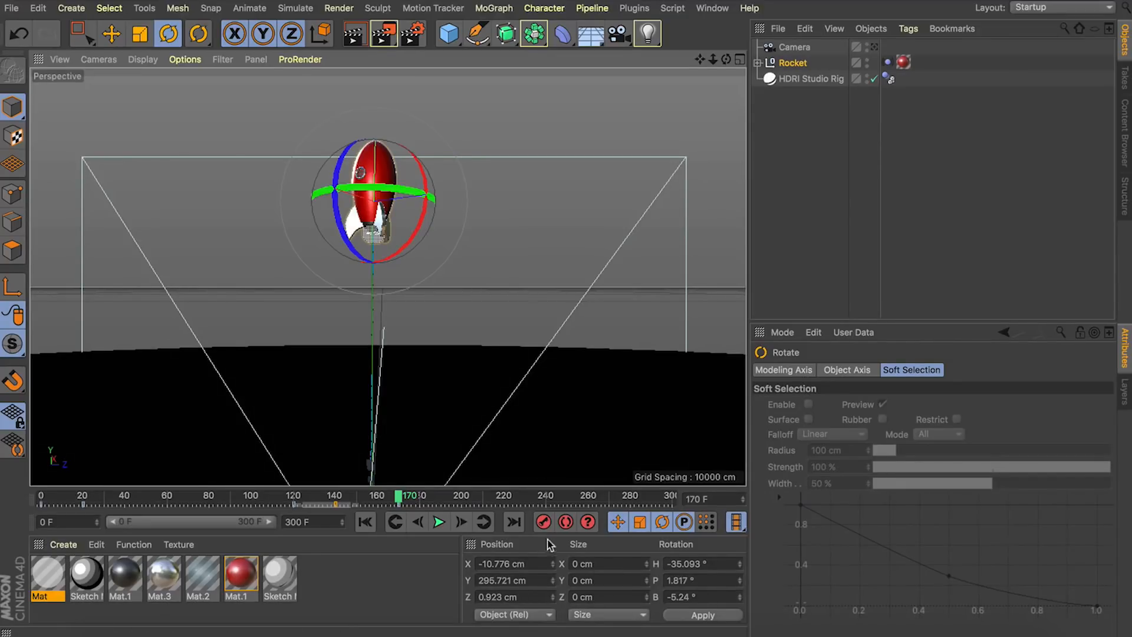
pyautogui.click(543, 522)
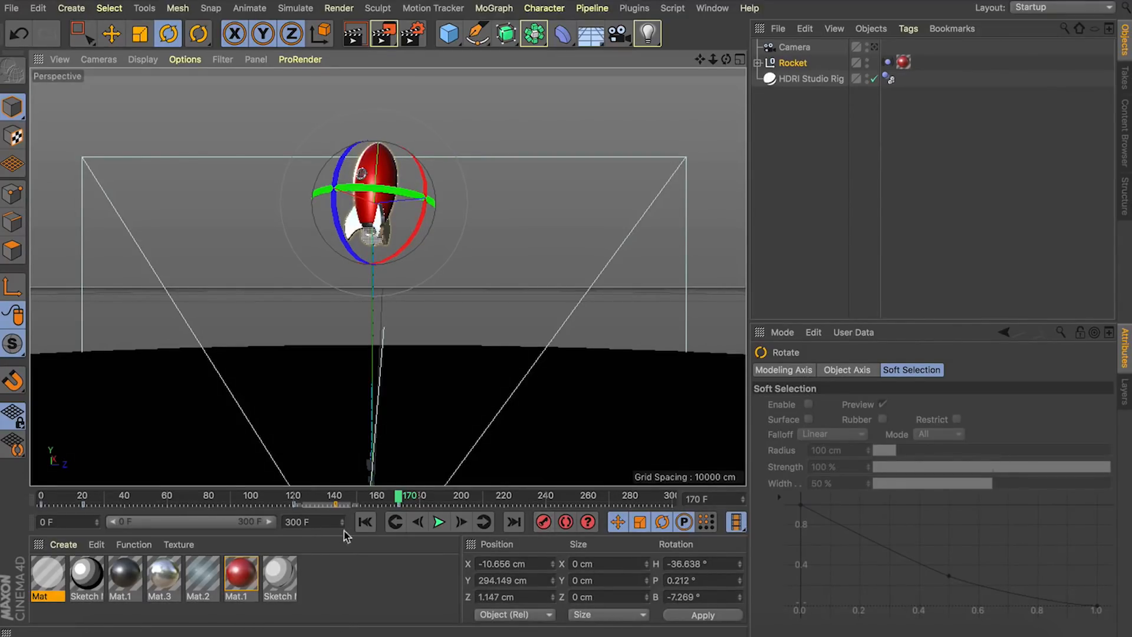
# Step: Return to the first frame and shorten the animation to end at frame 200
pyautogui.click(364, 522)
pyautogui.click(316, 522)
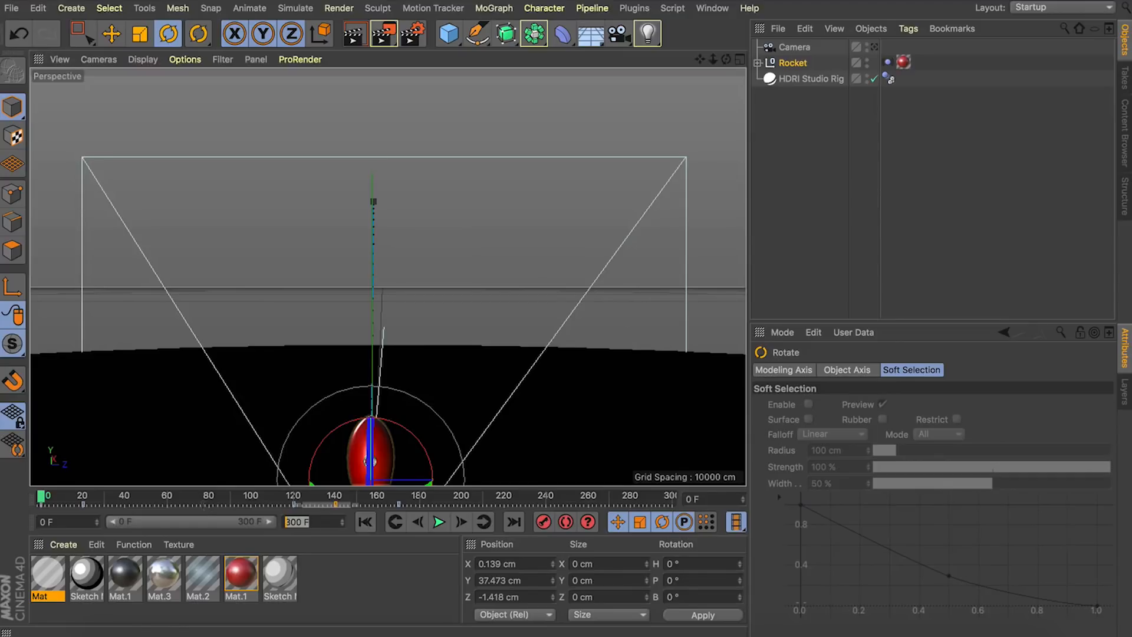
pyautogui.write('200')
pyautogui.press('Return')
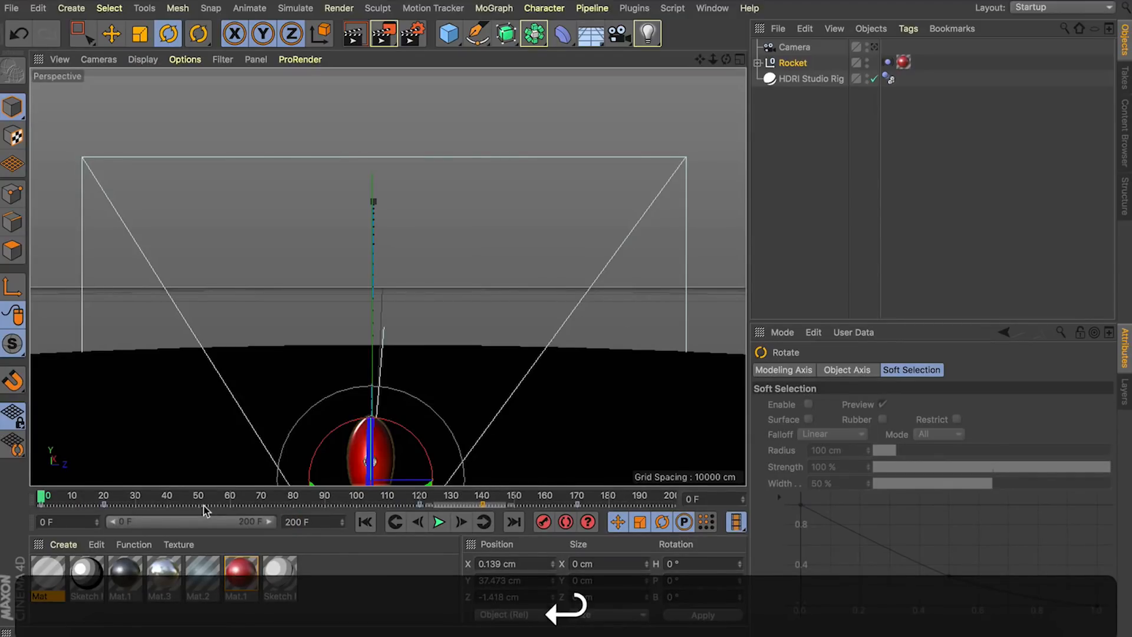
# Step: Look through the camera, play the start of the animation and return to frame 0
pyautogui.click(874, 47)
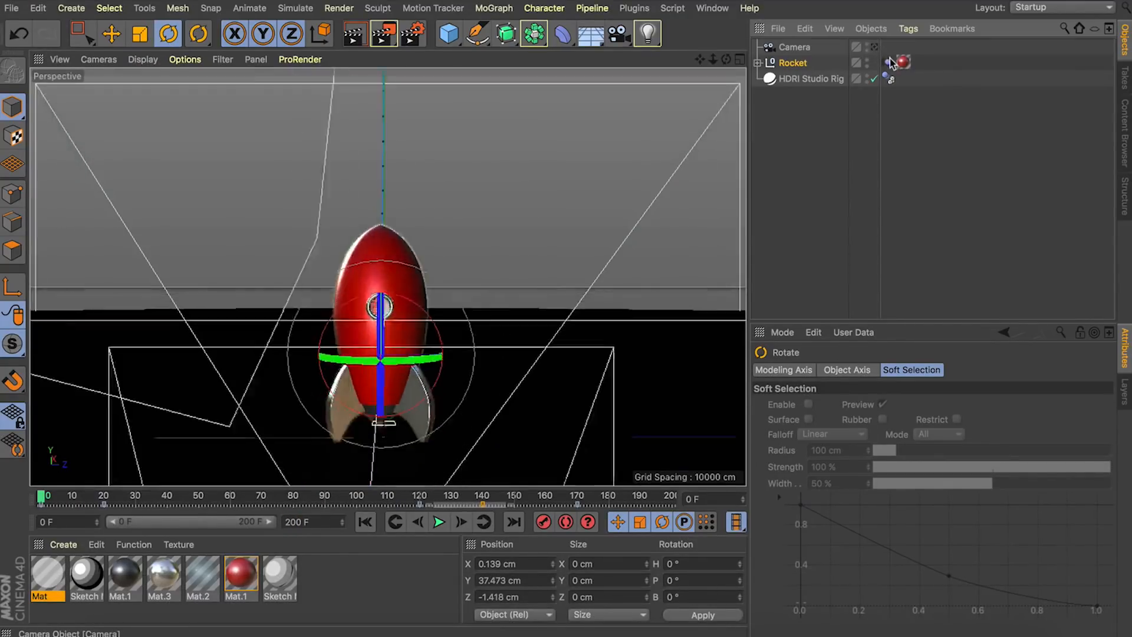
pyautogui.click(439, 522)
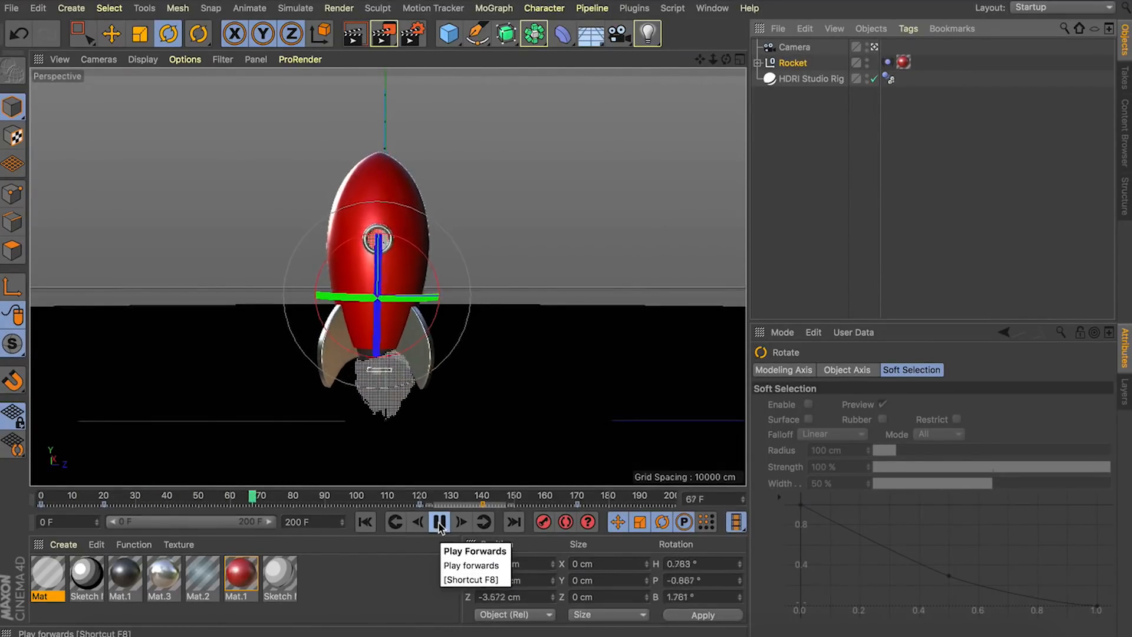
pyautogui.click(439, 522)
pyautogui.click(365, 521)
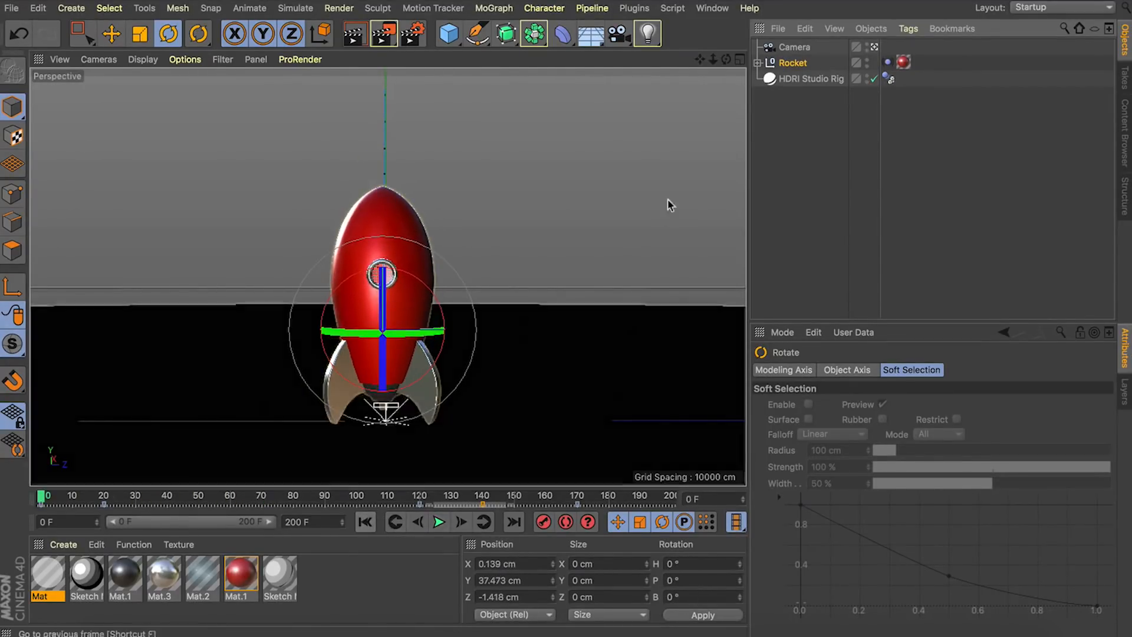
# Step: Disable the Connect object inside the Rocket group and play the animation
pyautogui.click(758, 63)
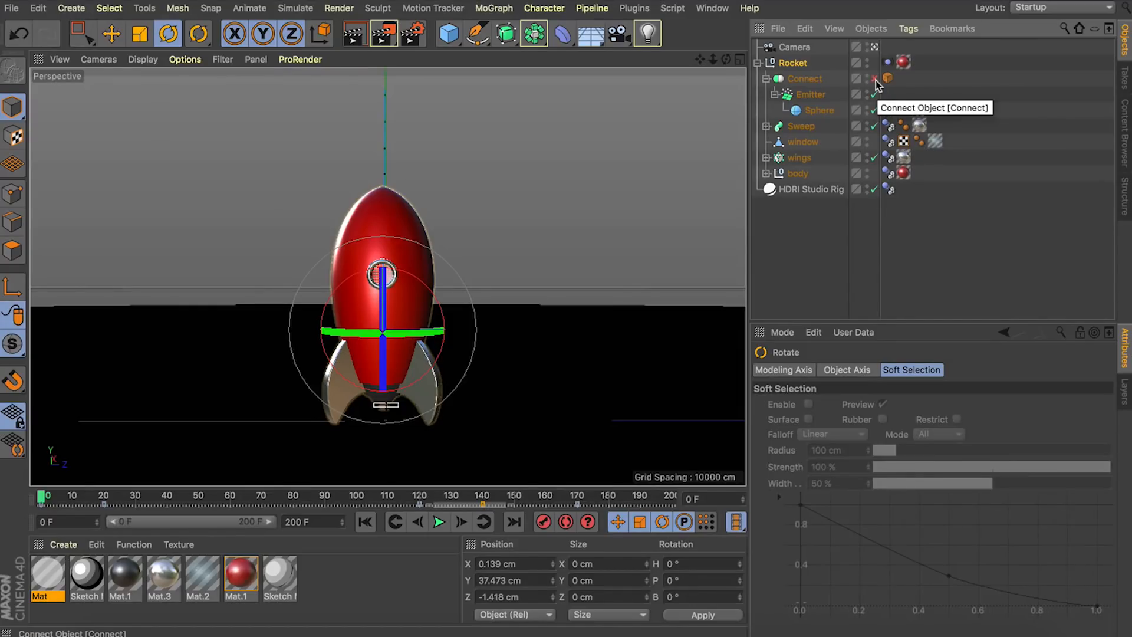
pyautogui.click(439, 522)
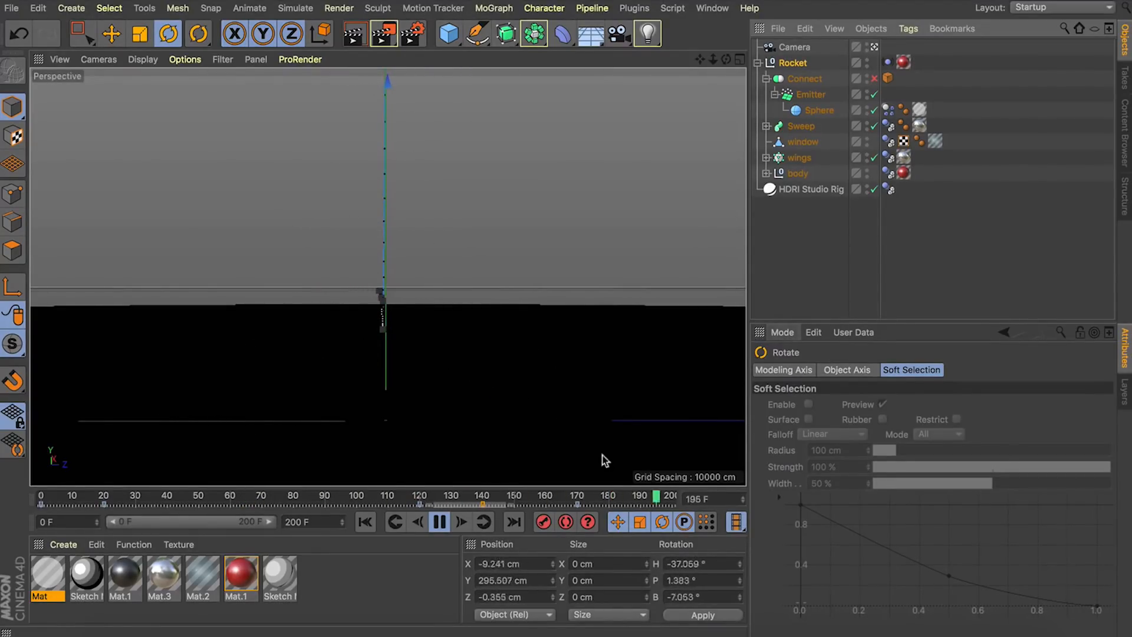
pyautogui.click(438, 520)
# Step: Move the rocket's final keyframe to frame 160 and set the current time to that frame
pyautogui.moveTo(577, 505); pyautogui.dragTo(565, 503)
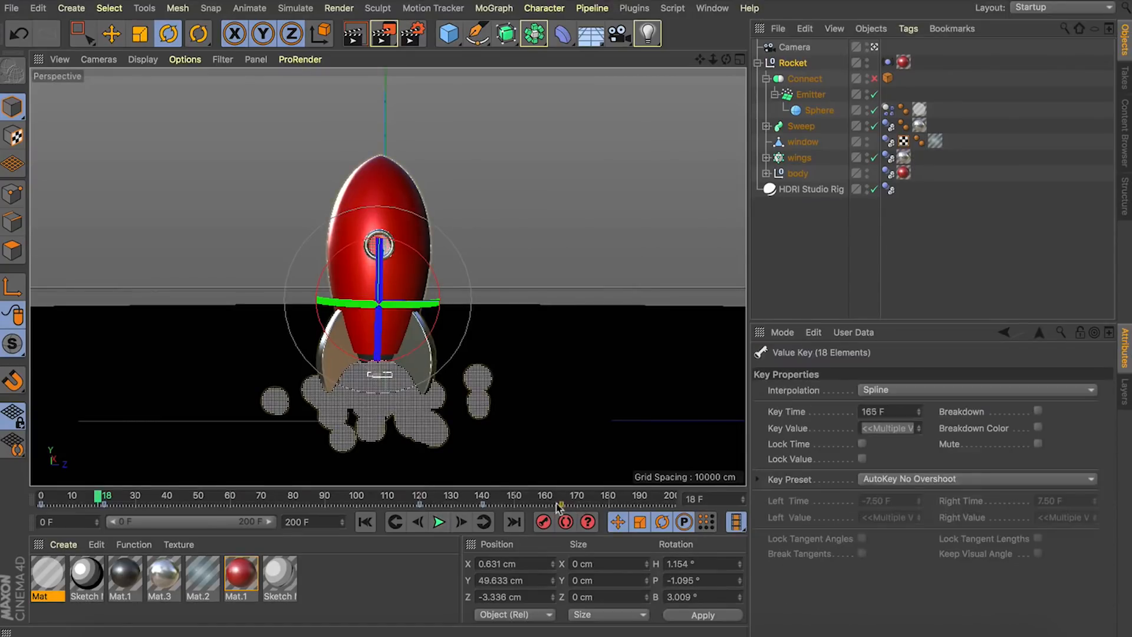
pyautogui.click(548, 497)
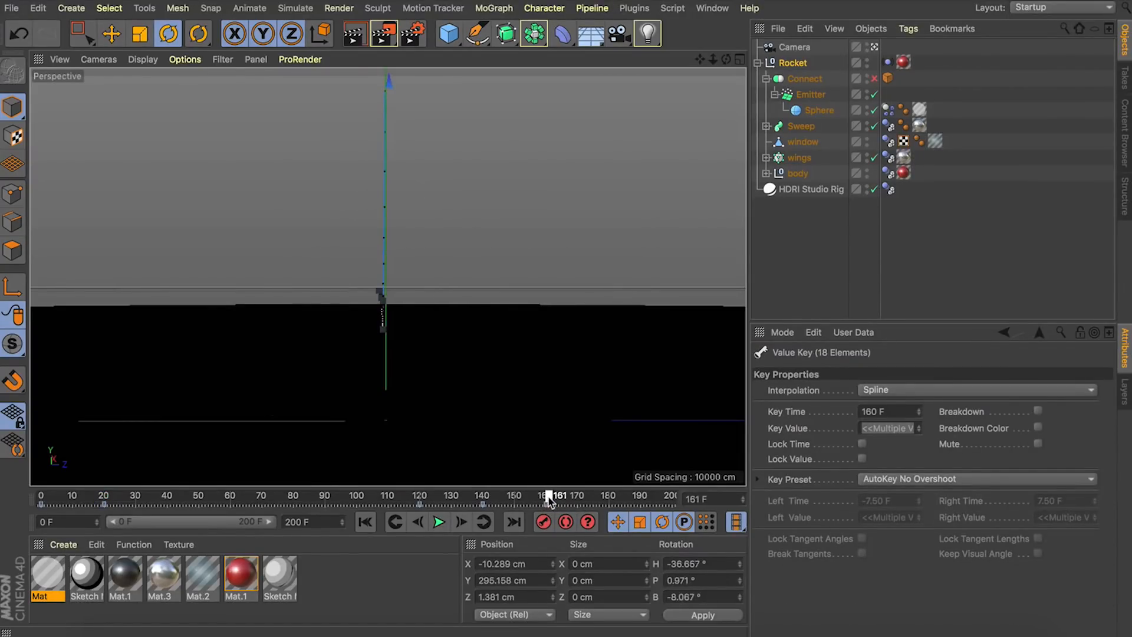
pyautogui.moveTo(547, 495); pyautogui.dragTo(544, 495)
# Step: Leave the camera view, rotate the rocket about 90° further around its vertical axis at frame 160 and record the keyframe
pyautogui.click(874, 47)
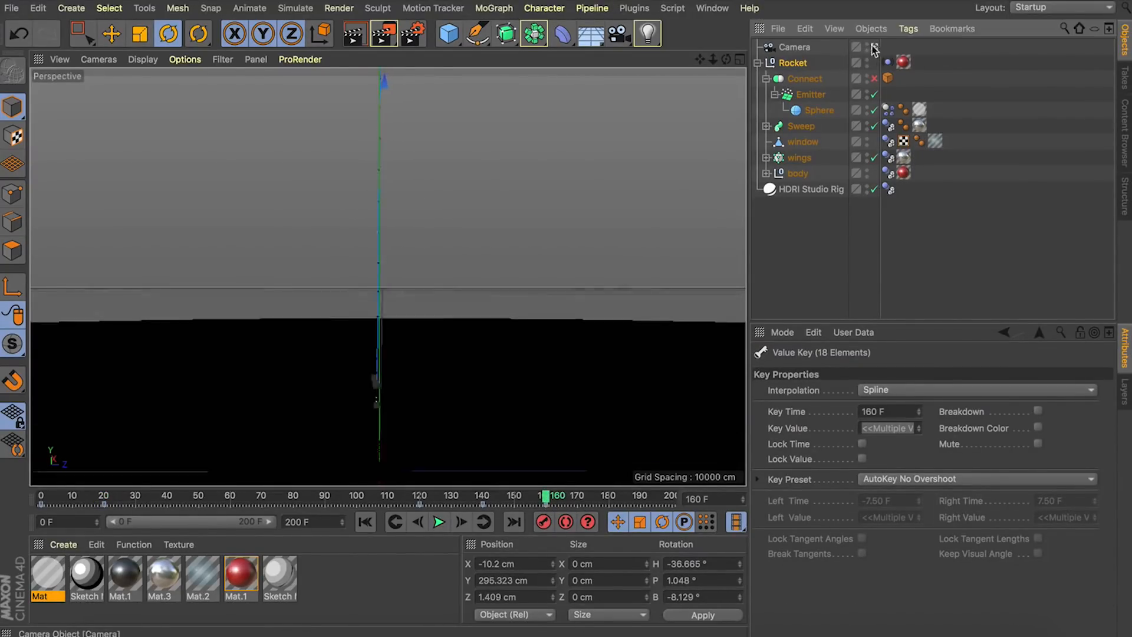
pyautogui.keyDown('shift'); pyautogui.moveTo(407, 191); pyautogui.dragTo(346, 189); pyautogui.keyUp('shift')
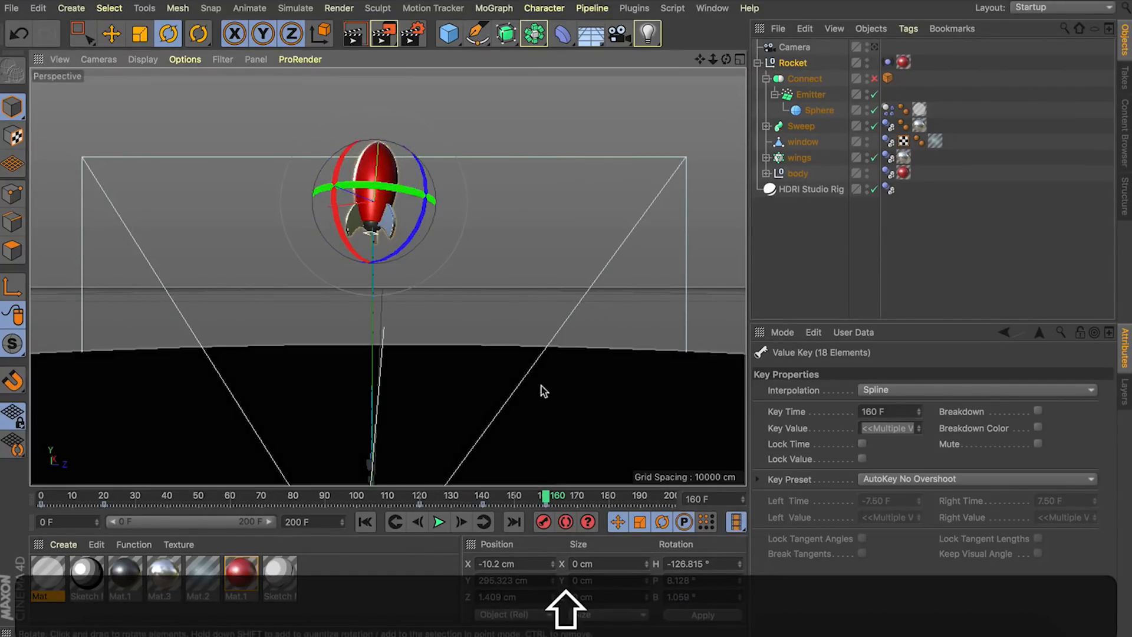
pyautogui.click(543, 522)
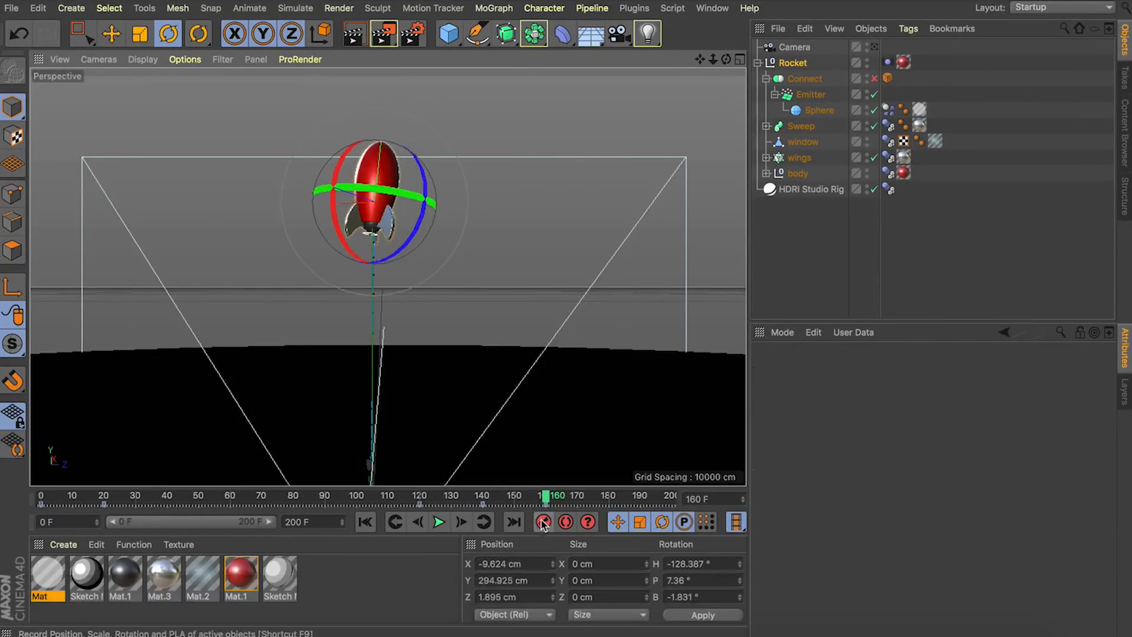
# Step: Play the lift-off animation from the first frame through the camera and stop it
pyautogui.click(365, 522)
pyautogui.click(874, 47)
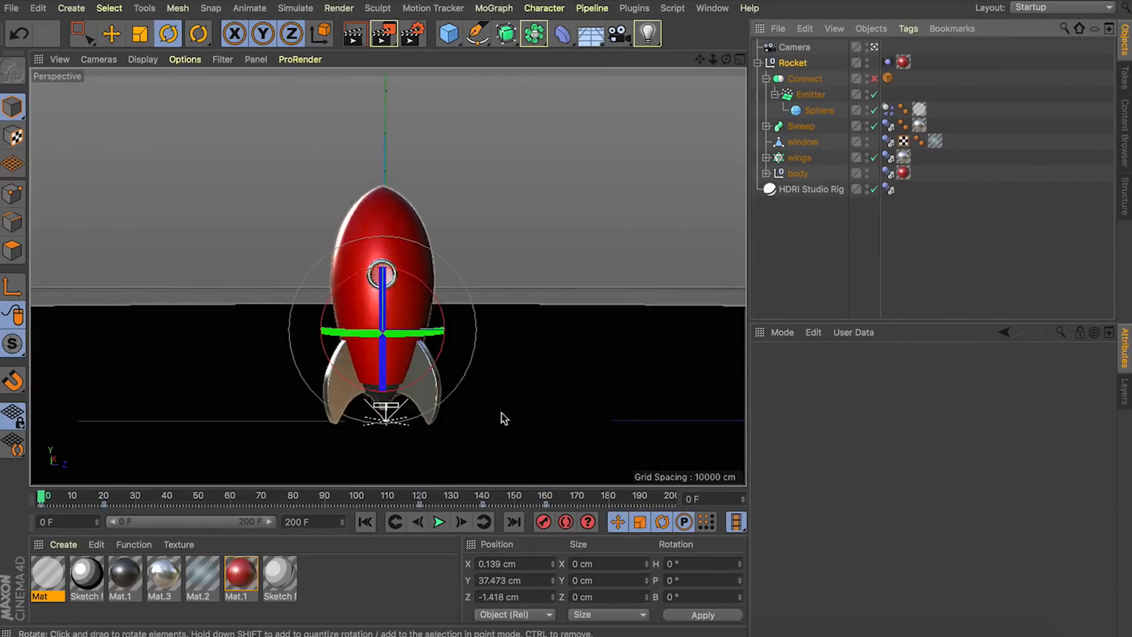
pyautogui.click(439, 521)
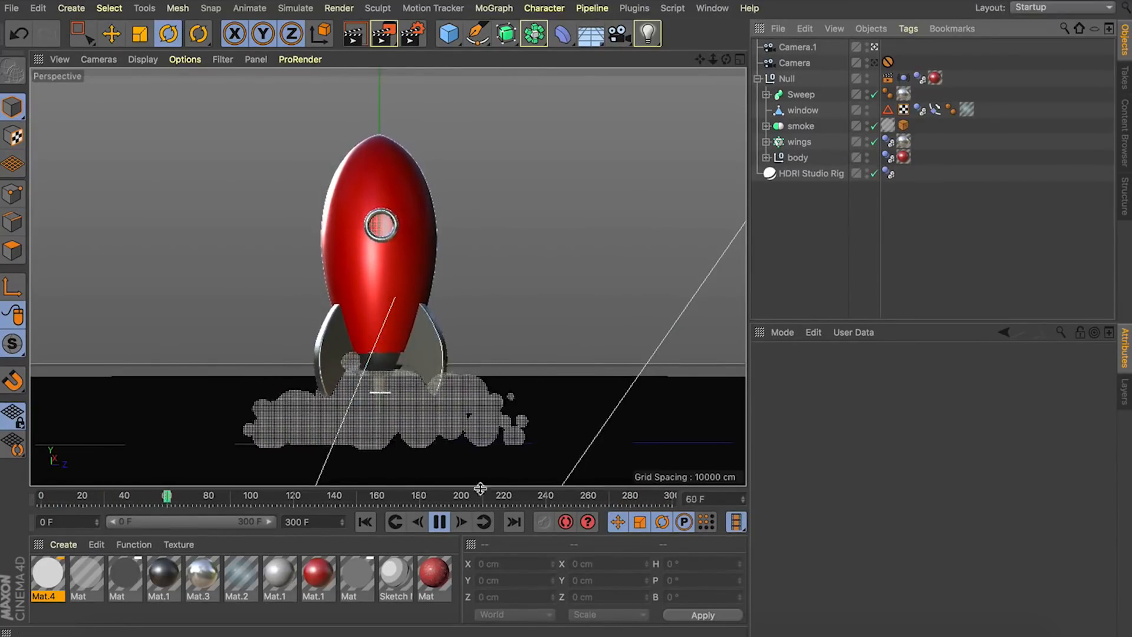
pyautogui.click(440, 522)
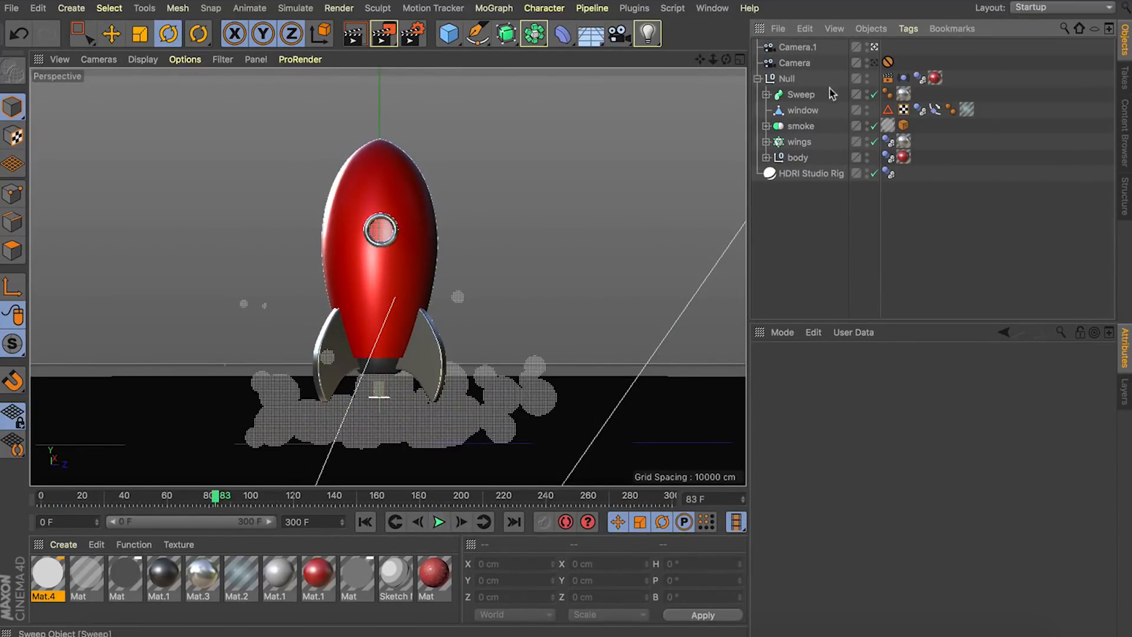
# Step: Render the smoke scene at frame 83 and review the Sketch Mat color settings
pyautogui.click(353, 36)
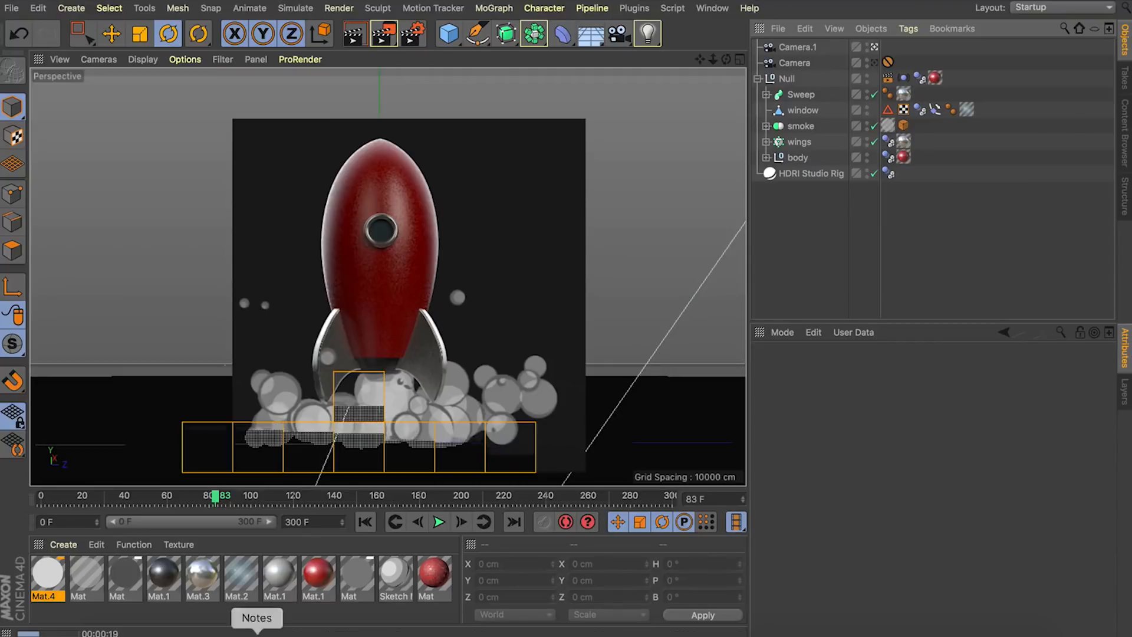
pyautogui.doubleClick(386, 583)
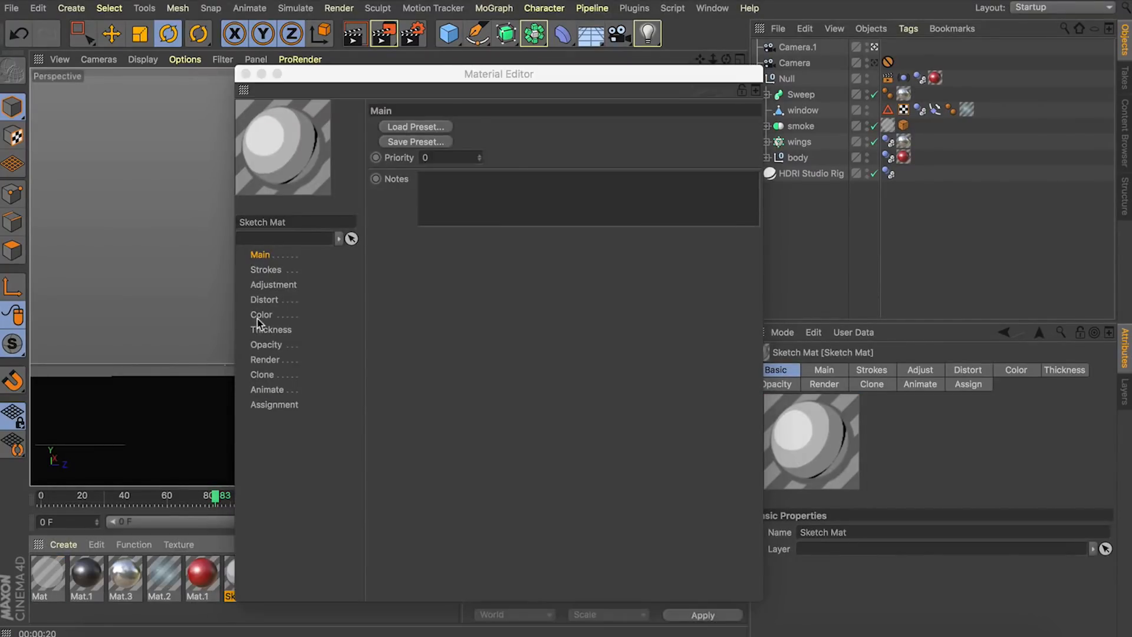
pyautogui.click(261, 314)
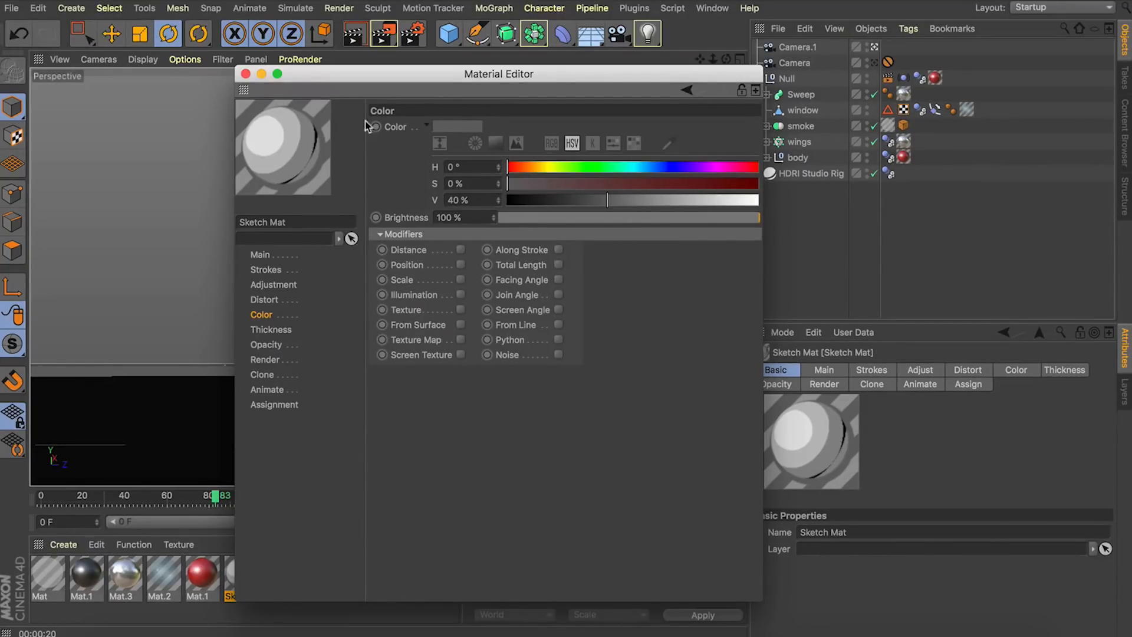
pyautogui.click(245, 74)
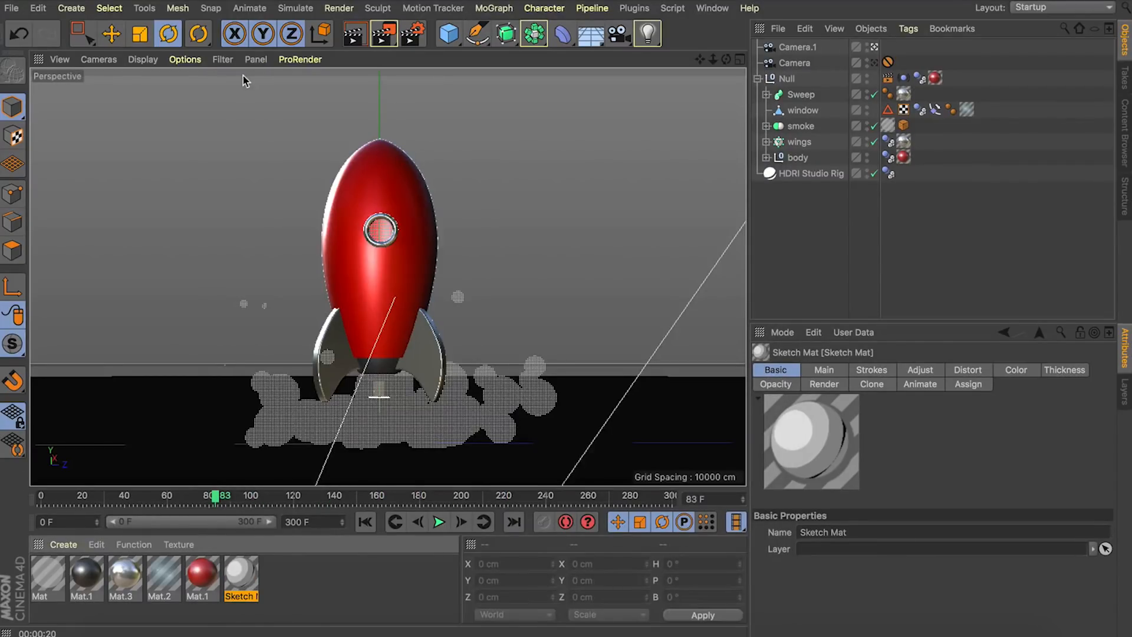
pyautogui.click(354, 38)
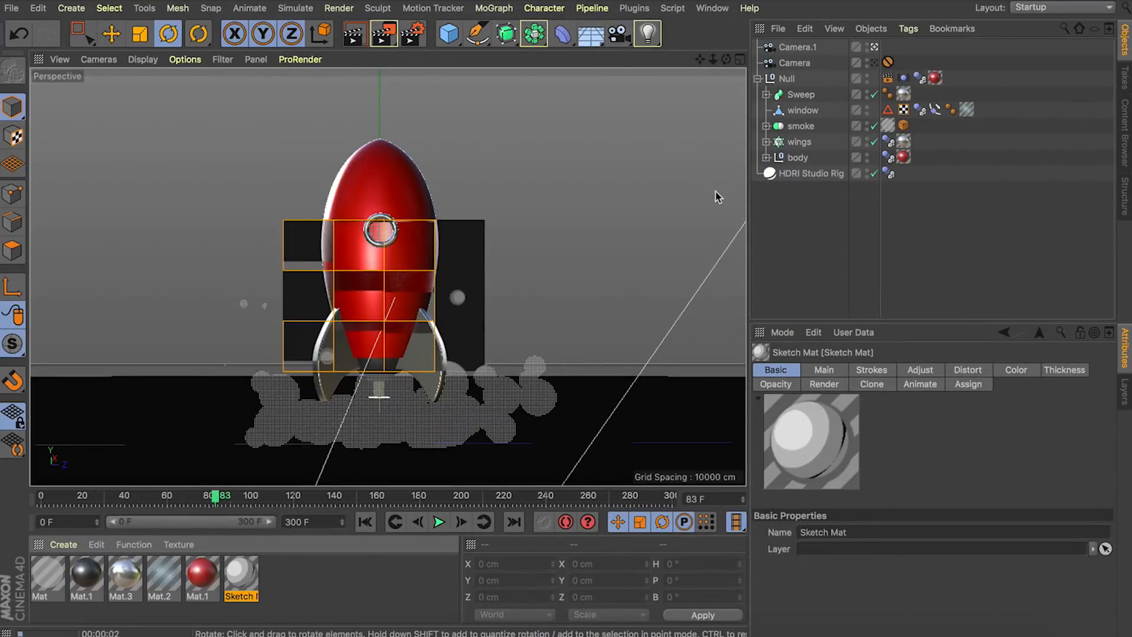